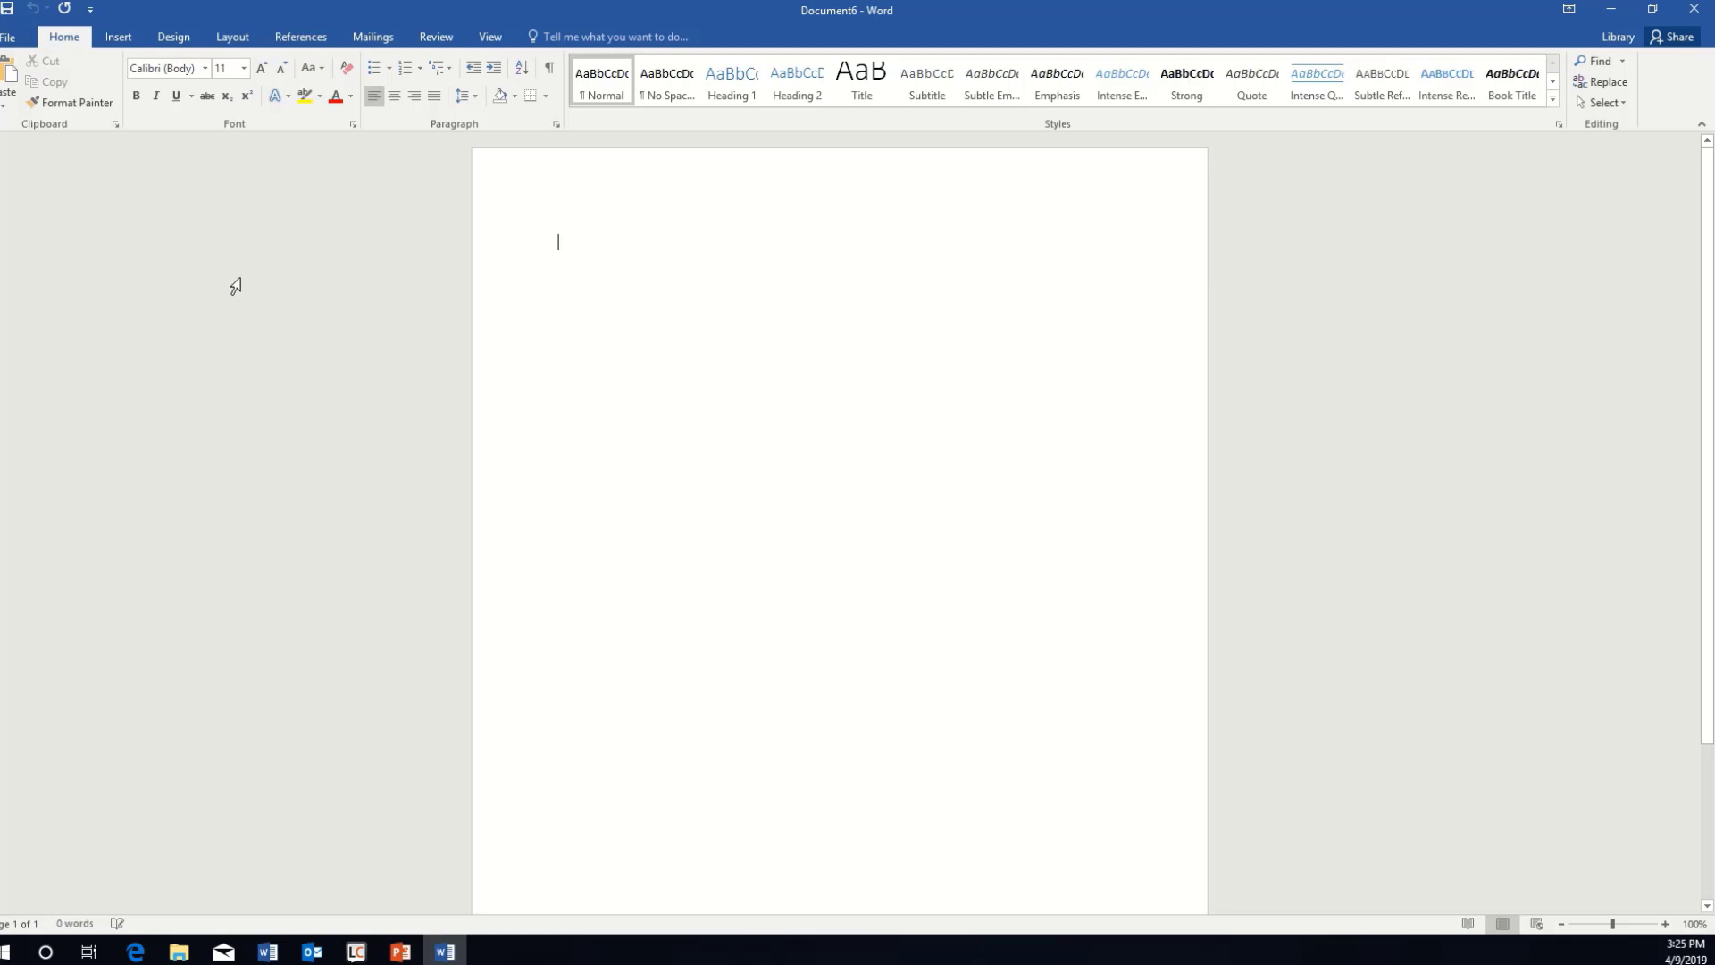
Show the paragraph formatting marks and turn on the ruler for the blank document
left_click(554, 70)
left_click(493, 40)
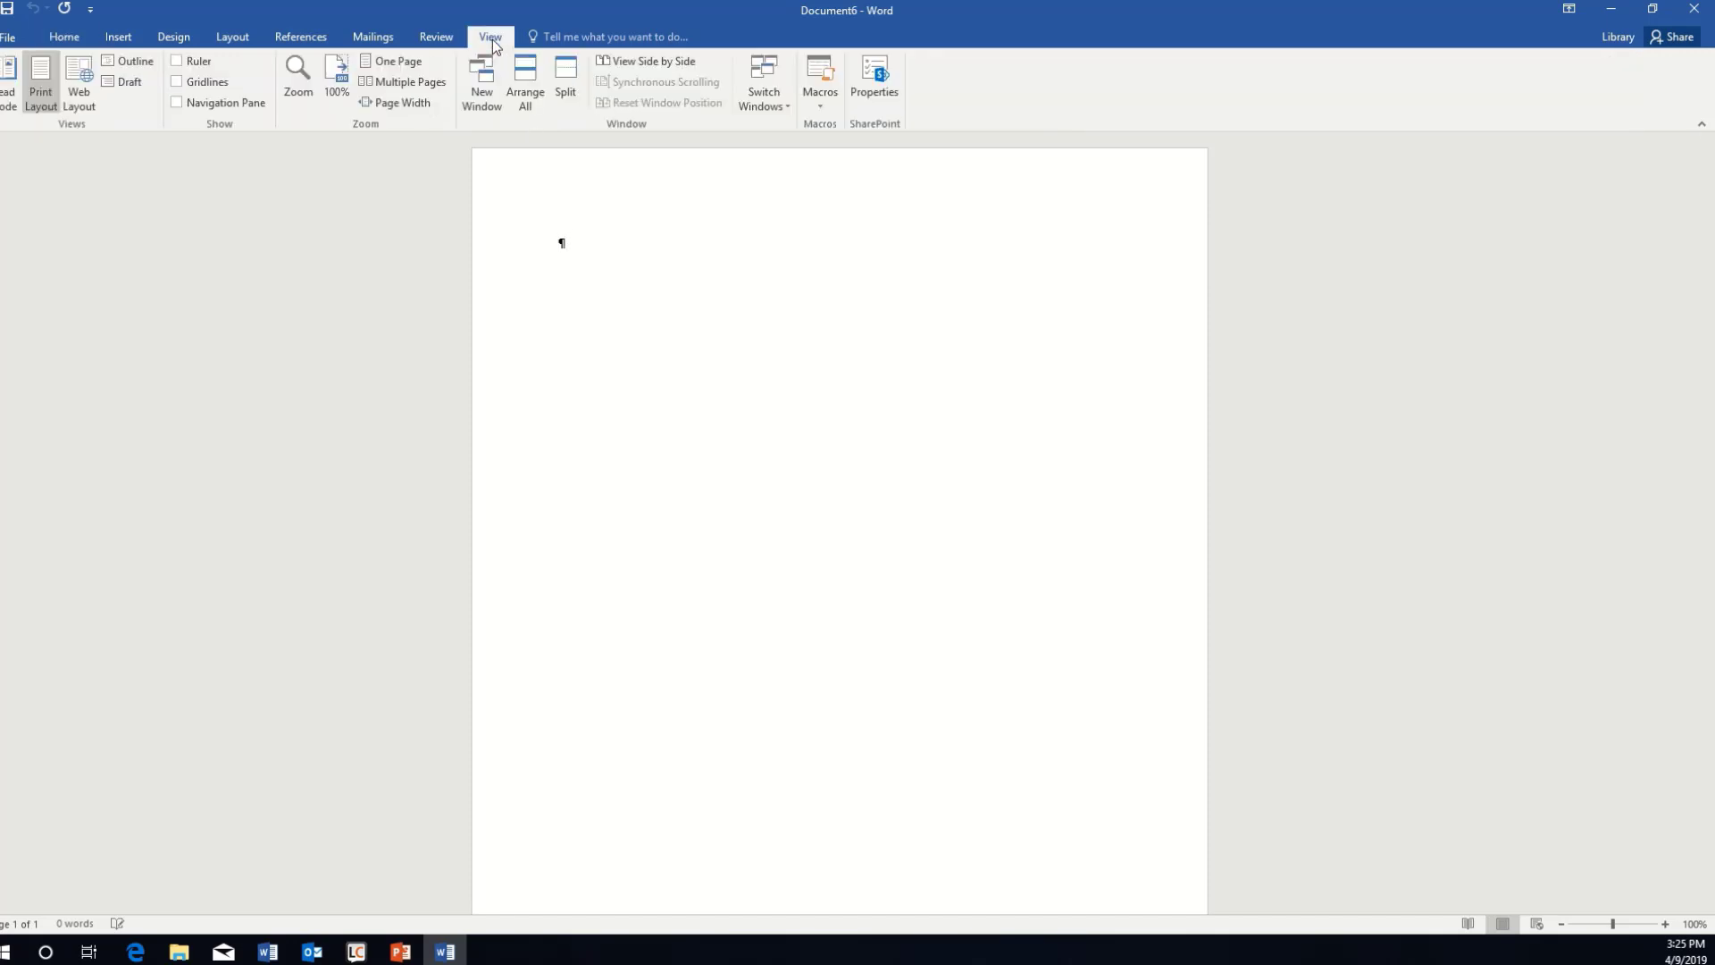
left_click(182, 63)
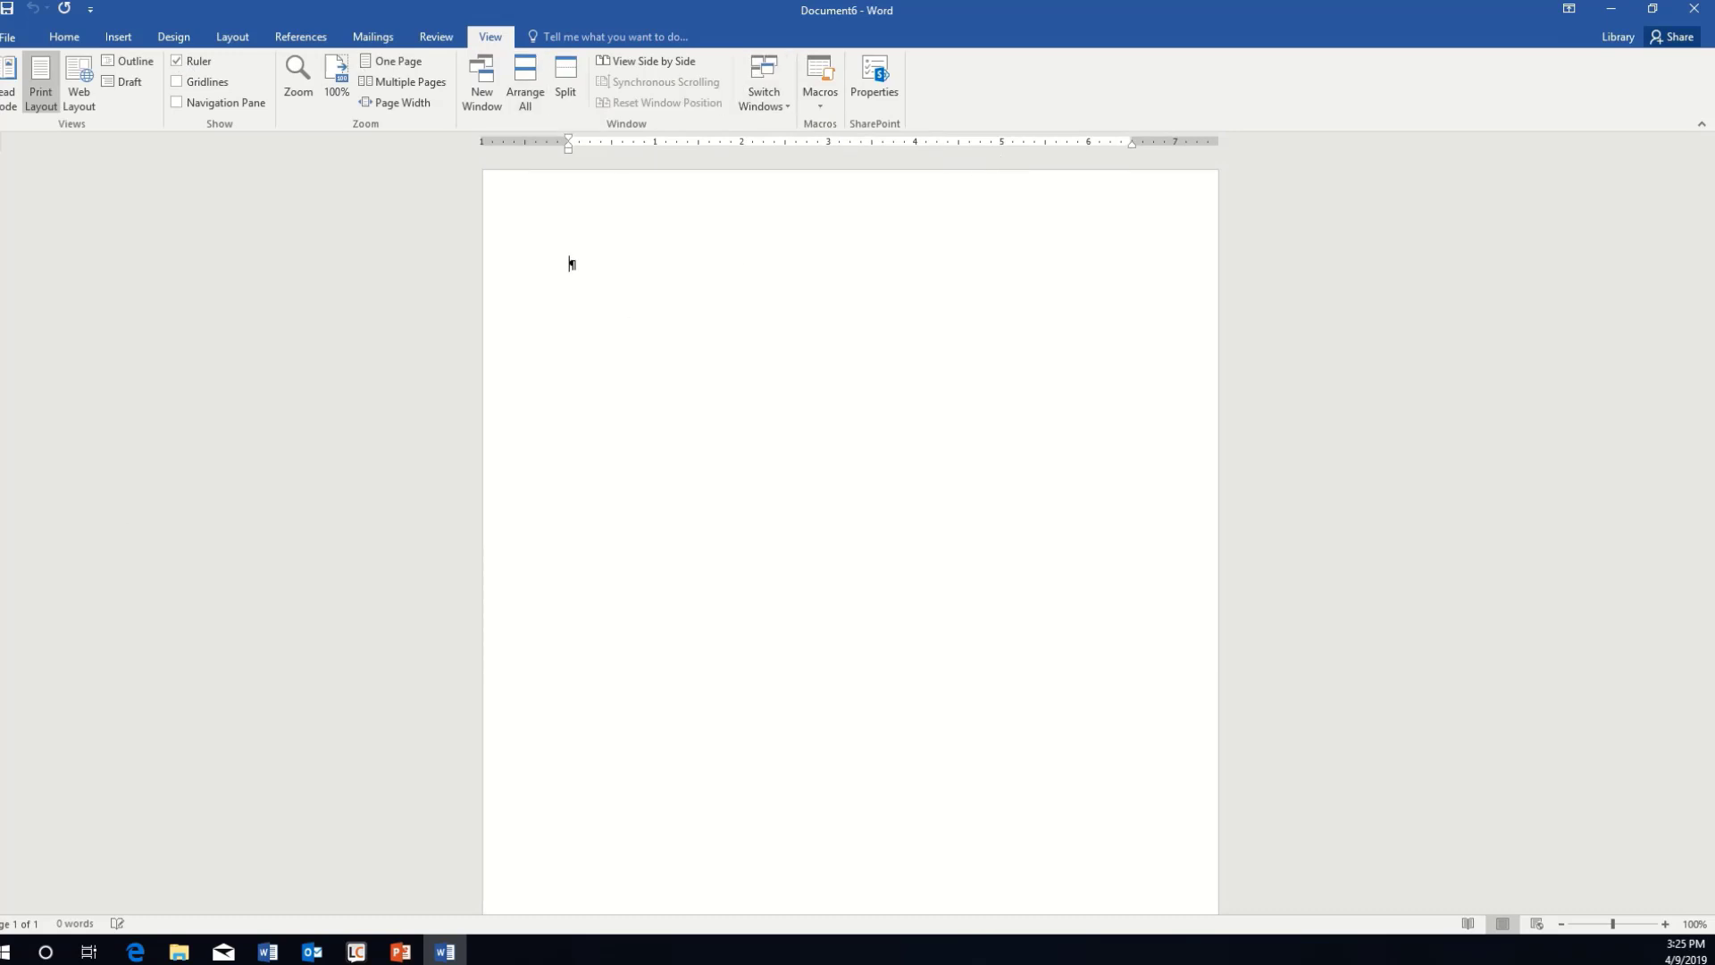
Set the default font to Times New Roman, 12 pt, for this document only
left_click(63, 36)
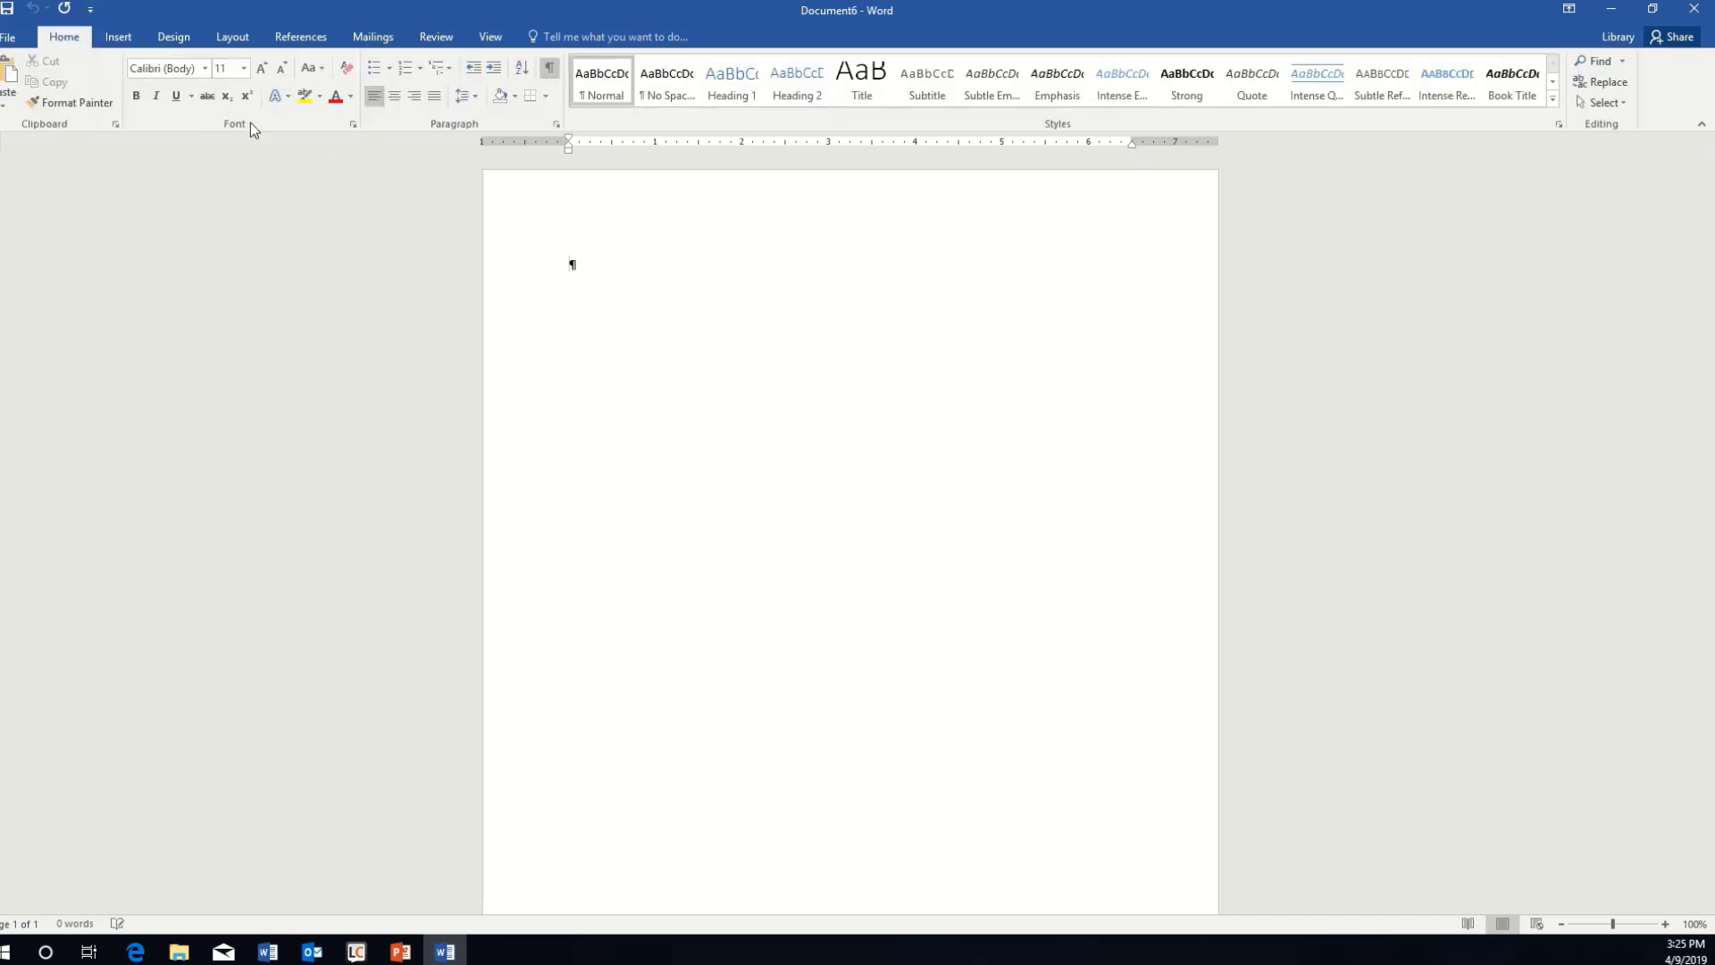
left_click(353, 126)
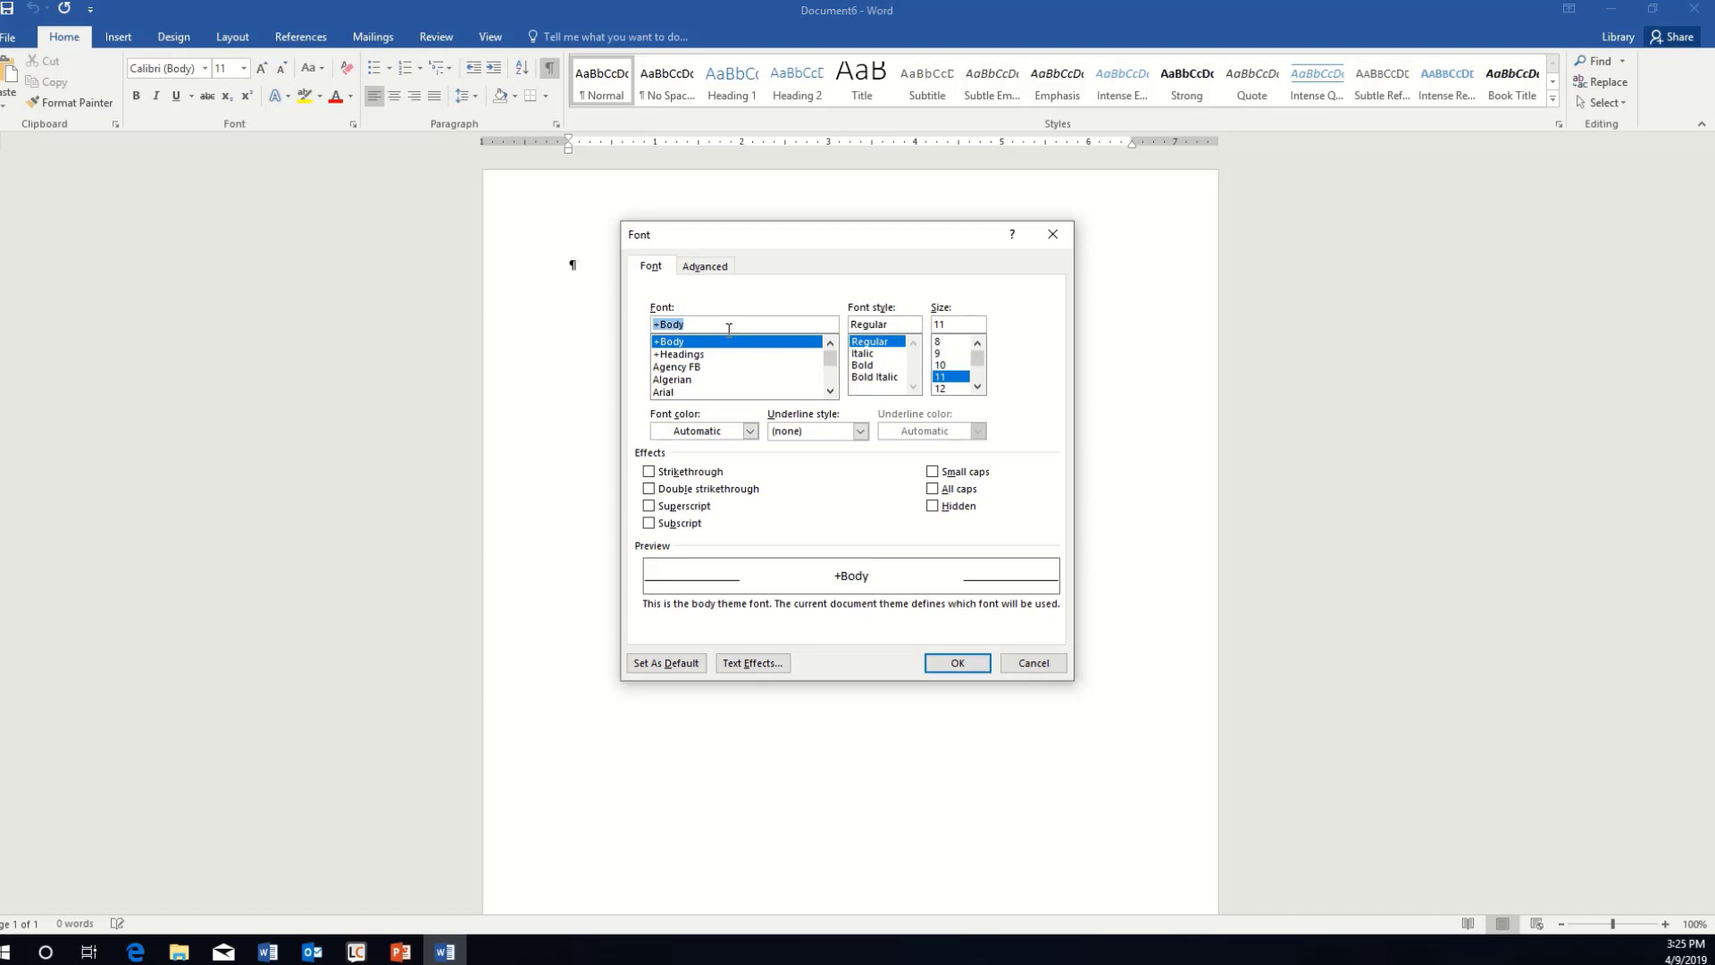
type("Times")
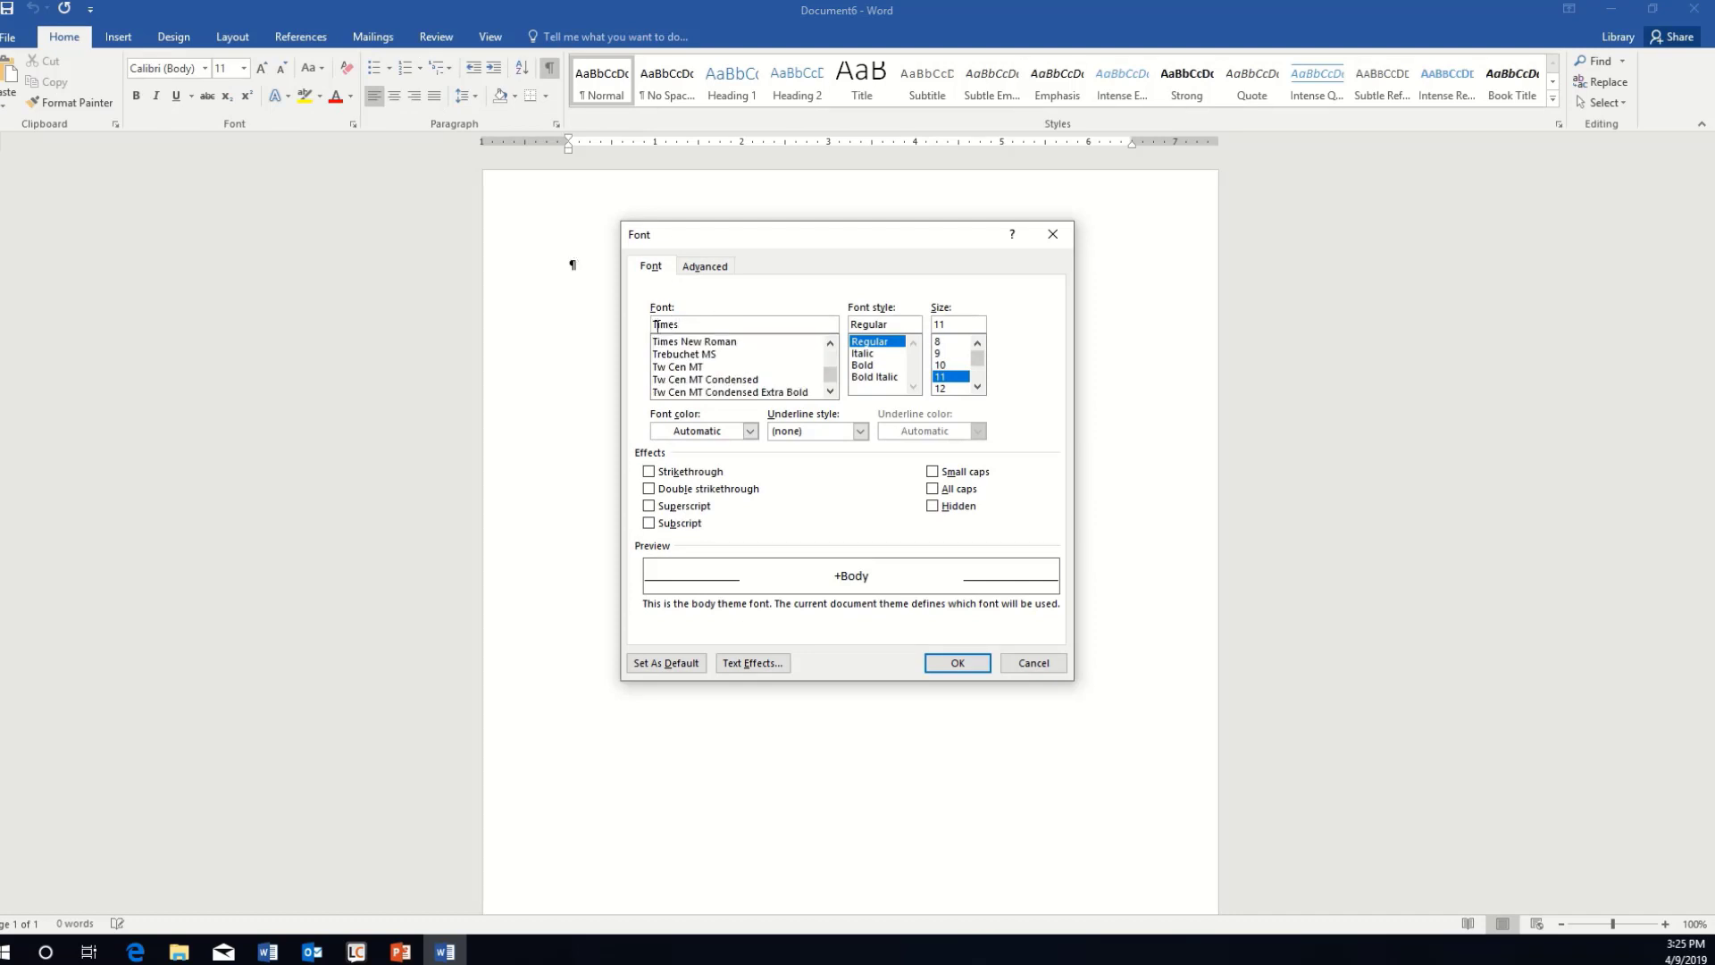
left_click(679, 342)
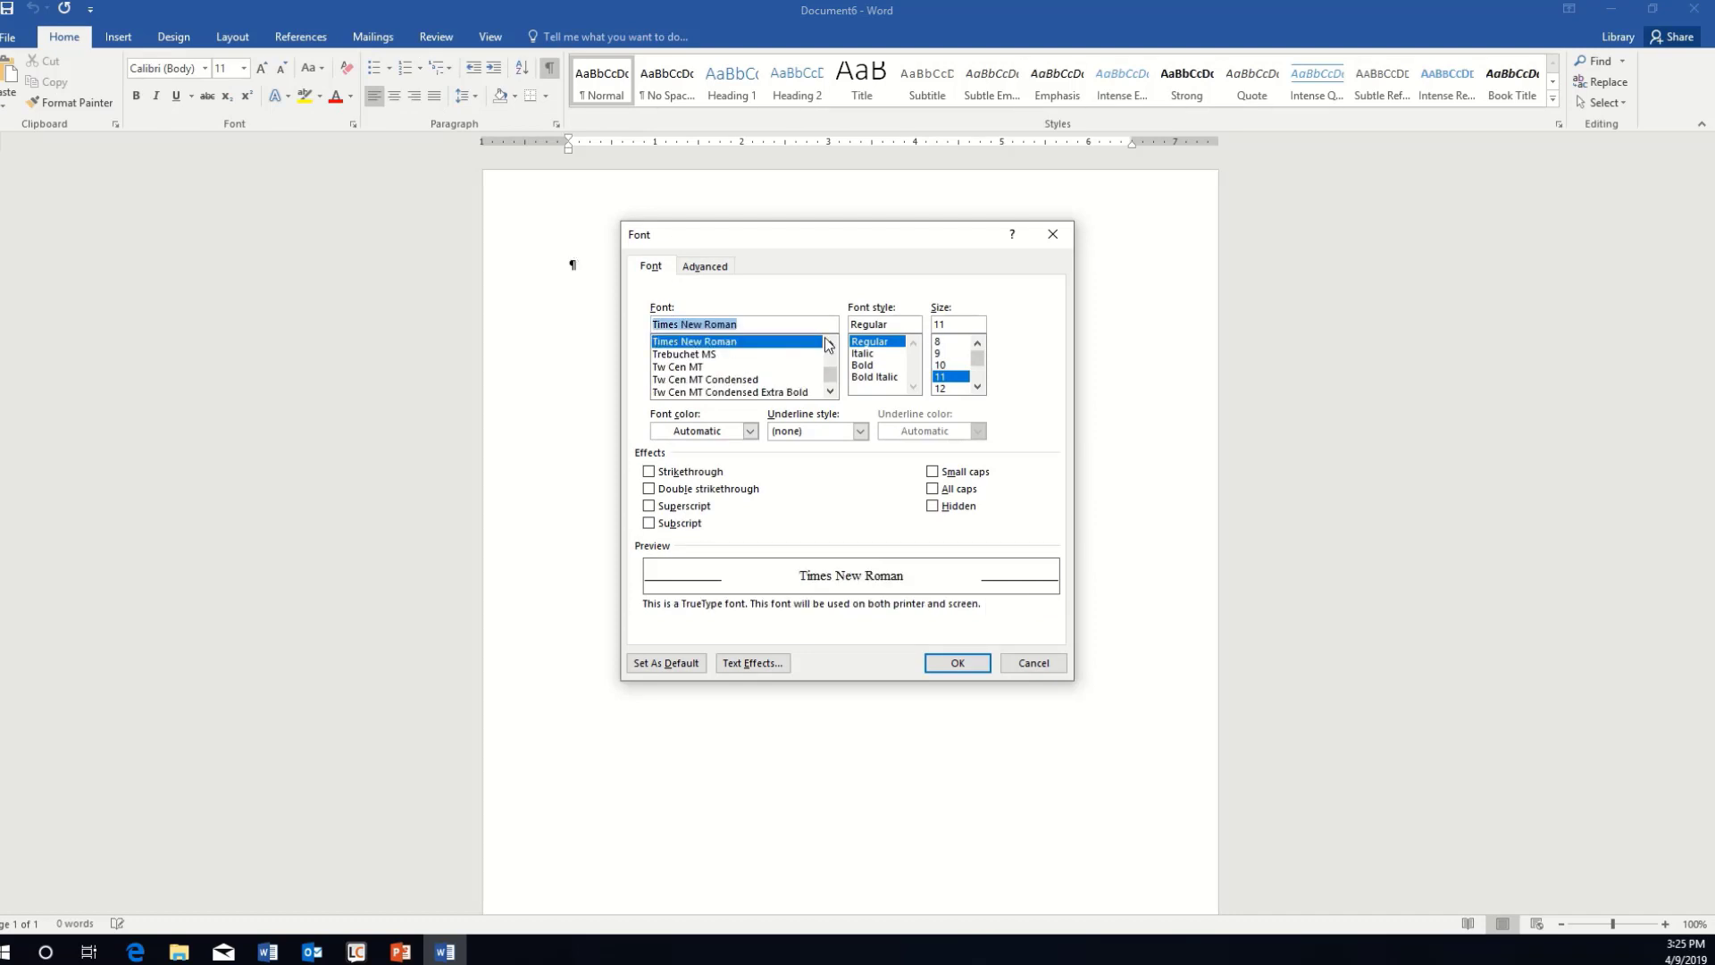
left_click(942, 388)
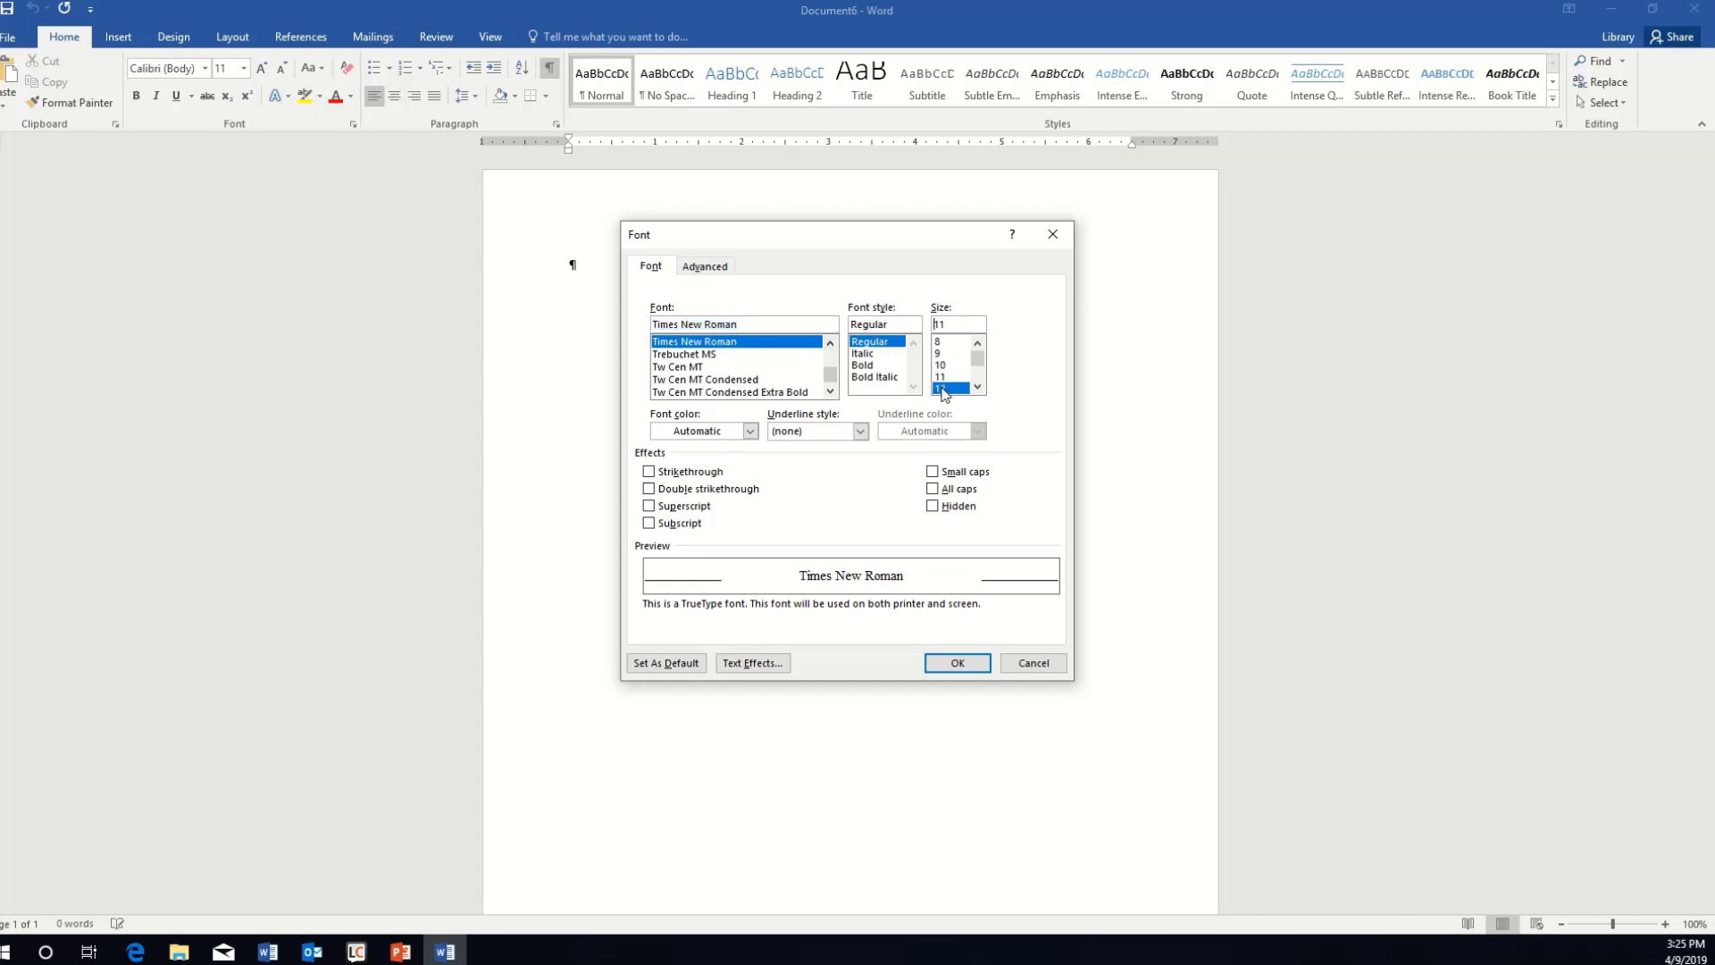
left_click(687, 665)
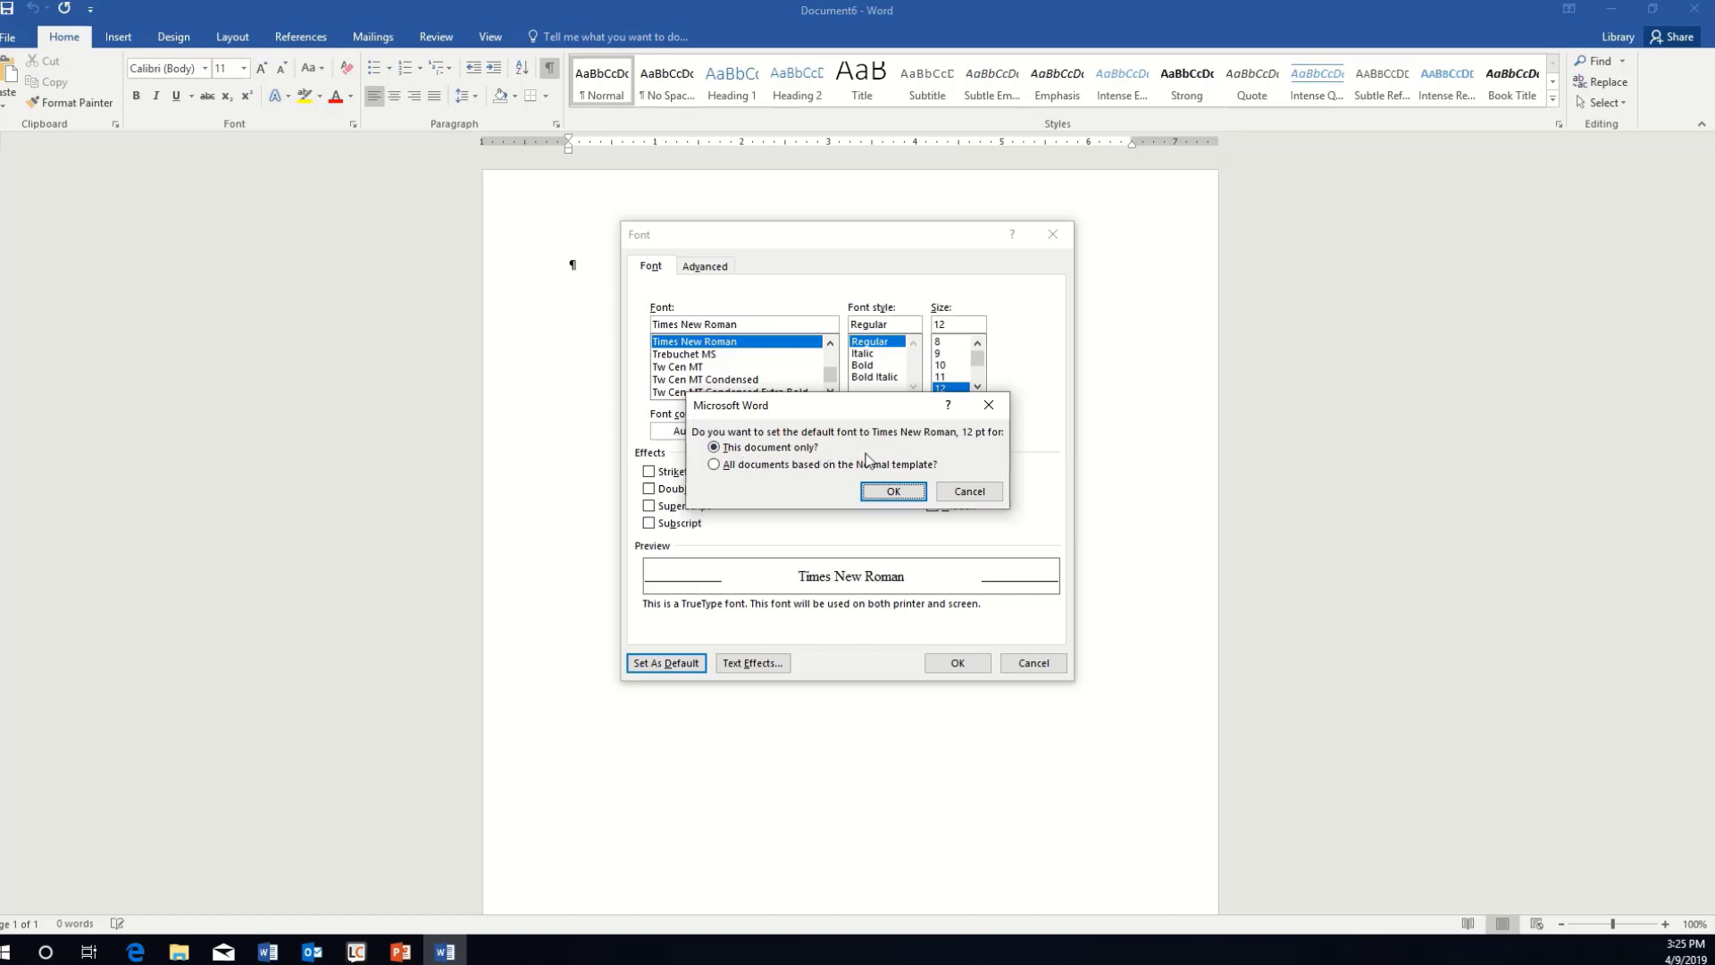
left_click(893, 491)
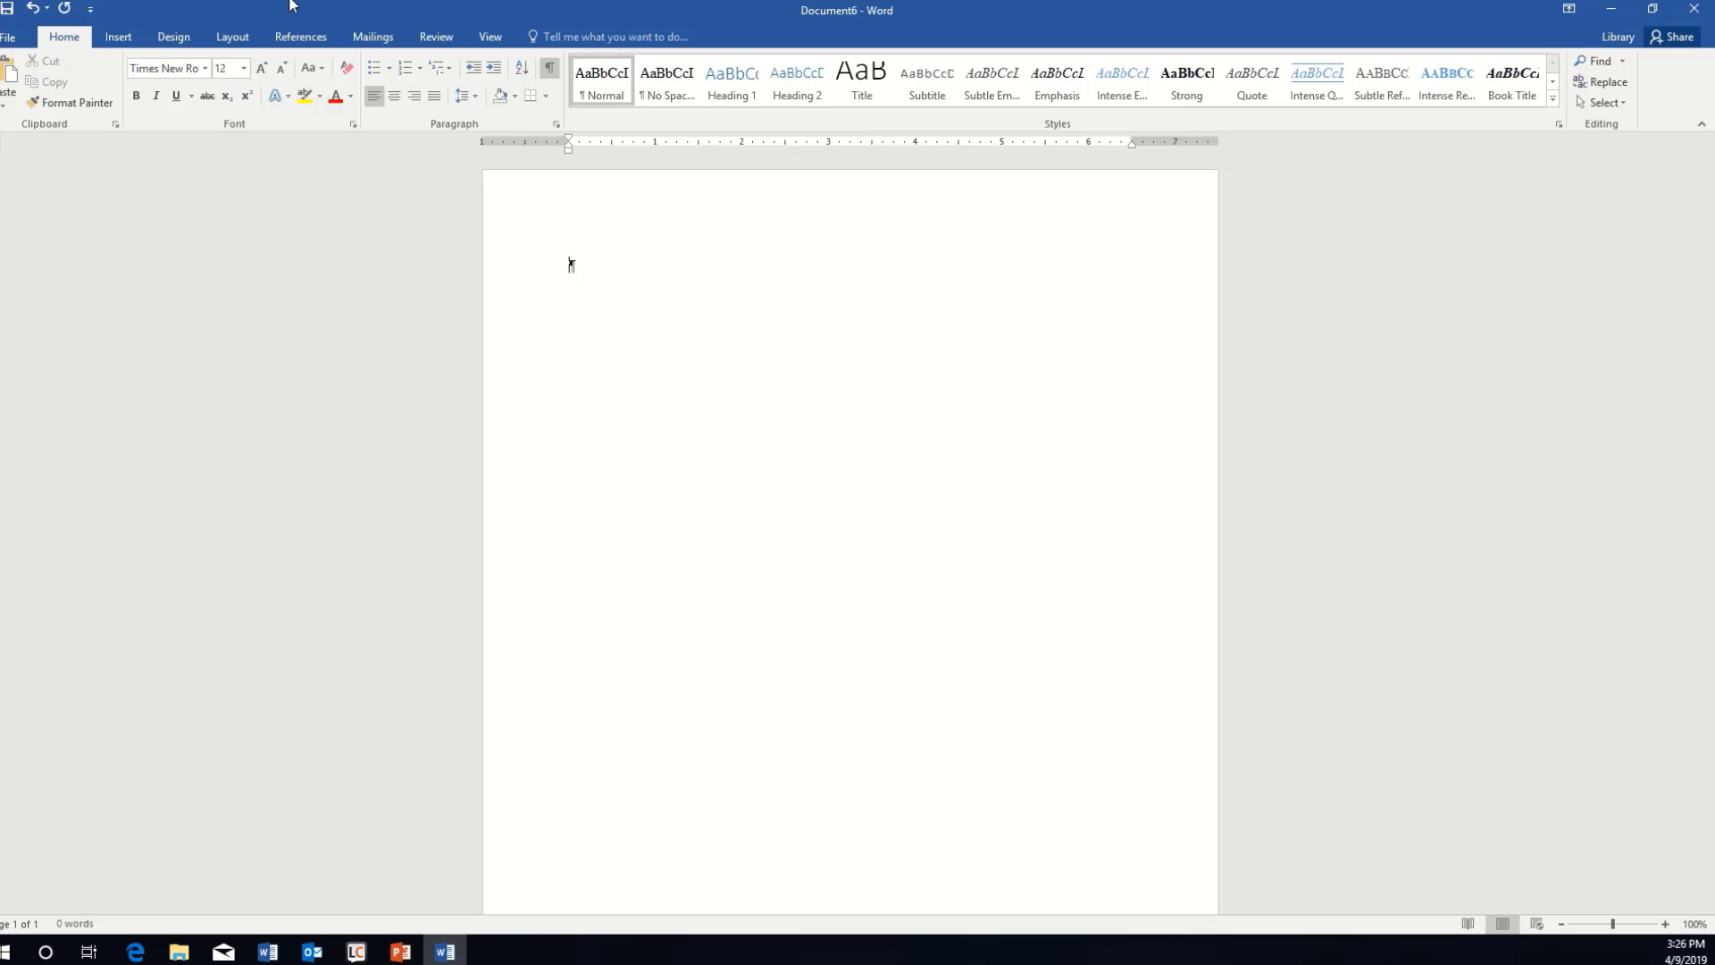
Apply the Normal page margins preset with 1" on every side
left_click(239, 39)
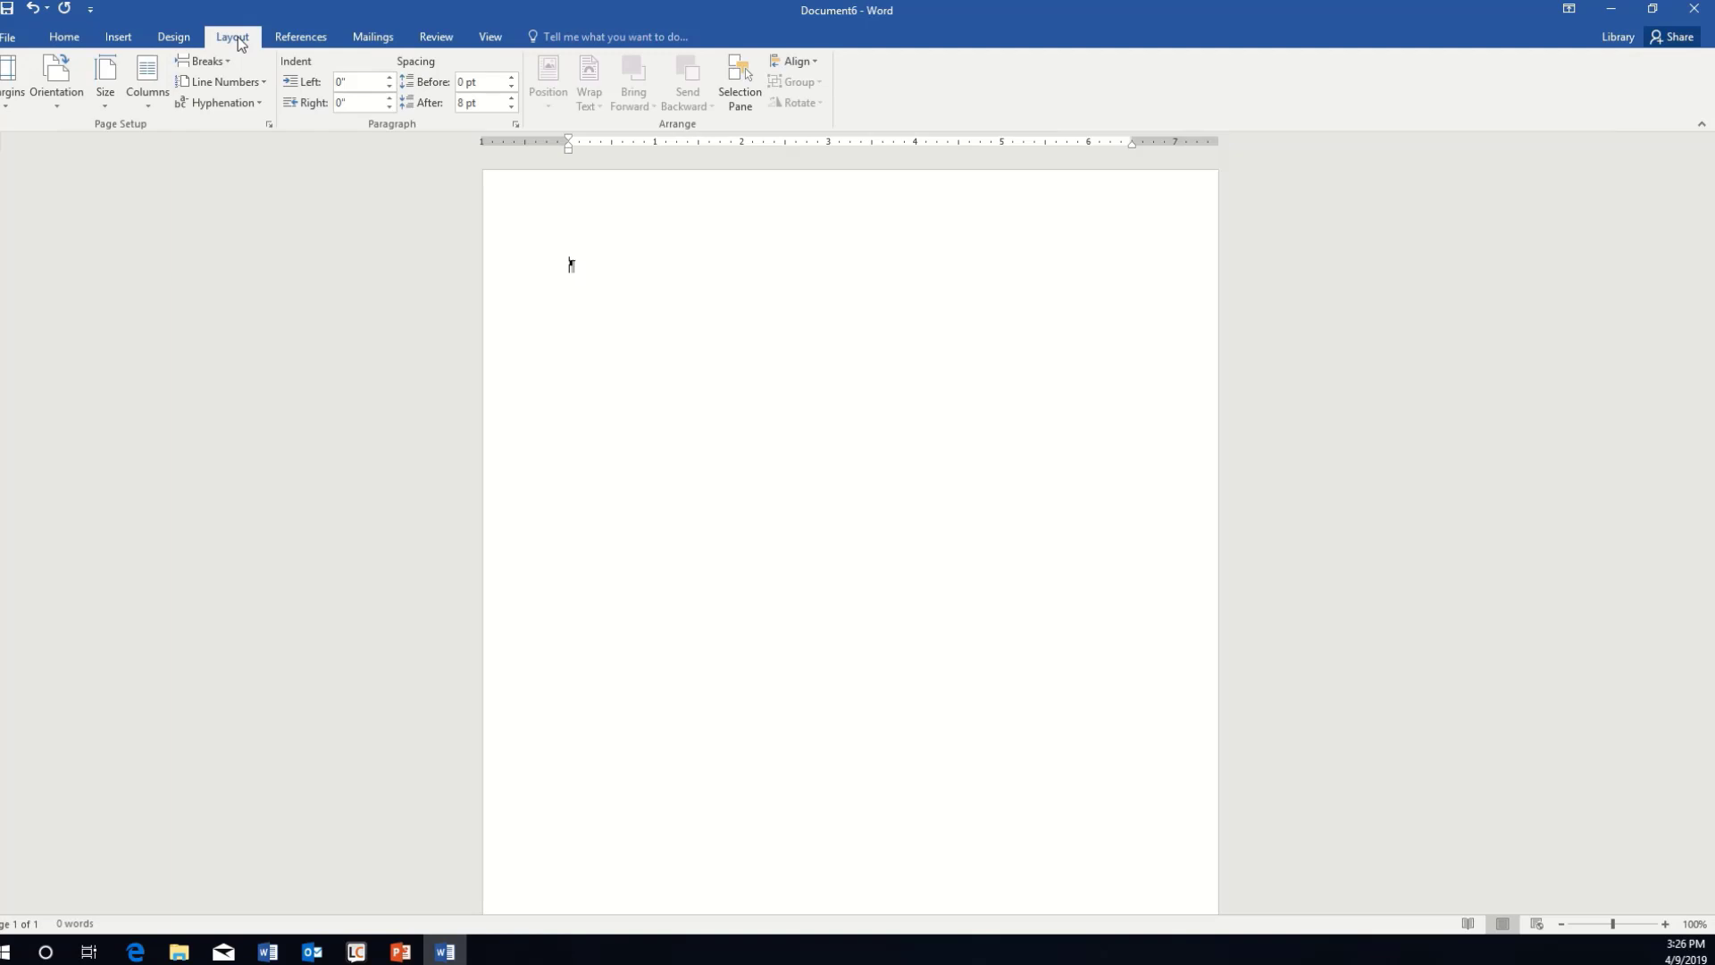
left_click(10, 107)
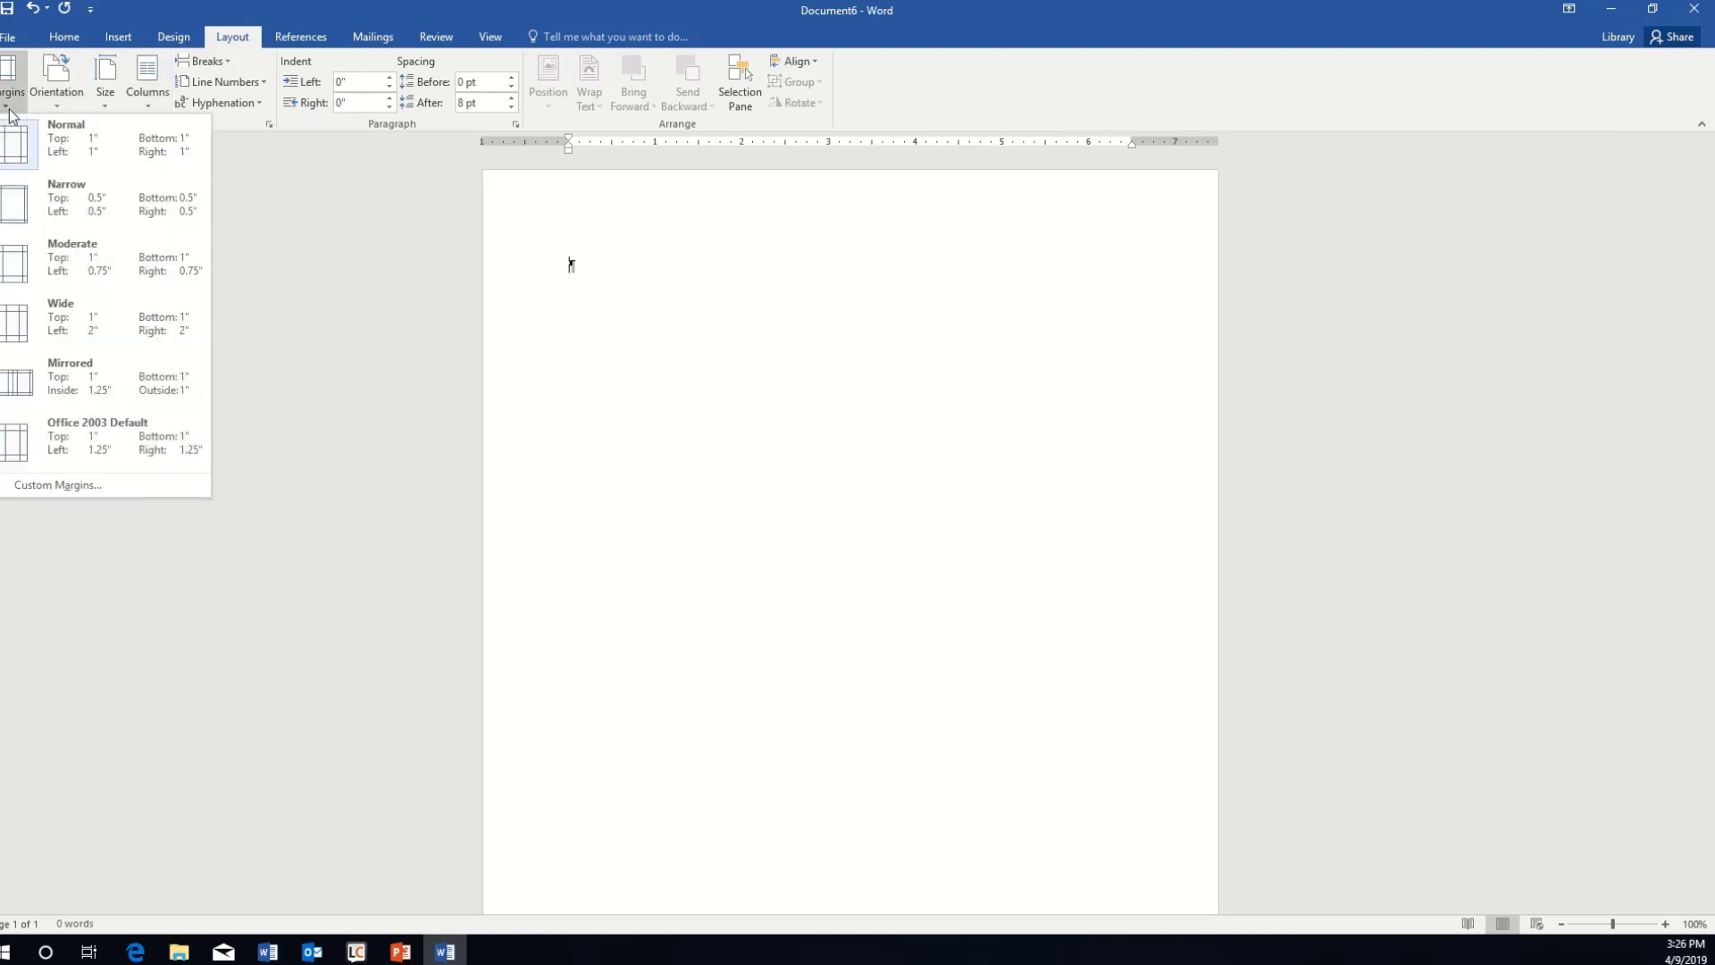
left_click(22, 154)
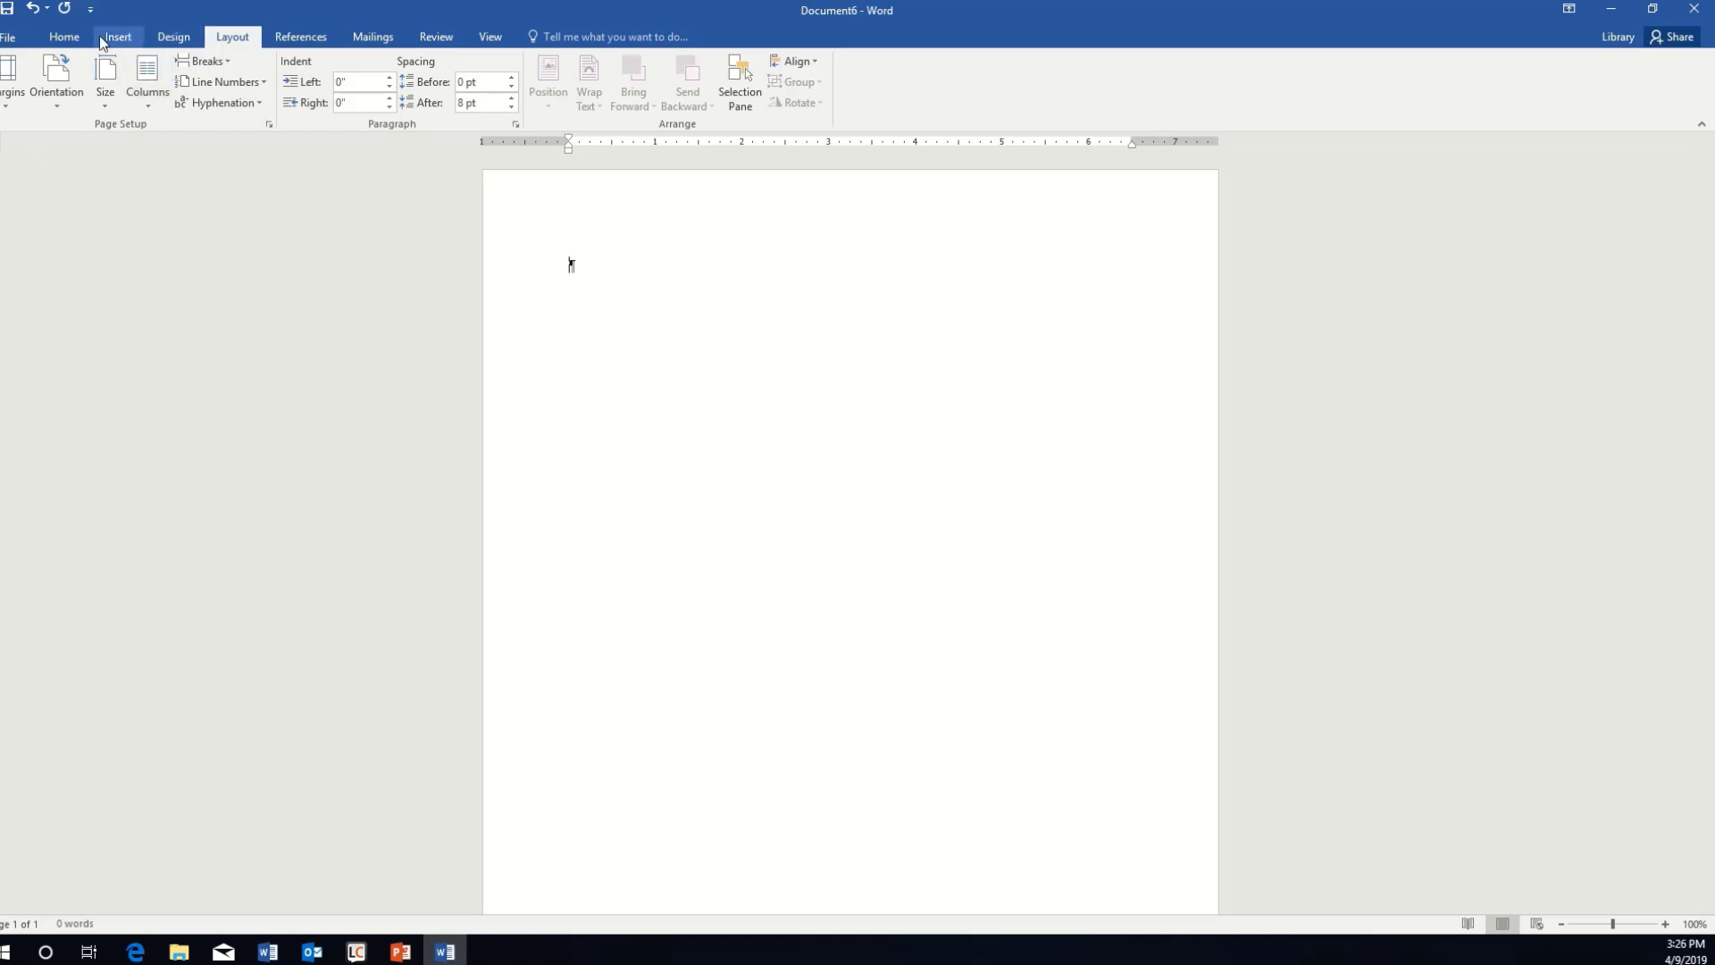
Set paragraph spacing to 0 pt after with double line spacing, and make it the default for this document only
left_click(65, 37)
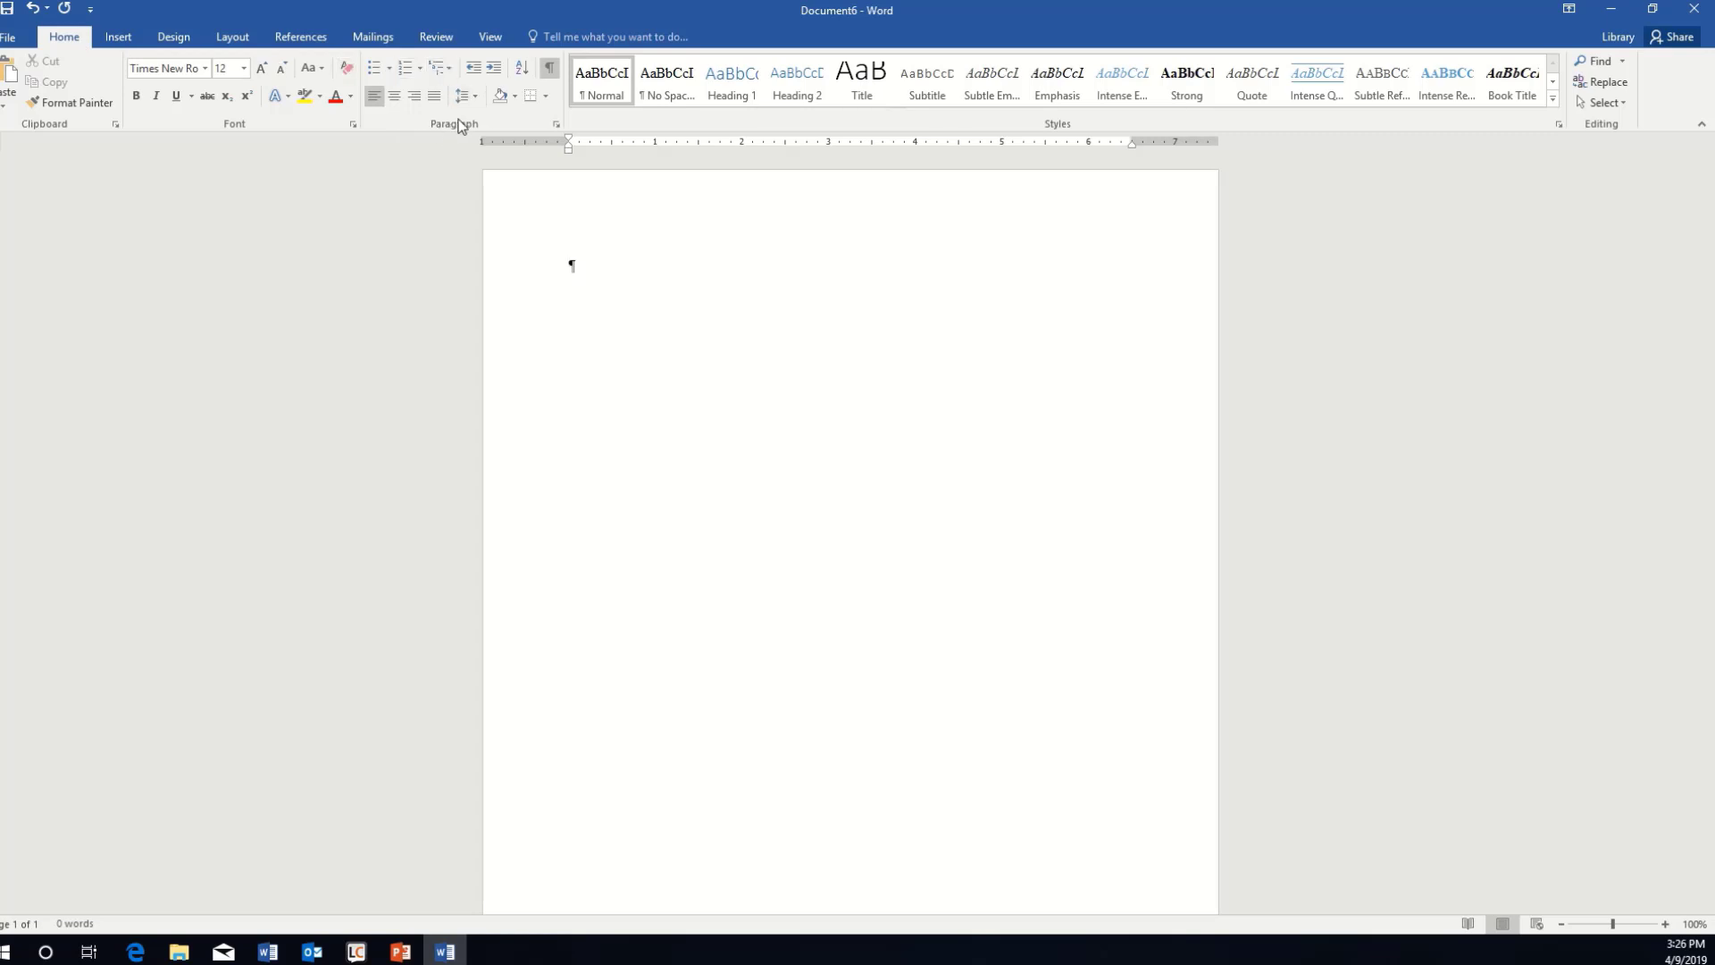
left_click(554, 124)
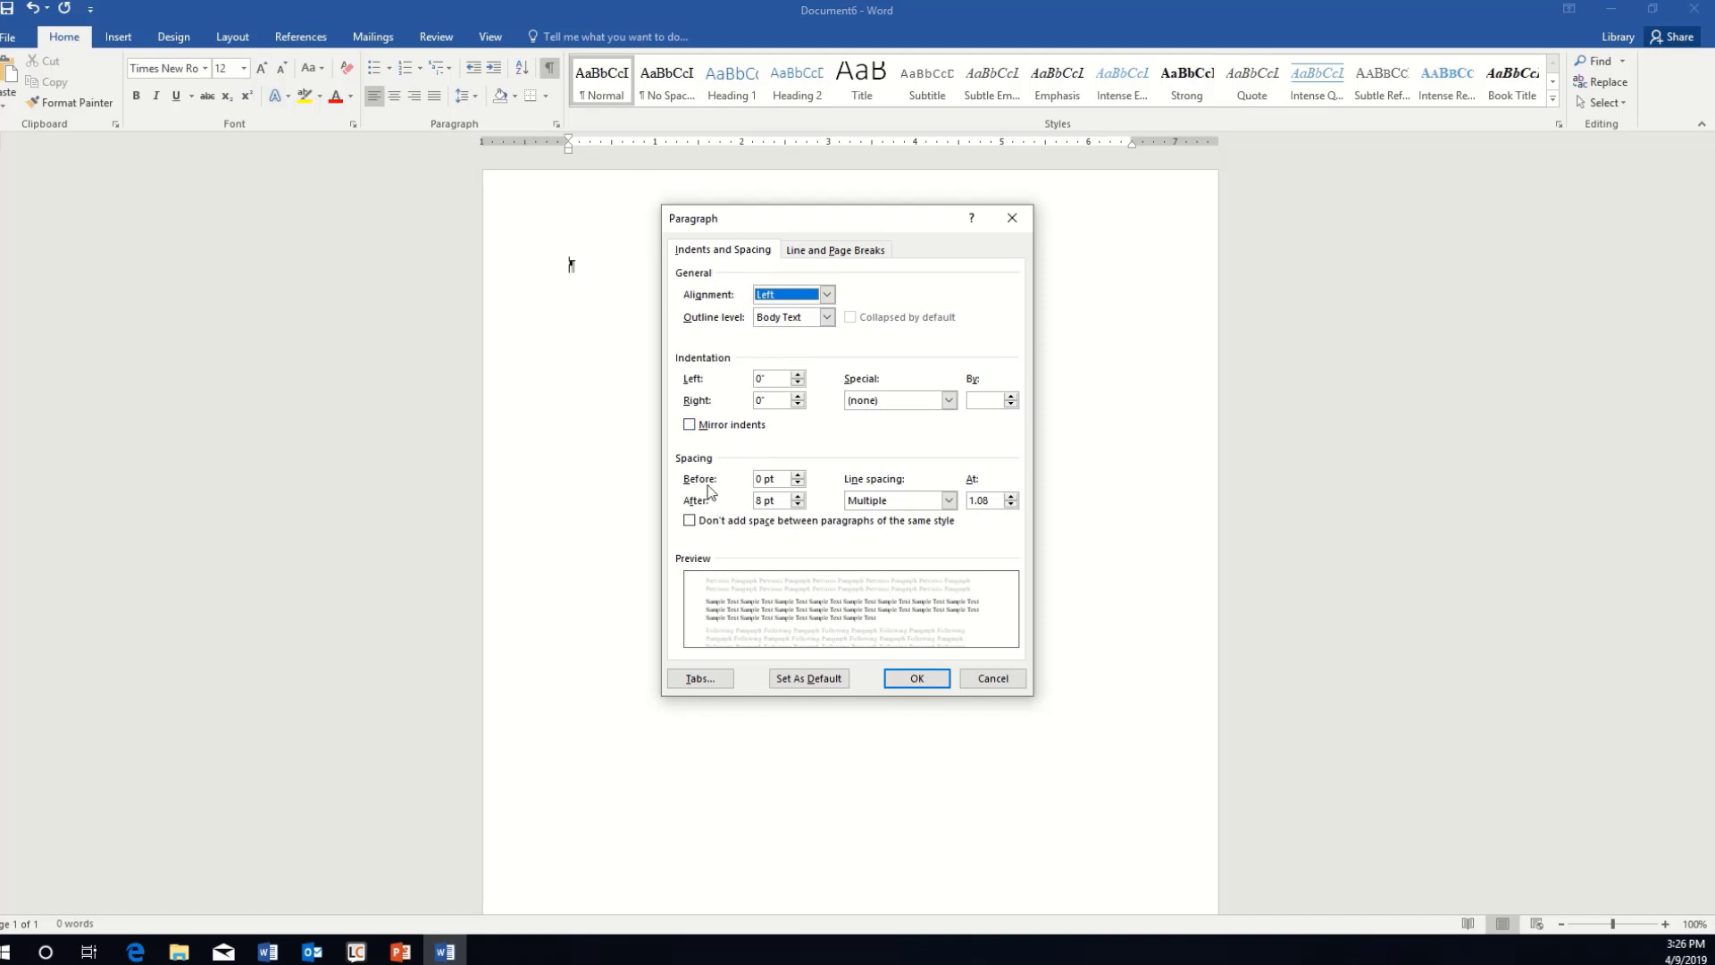
left_click(797, 506)
left_click(798, 505)
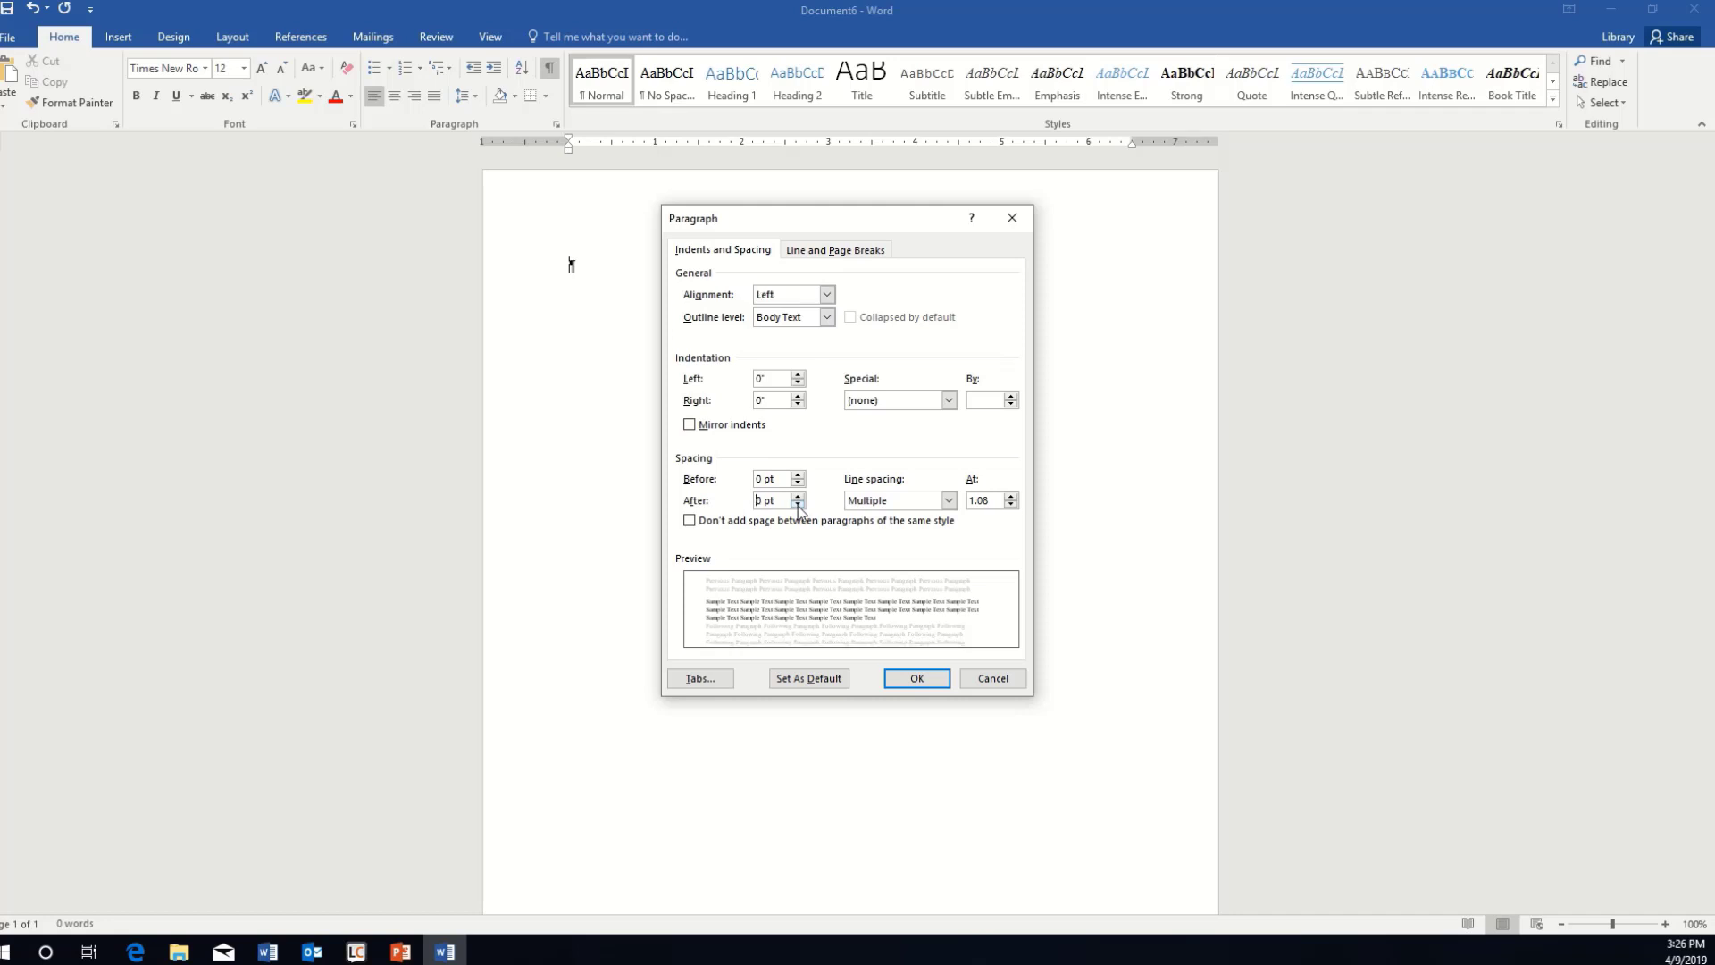
left_click(949, 500)
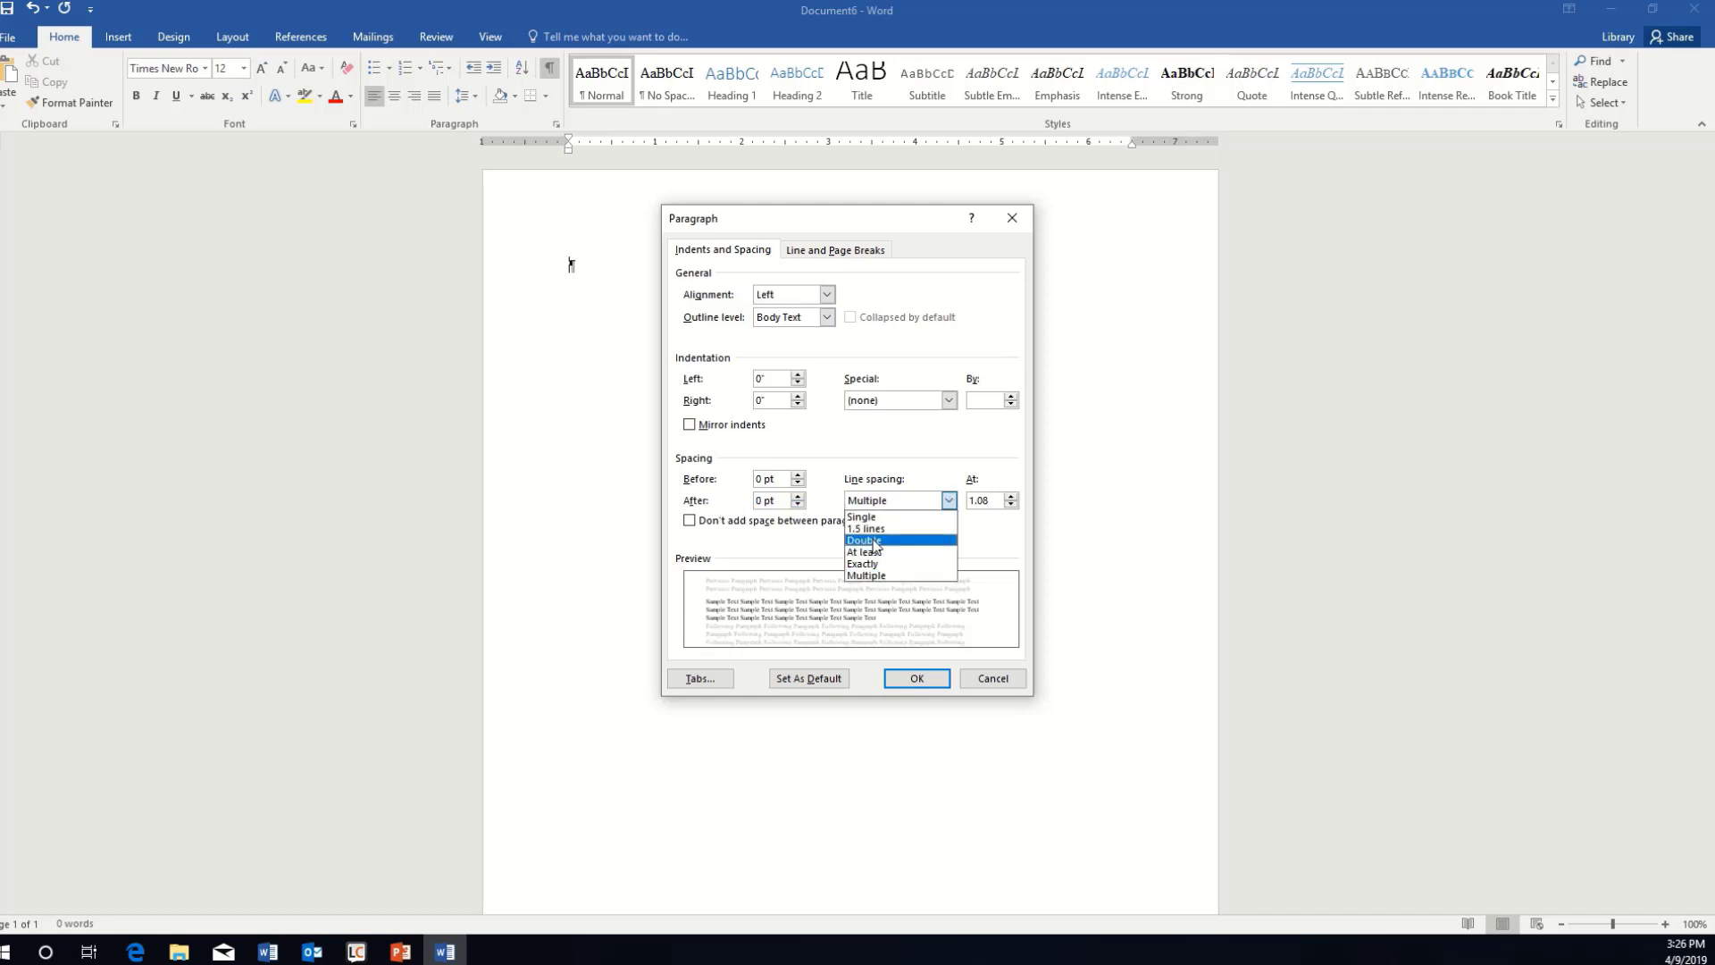
left_click(876, 546)
left_click(807, 678)
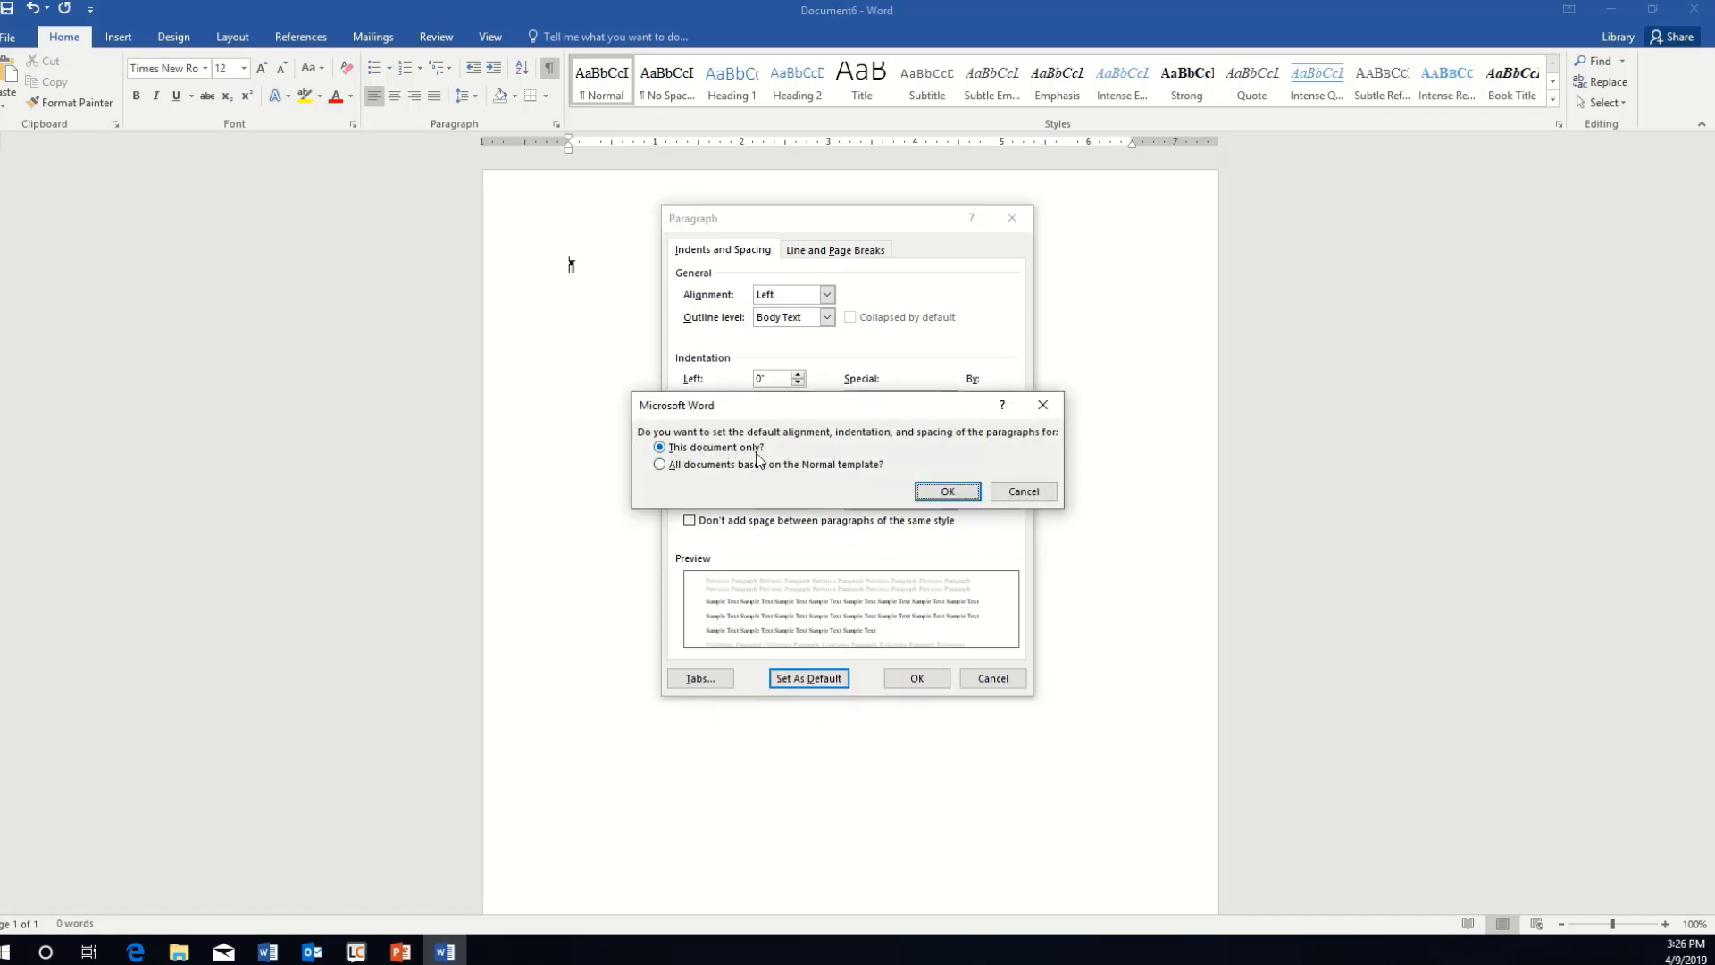
left_click(953, 491)
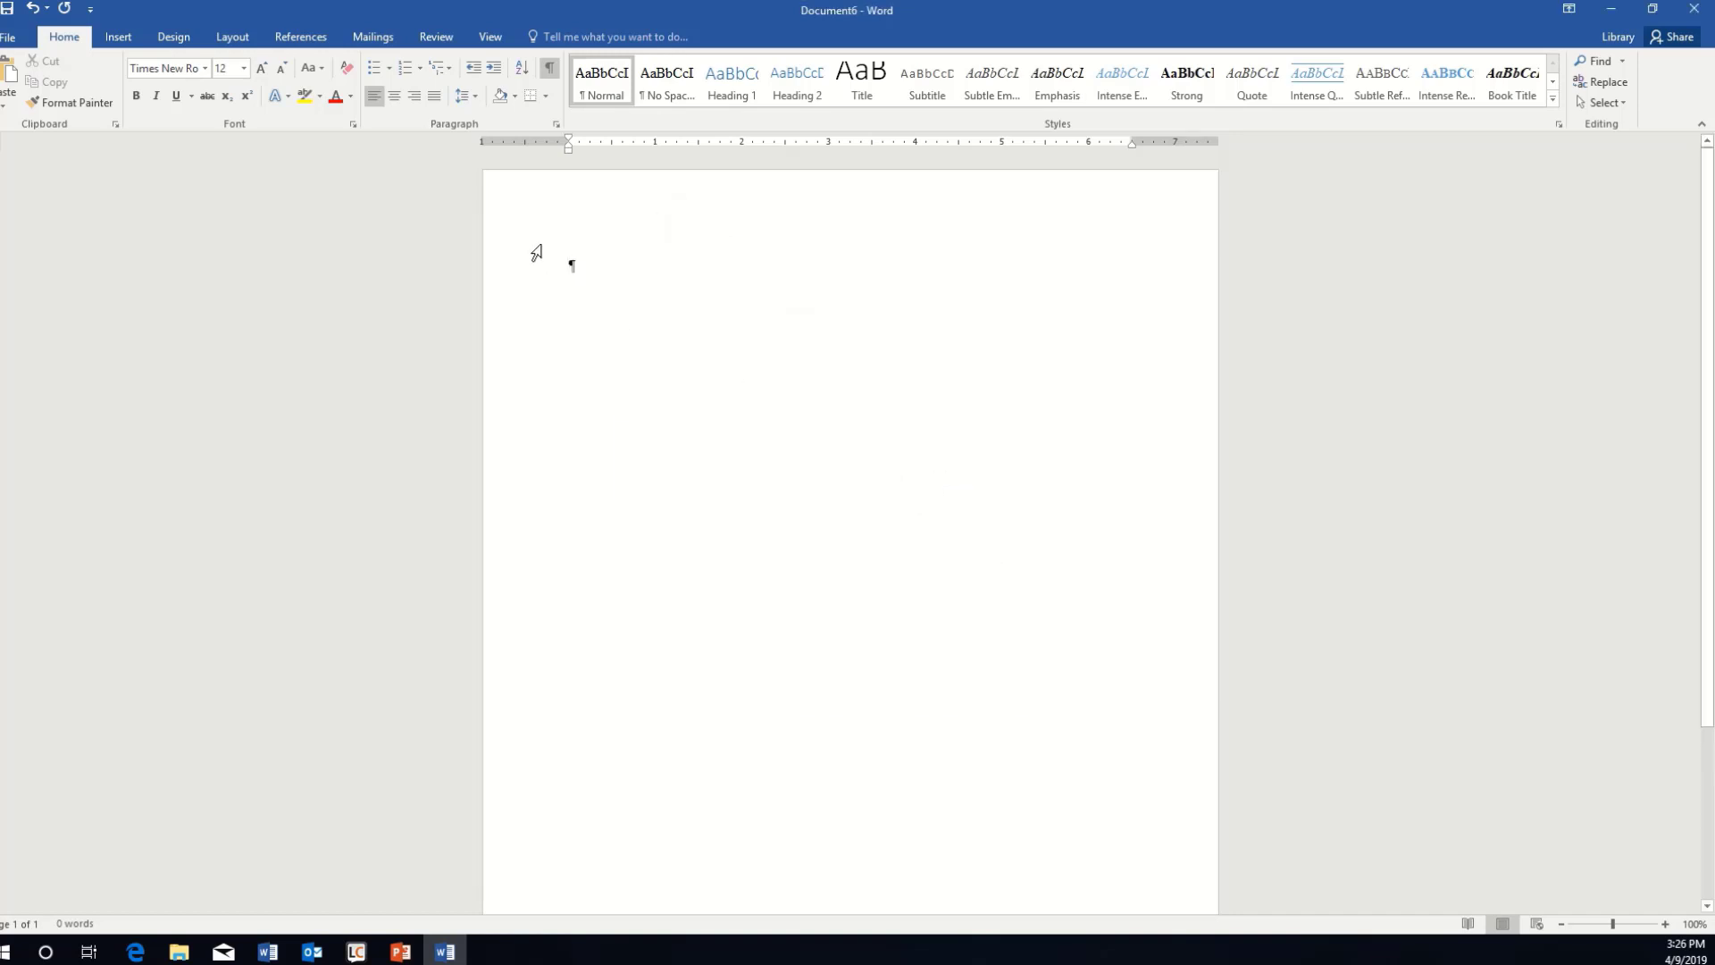
Check the default tab stop distance in the paragraph's tab settings
left_click(560, 125)
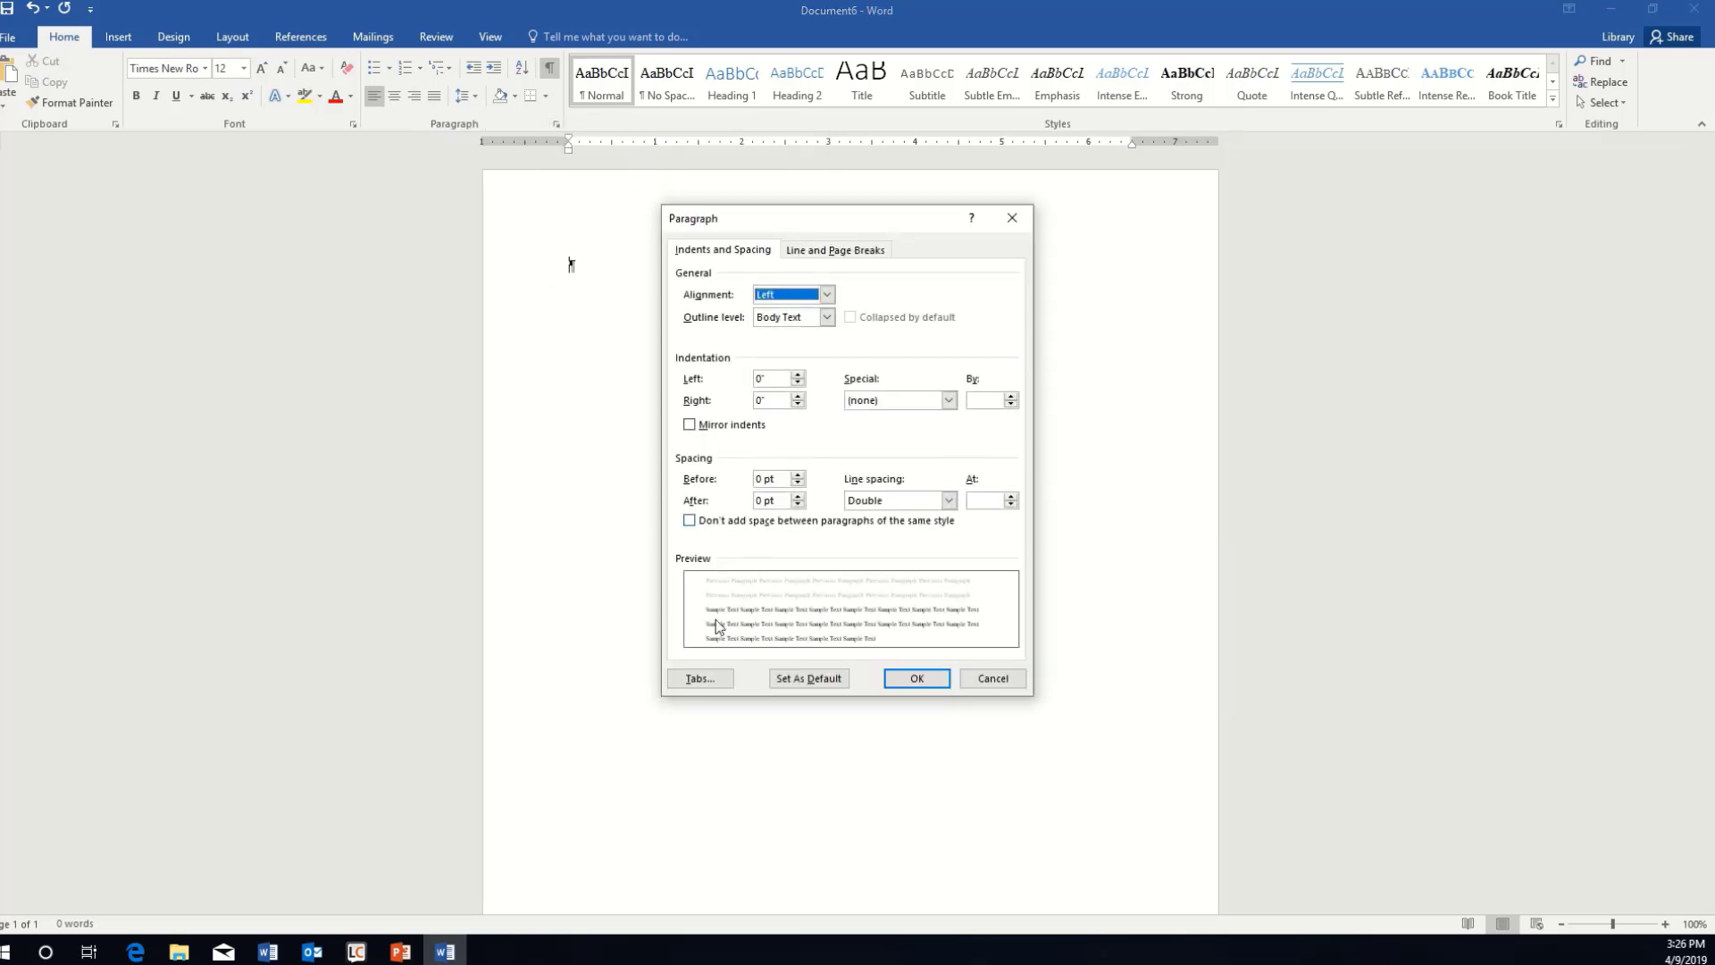
left_click(699, 679)
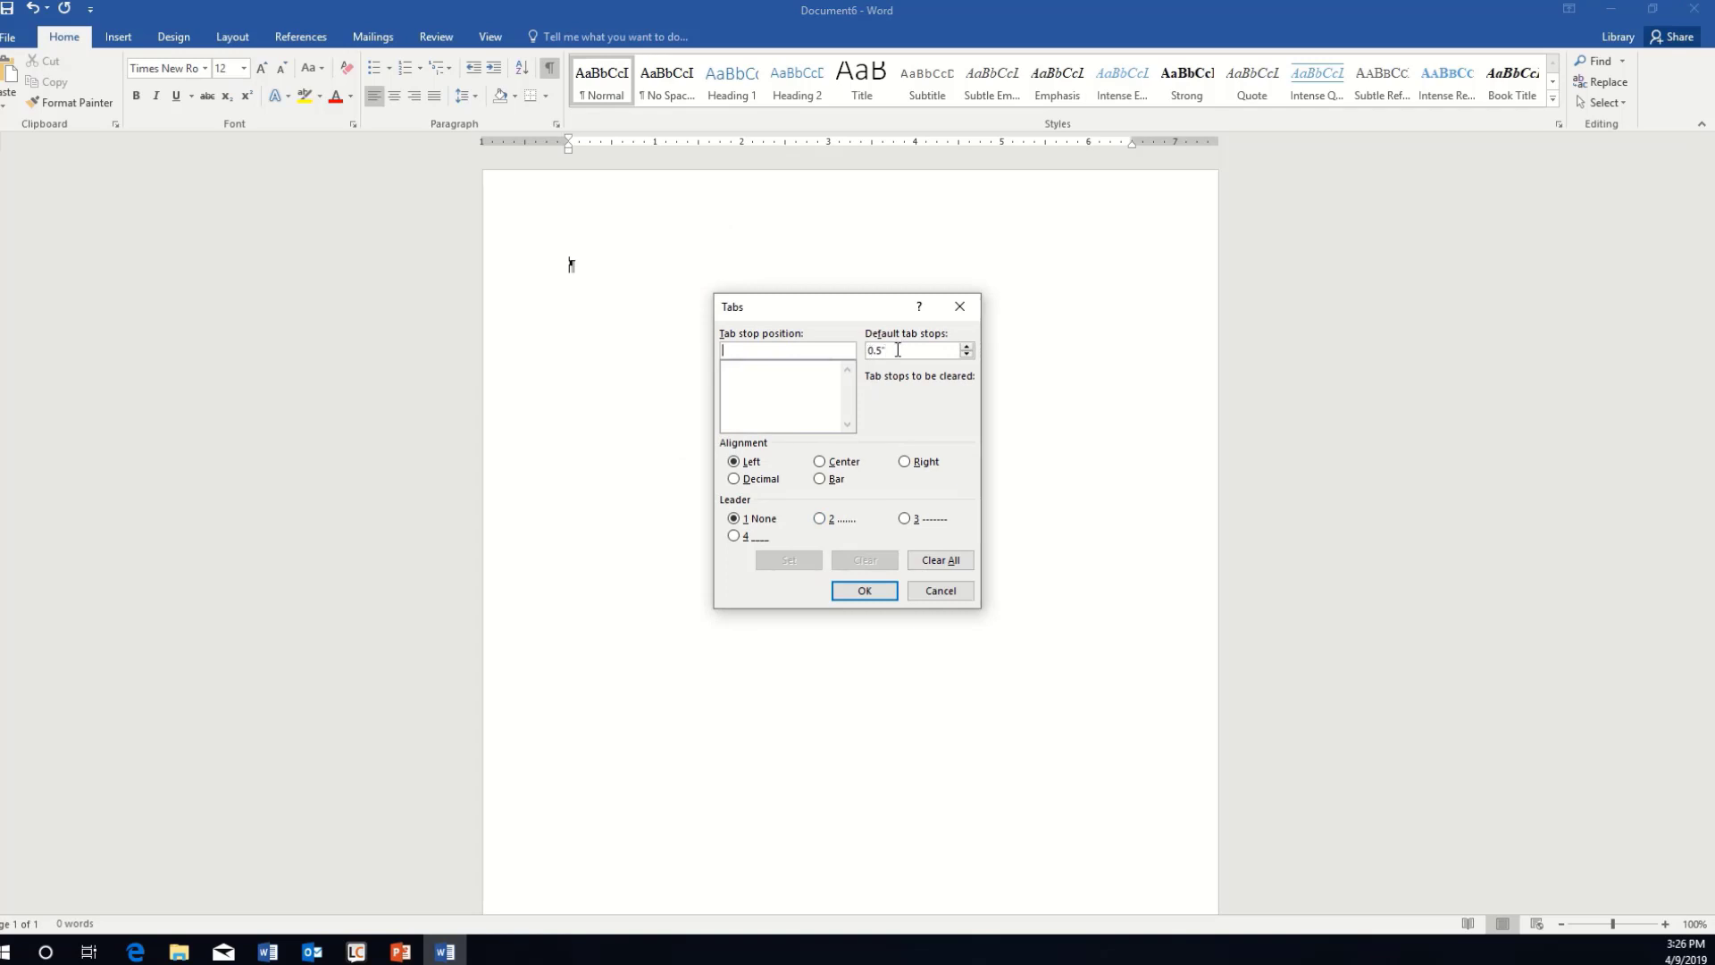
left_click(872, 592)
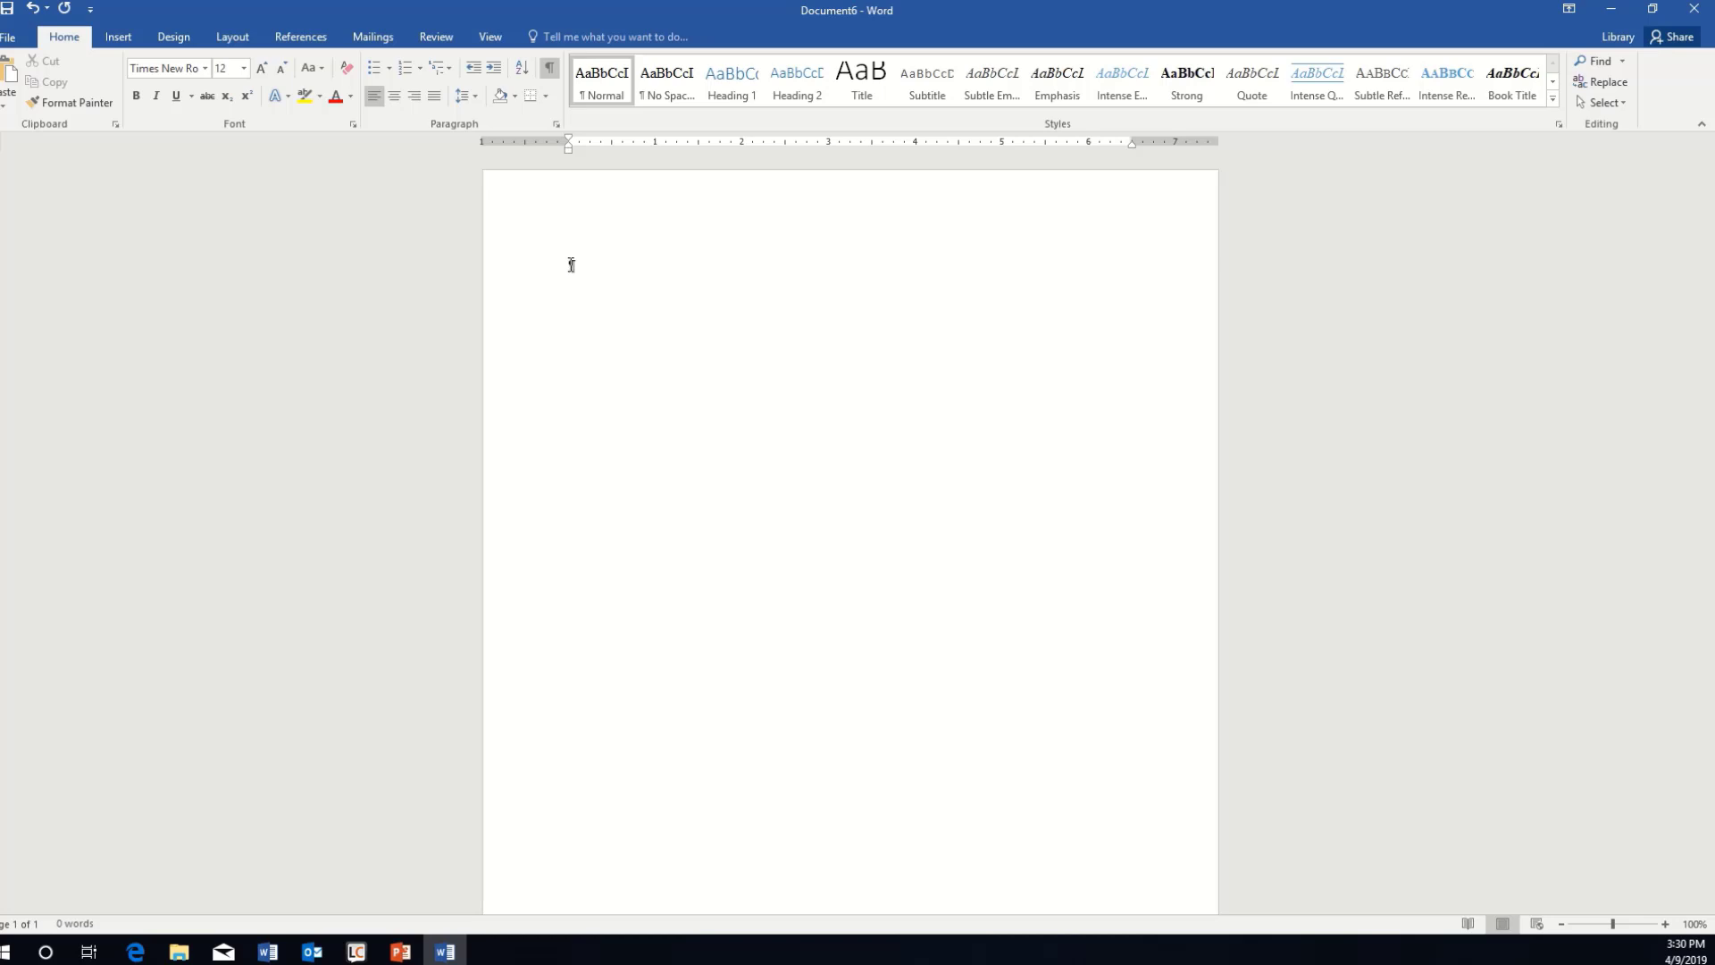
Insert seven blank lines at the start of the title page
key("Return")
key("Return")
key("Return")
key("Return")
key("Return")
key("Return")
key("Return")
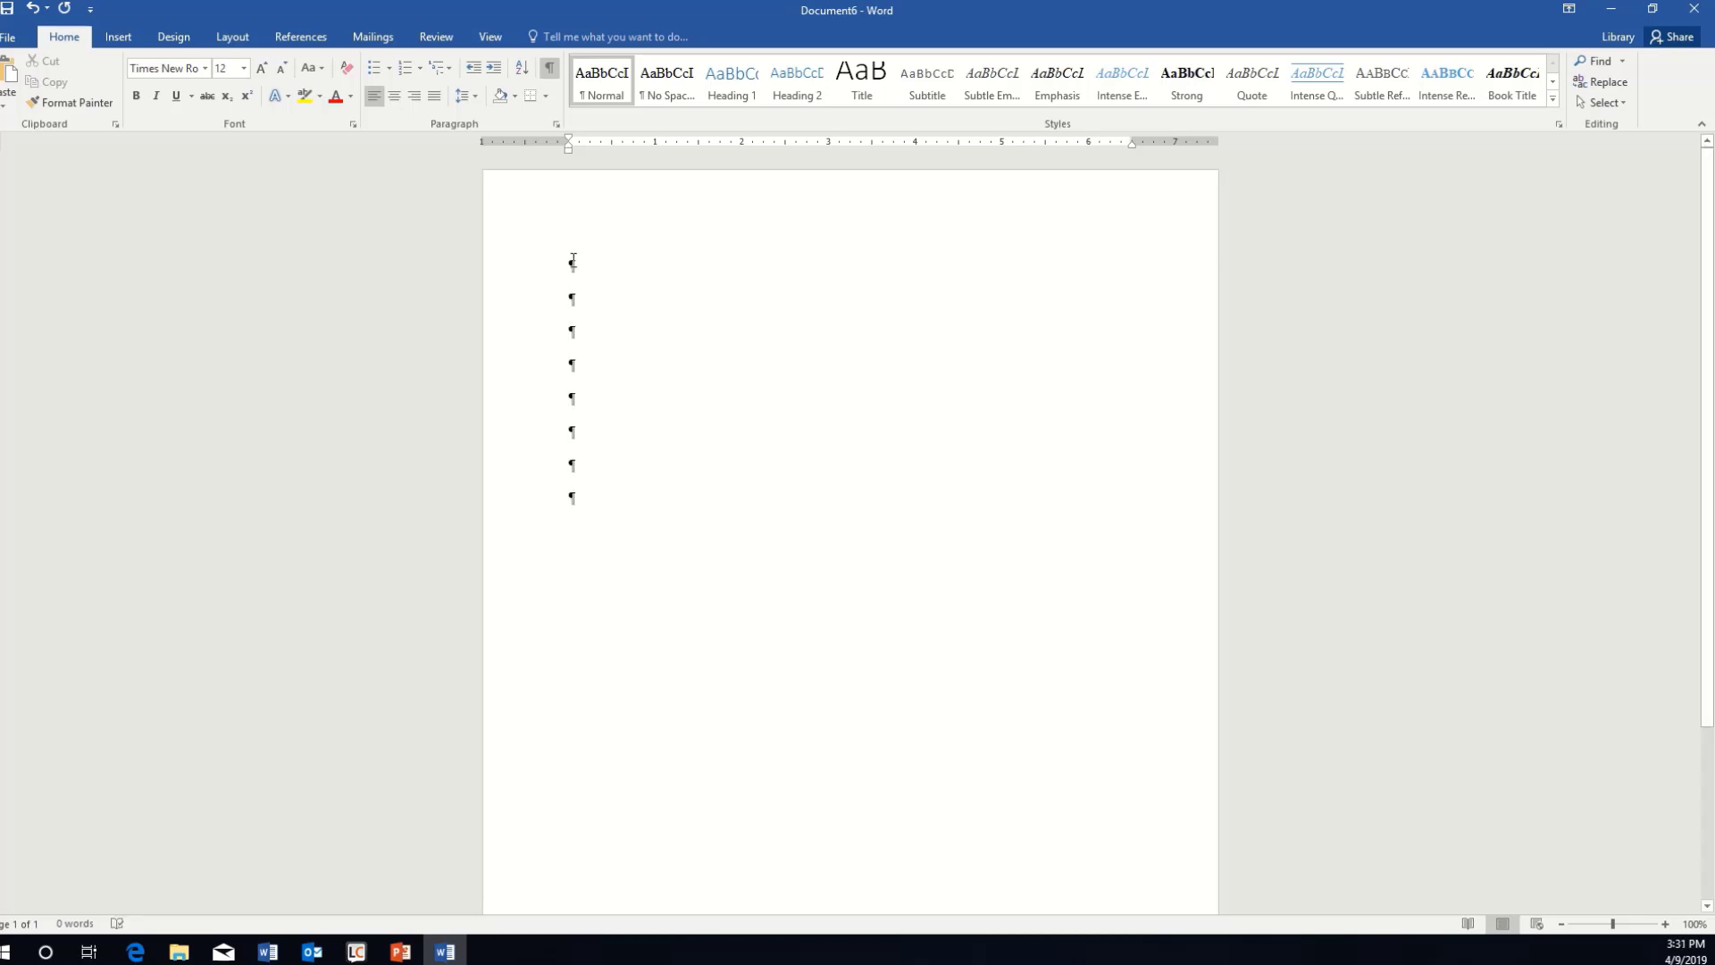
Enter the bold, centred title "Peter's Denial:" with the subtitle "An Examination of the Narratives" on the line below it
left_click(136, 99)
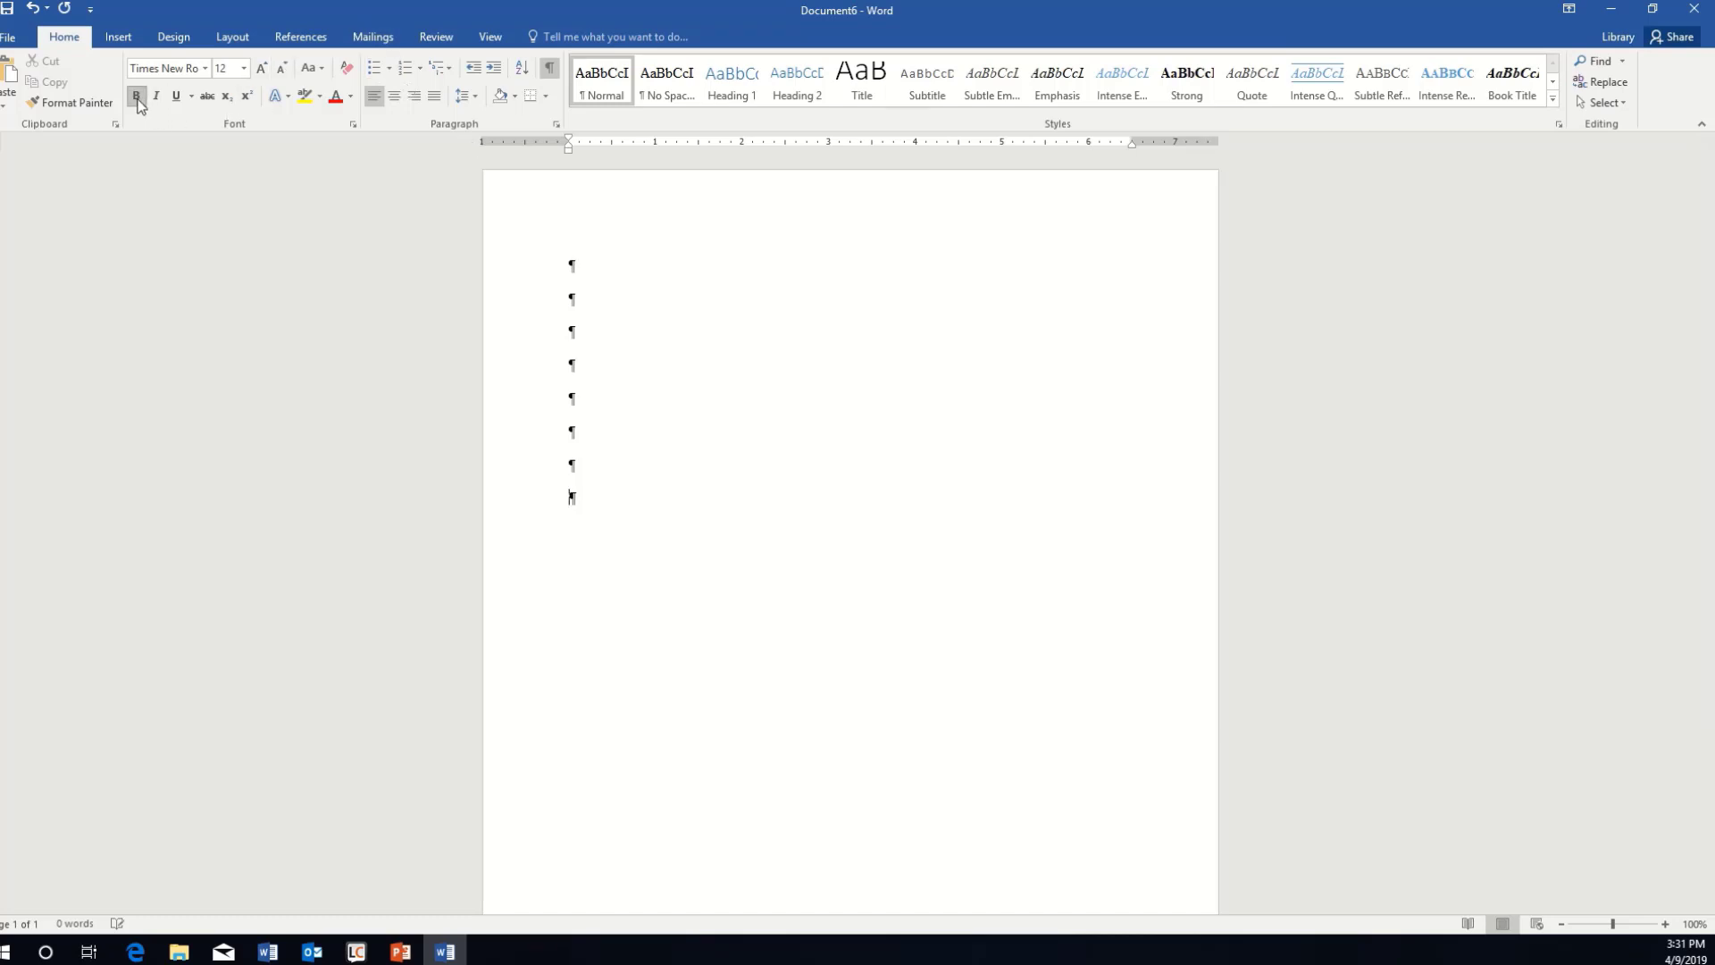
left_click(396, 96)
type("Peter's")
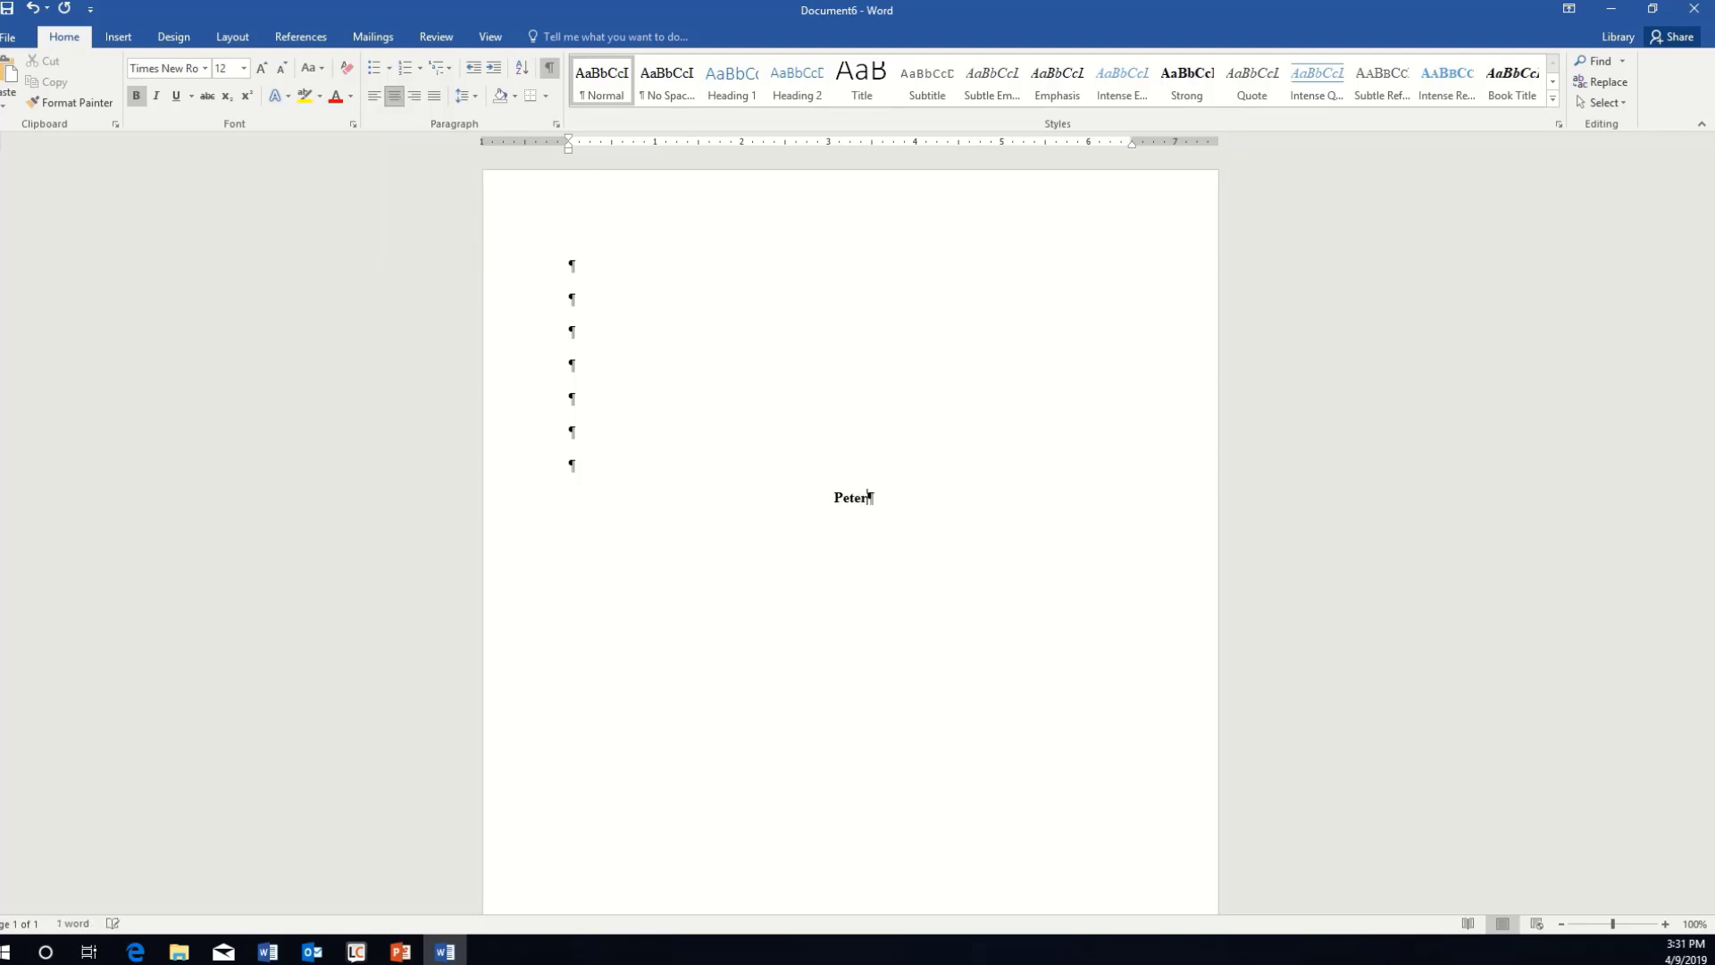
type(" Denial:")
key("Return")
type("An Examina")
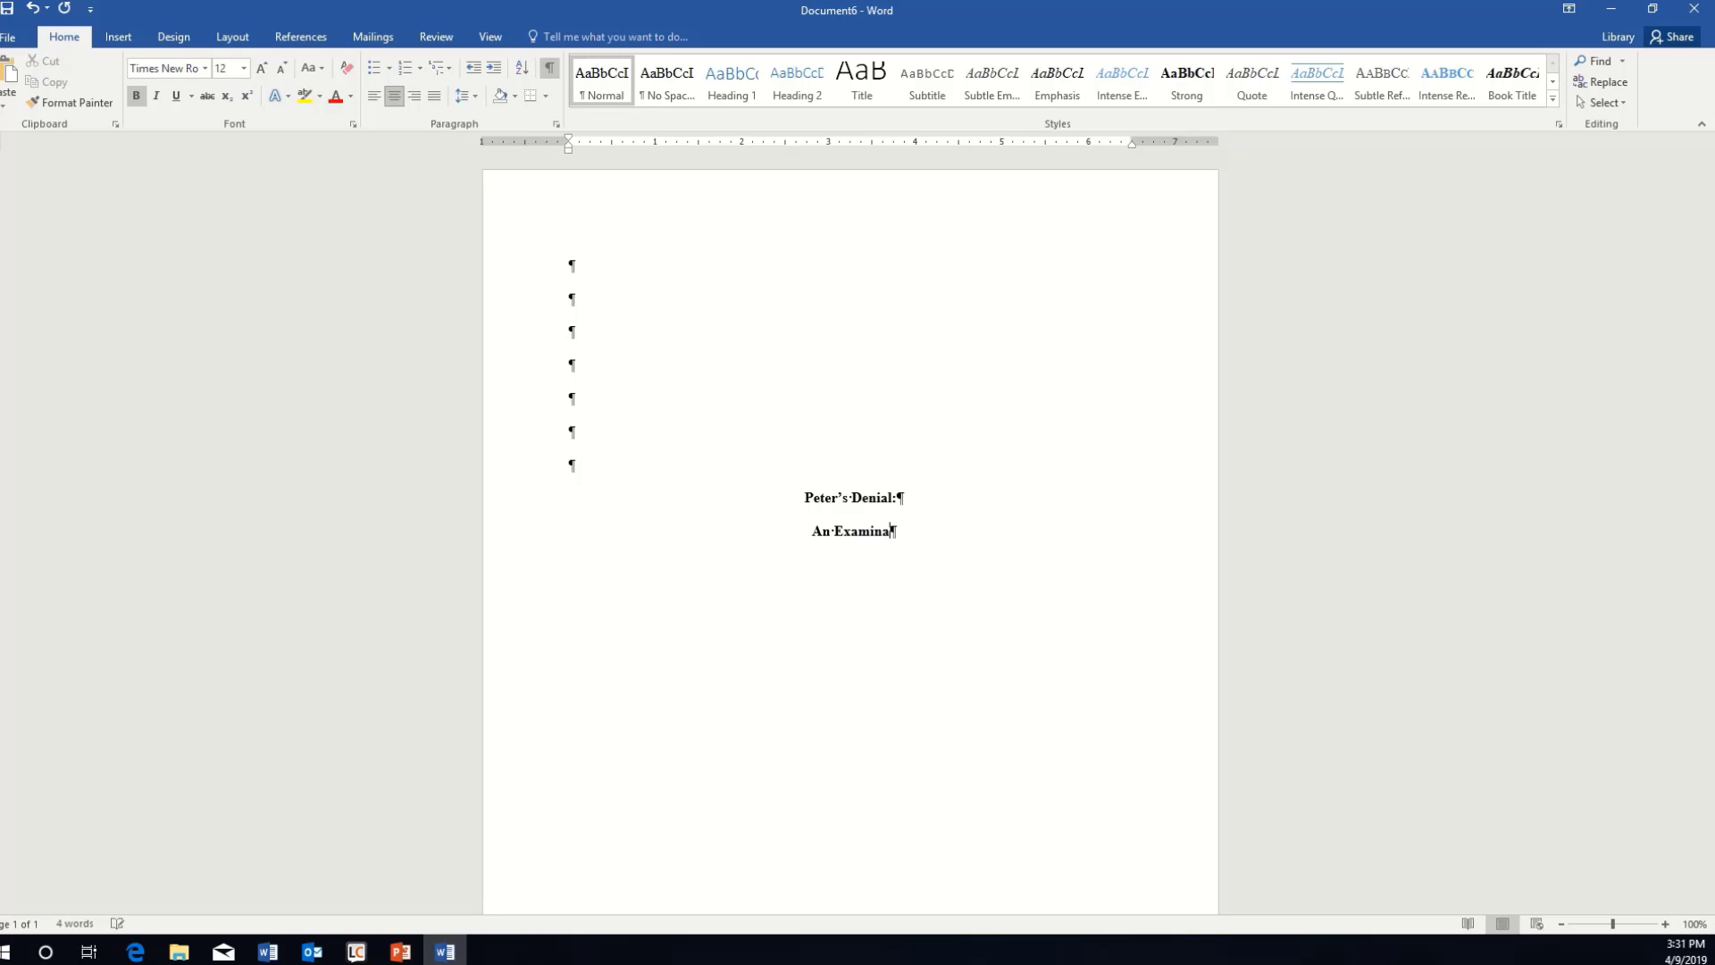
type("tion of the Narrative")
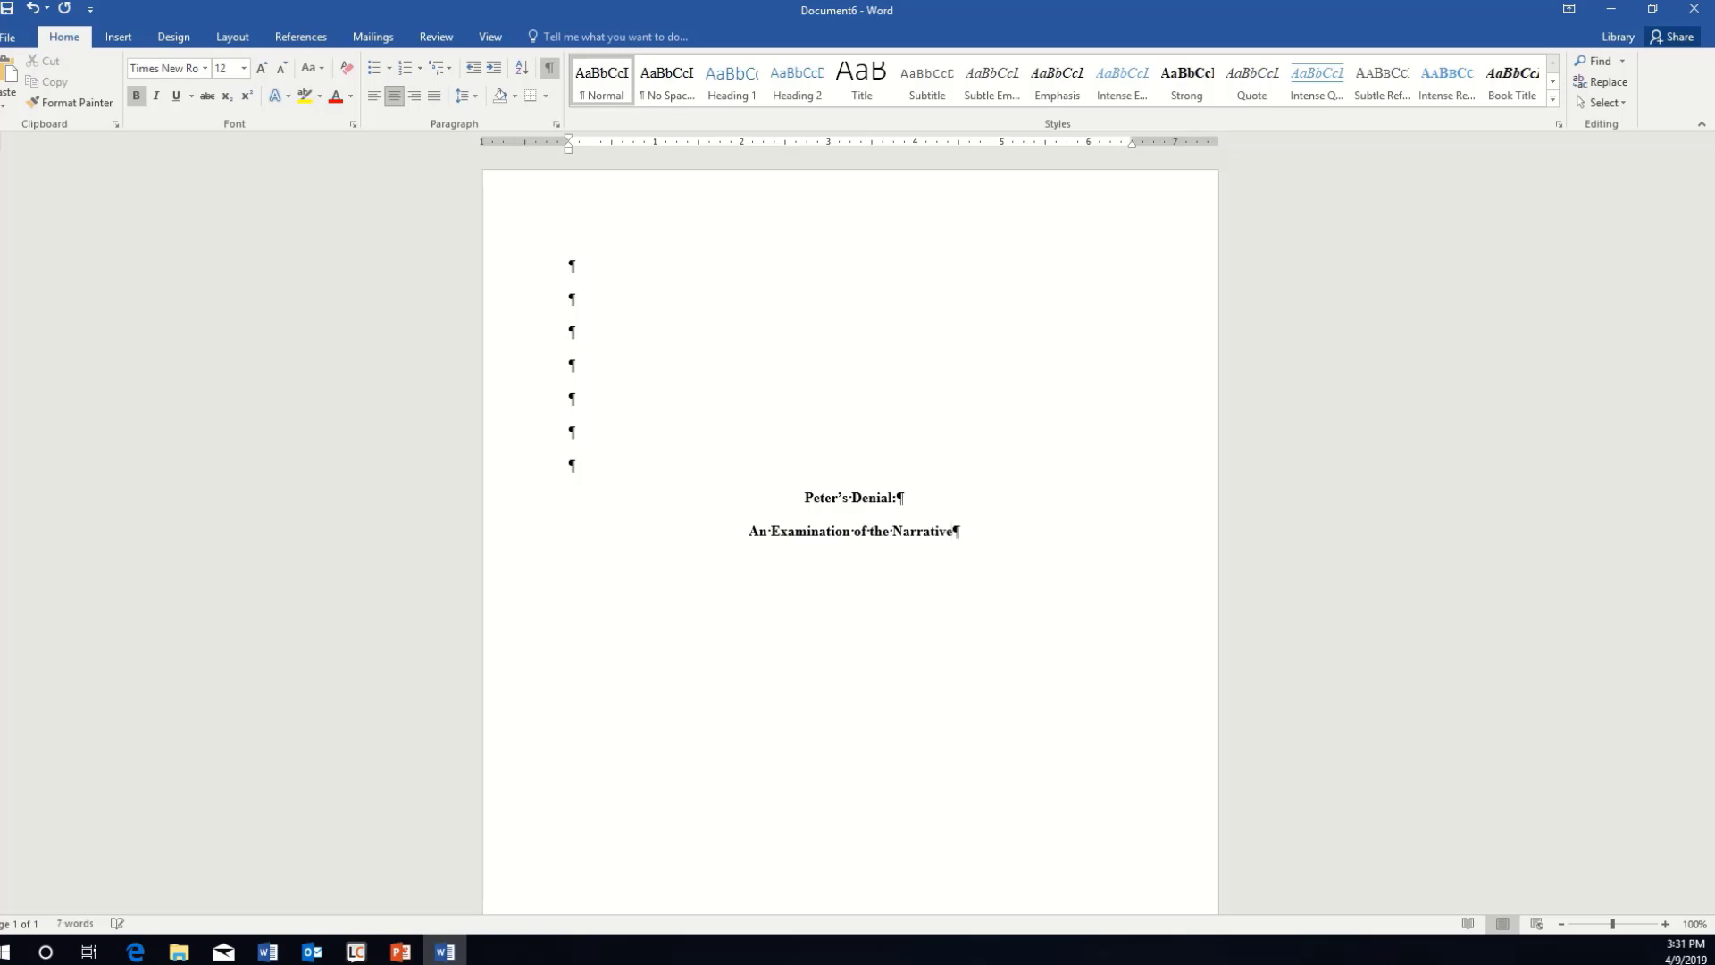
type("s")
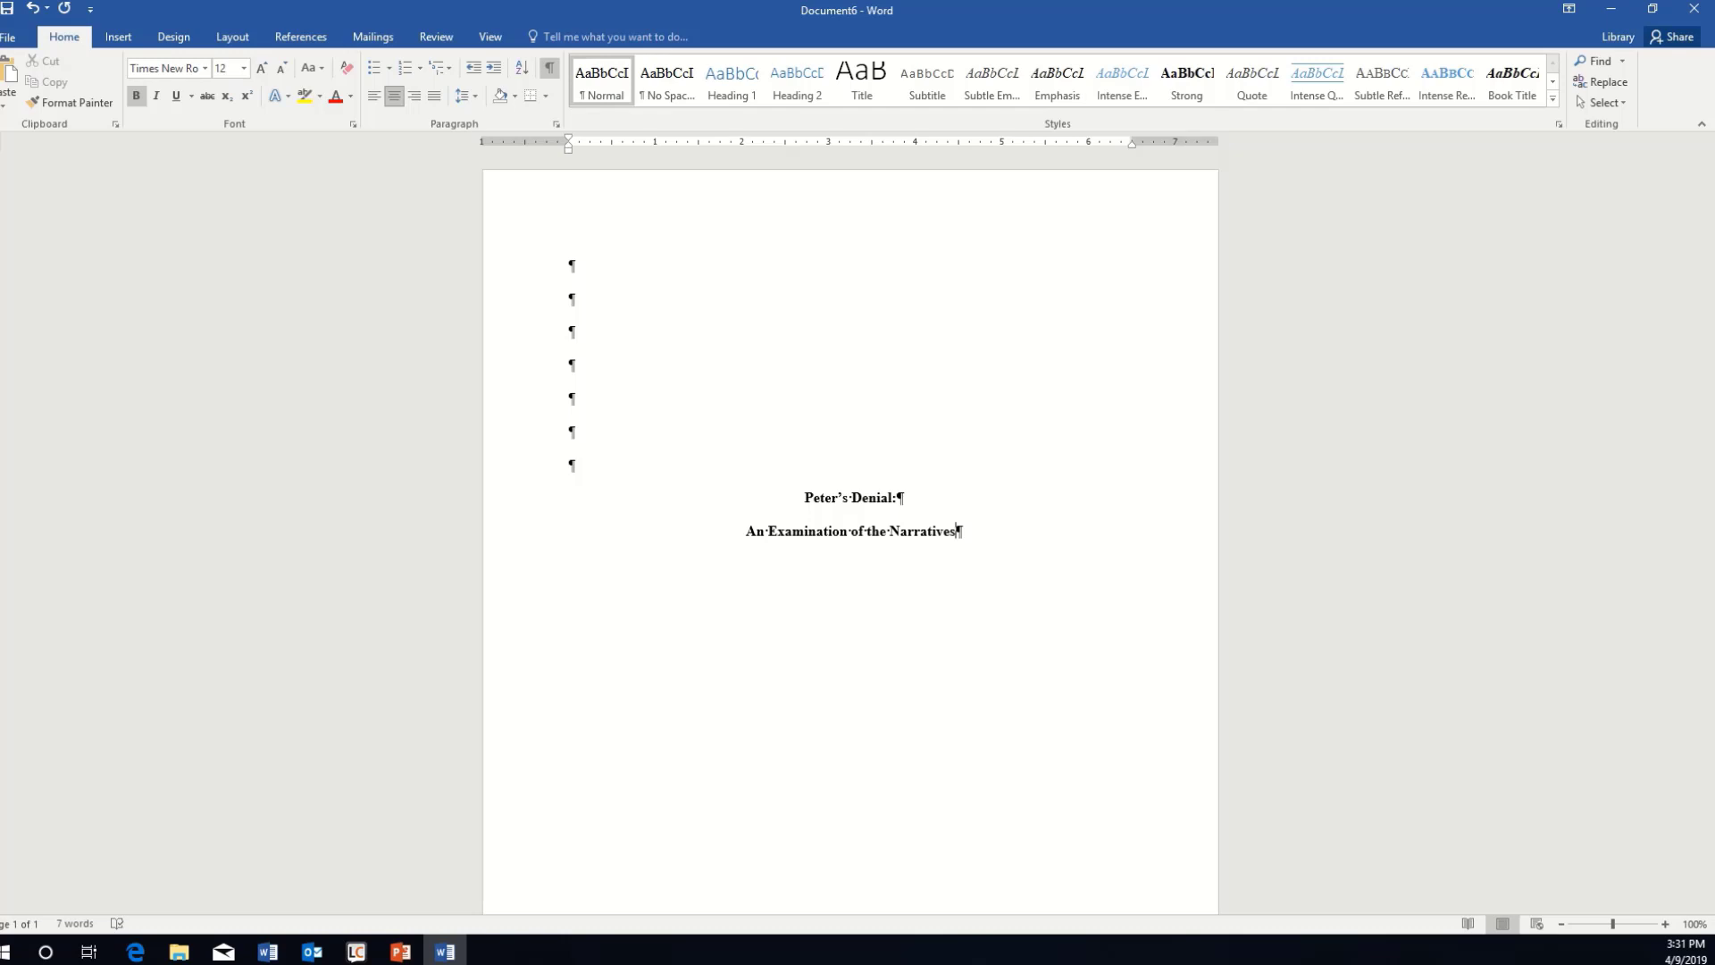
Add seven new lines below the subtitle and turn off bold on the last one
key("Return")
key("Return")
key("Return")
key("Return")
key("Return")
key("Return")
key("Return")
left_click(137, 100)
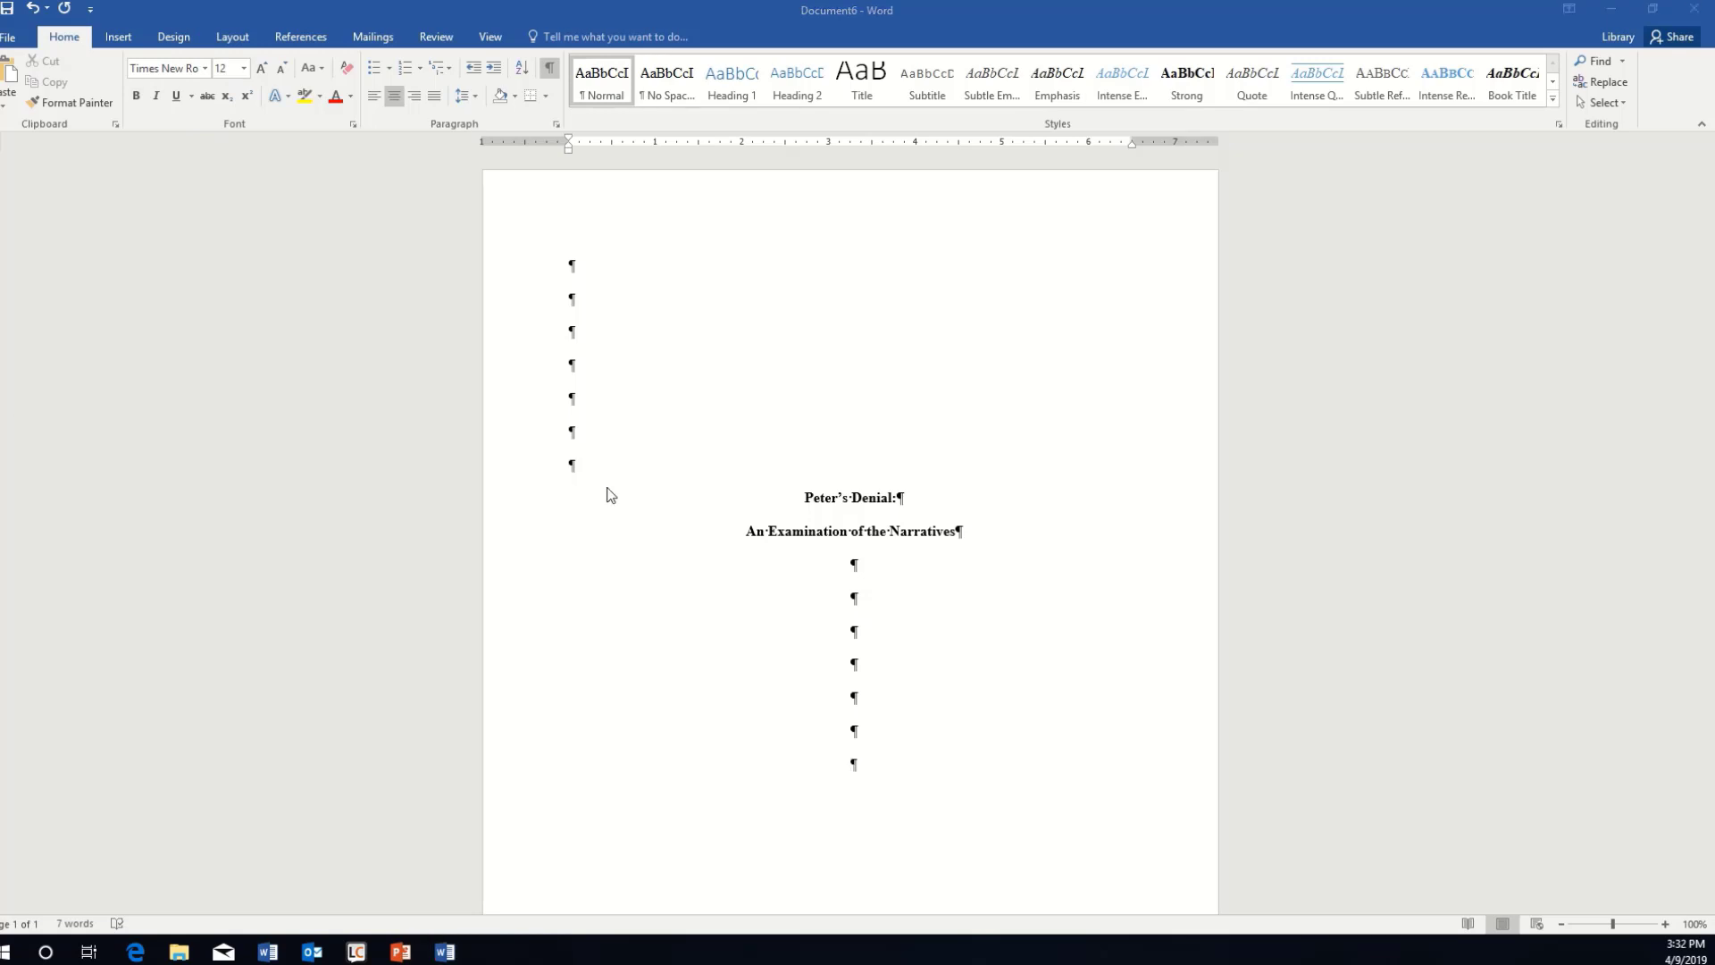
left_click(854, 760)
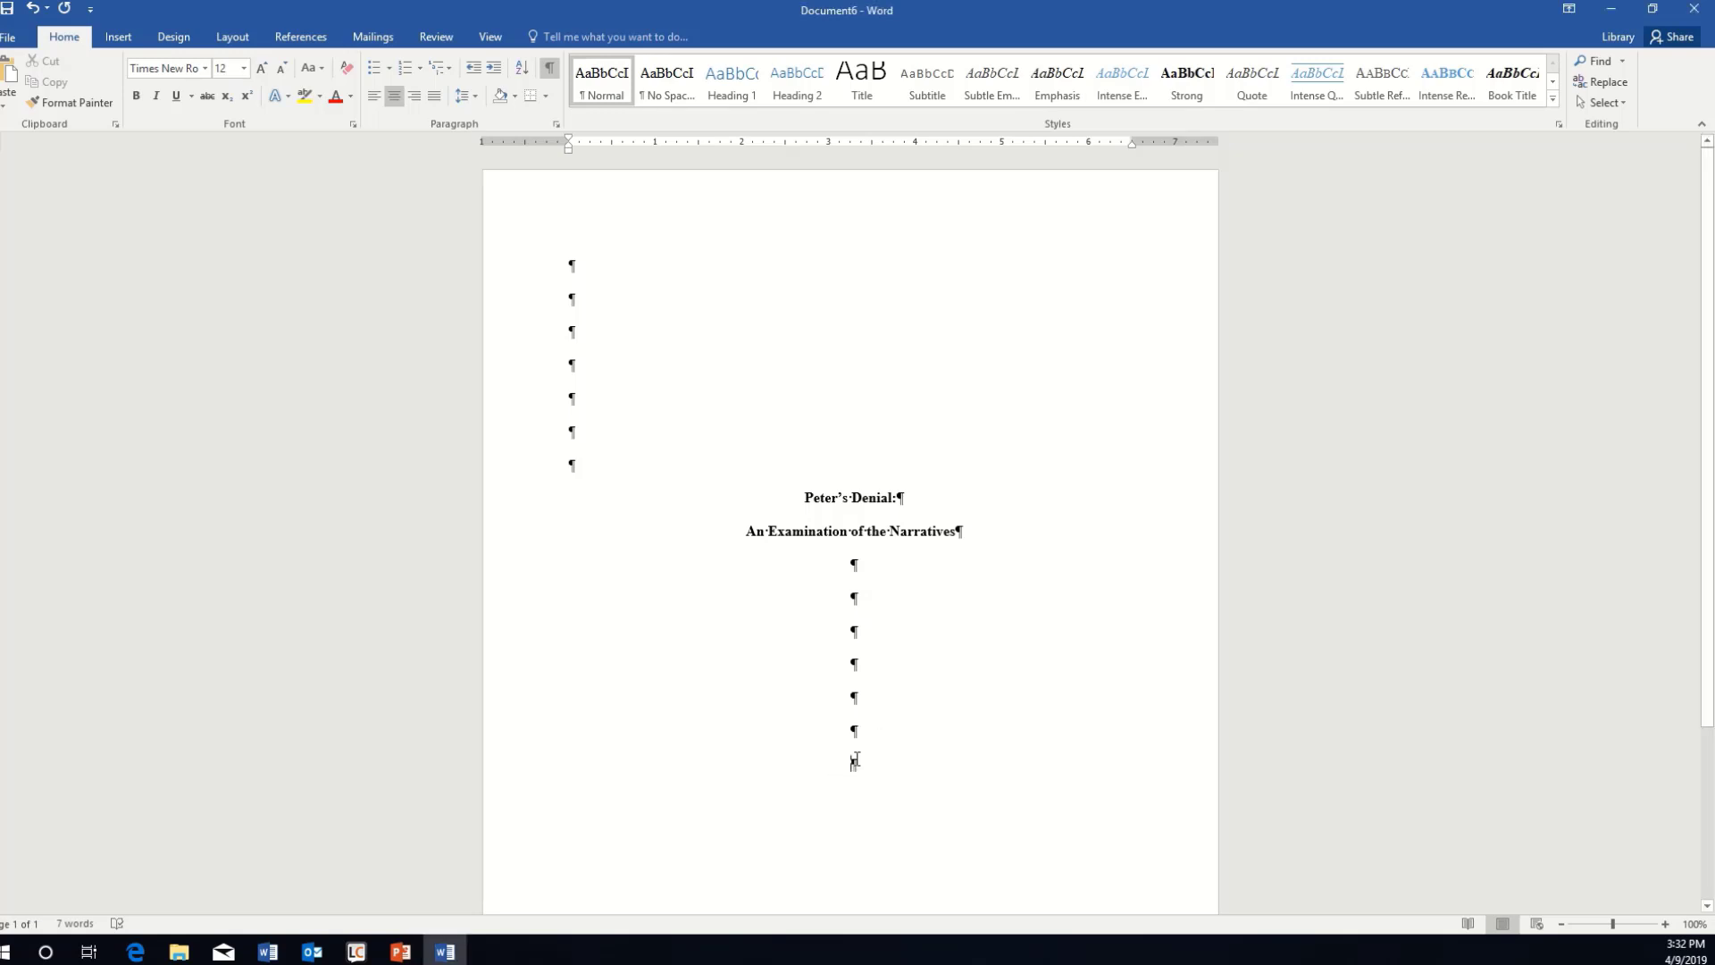
Enter the author's full name, the course "NT 5200 New Testament" and the date "April 9, 2019" on separate centred lines
type("Jane ")
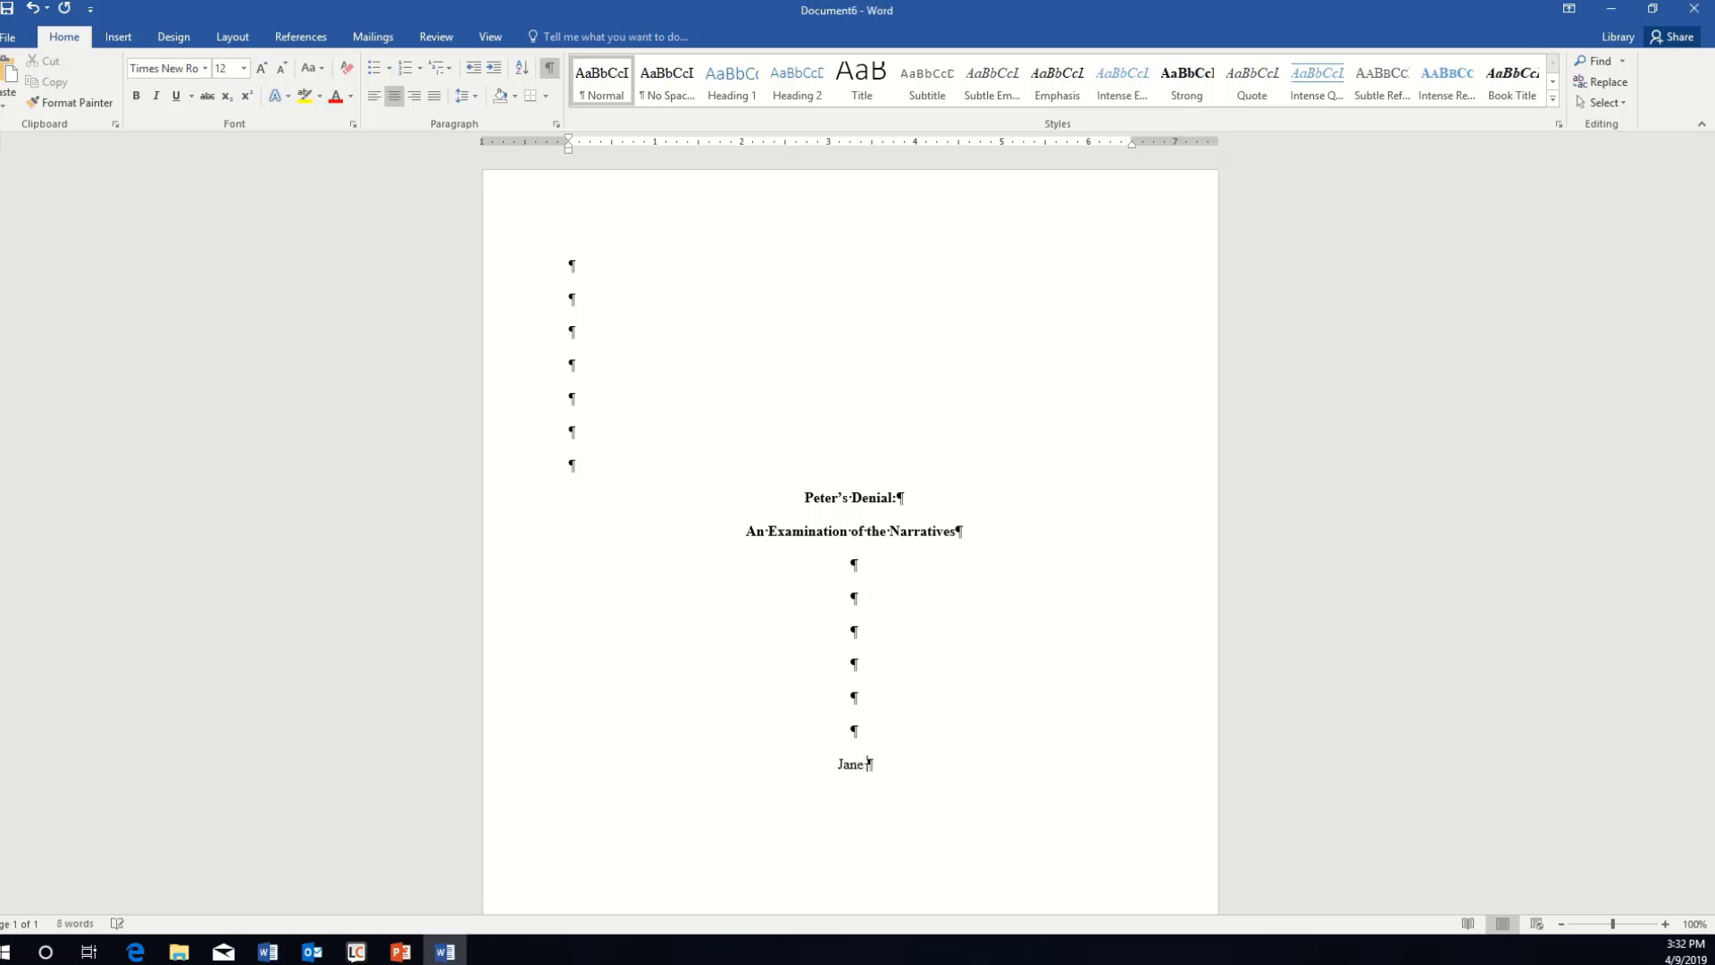
type("Doee")
key("Return")
type("NT 5200 New Test")
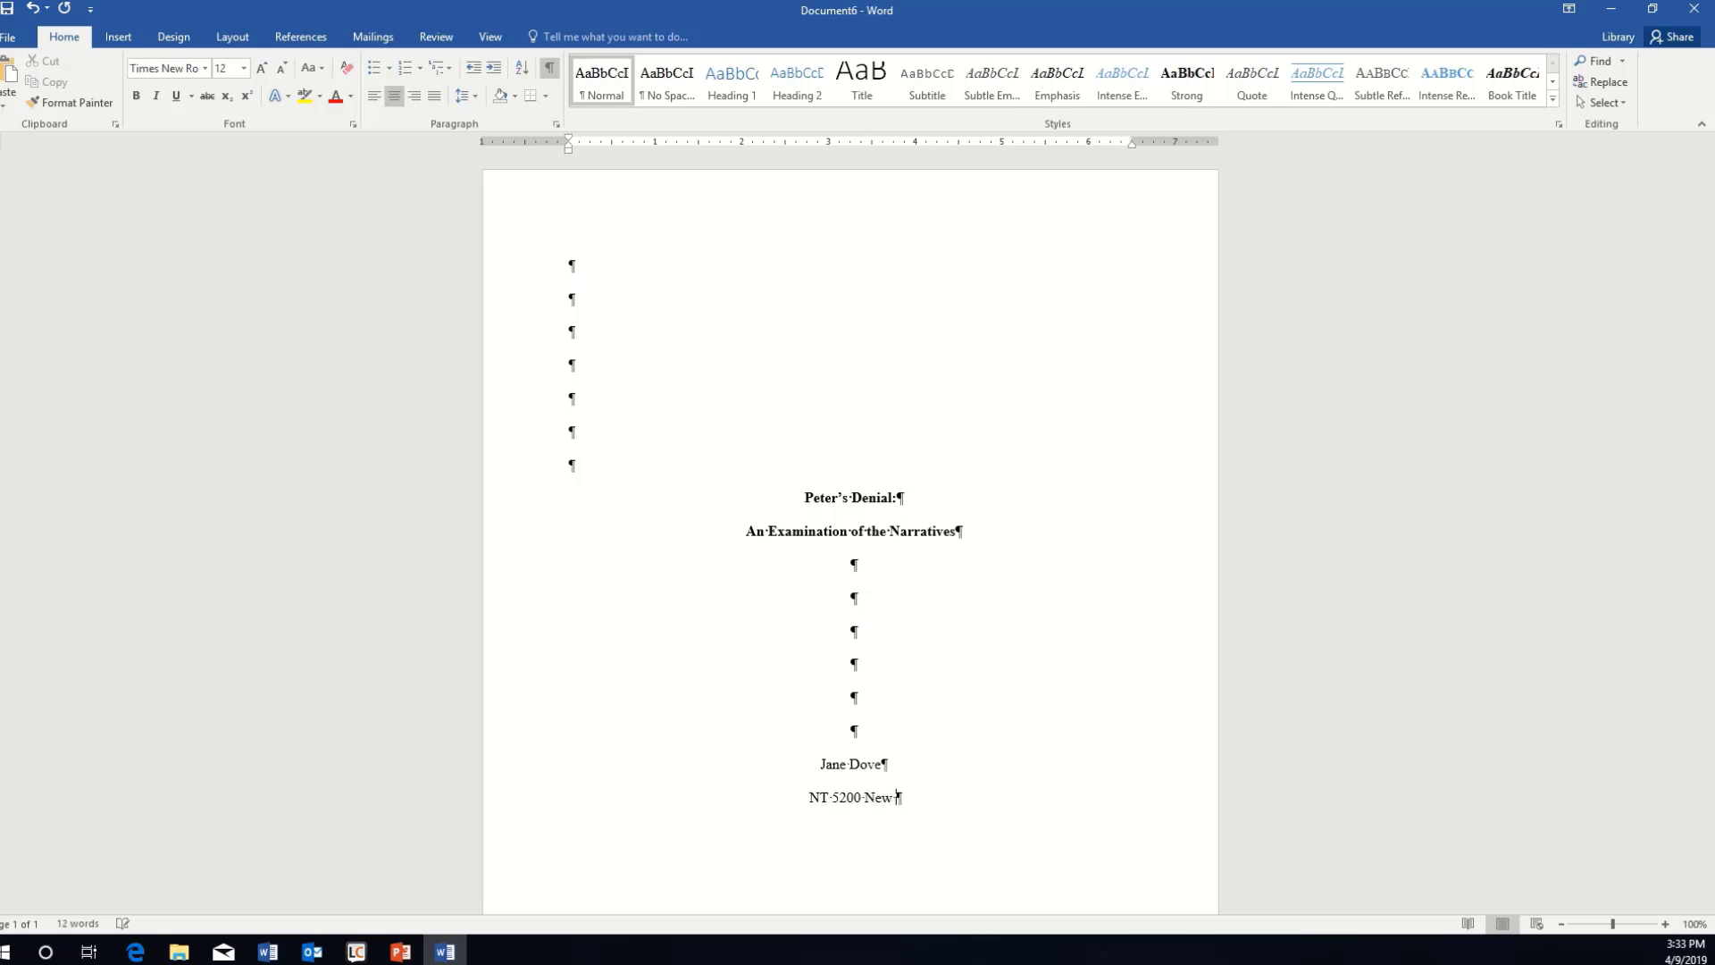
type("tament")
key("Return")
type("April")
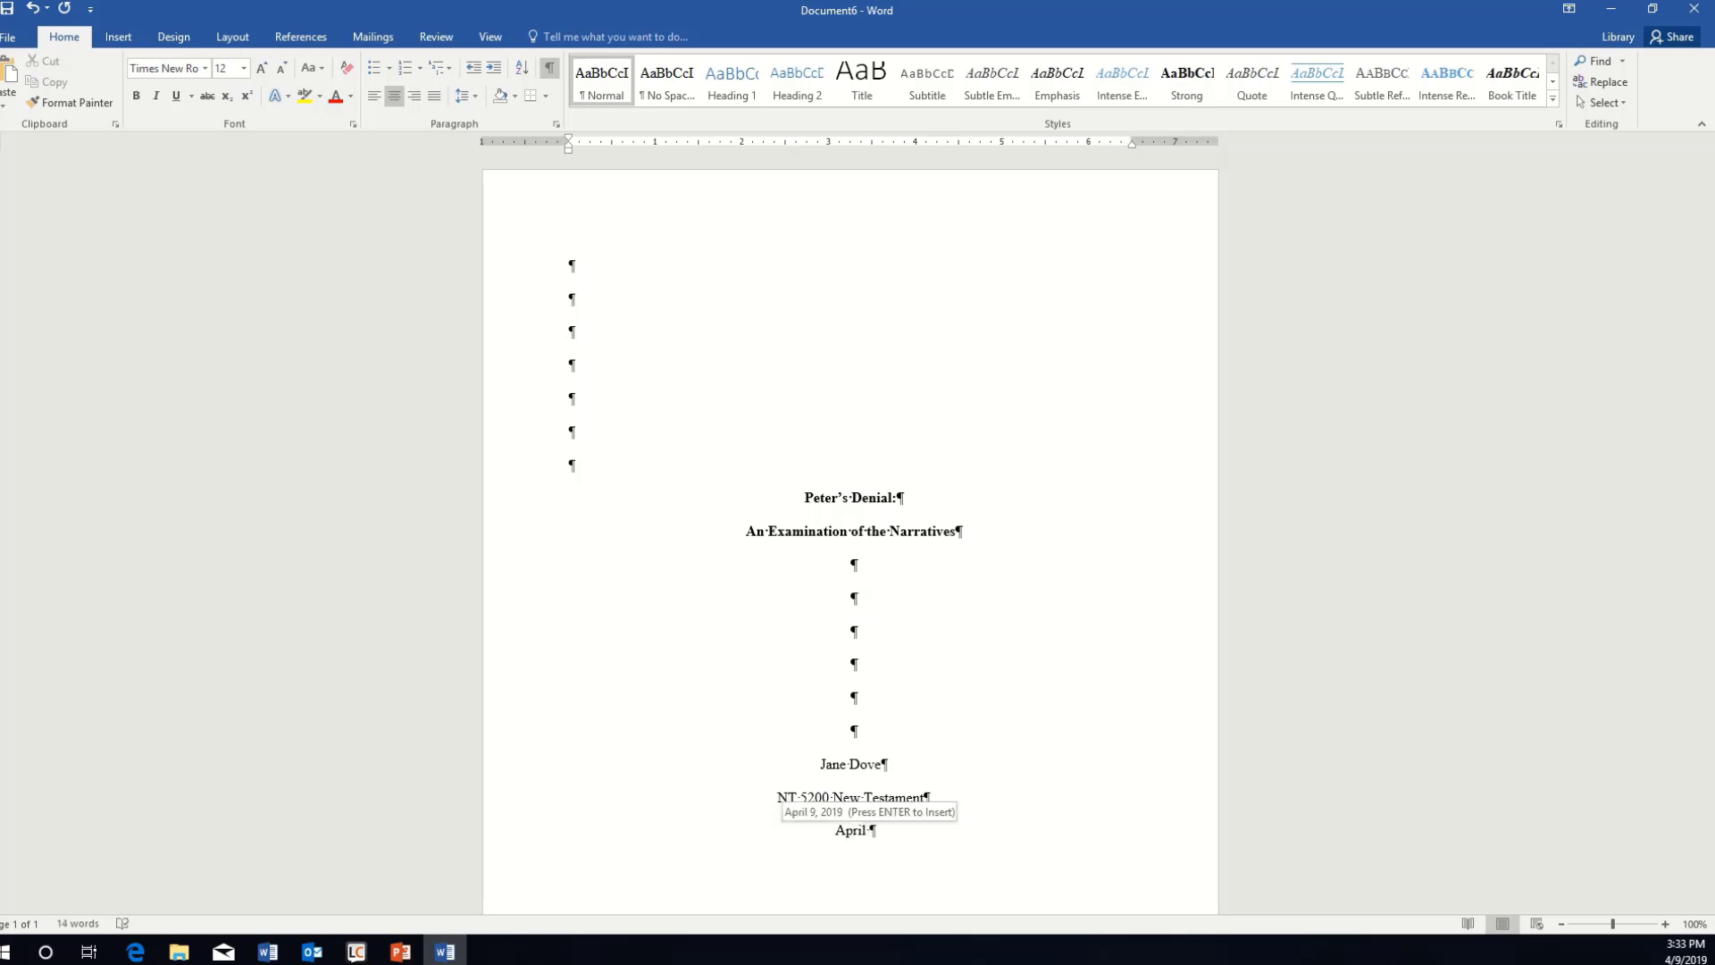
key("Return")
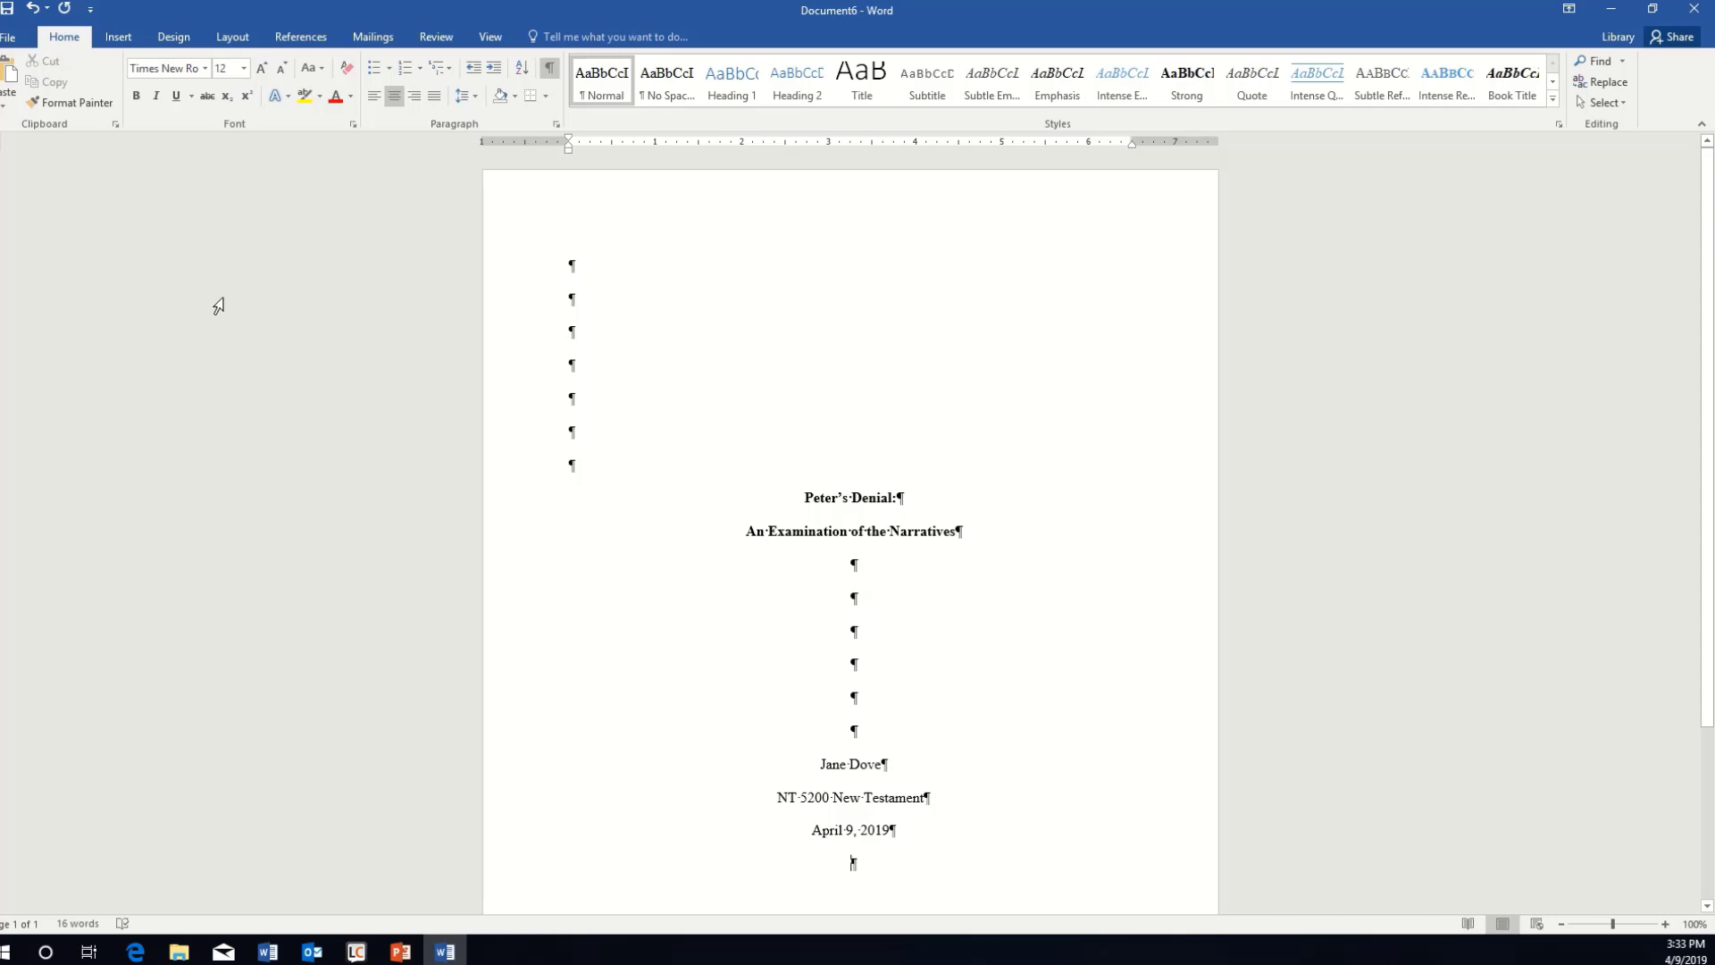
Insert a page break after the date line to end the title page
left_click(116, 36)
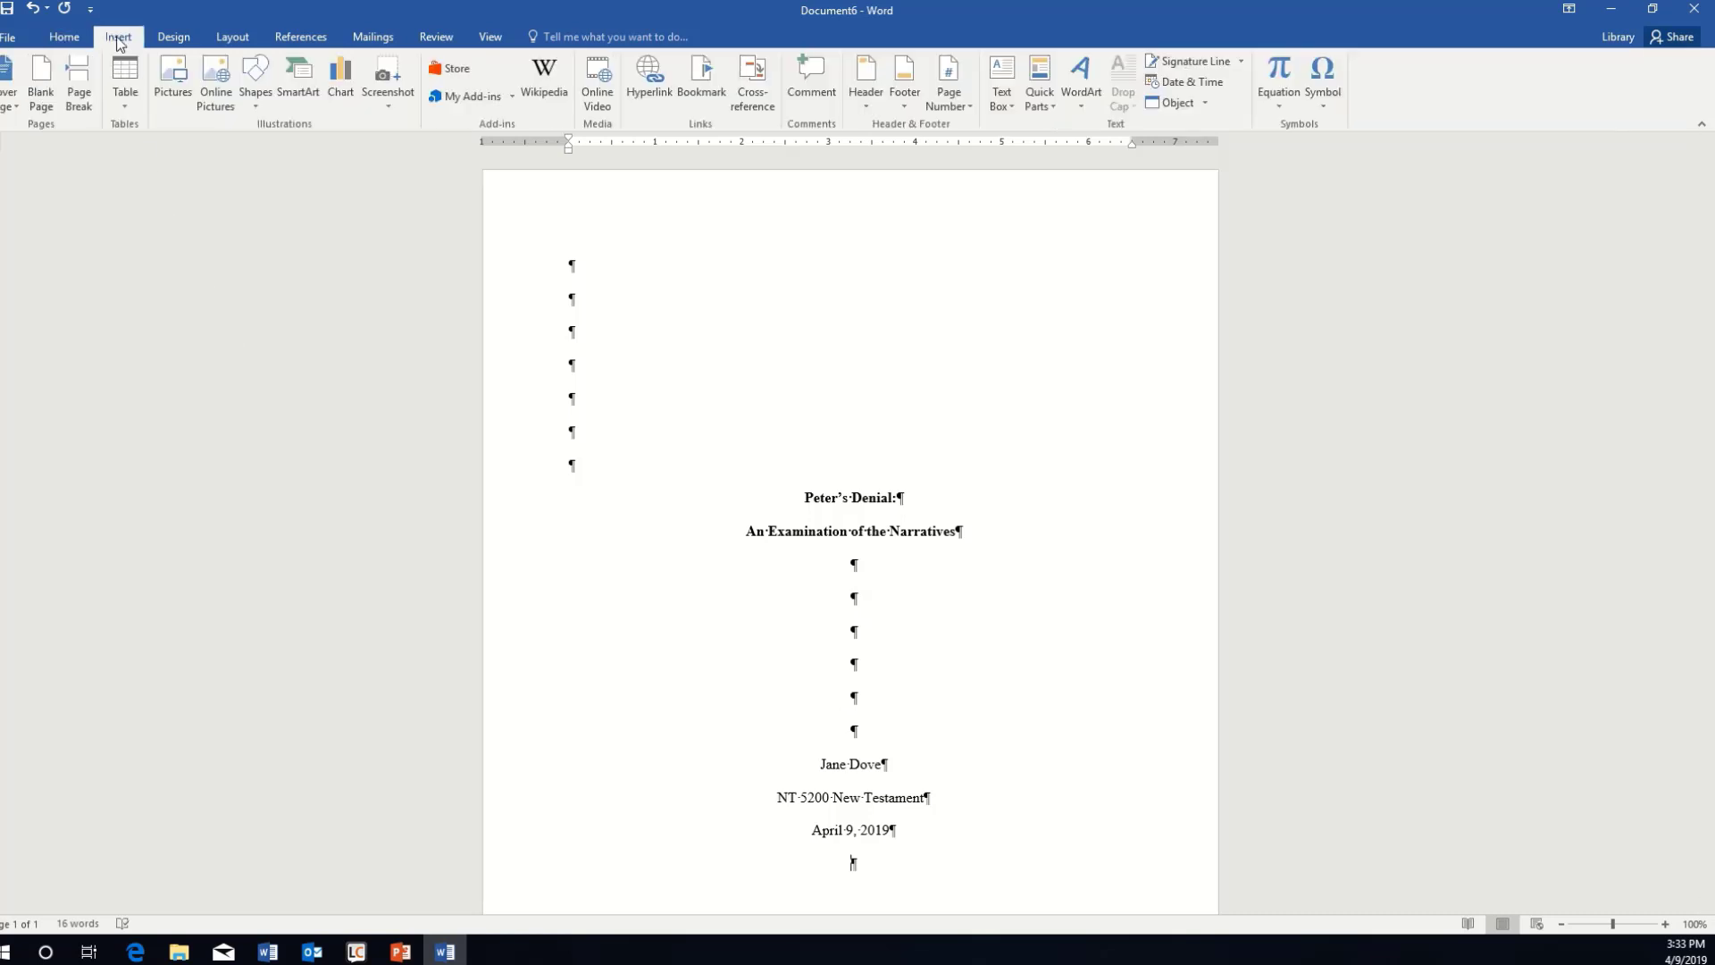
left_click(84, 77)
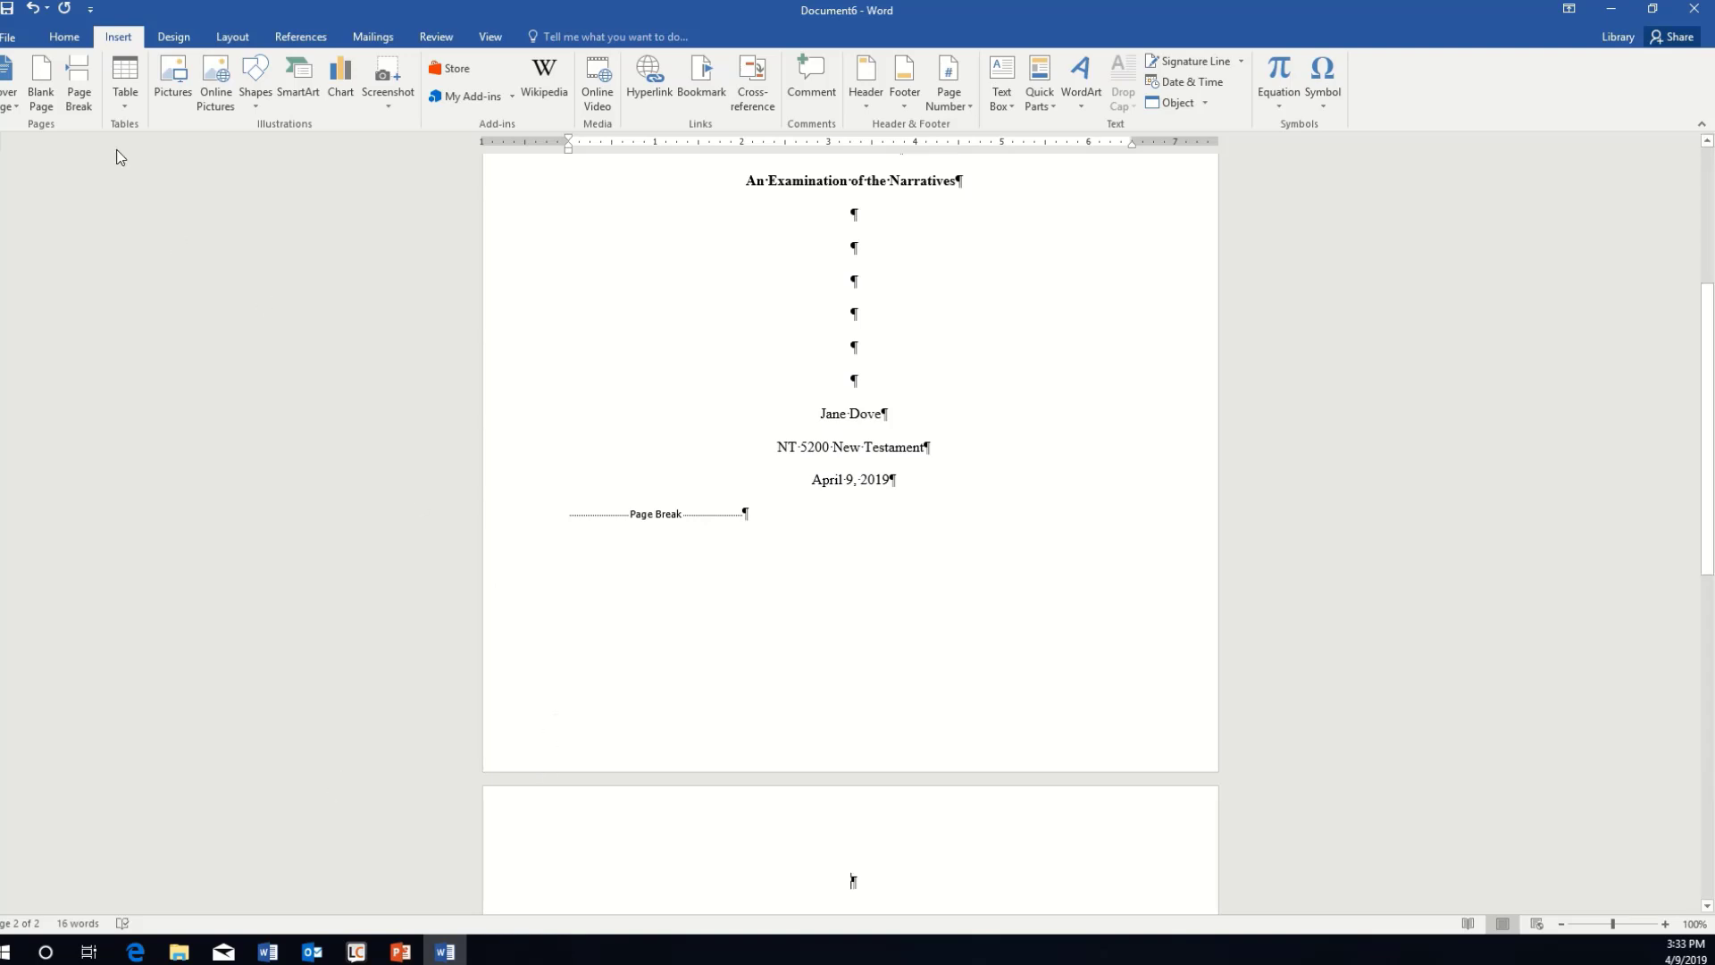
Enter the bold, centred heading "Outline" on the second page and start a new line below it
left_click(65, 38)
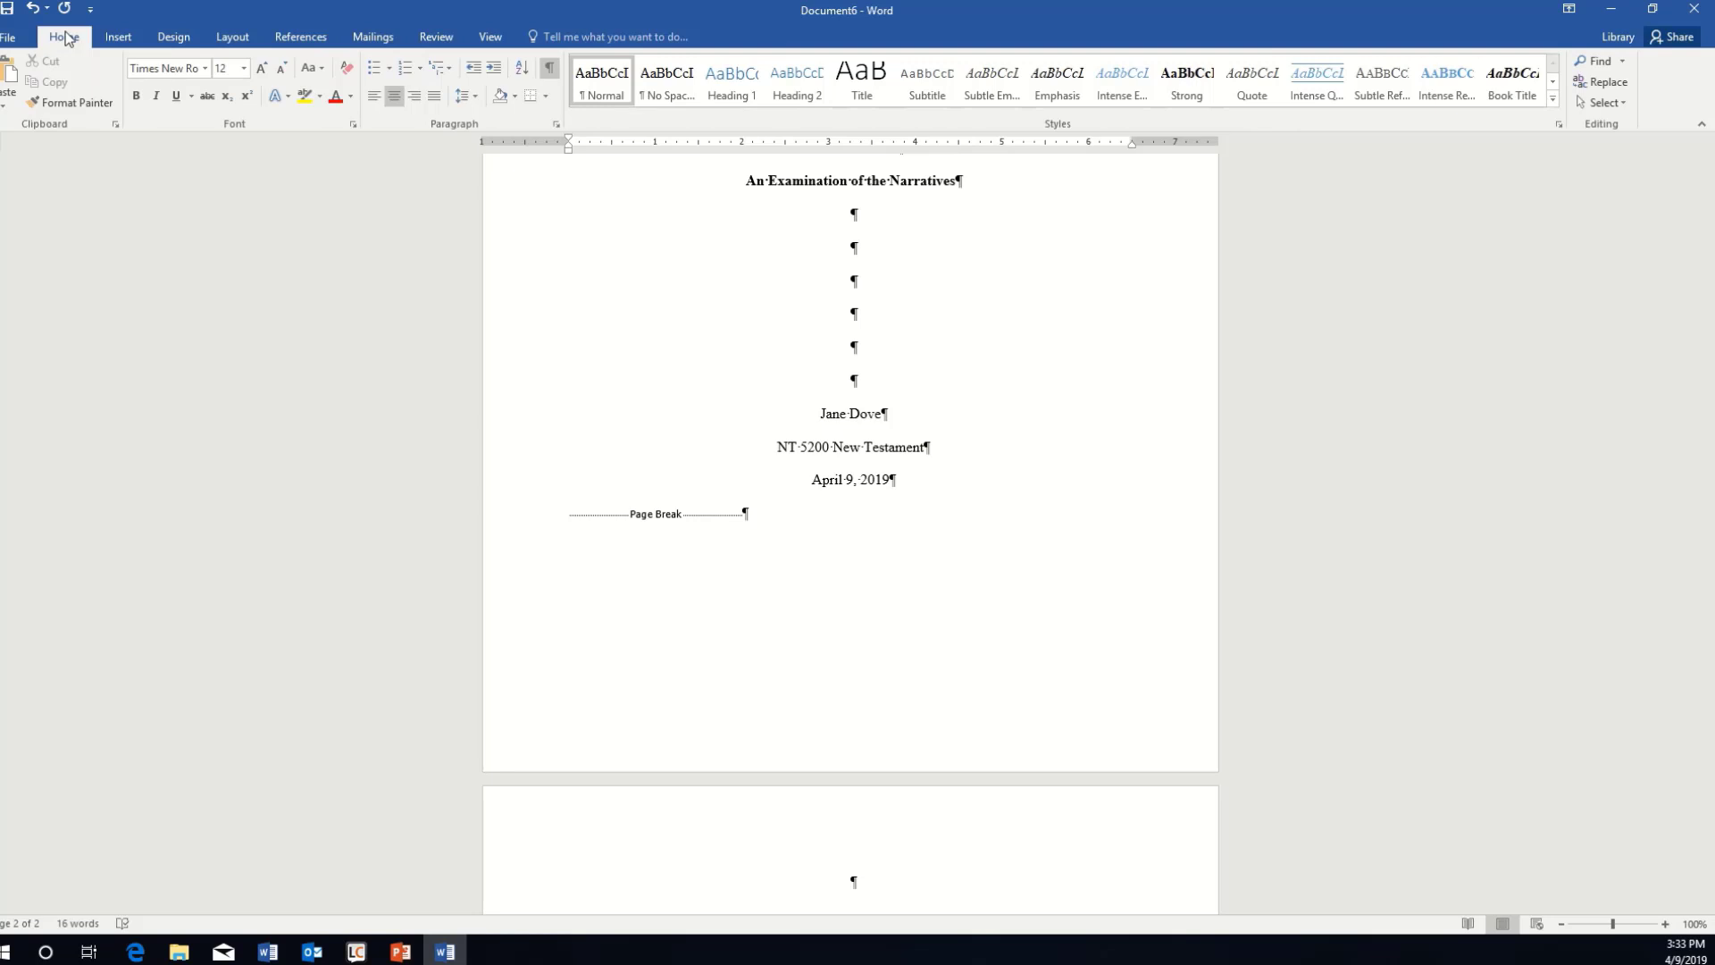
left_click(136, 97)
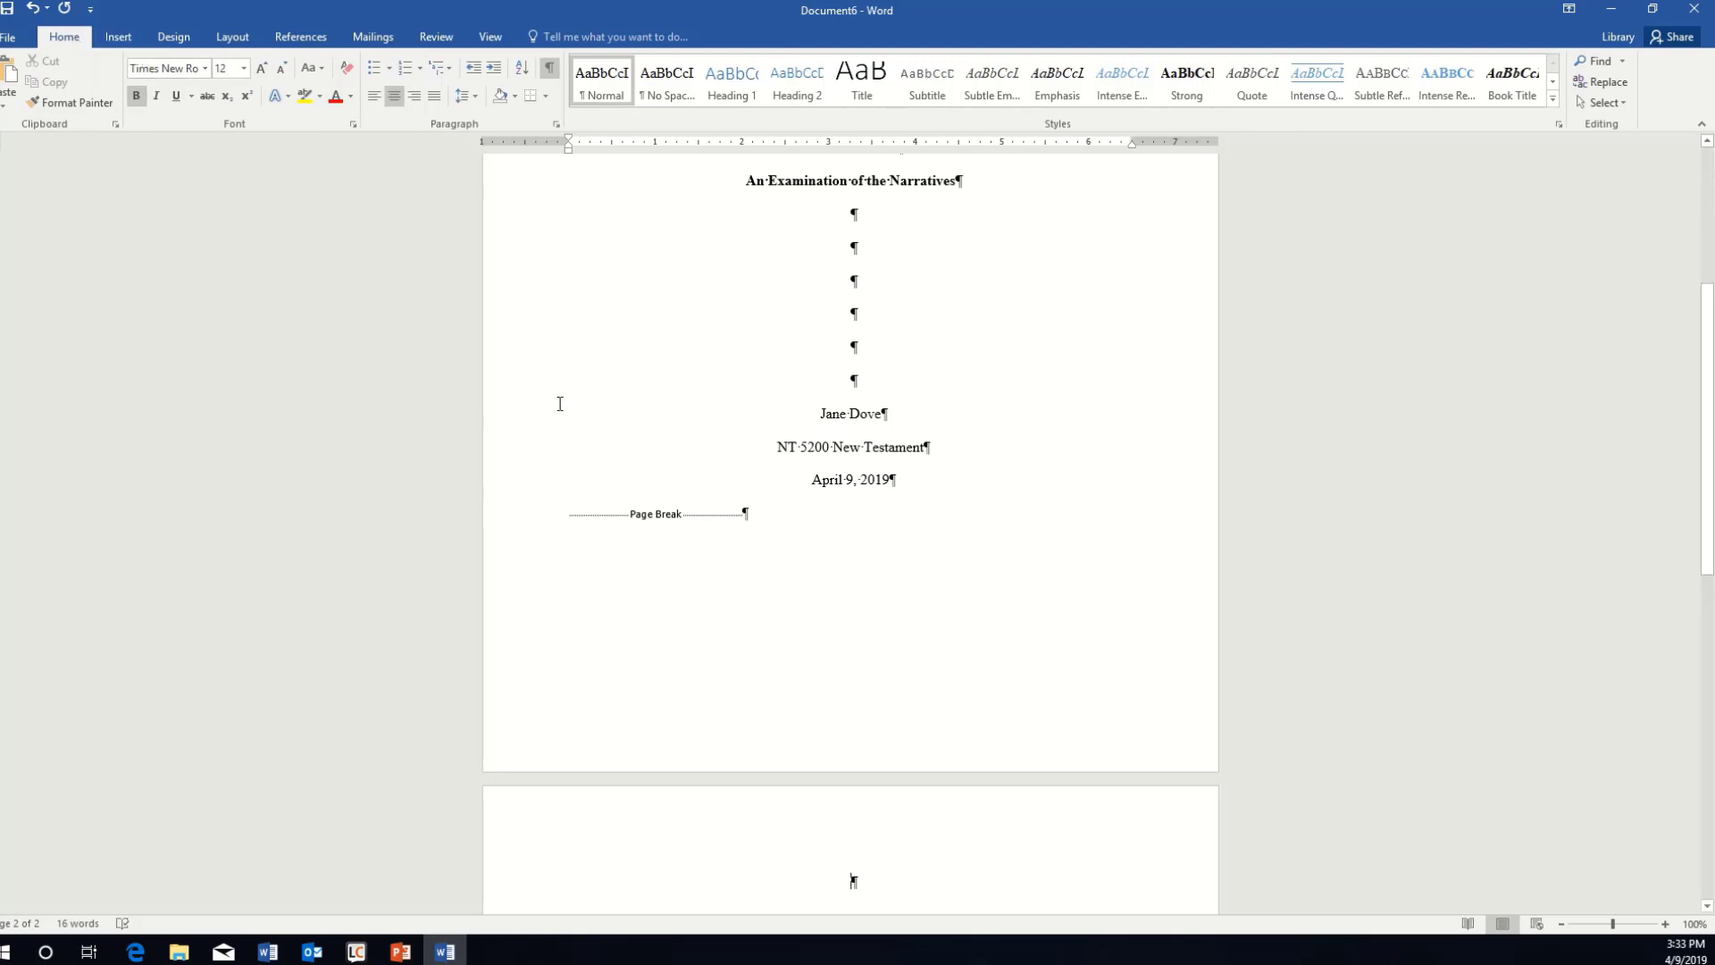
type("Outline")
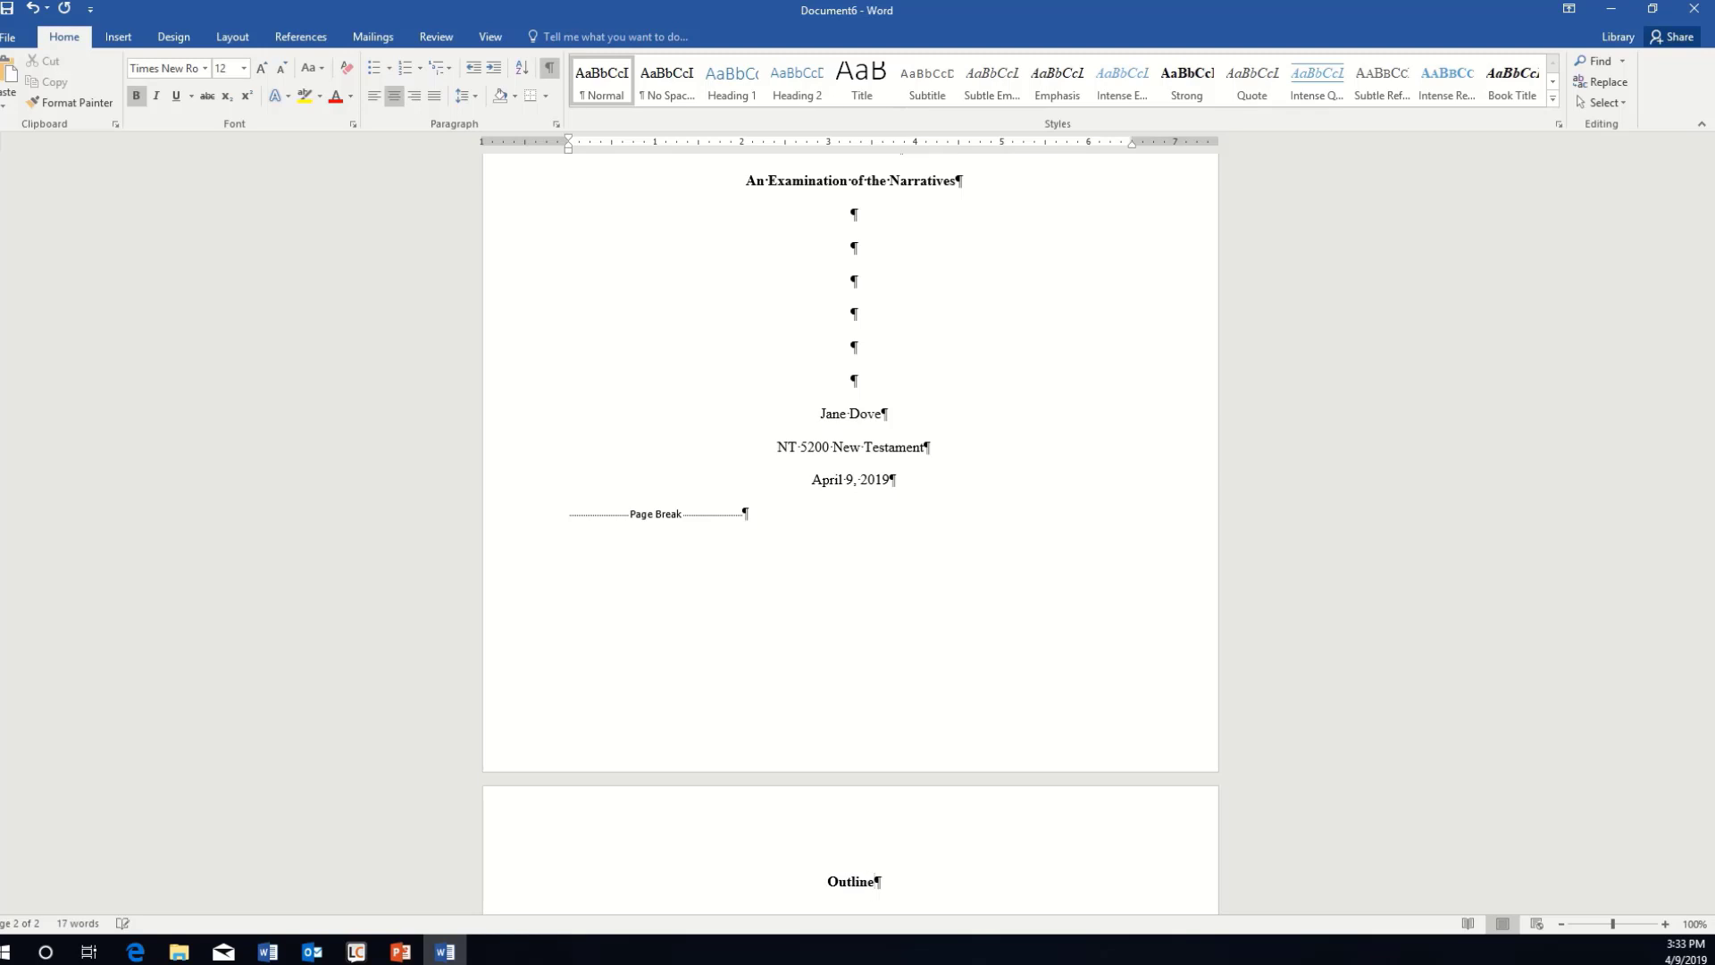
key("Return")
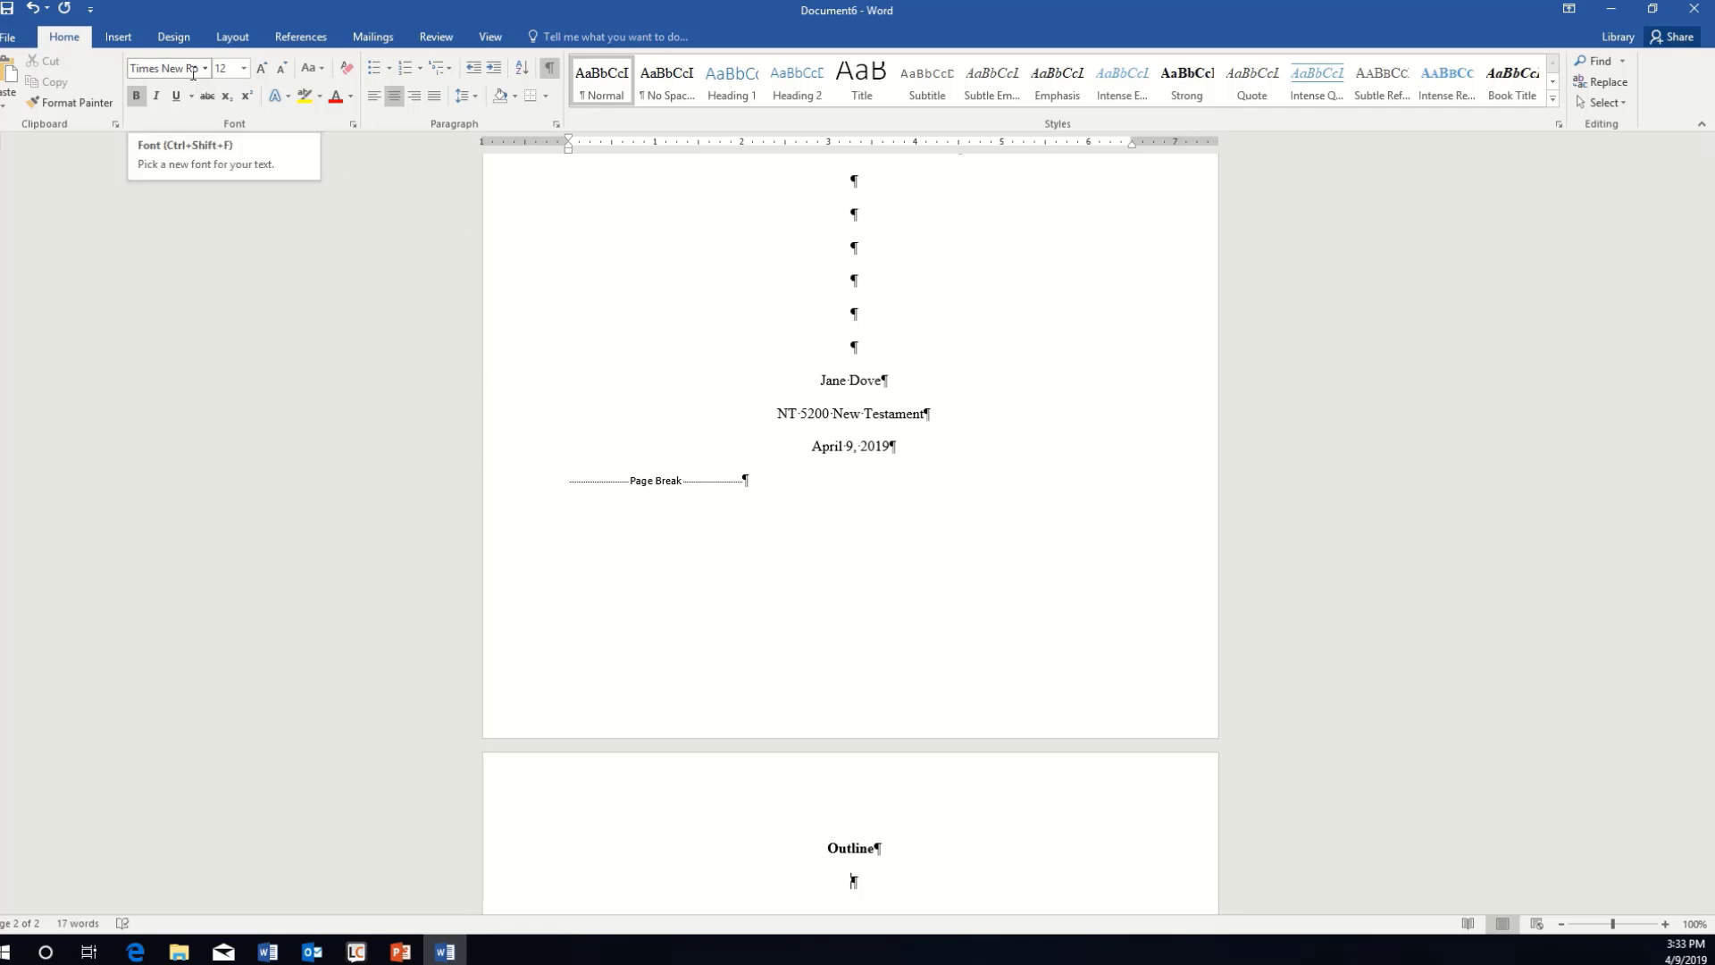
Insert a Next Page section break below the Outline heading and check where it was placed
left_click(244, 38)
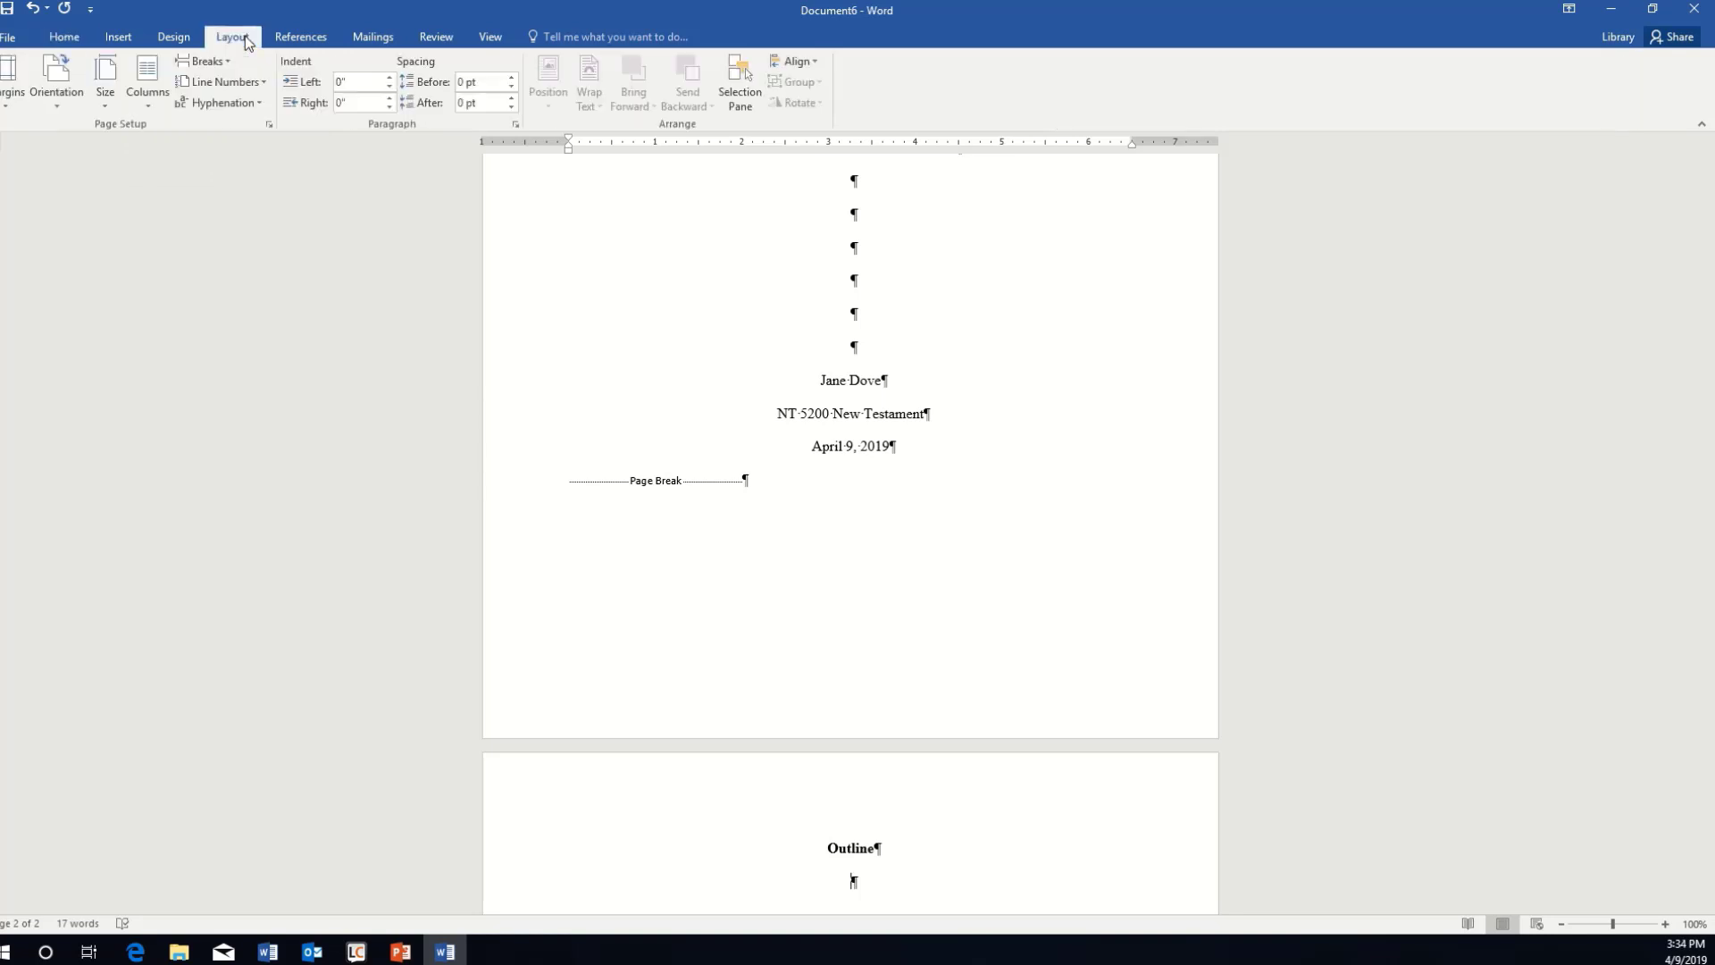
left_click(225, 61)
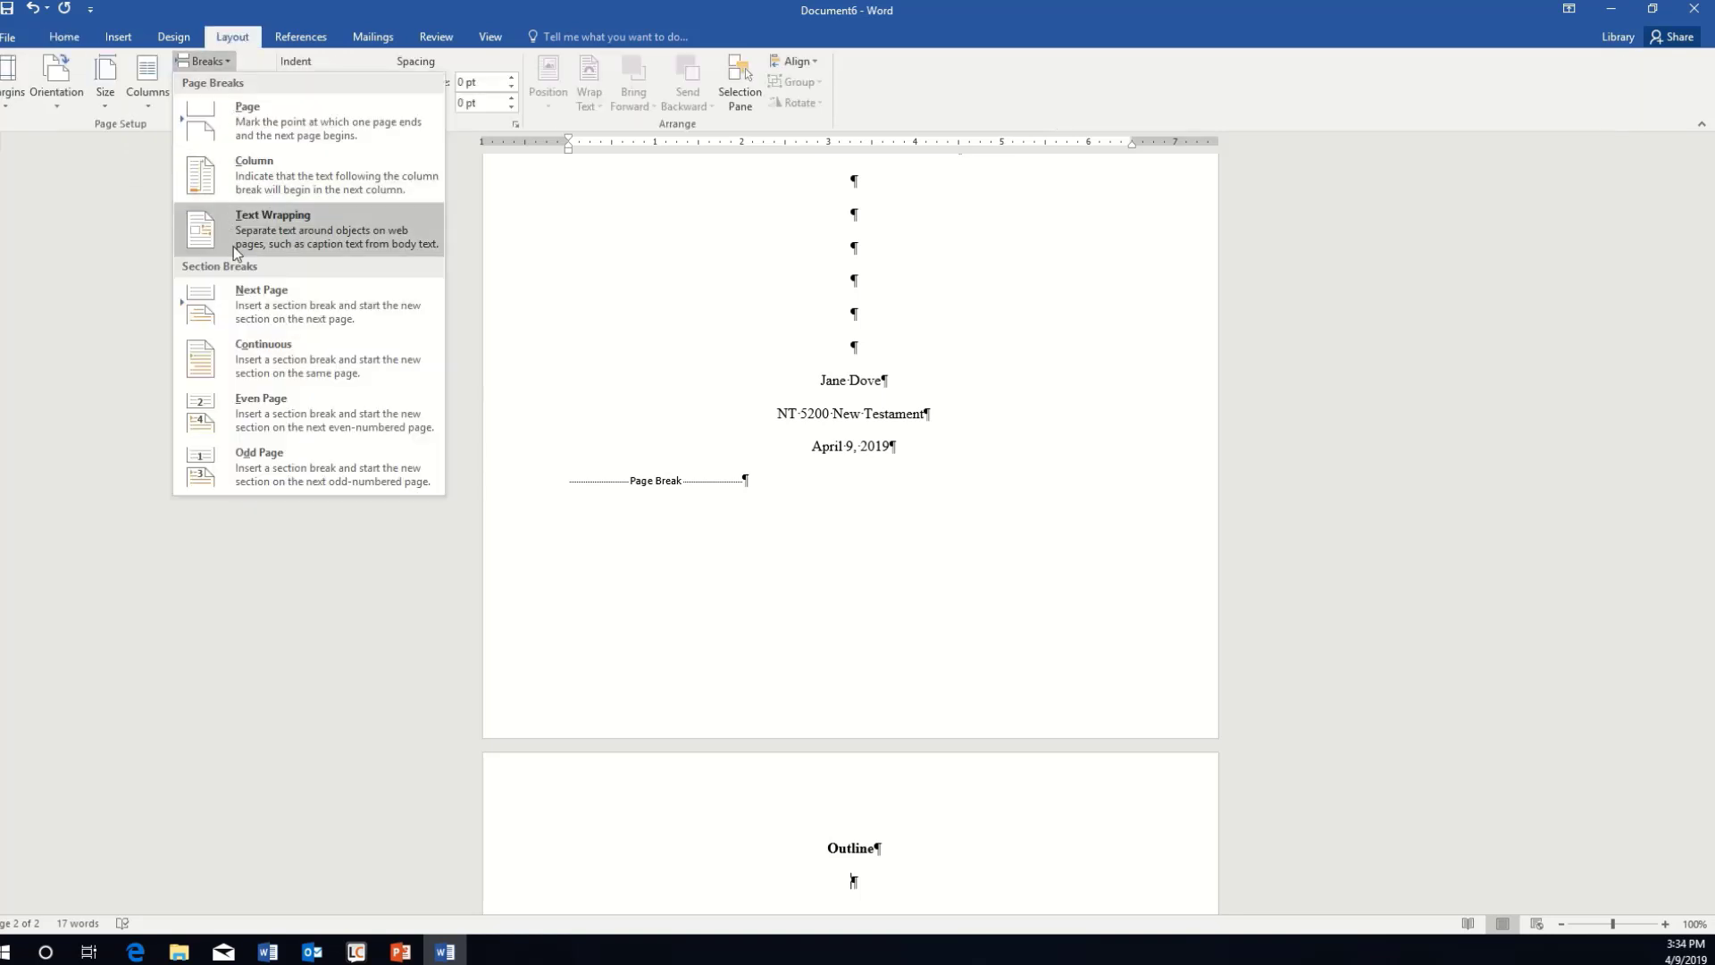
left_click(256, 302)
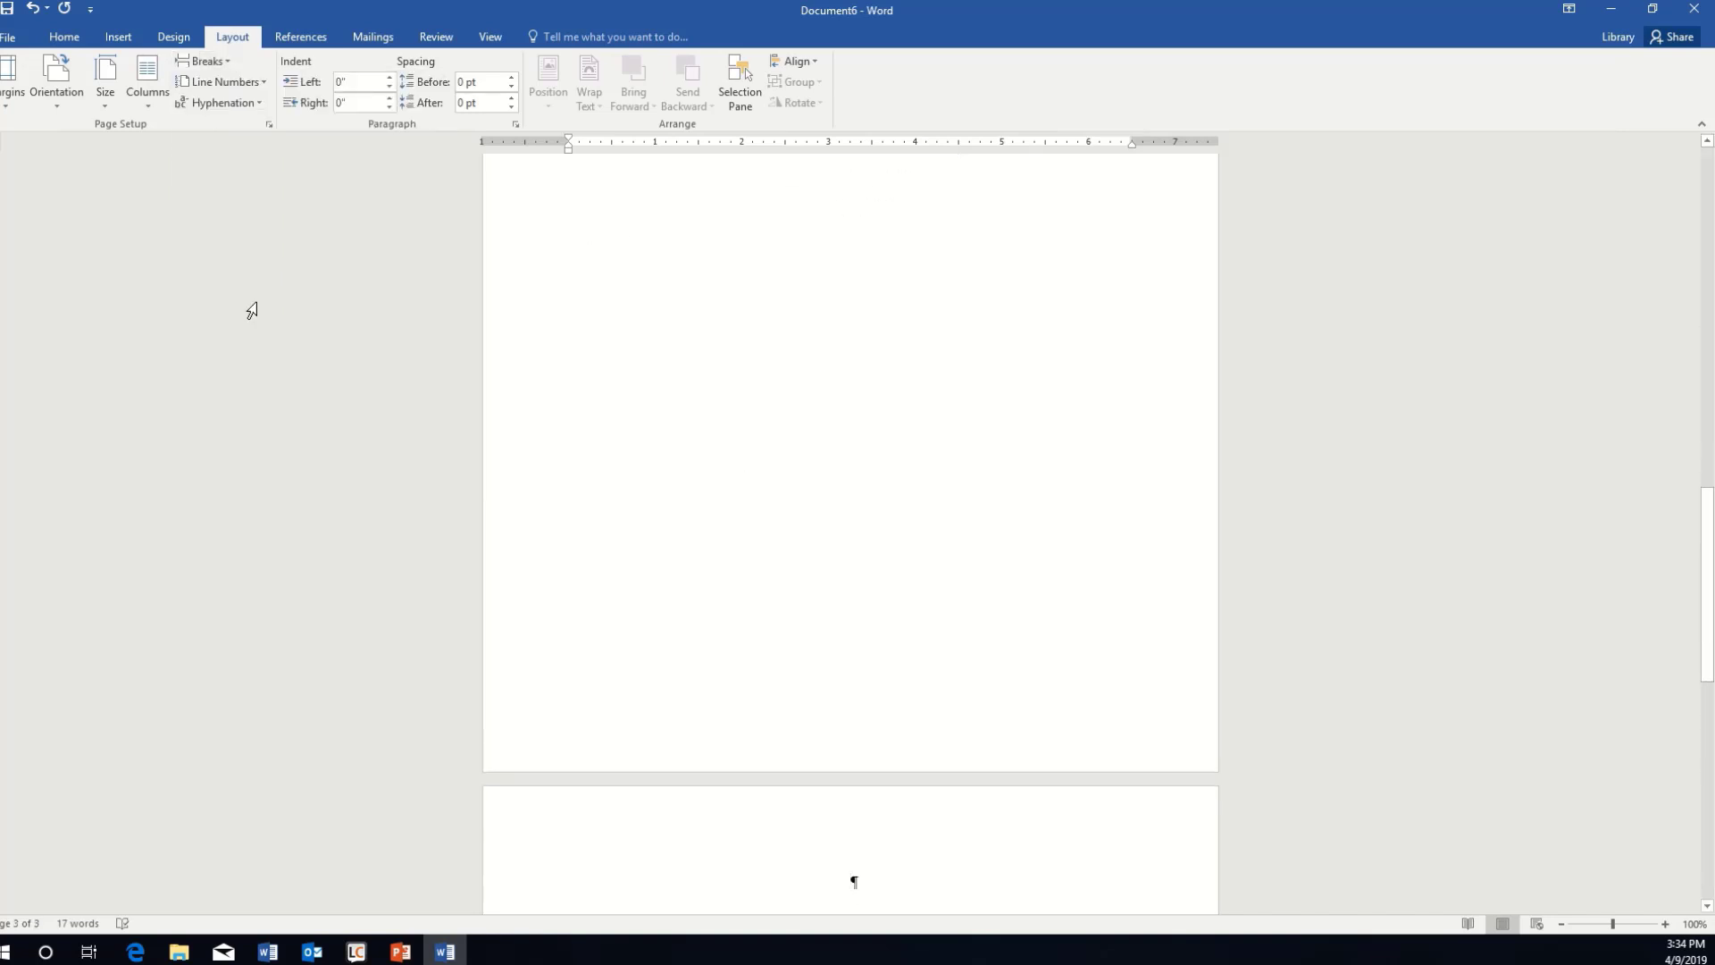
scroll(785, 362, "up", 3)
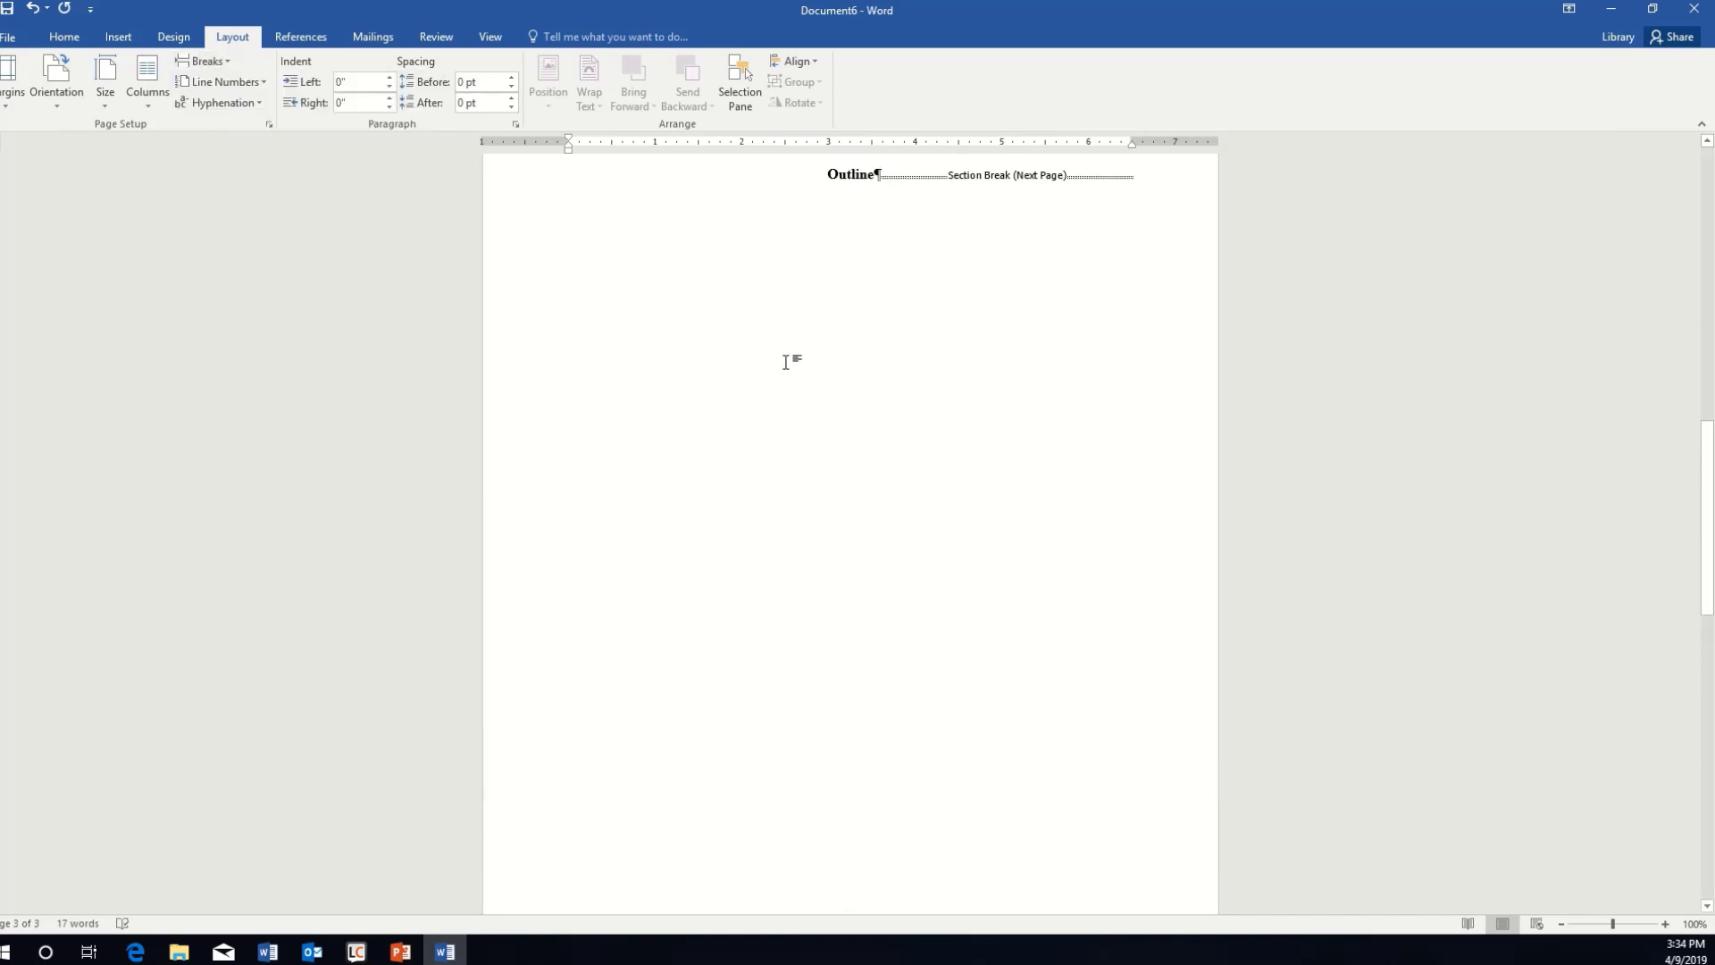
scroll(922, 325, "up", 3)
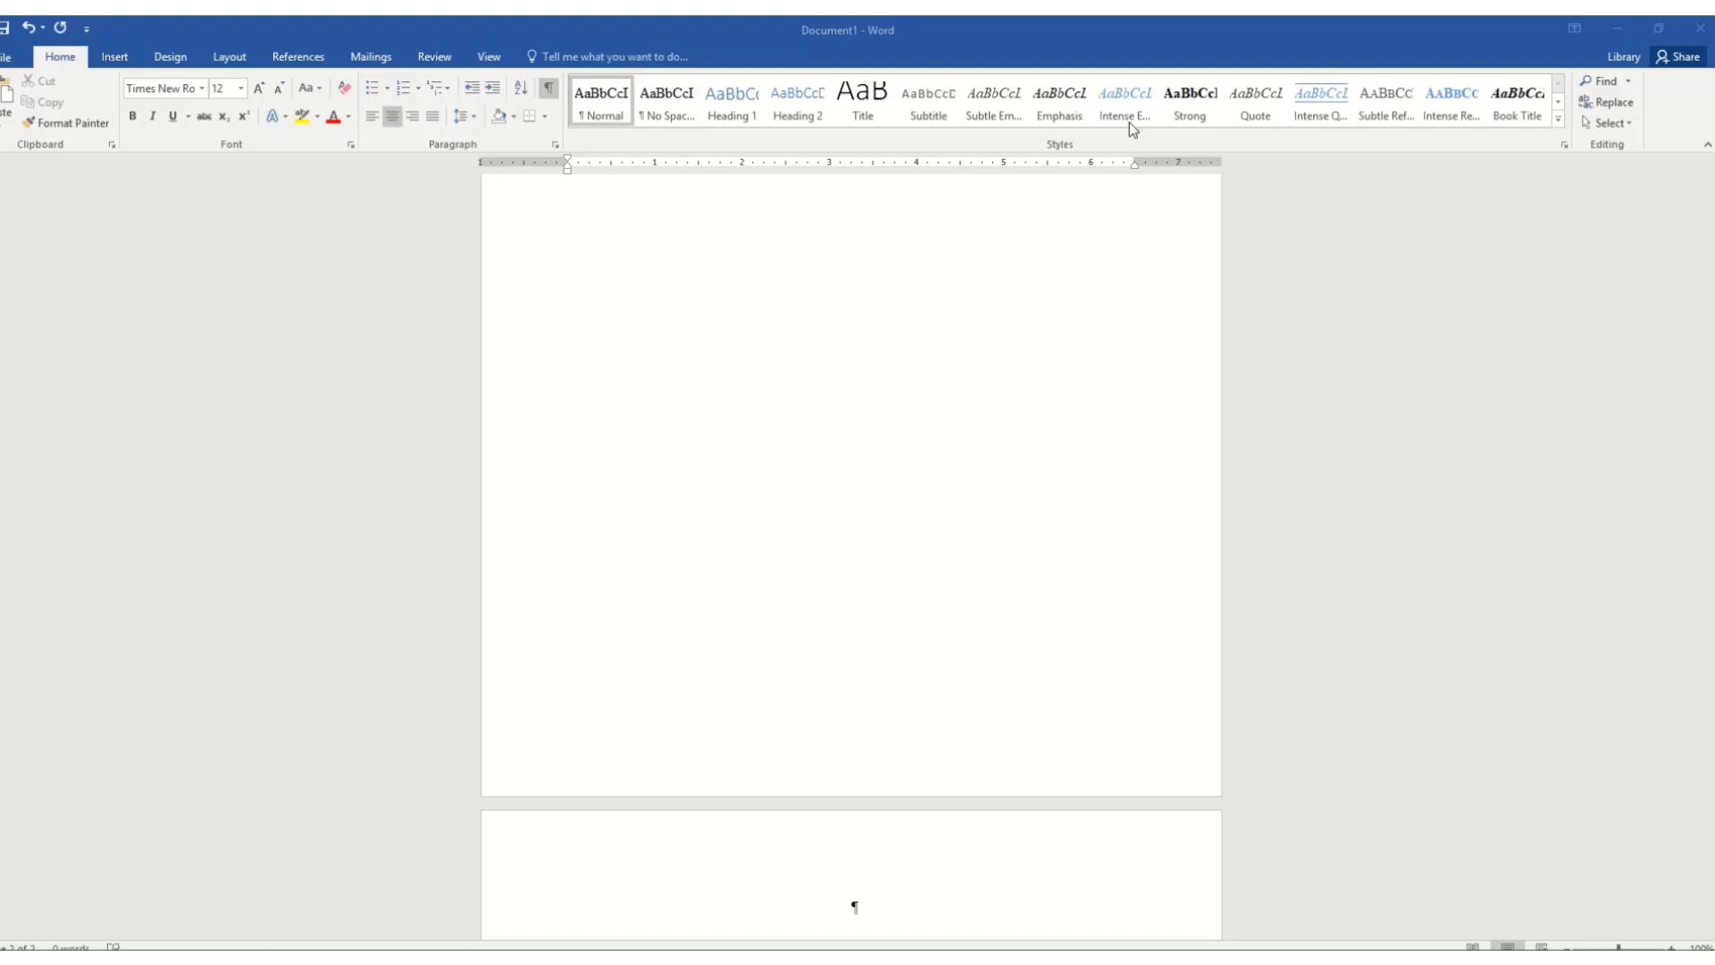
Modify the Heading 1 style to bold Times New Roman, size 12, with the Automatic font colour
left_click(1563, 144)
left_click(1564, 147)
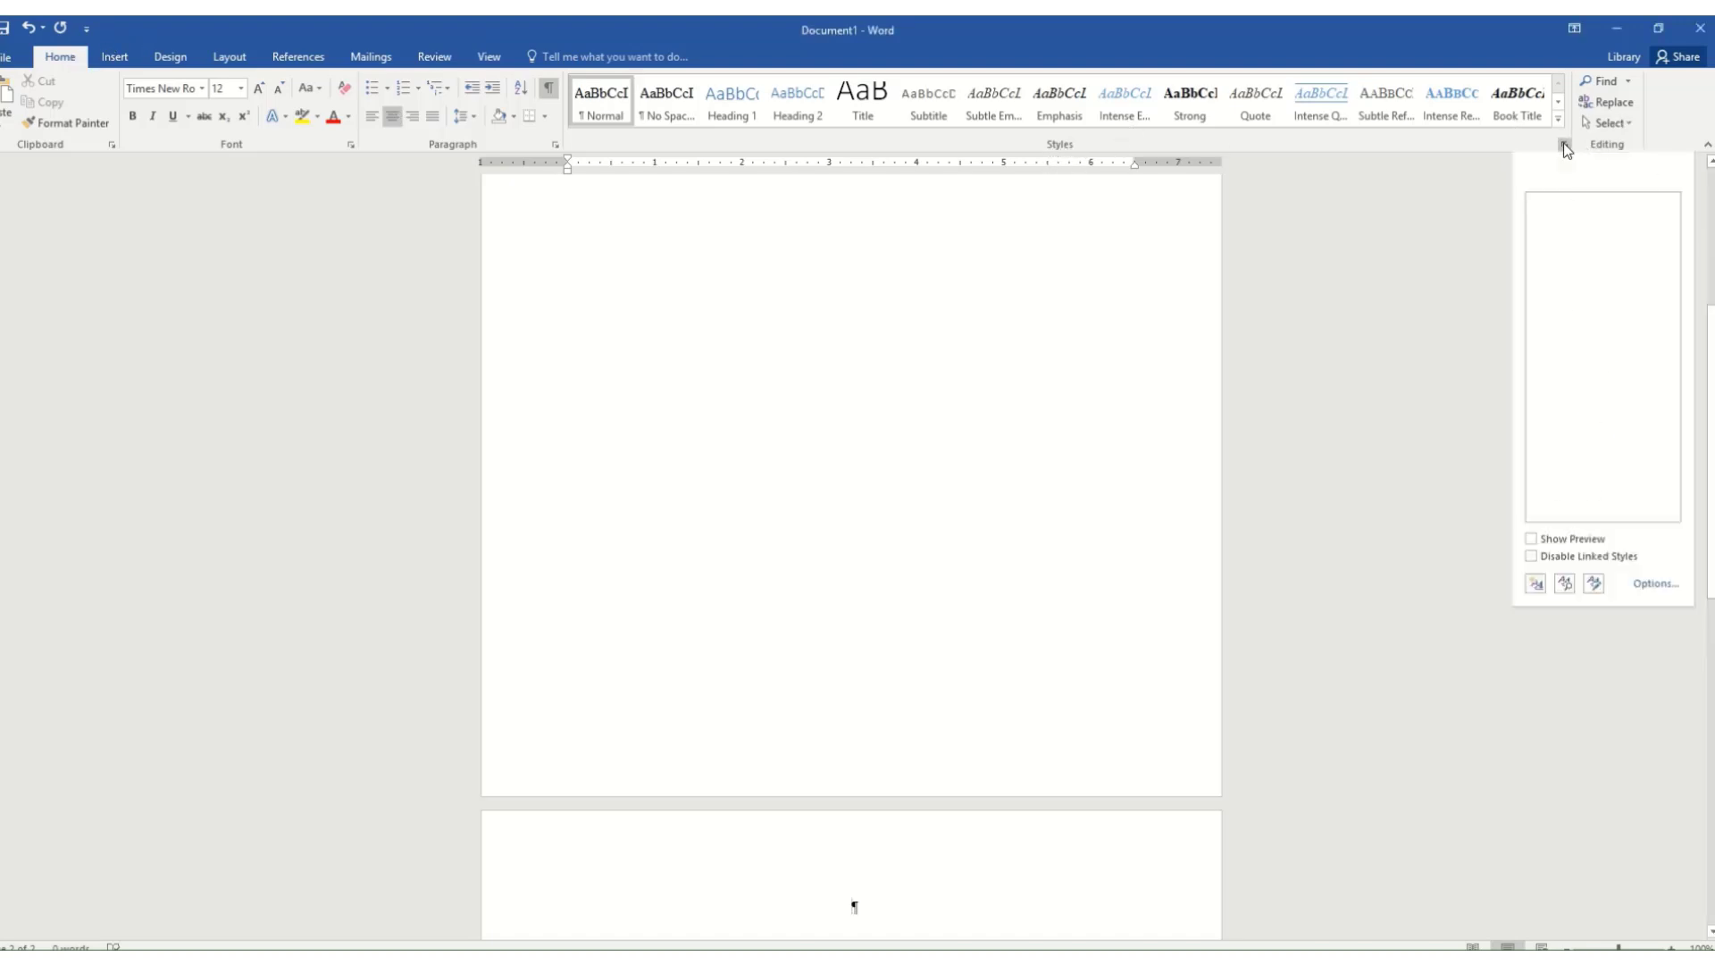
left_click(1654, 258)
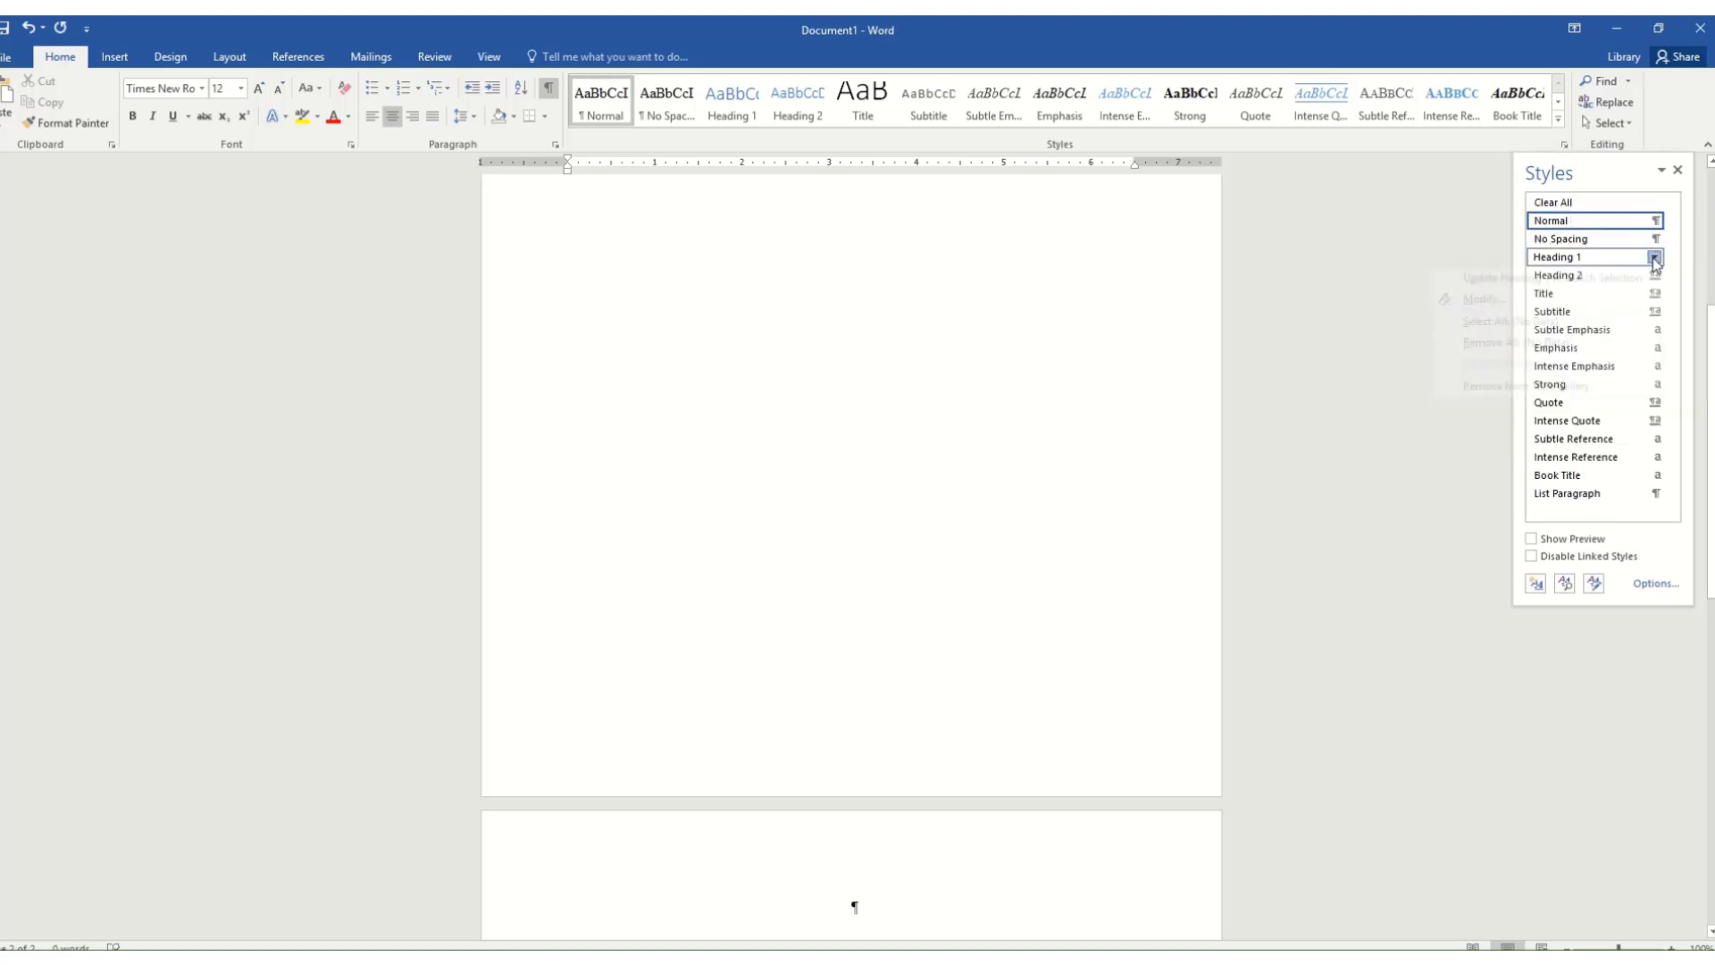
left_click(1480, 299)
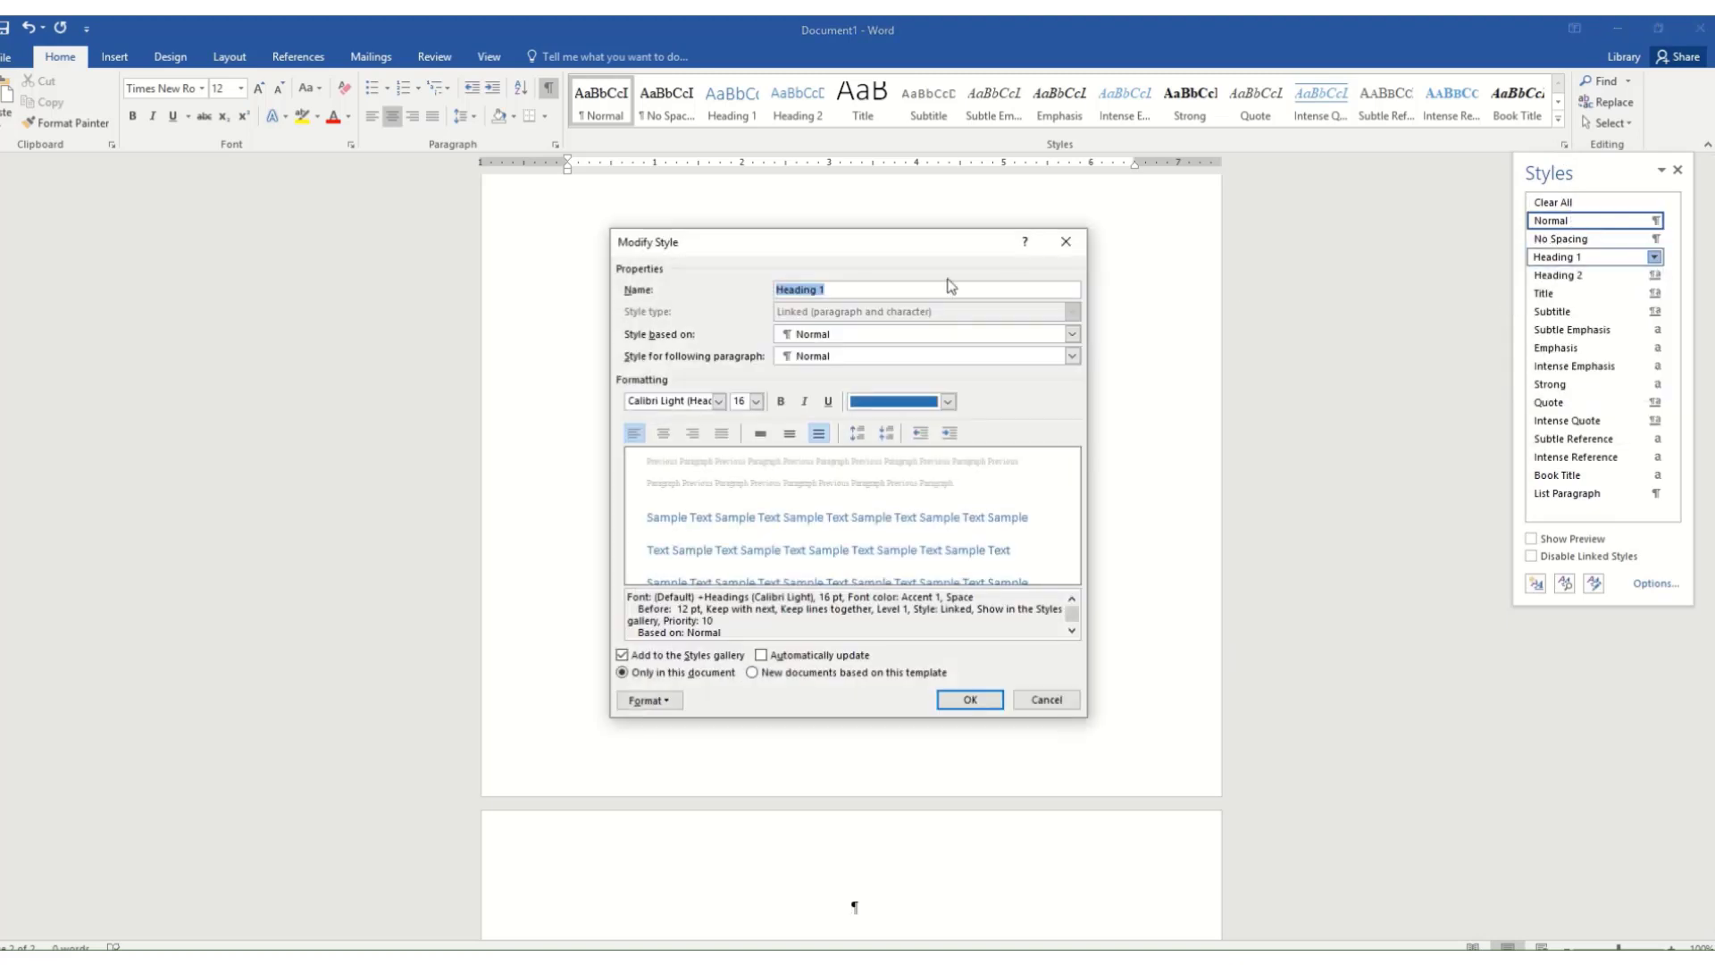
left_click(718, 401)
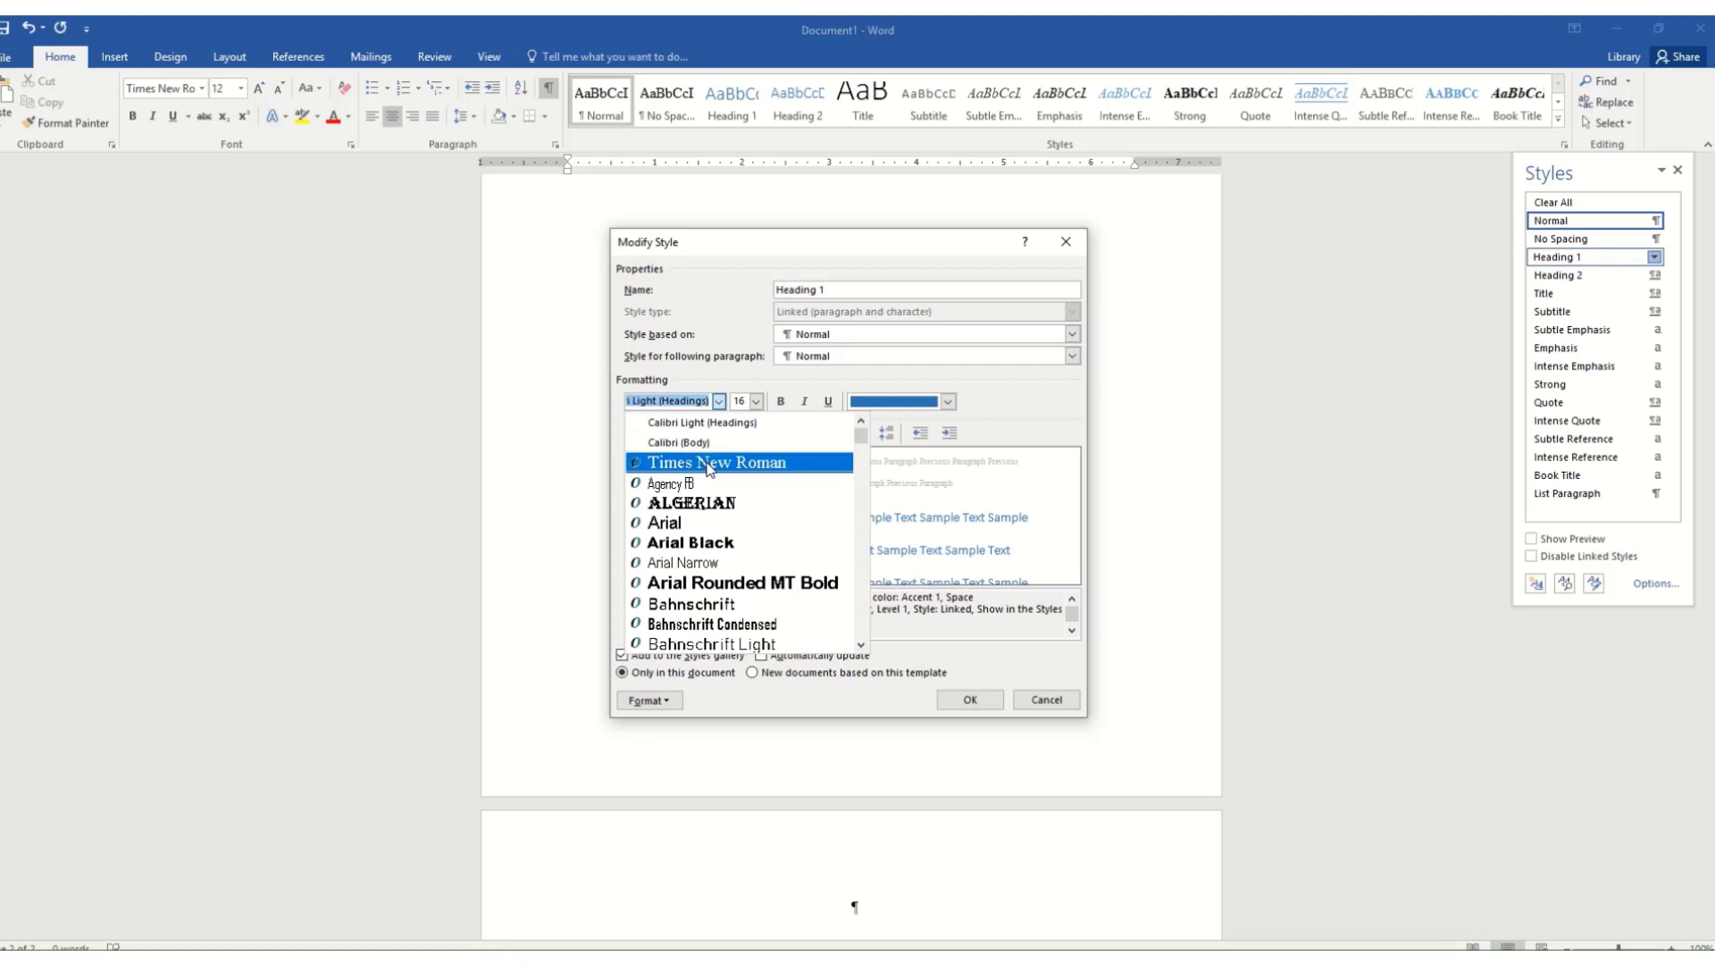
left_click(727, 455)
left_click(756, 401)
left_click(737, 465)
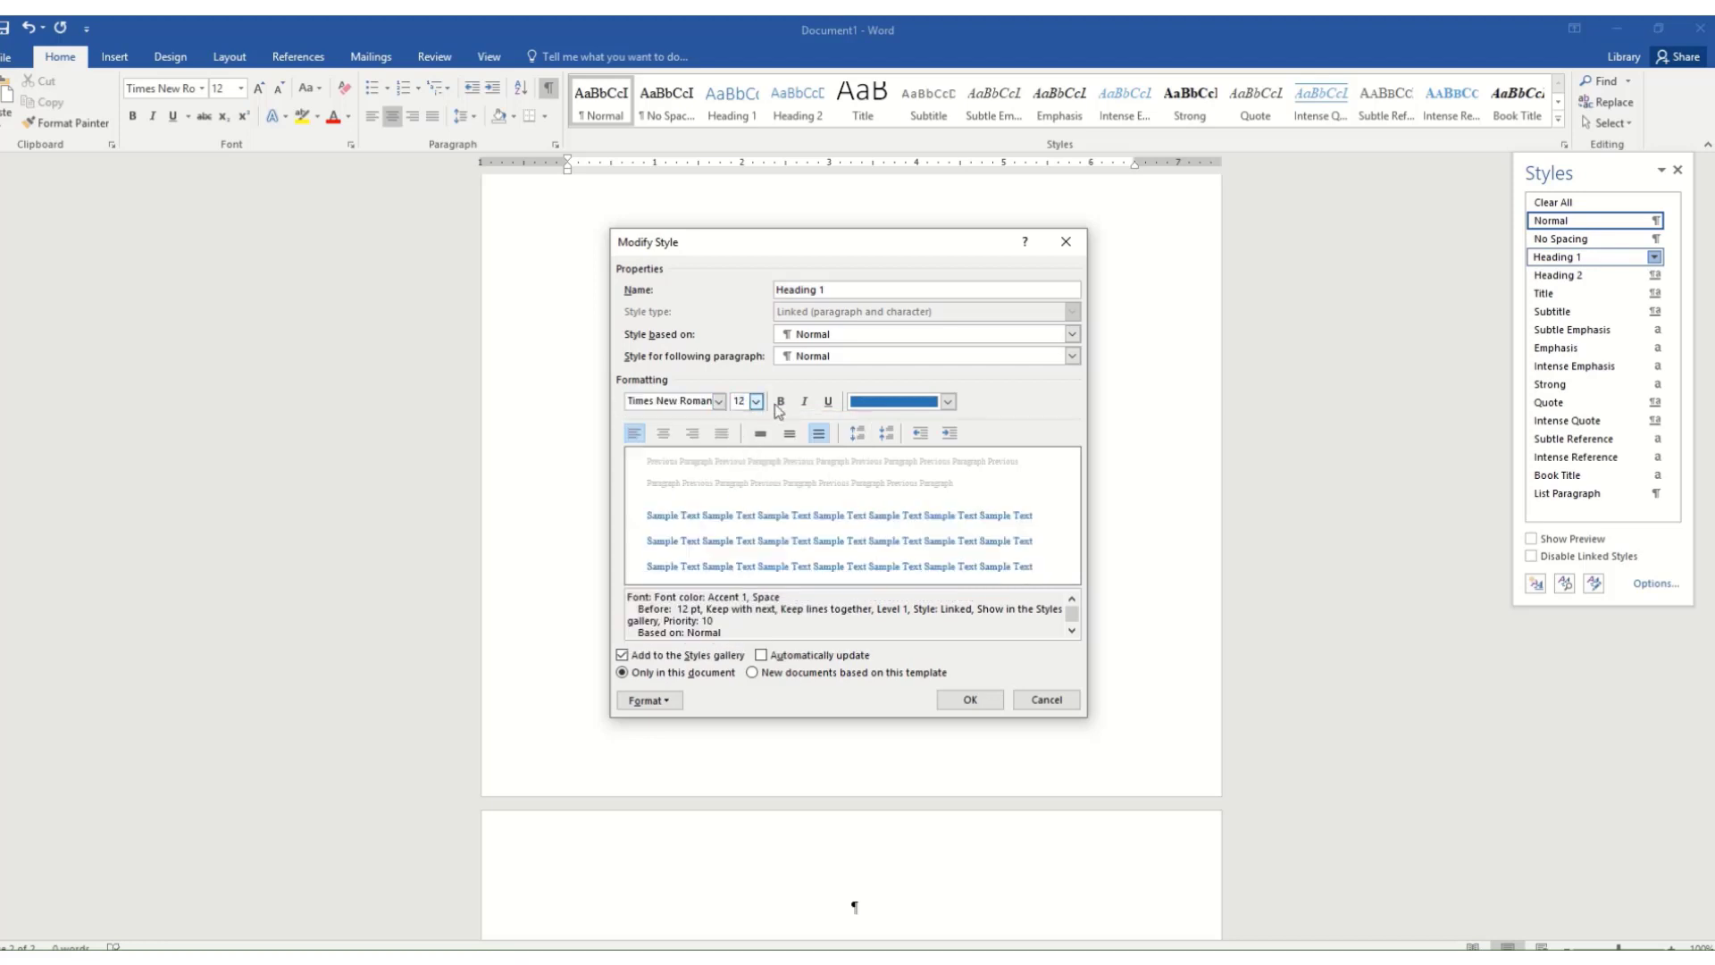
left_click(780, 401)
left_click(946, 402)
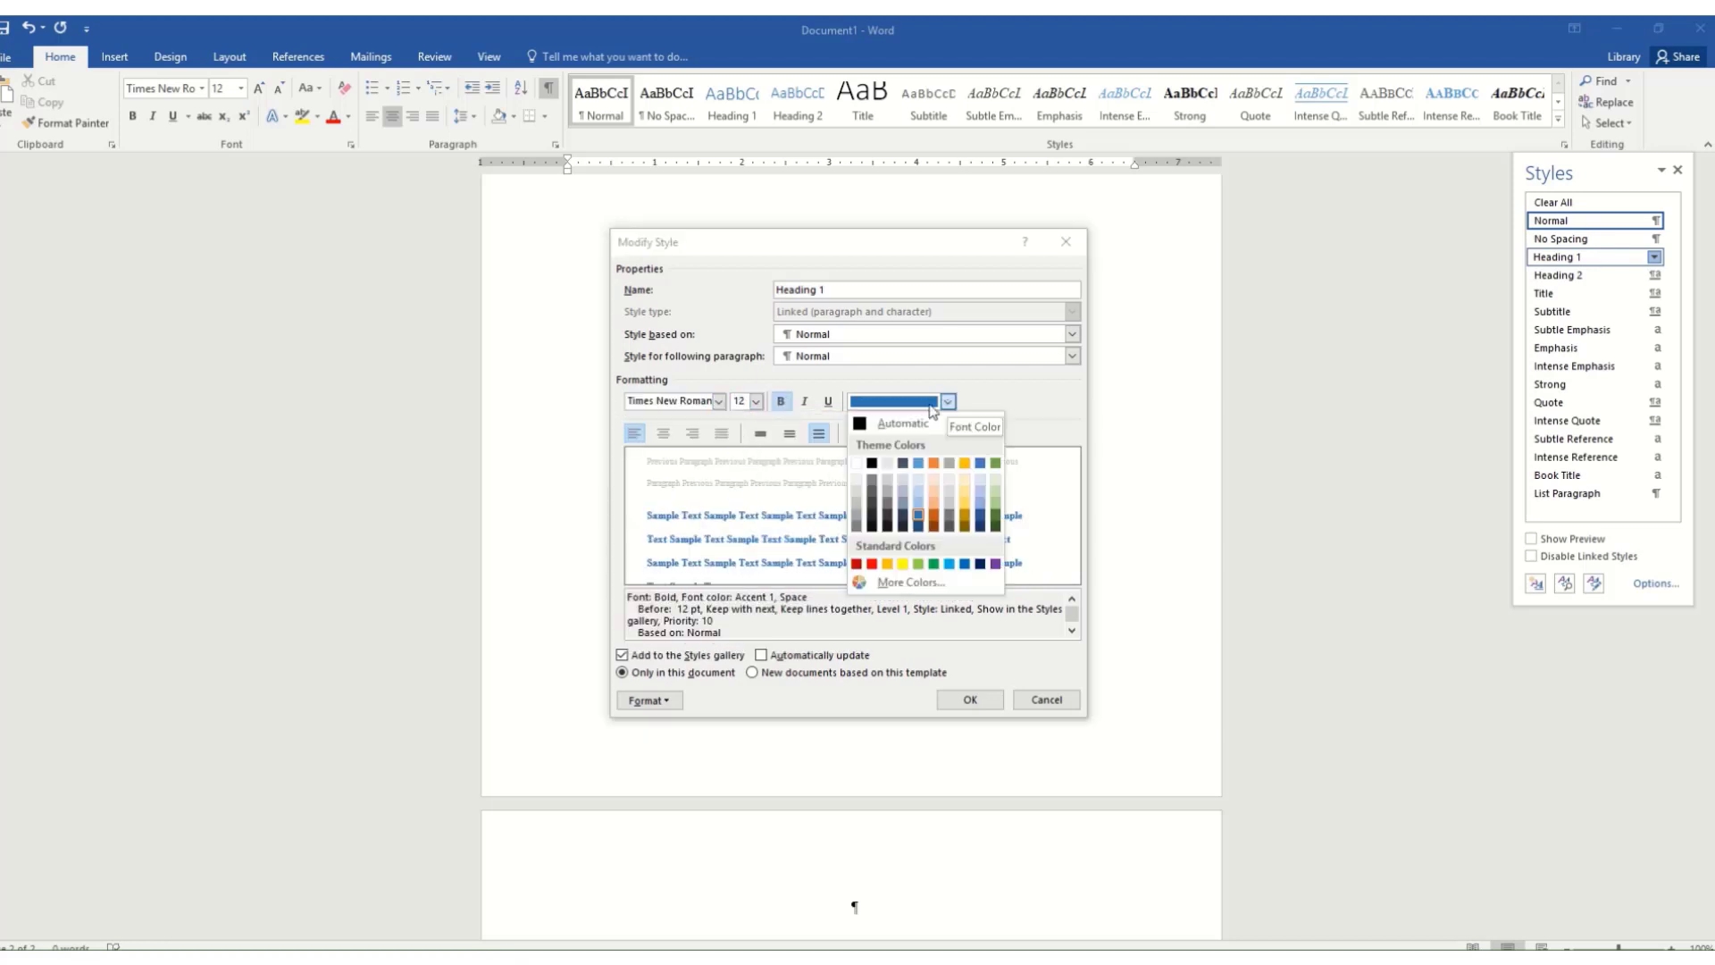
left_click(865, 423)
Set the Heading 1 style to centred alignment with single line spacing and apply the style changes
left_click(662, 433)
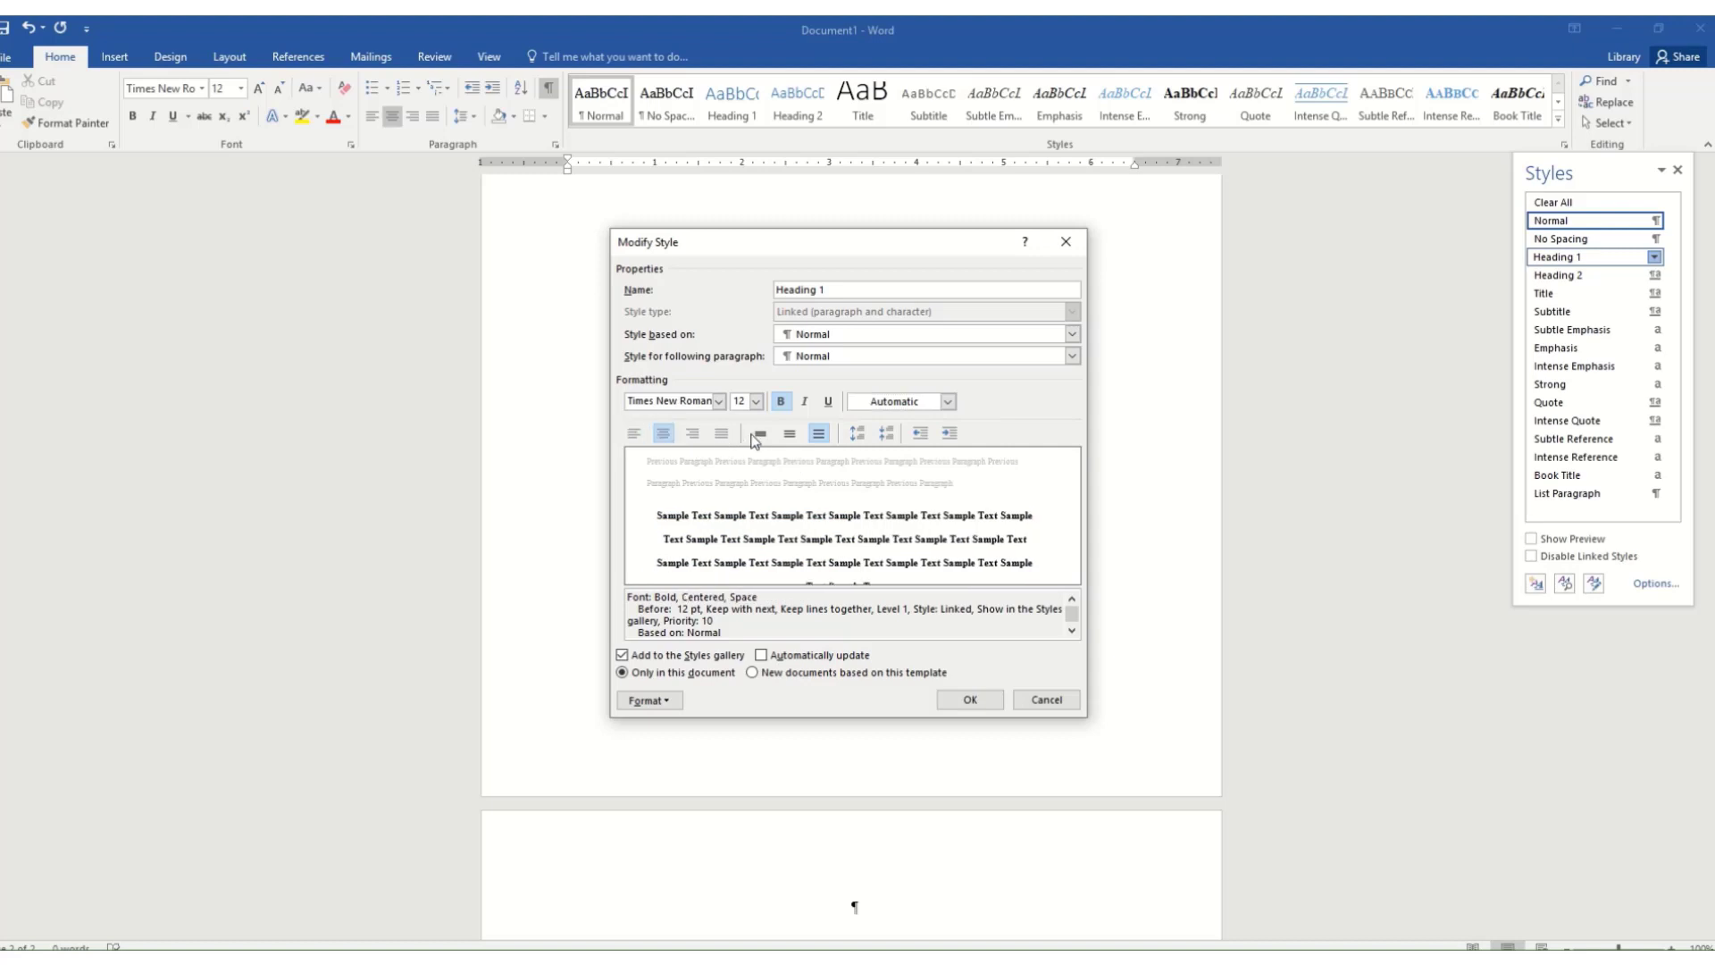
left_click(760, 433)
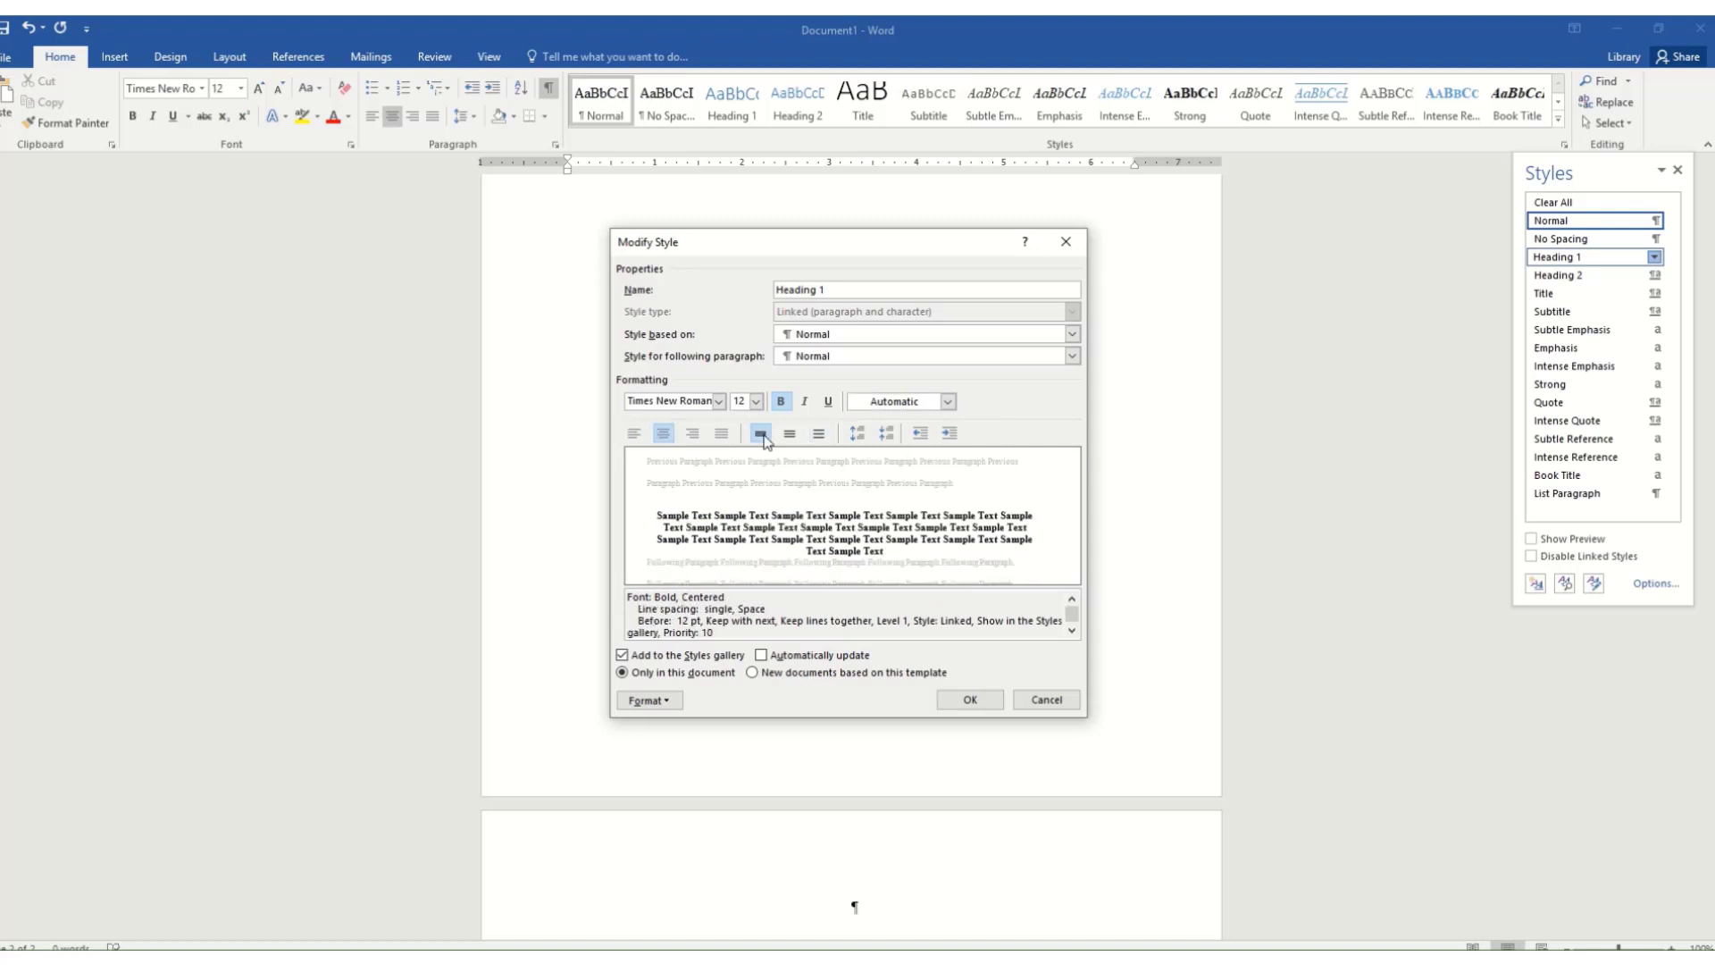
left_click(672, 702)
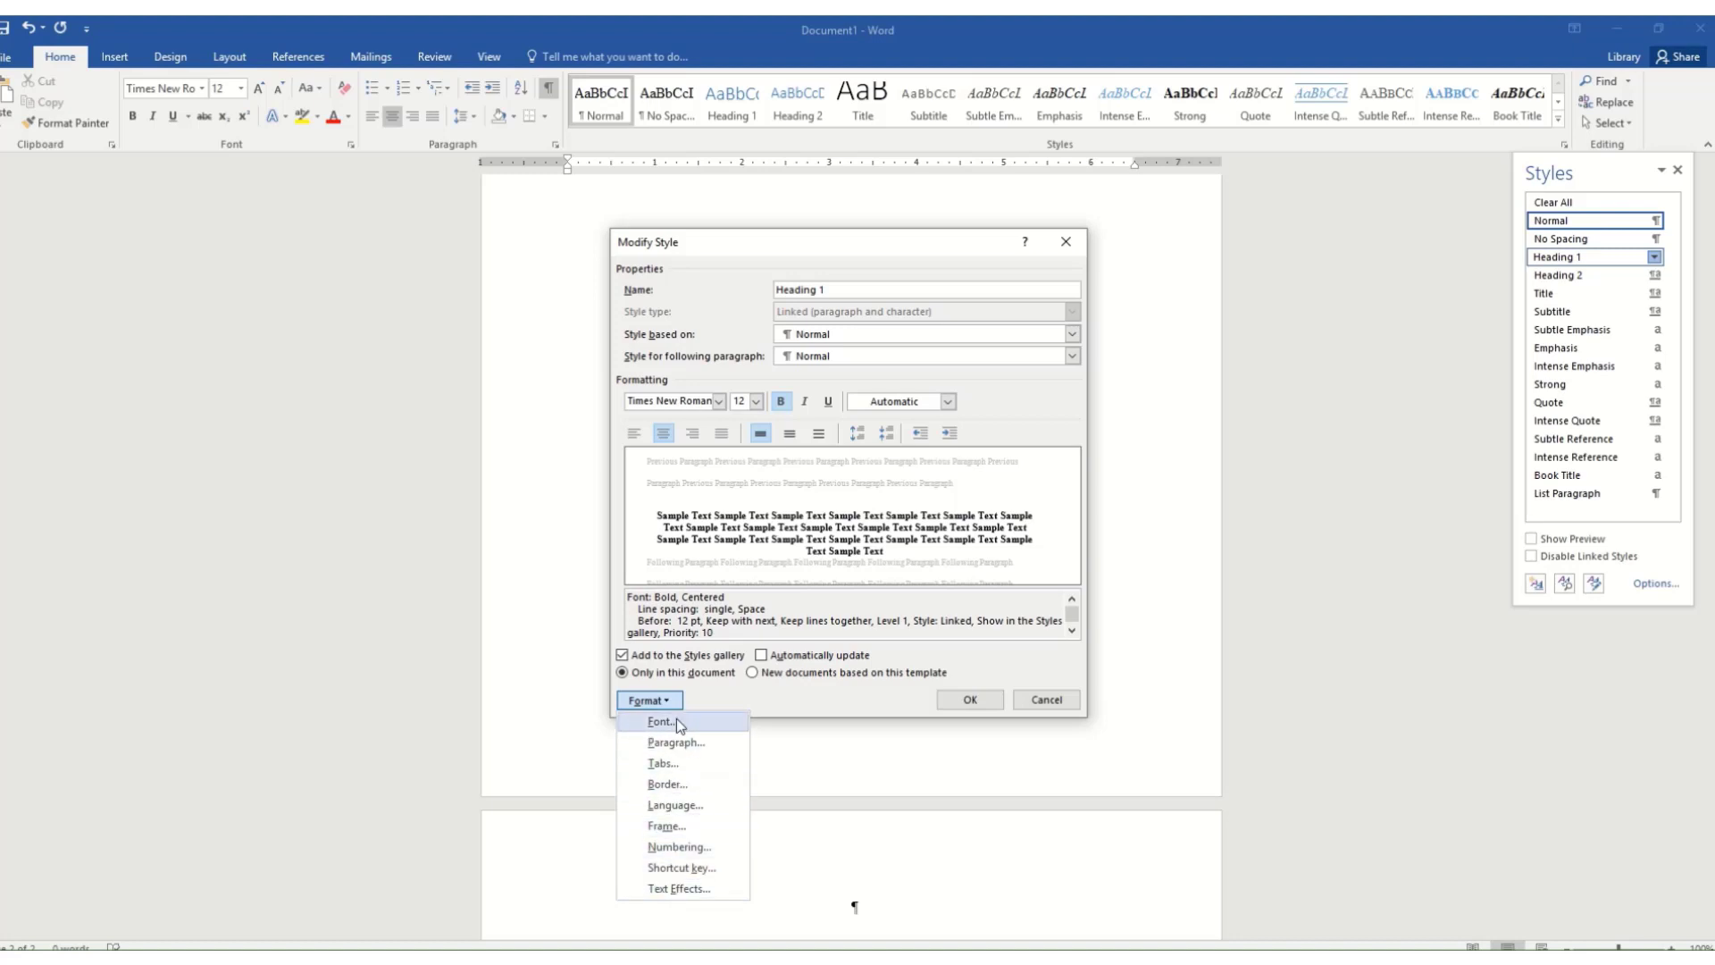
left_click(972, 703)
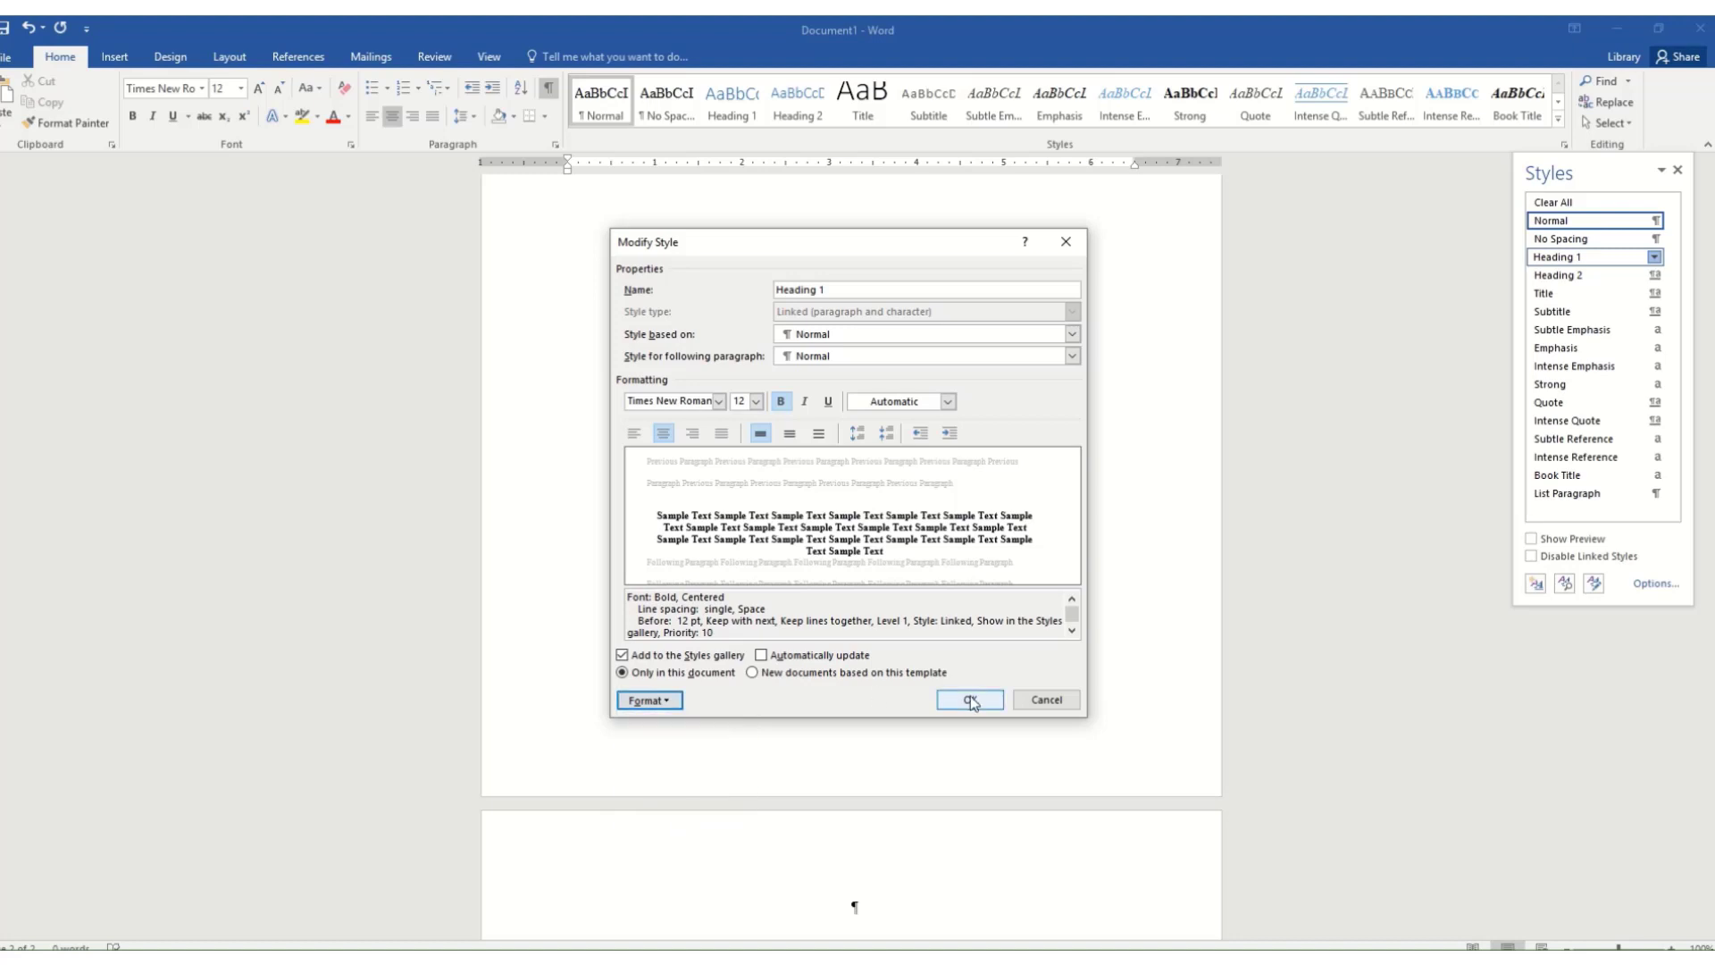
left_click(971, 702)
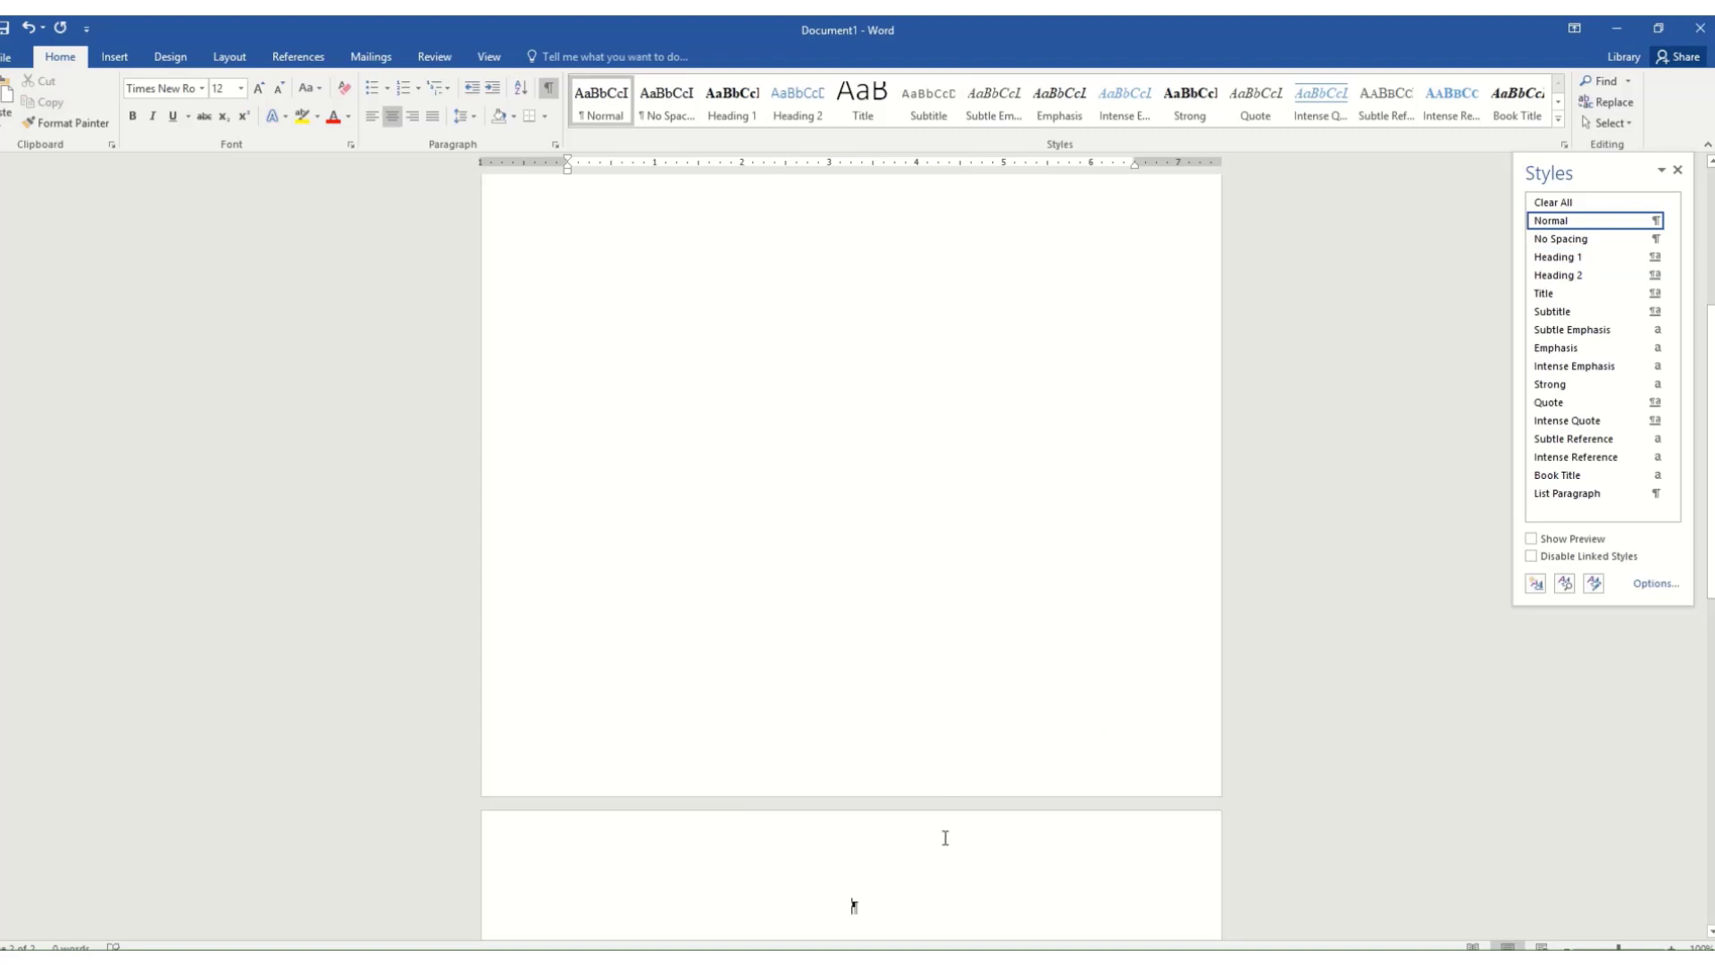
Add the Heading 1 heading "Introduction" on the new section's first page, followed by two new lines
left_click(735, 103)
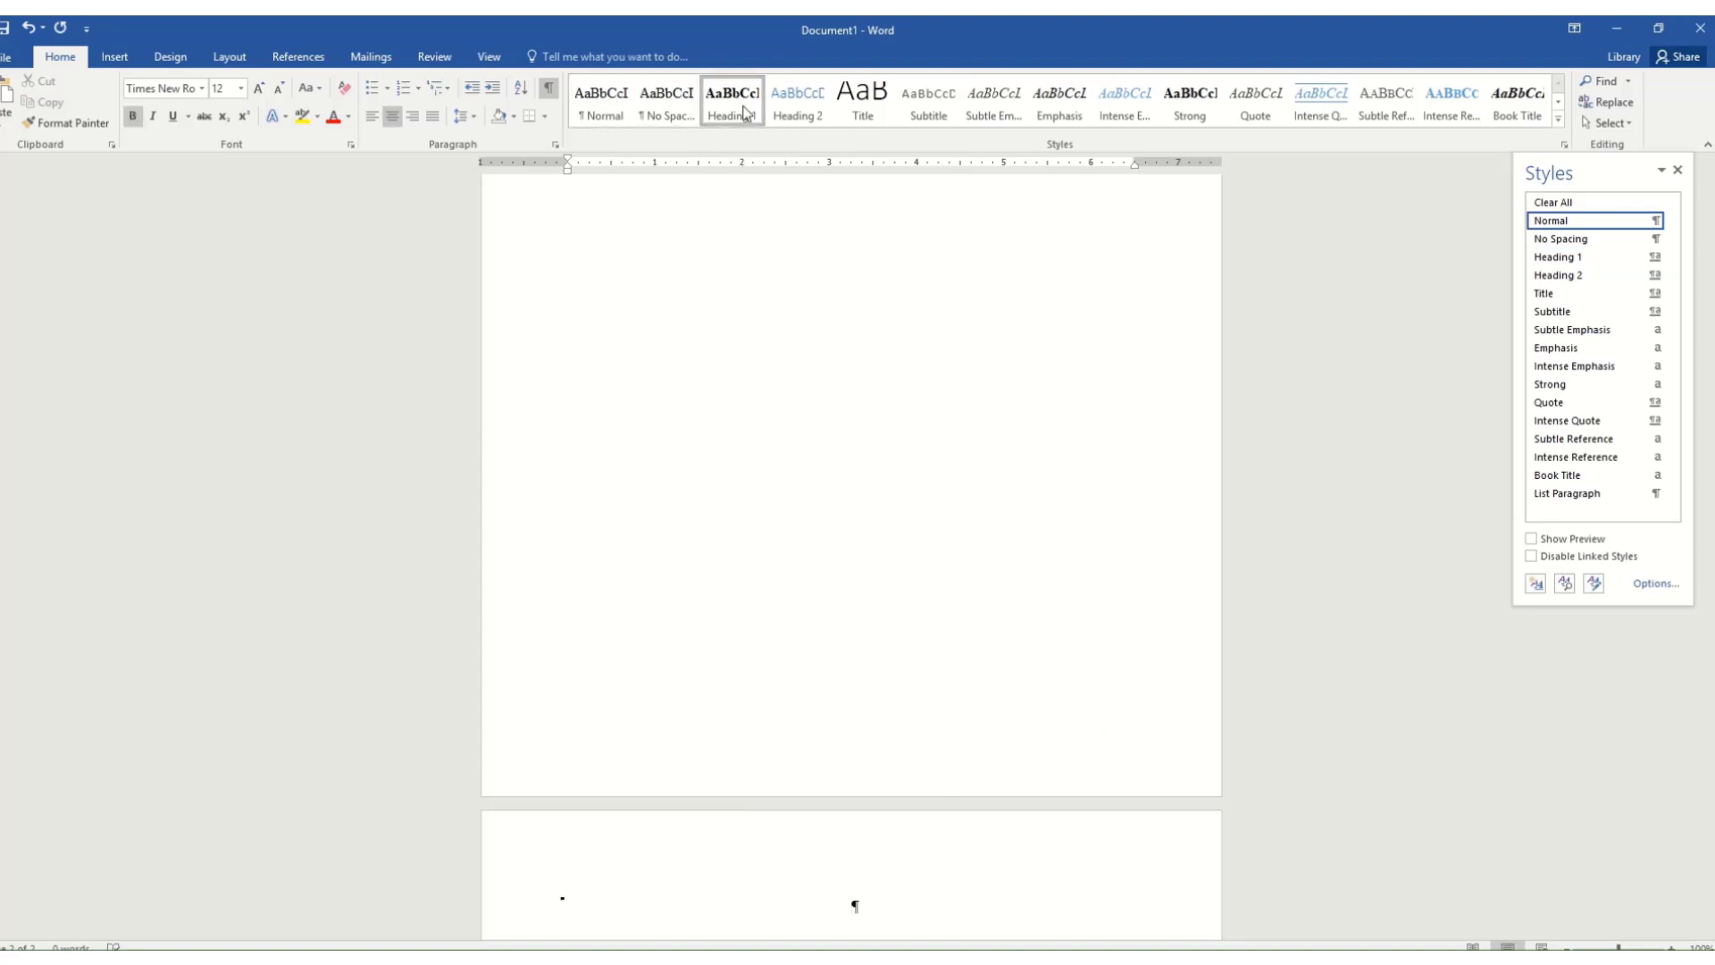
type("Introduction")
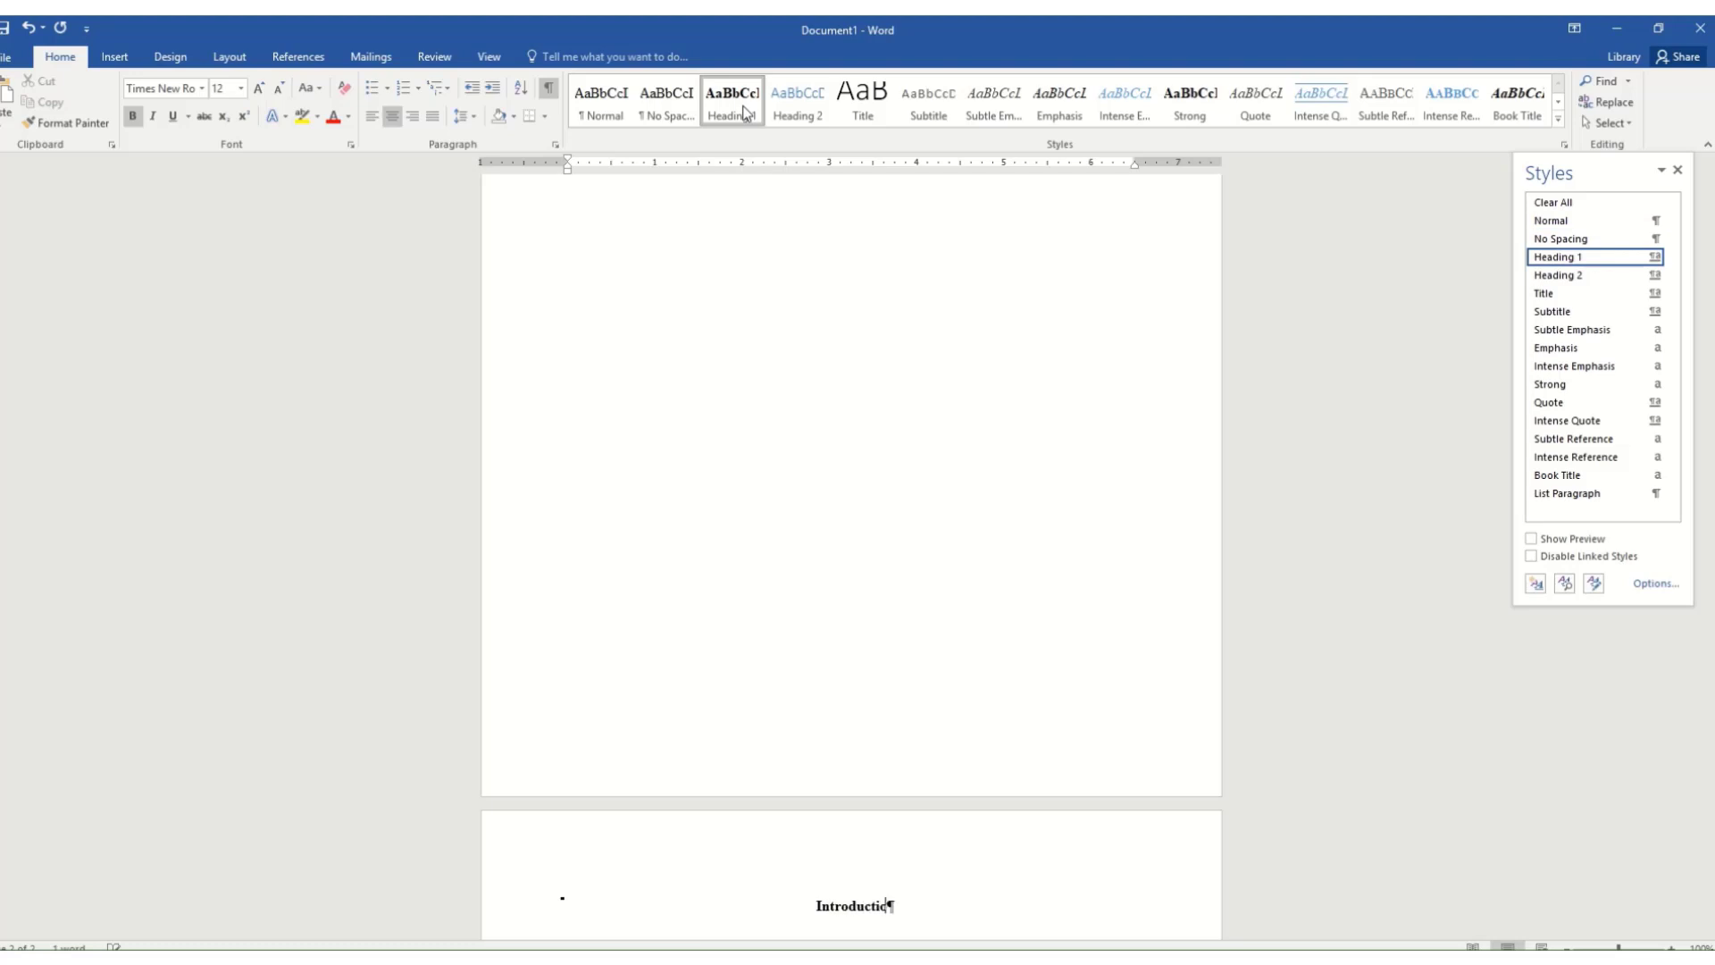
key("Return")
key("Return")
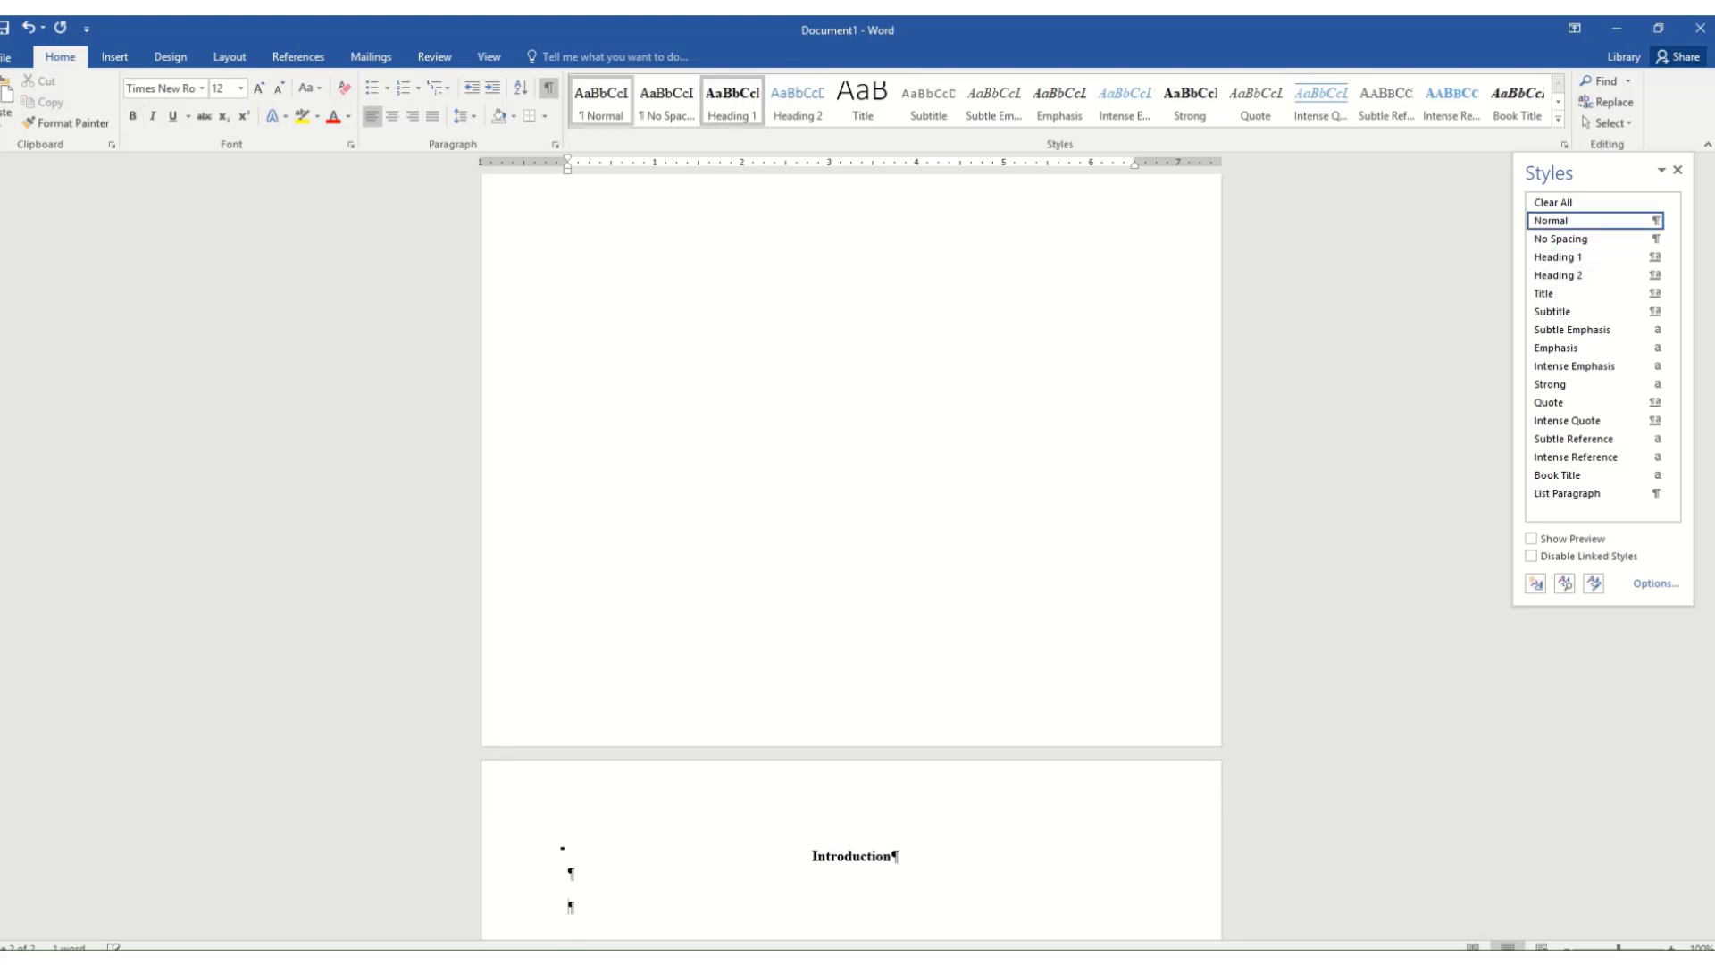
Add the Heading 1 heading "Locations of Denials" below the Introduction section, followed by two new lines
left_click(741, 102)
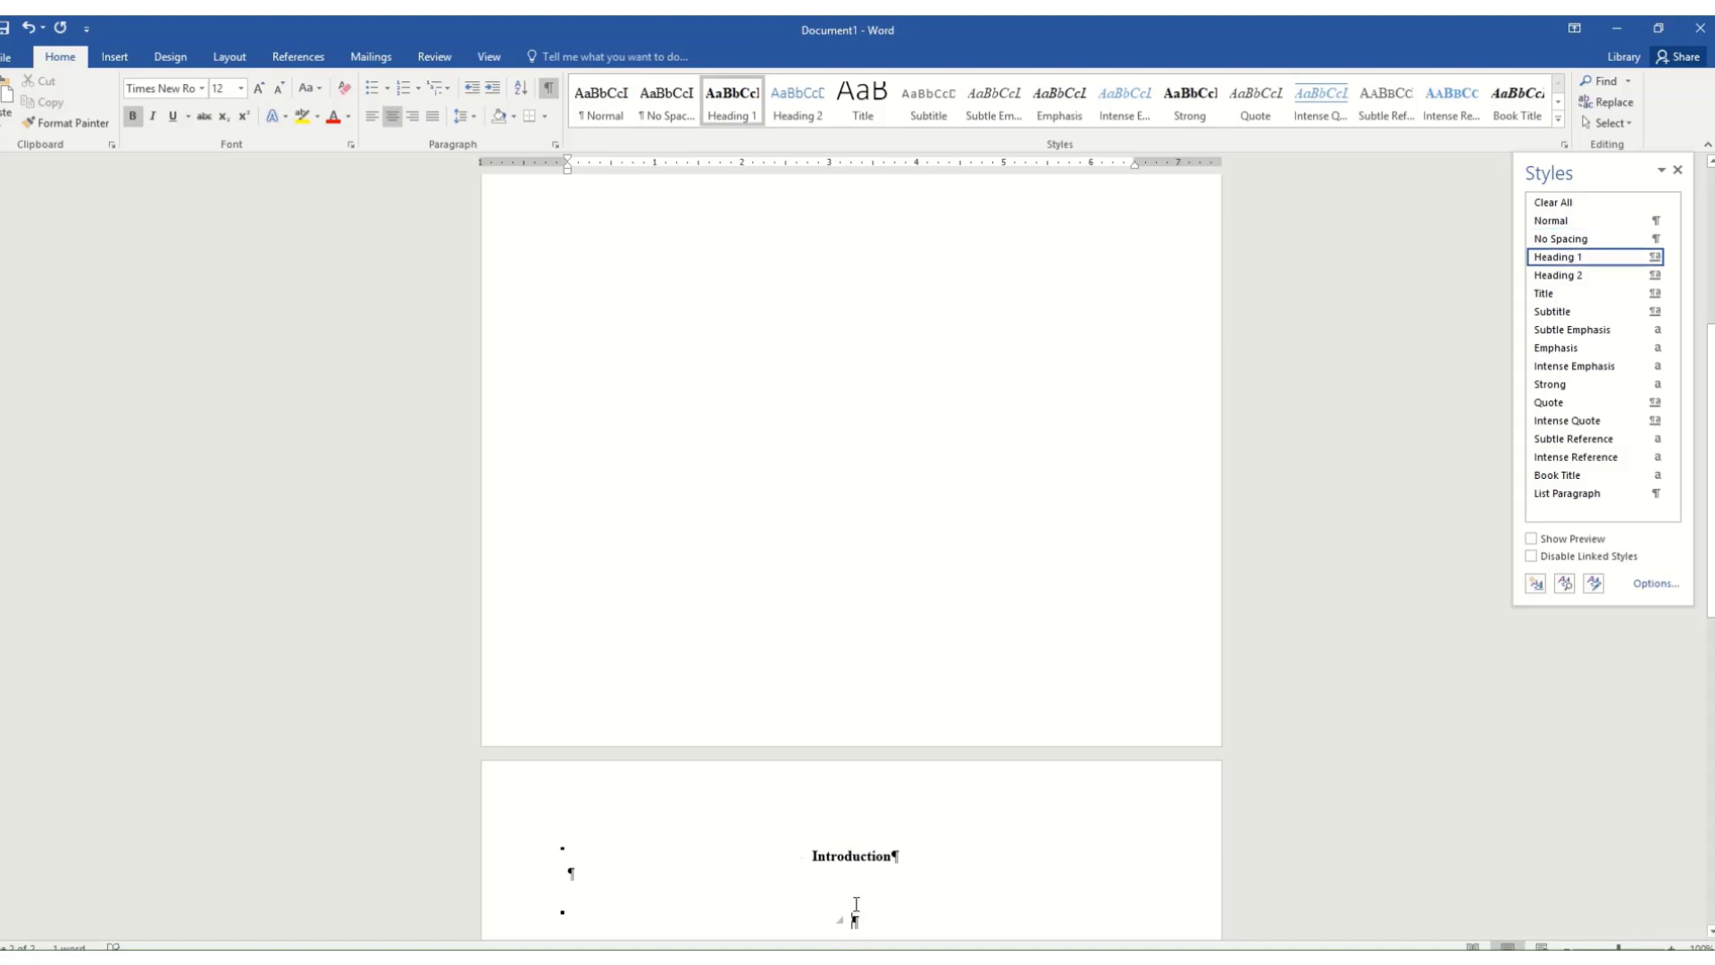
type("Locatio")
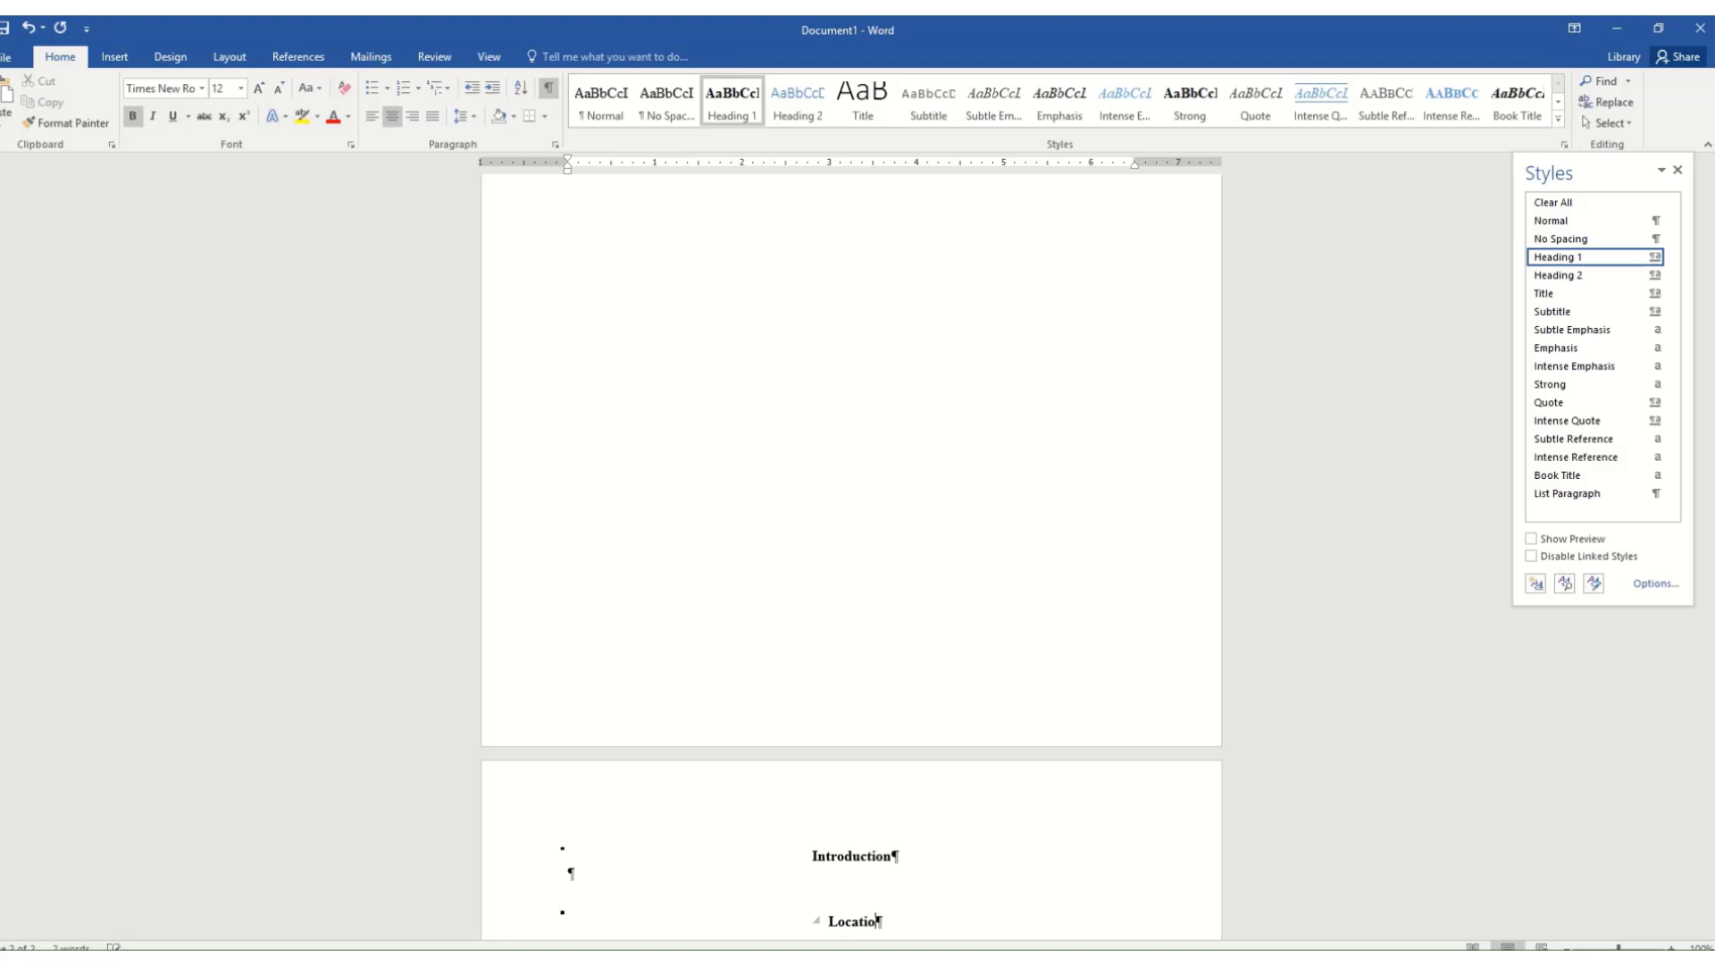
type("ns of Denials")
key("Return")
key("Return")
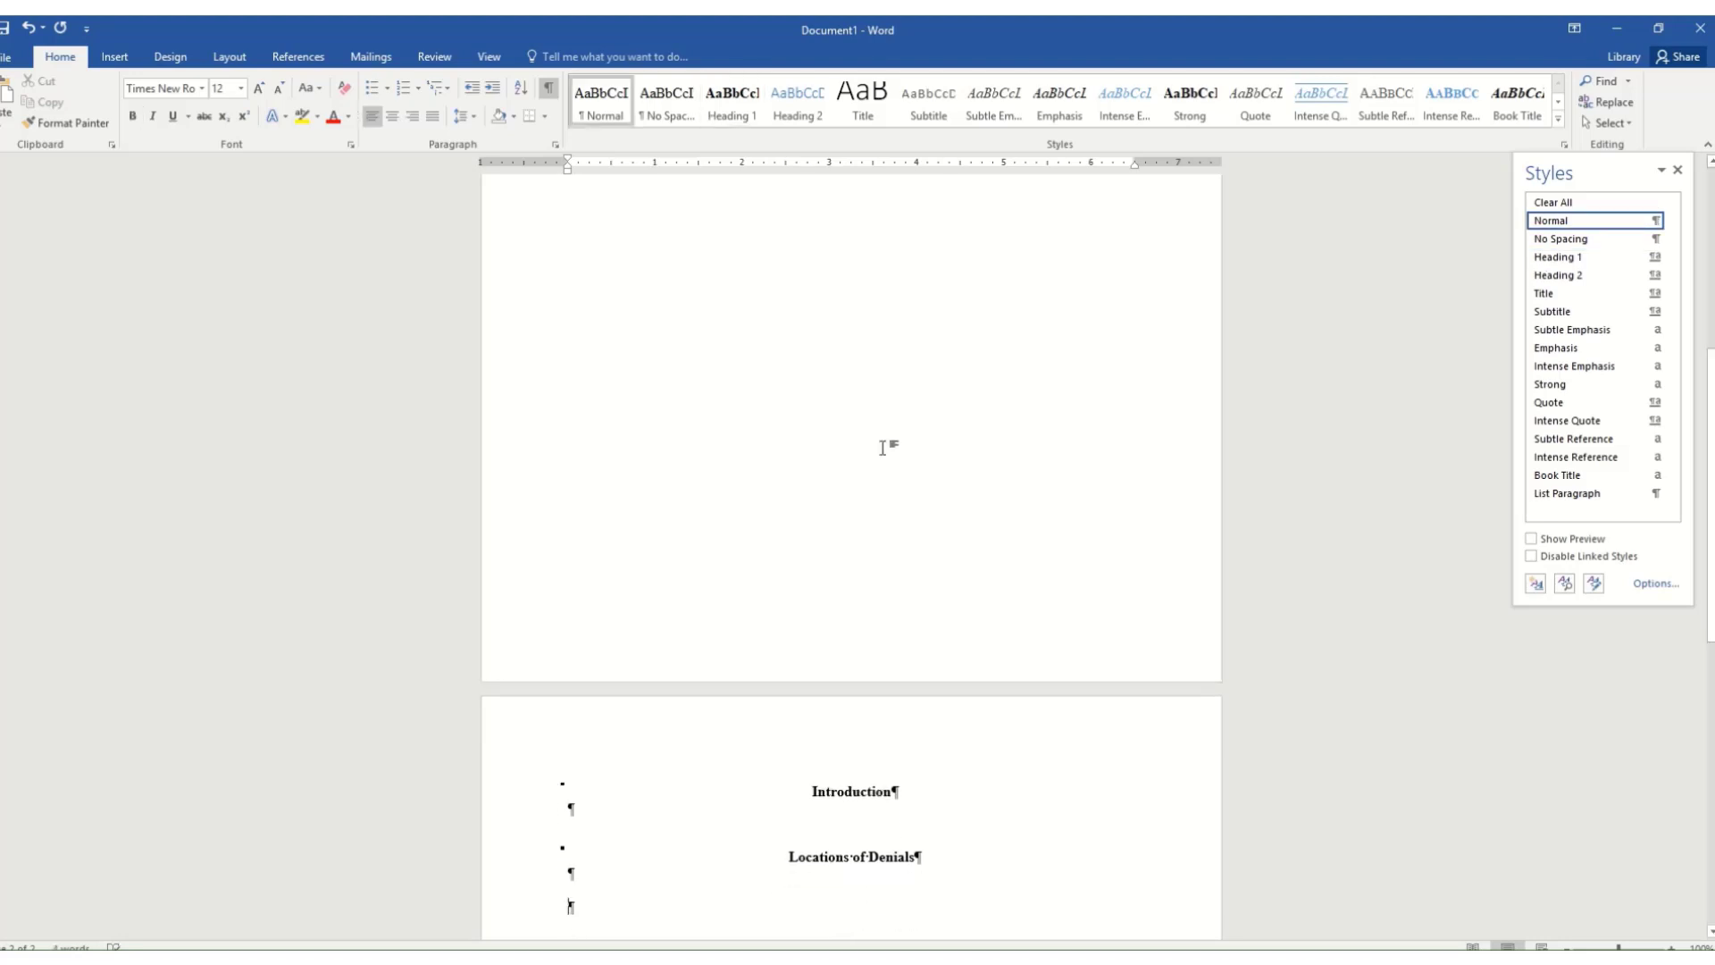
Add the Heading 1 heading "Conclusion" below the denials section, followed by two new lines
left_click(731, 103)
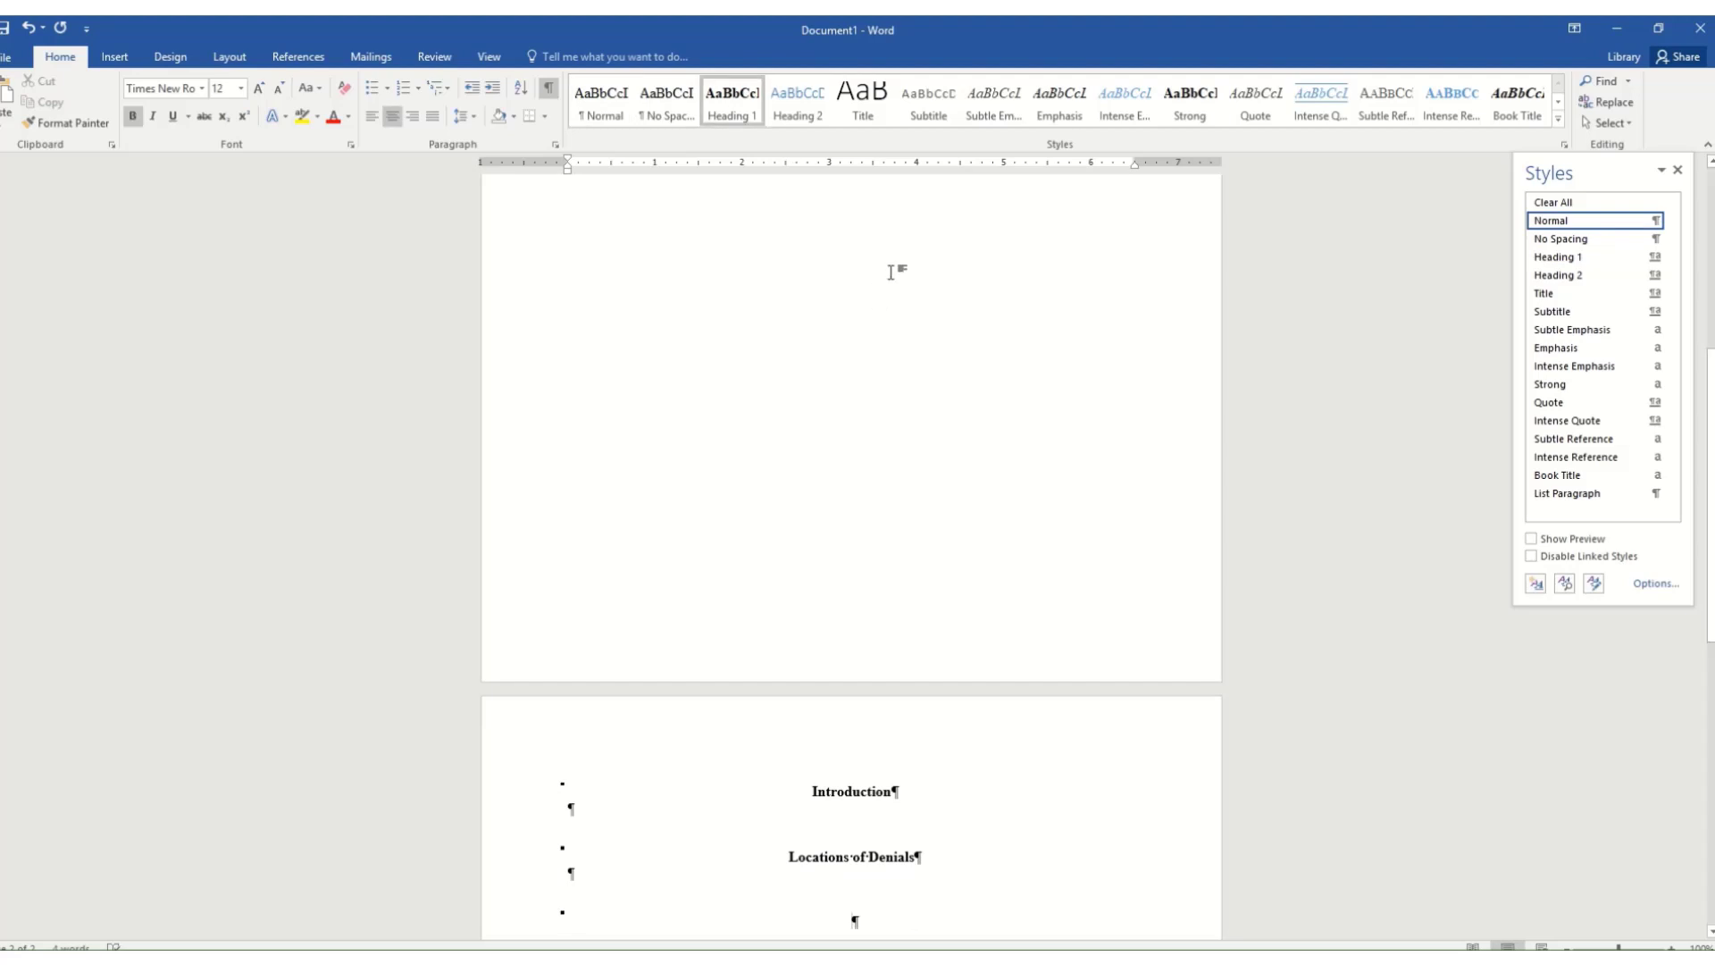
type("Conclusion")
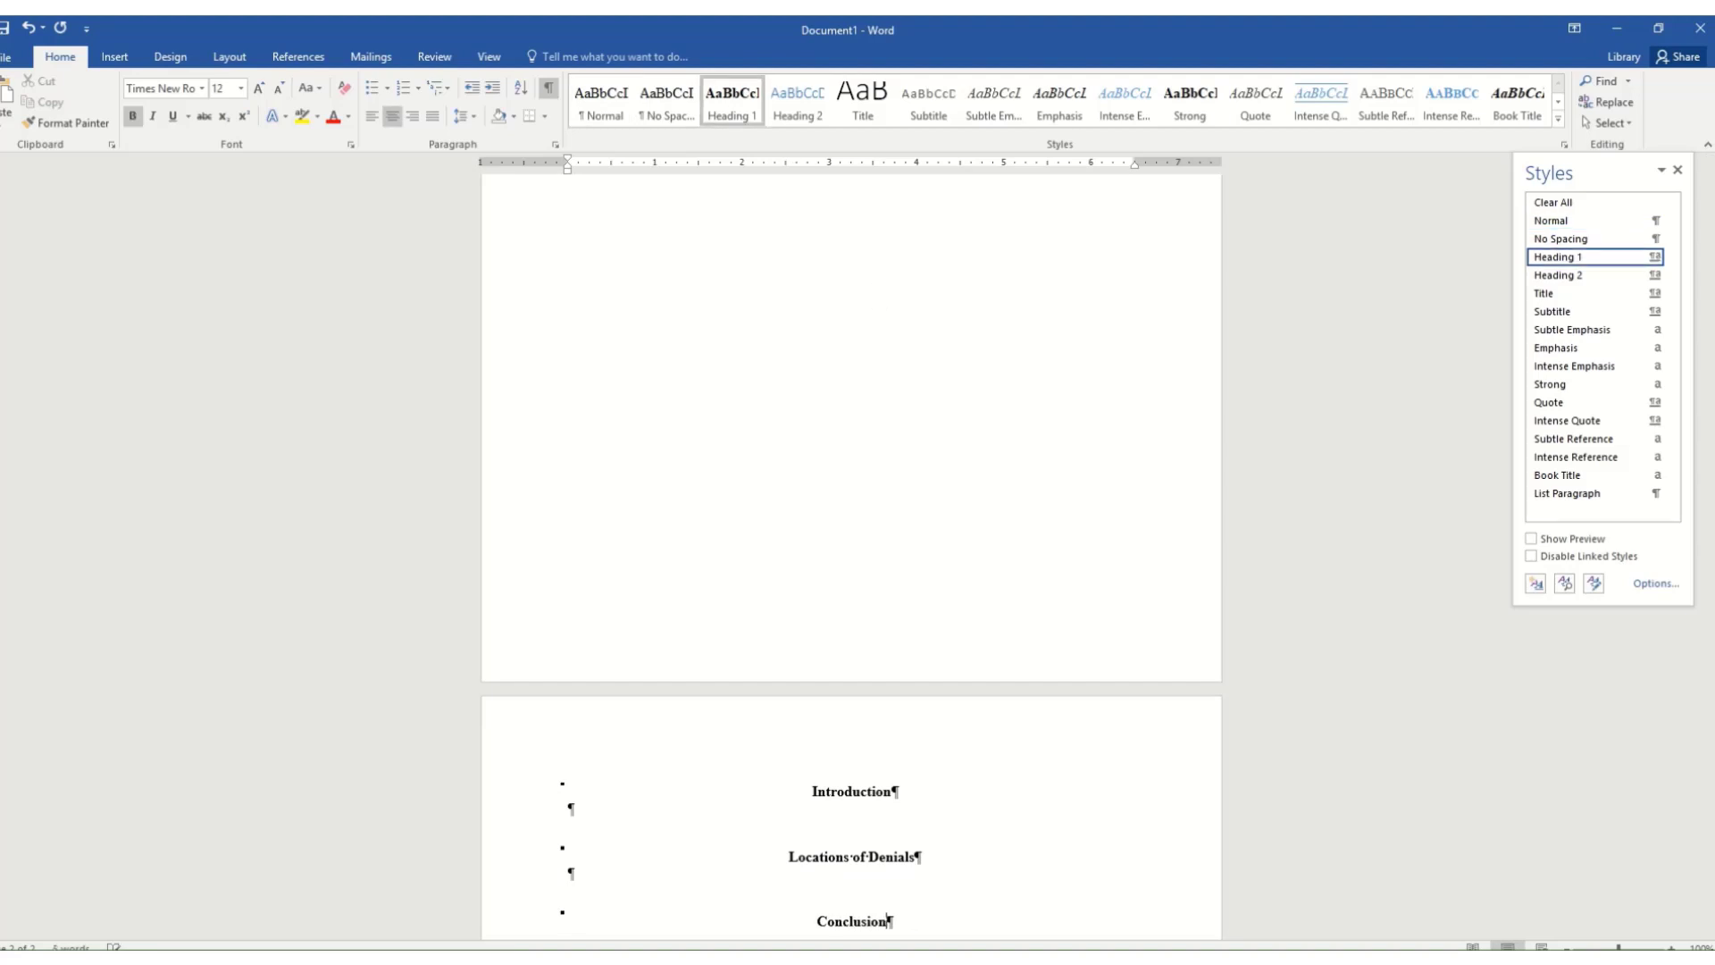
key("Return")
key("Return")
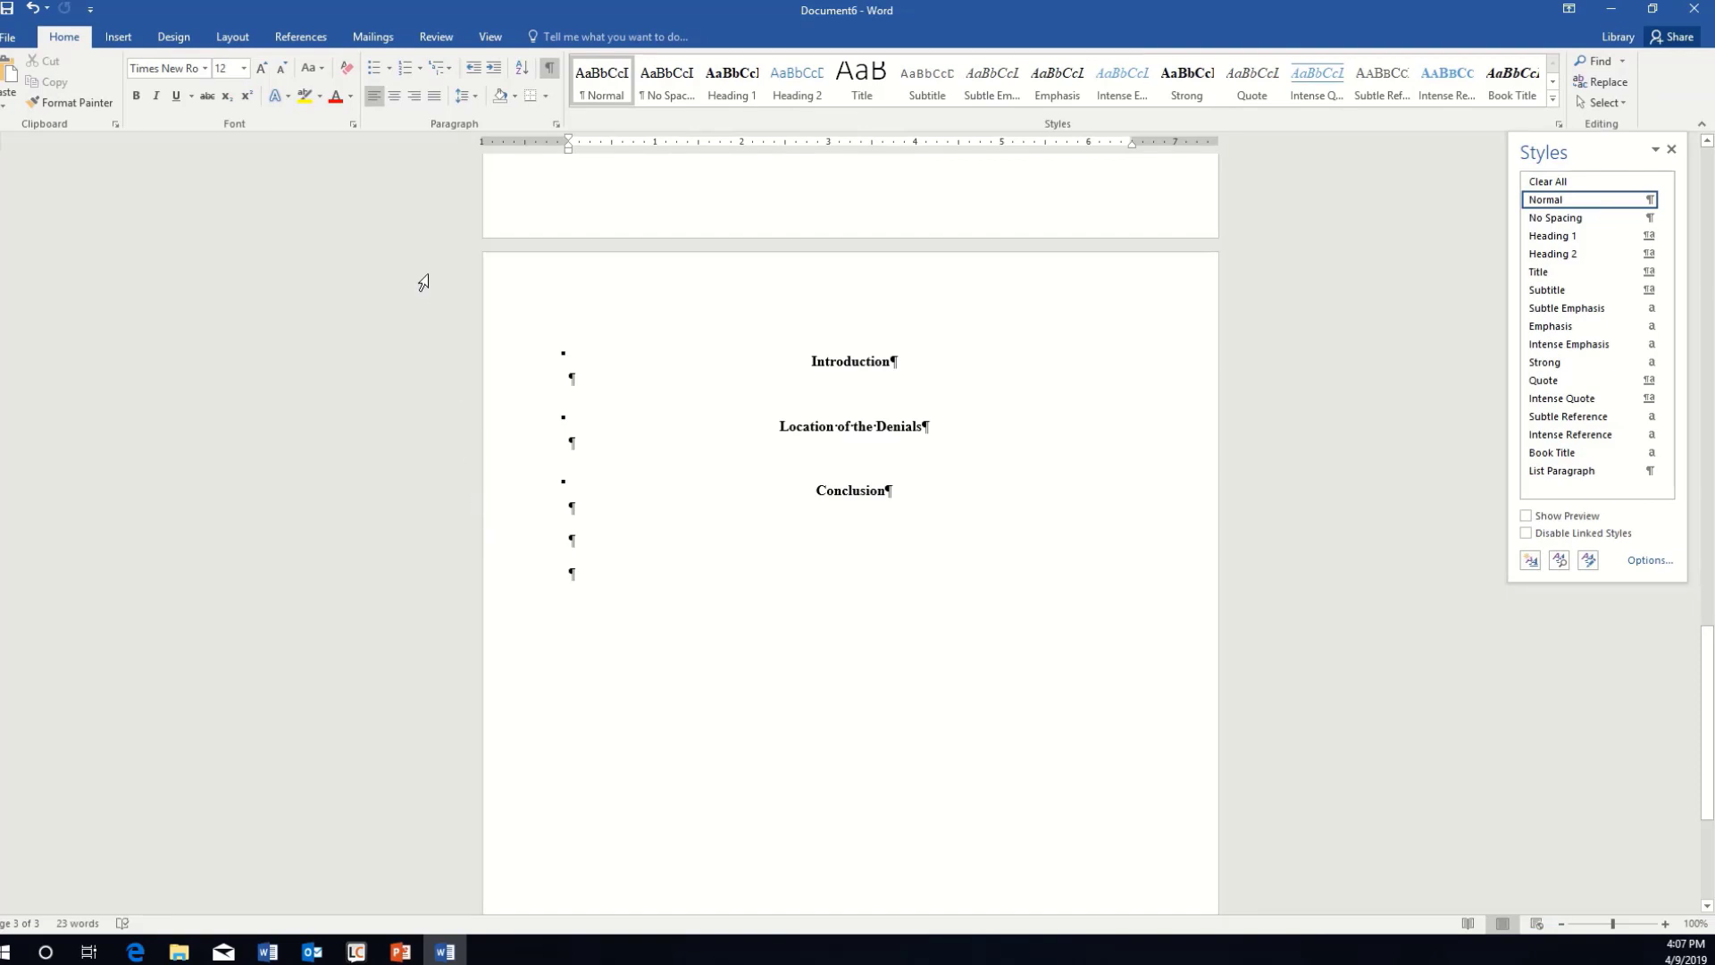
Insert a page break after the blank lines below the Conclusion heading
left_click(126, 39)
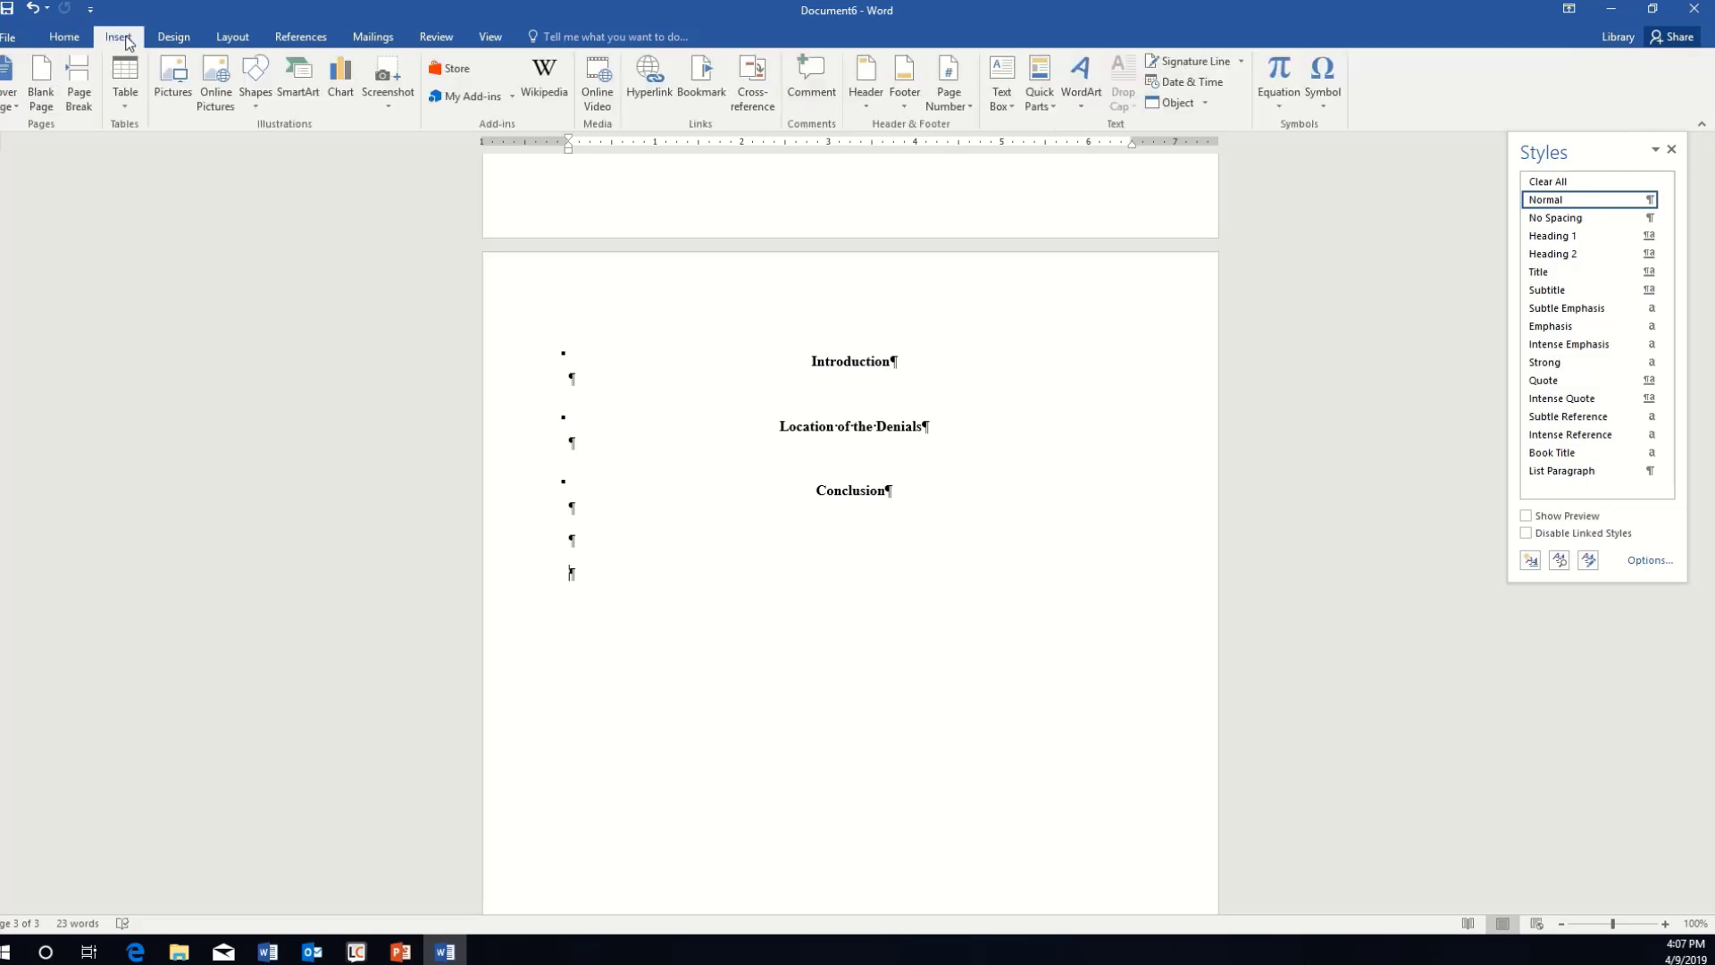
left_click(78, 80)
left_click(79, 80)
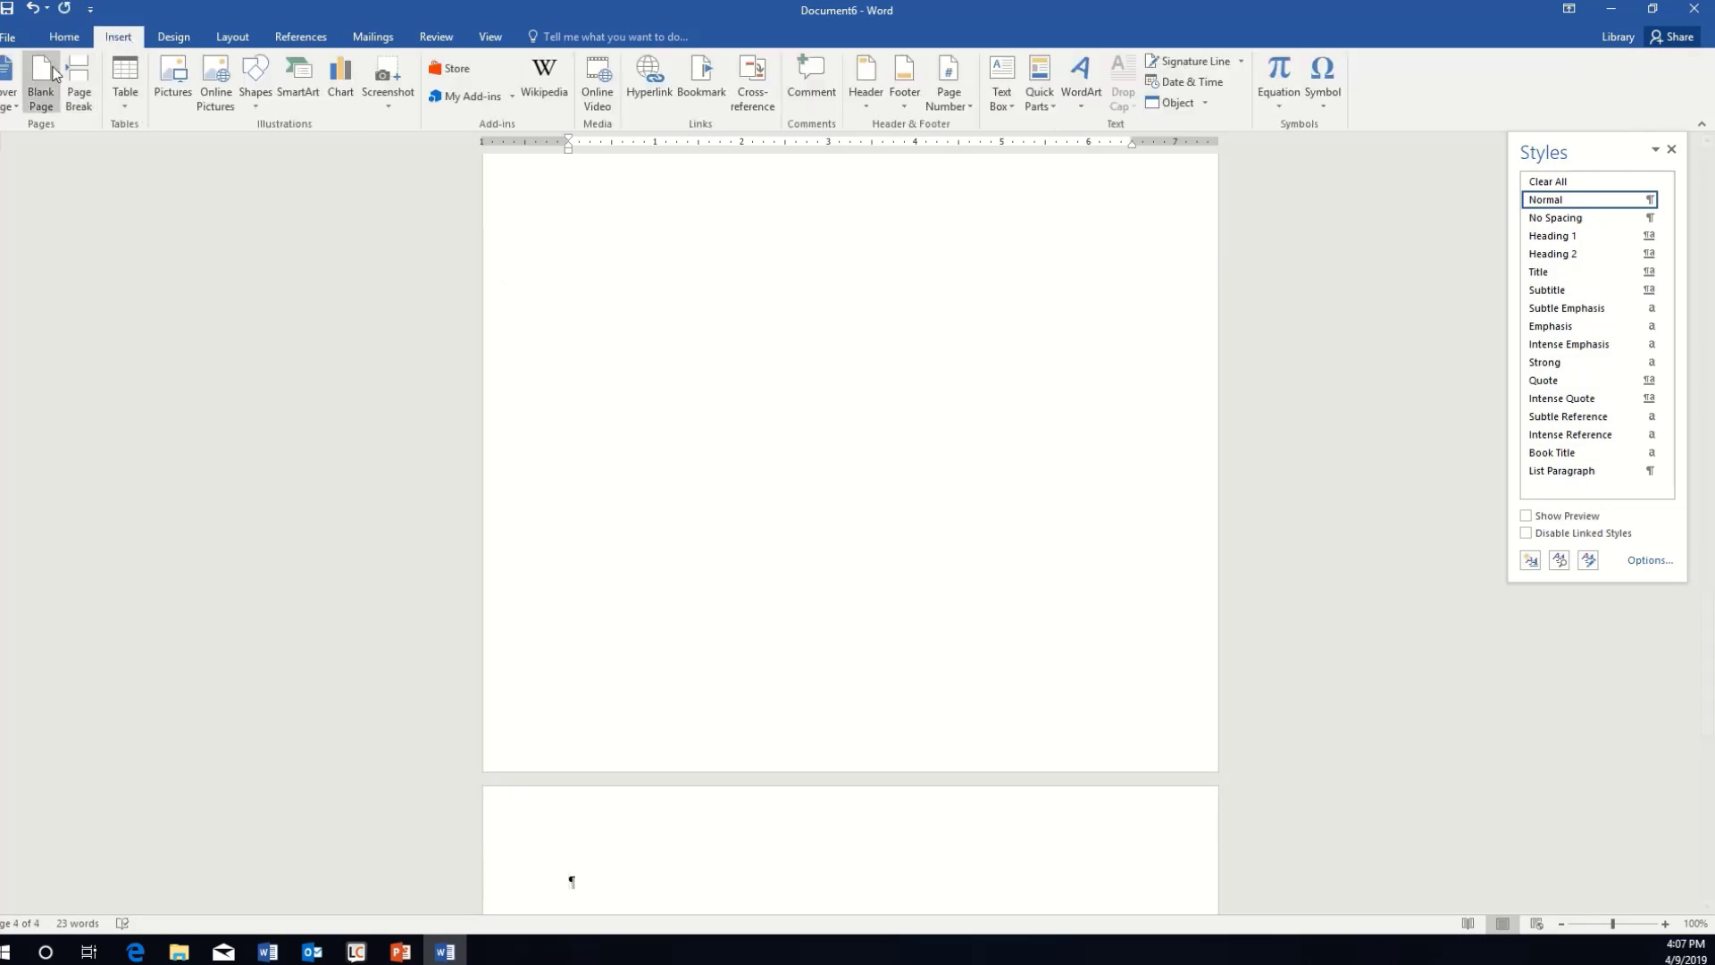
Add the Heading 1 heading "Bibliography" on the new last page and start a new line below it
left_click(66, 41)
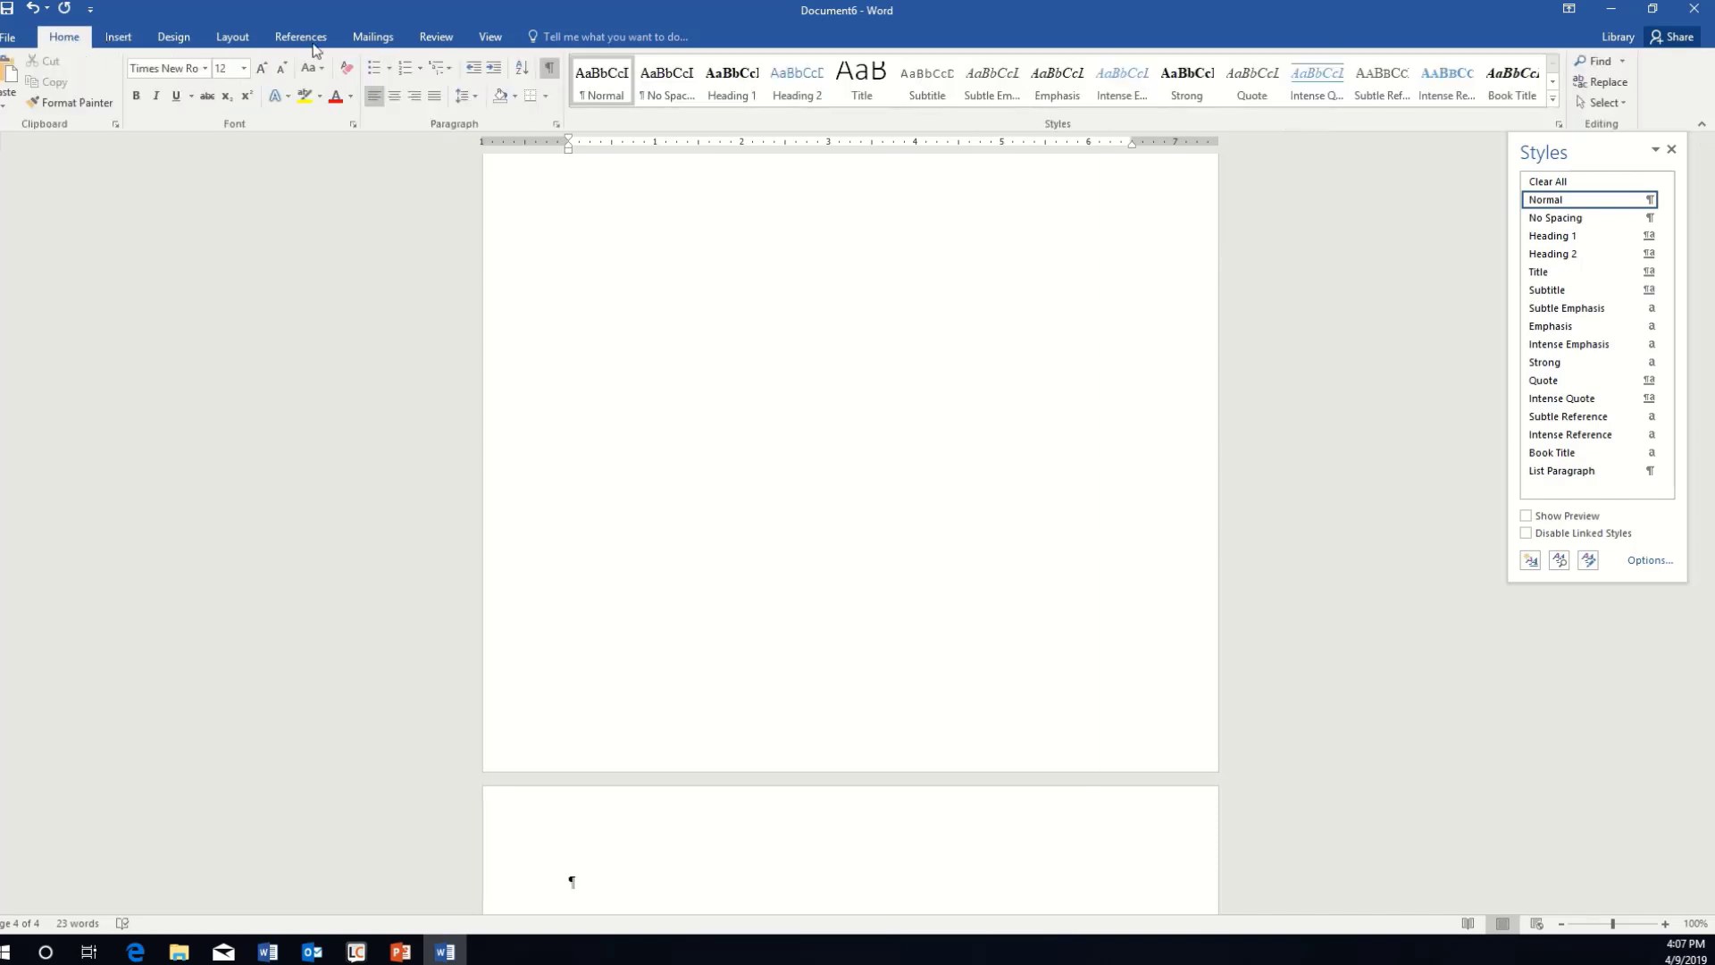
left_click(736, 85)
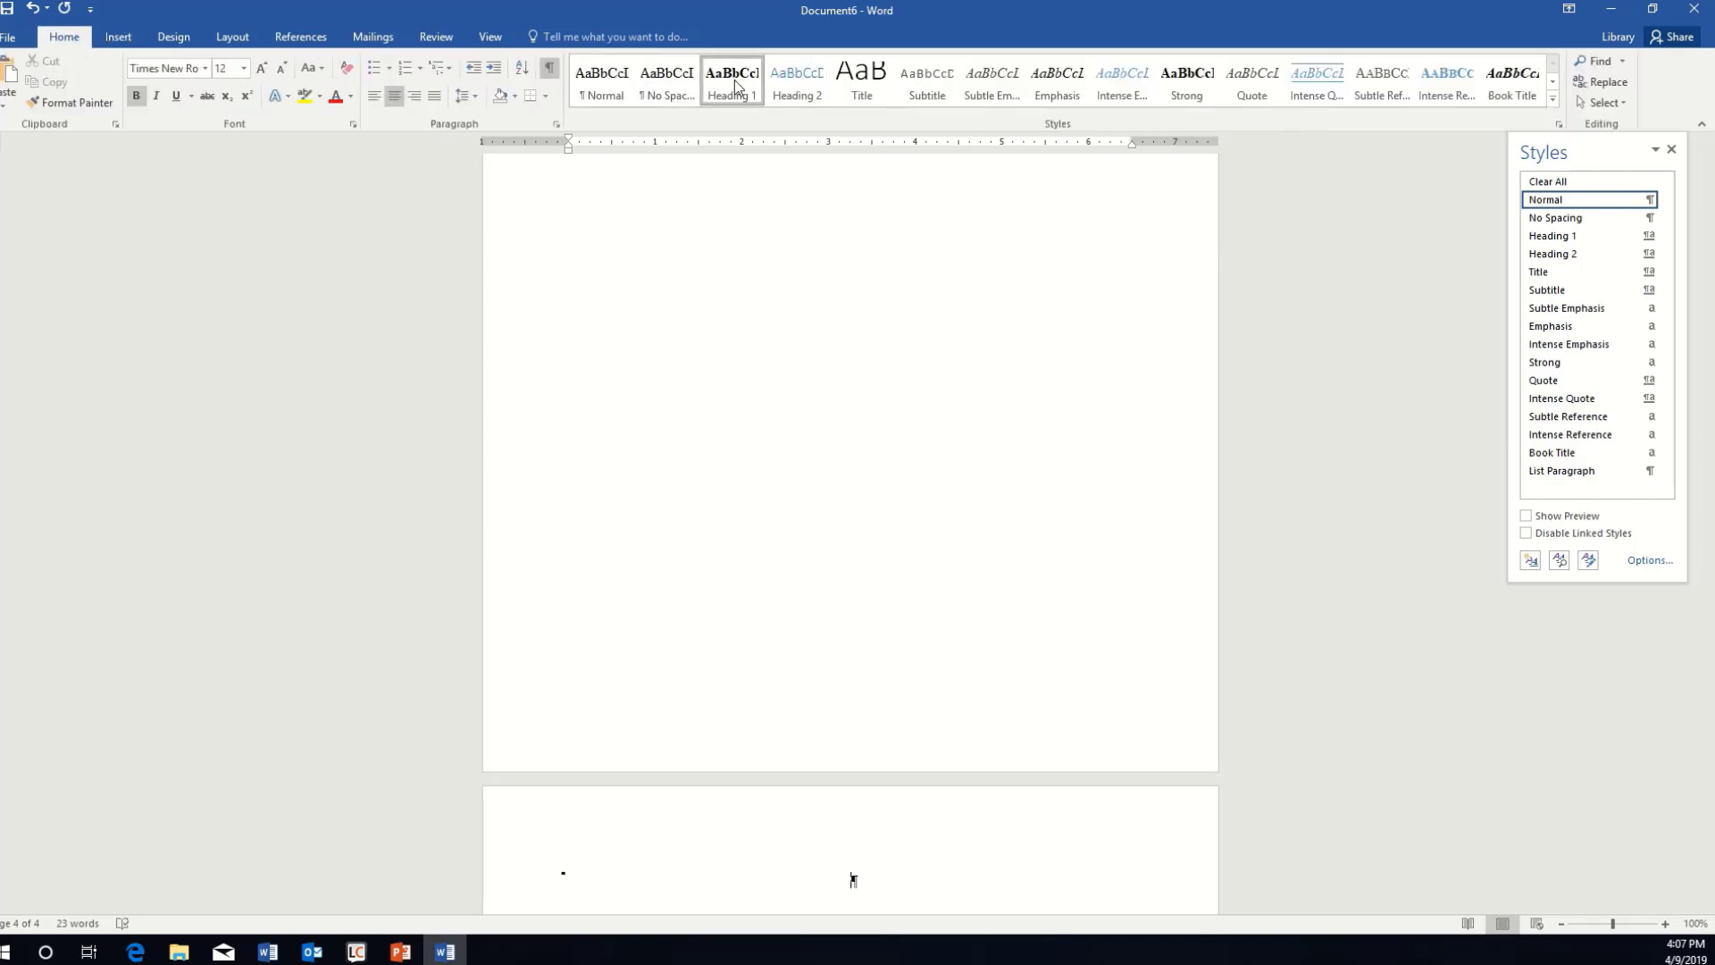
type("Bib")
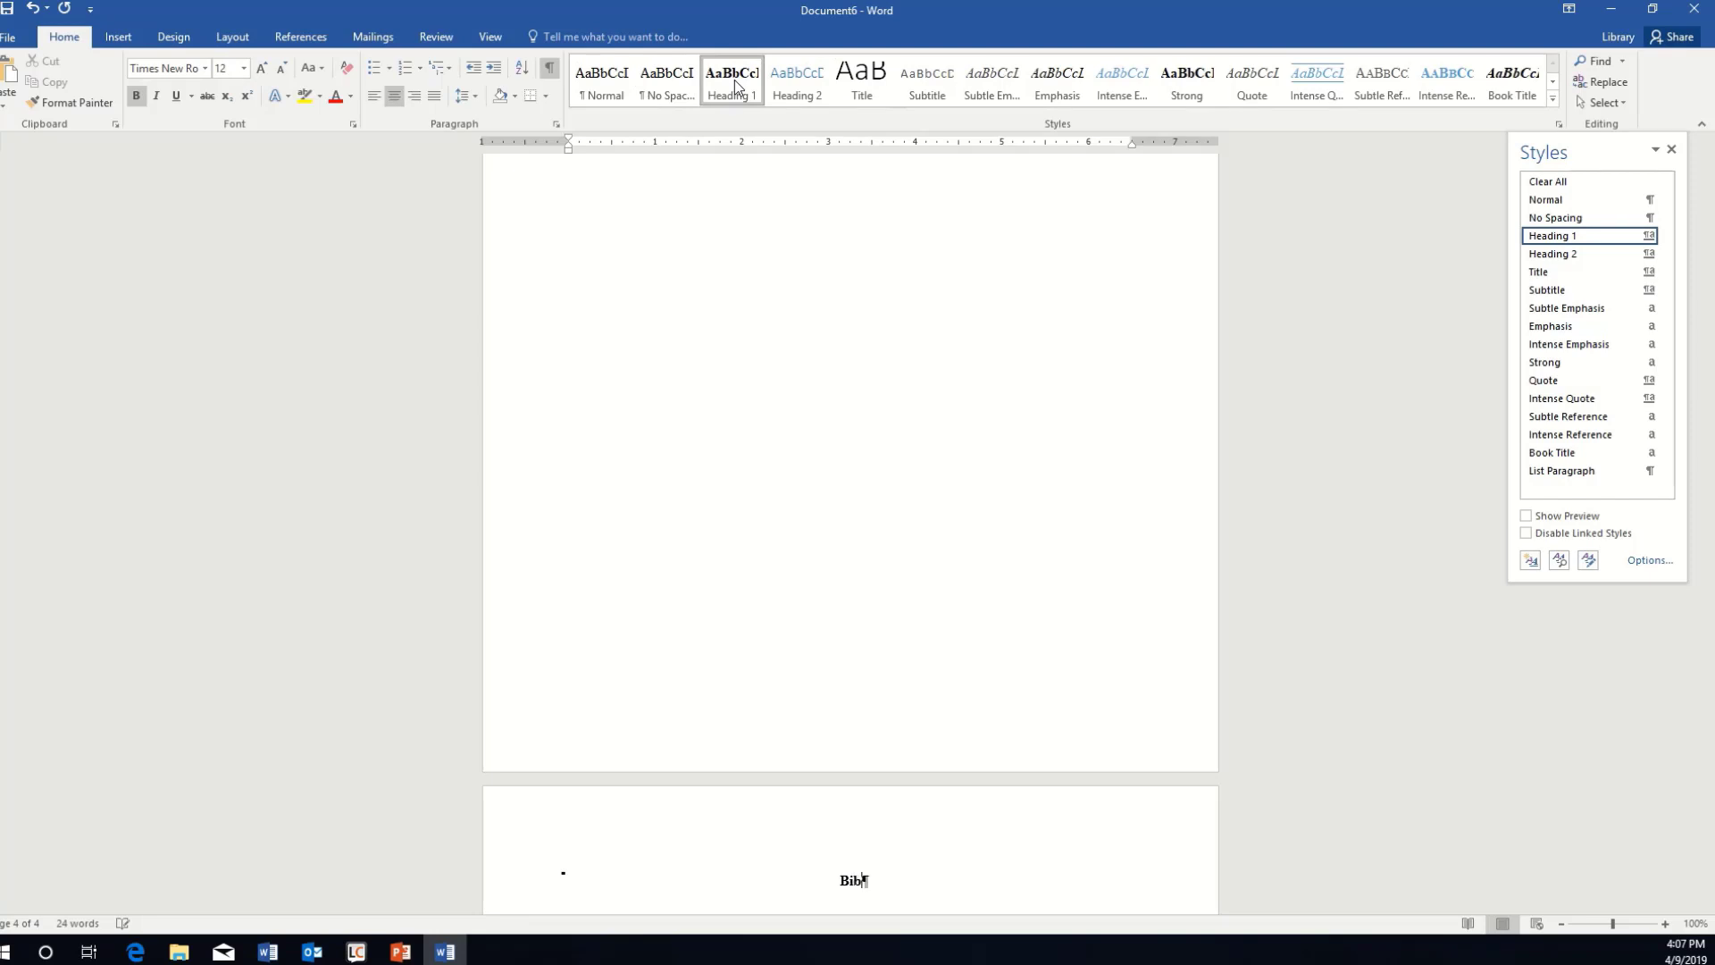
type("liography")
key("Return")
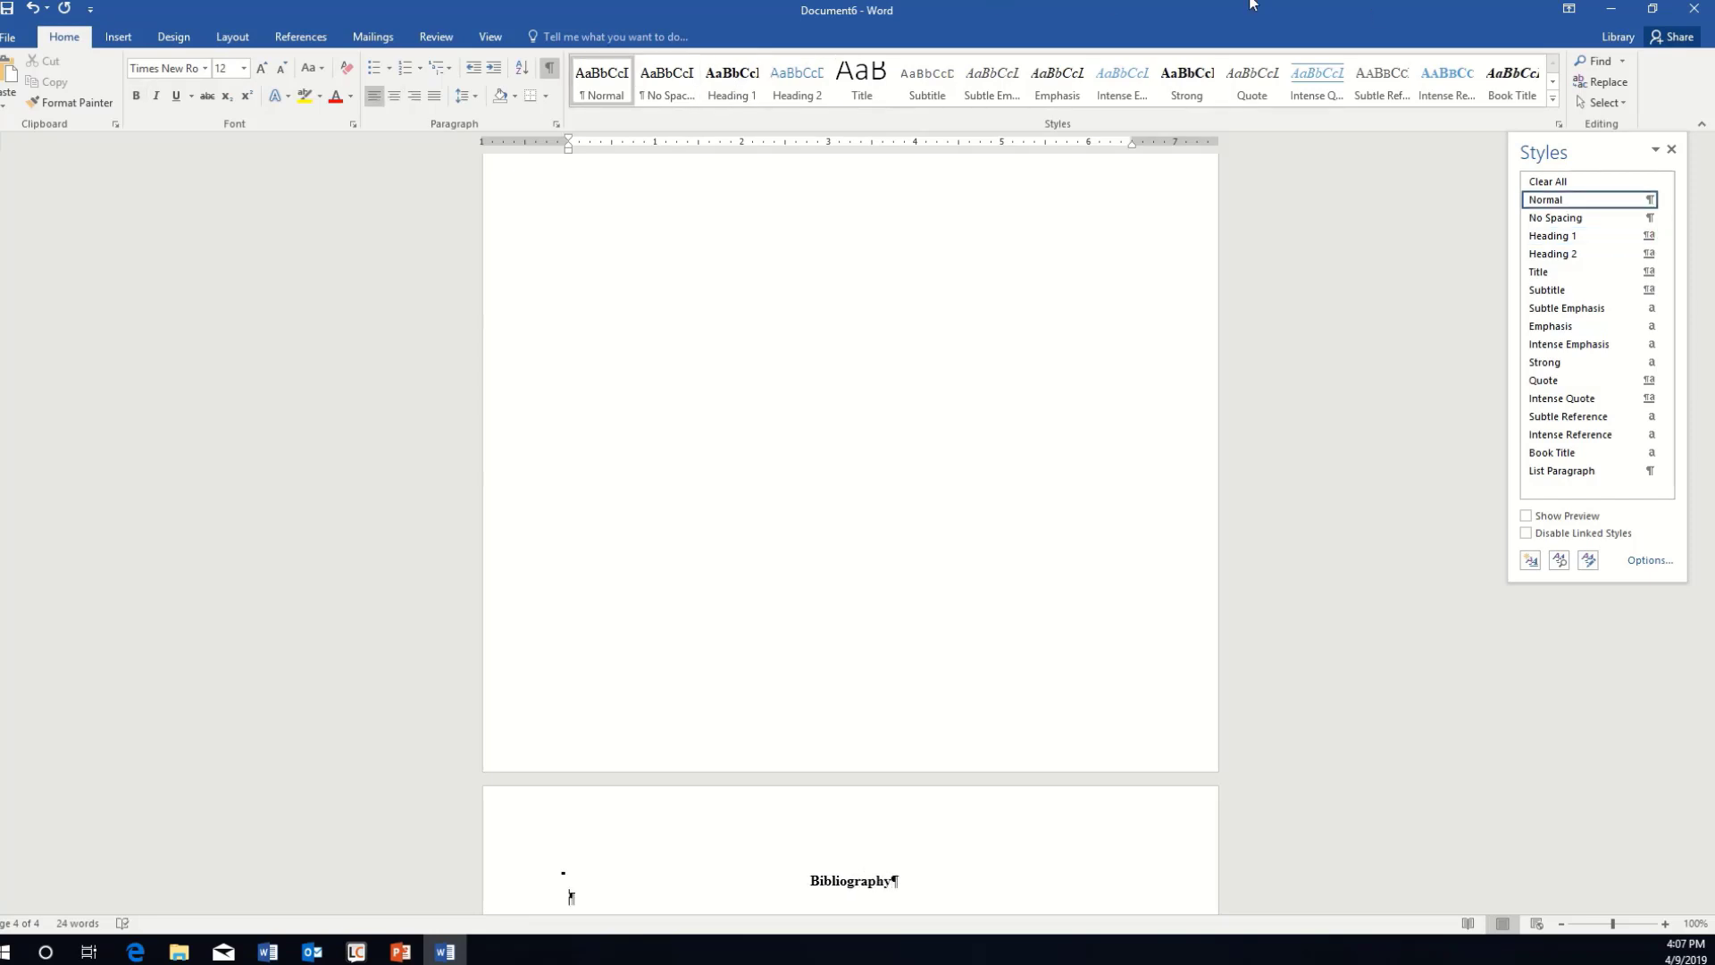
Close the Styles pane and hide the formatting marks in the document
left_click(1671, 150)
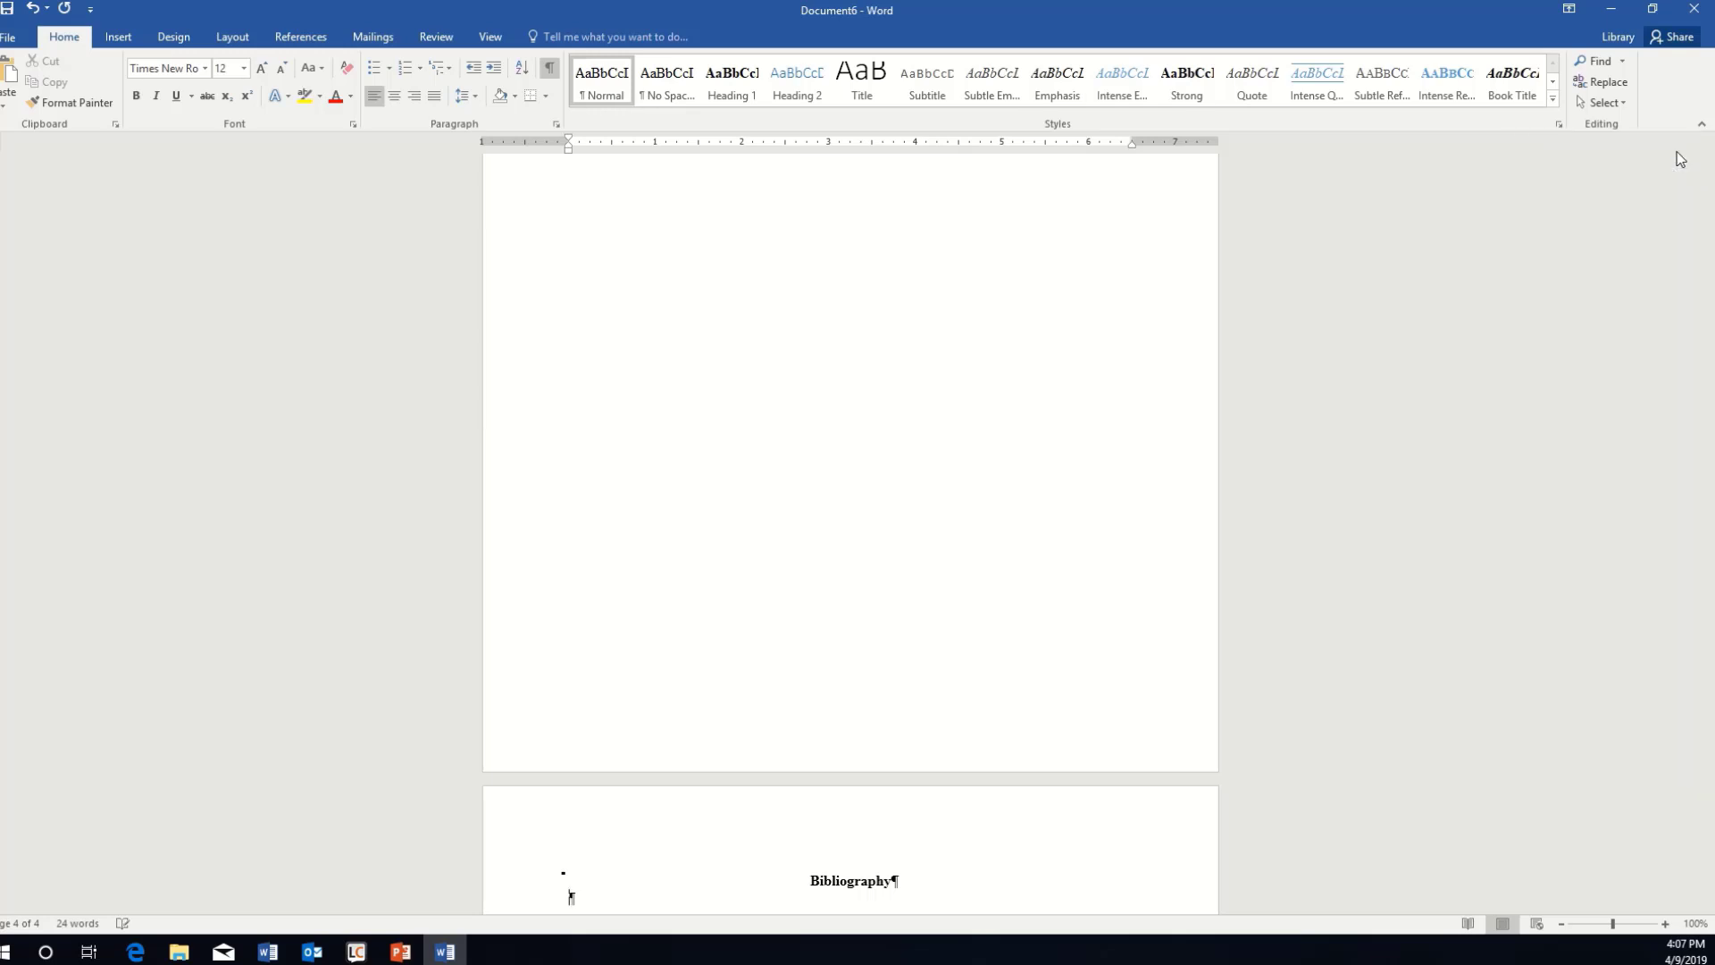
left_click_drag(1705, 621, 1616, 140)
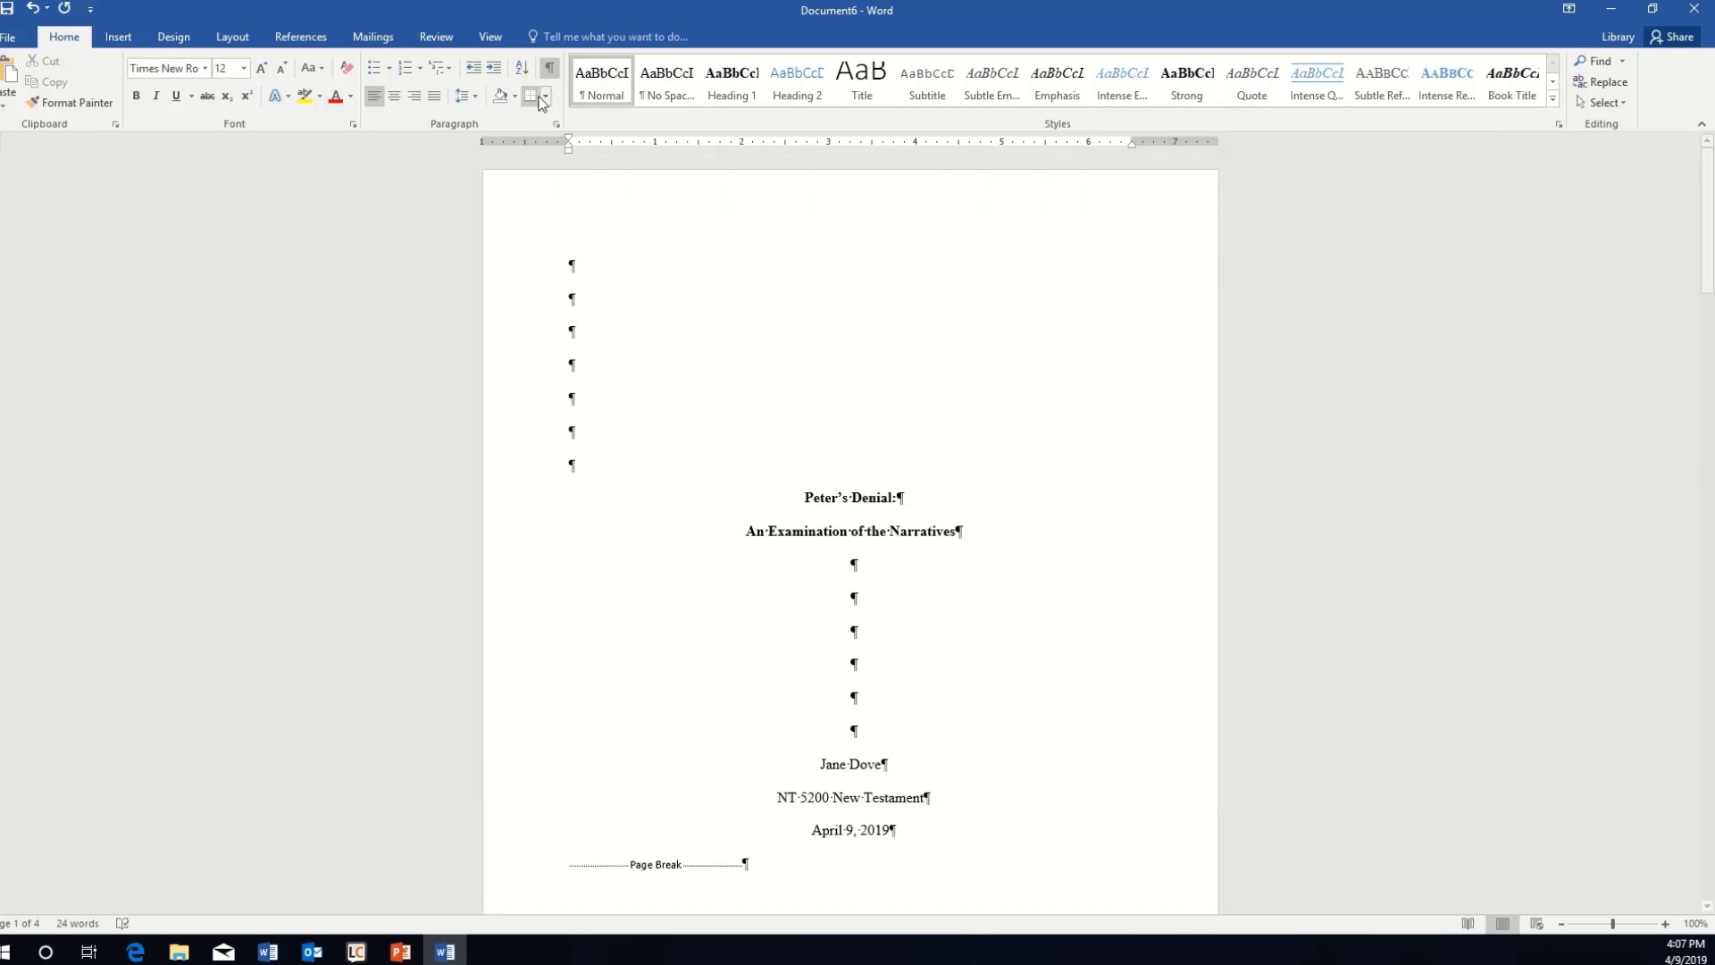
left_click(550, 70)
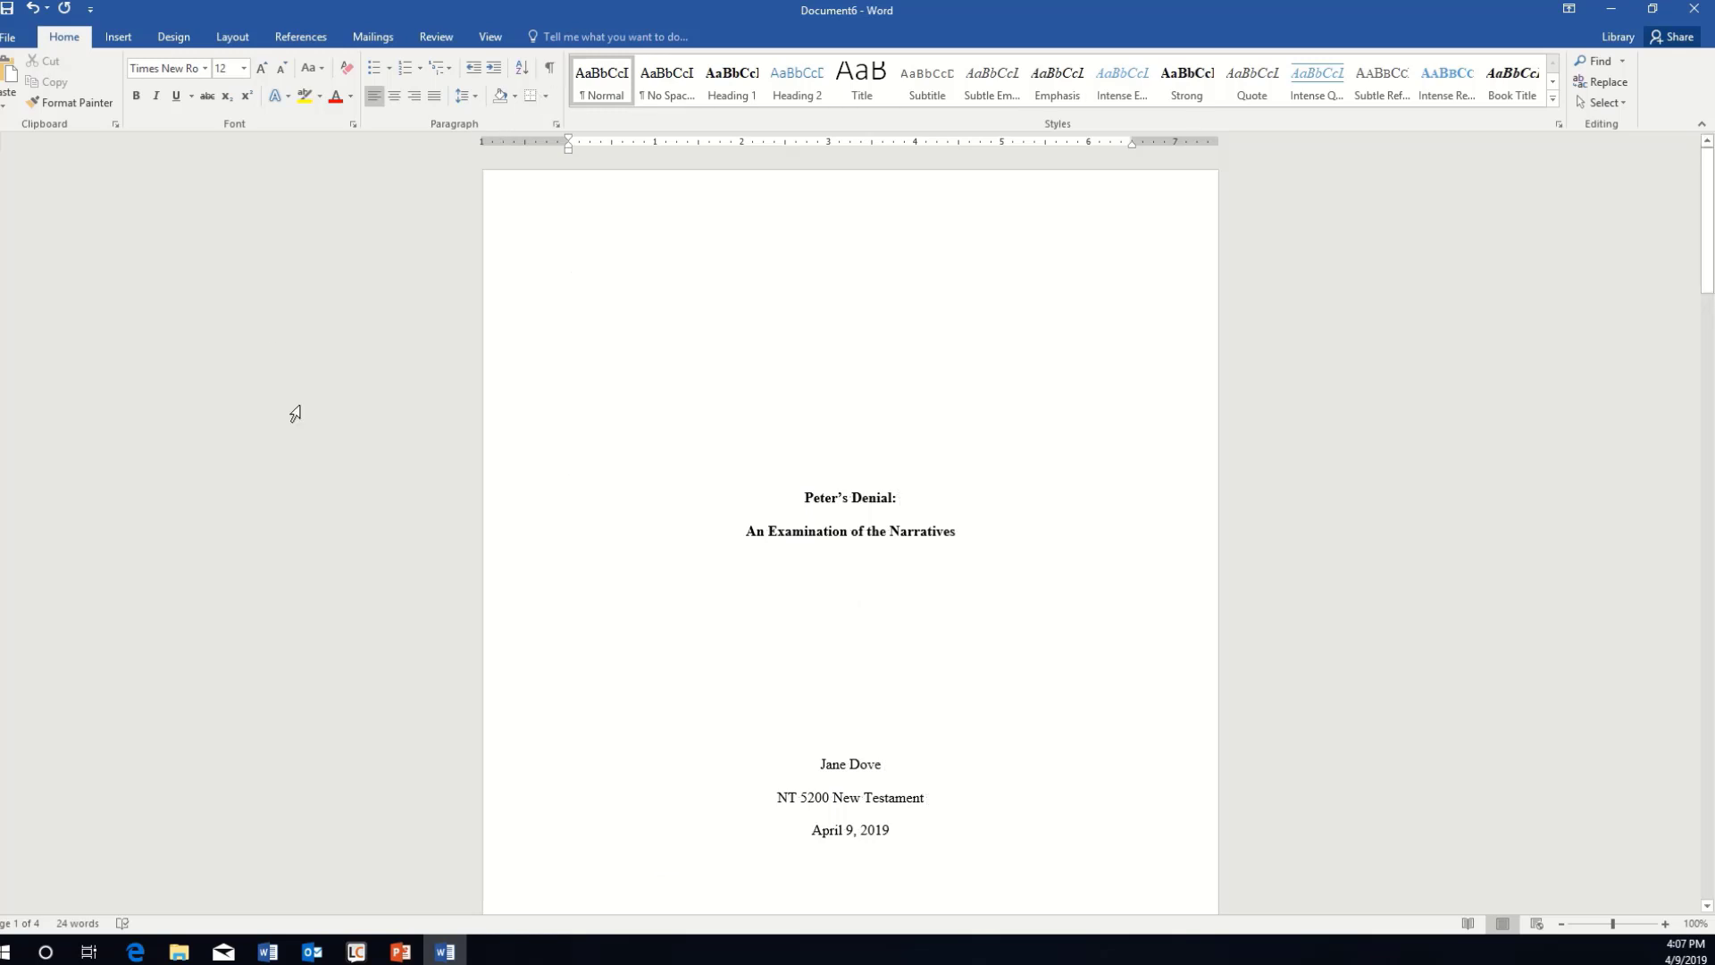
Set the page number format of the title page's section to i, ii, iii, starting at i
scroll(779, 509, "down", 2)
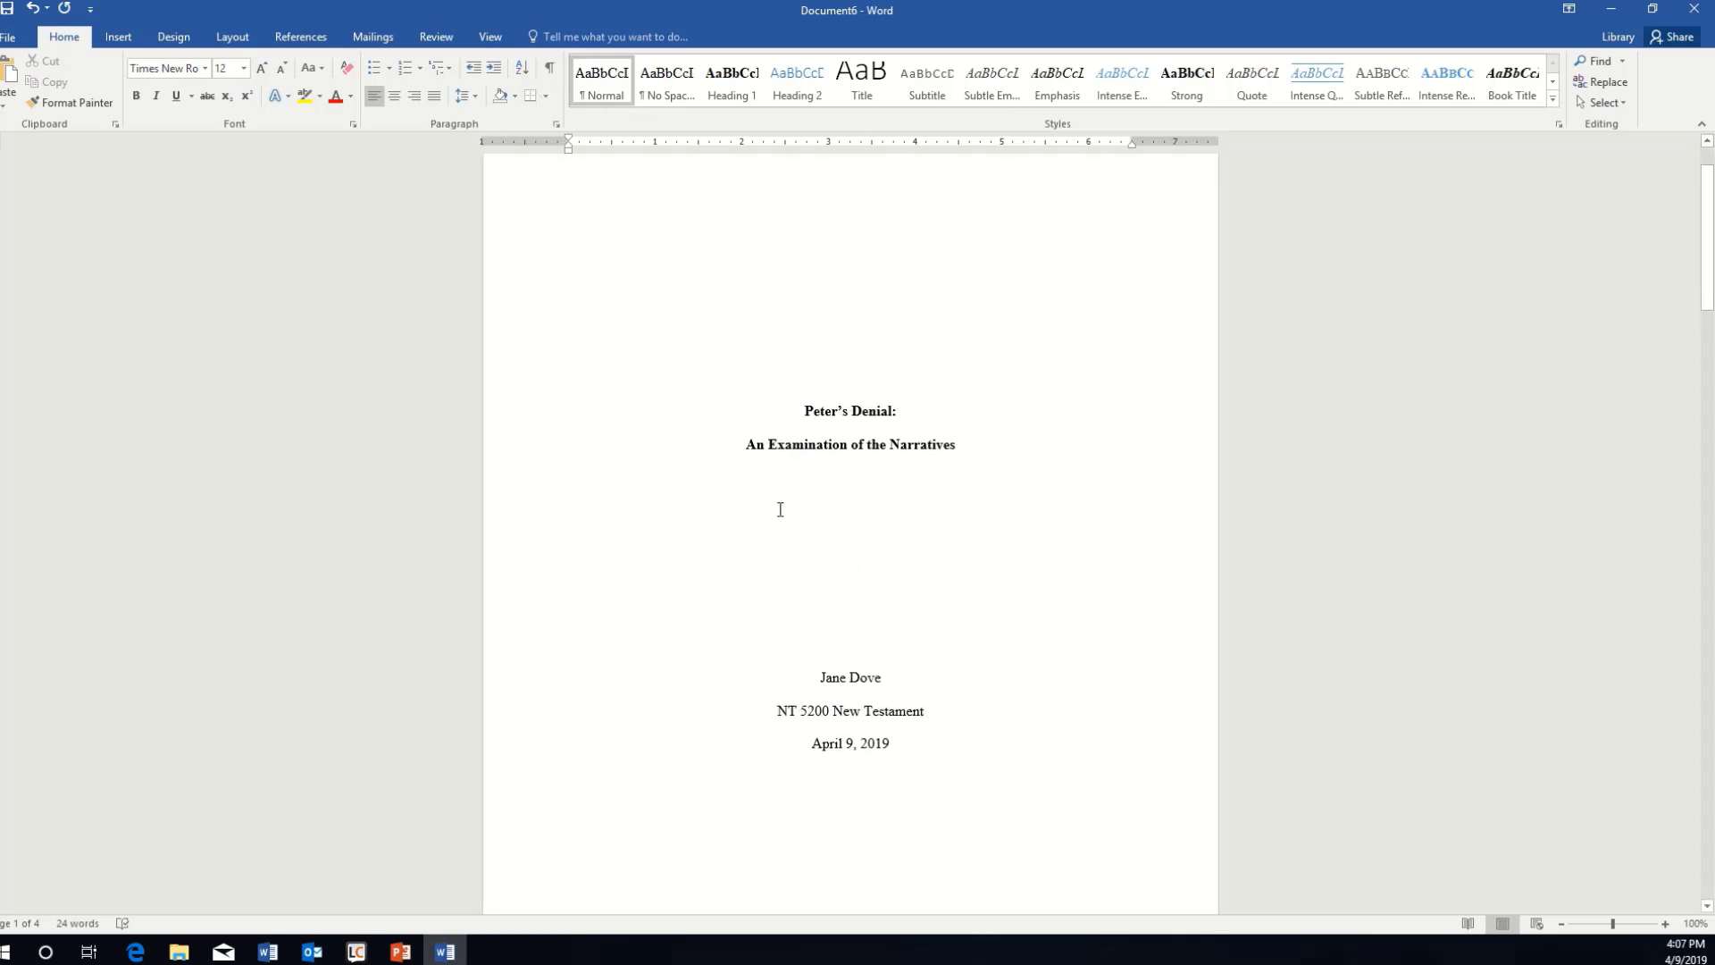
left_click(844, 438)
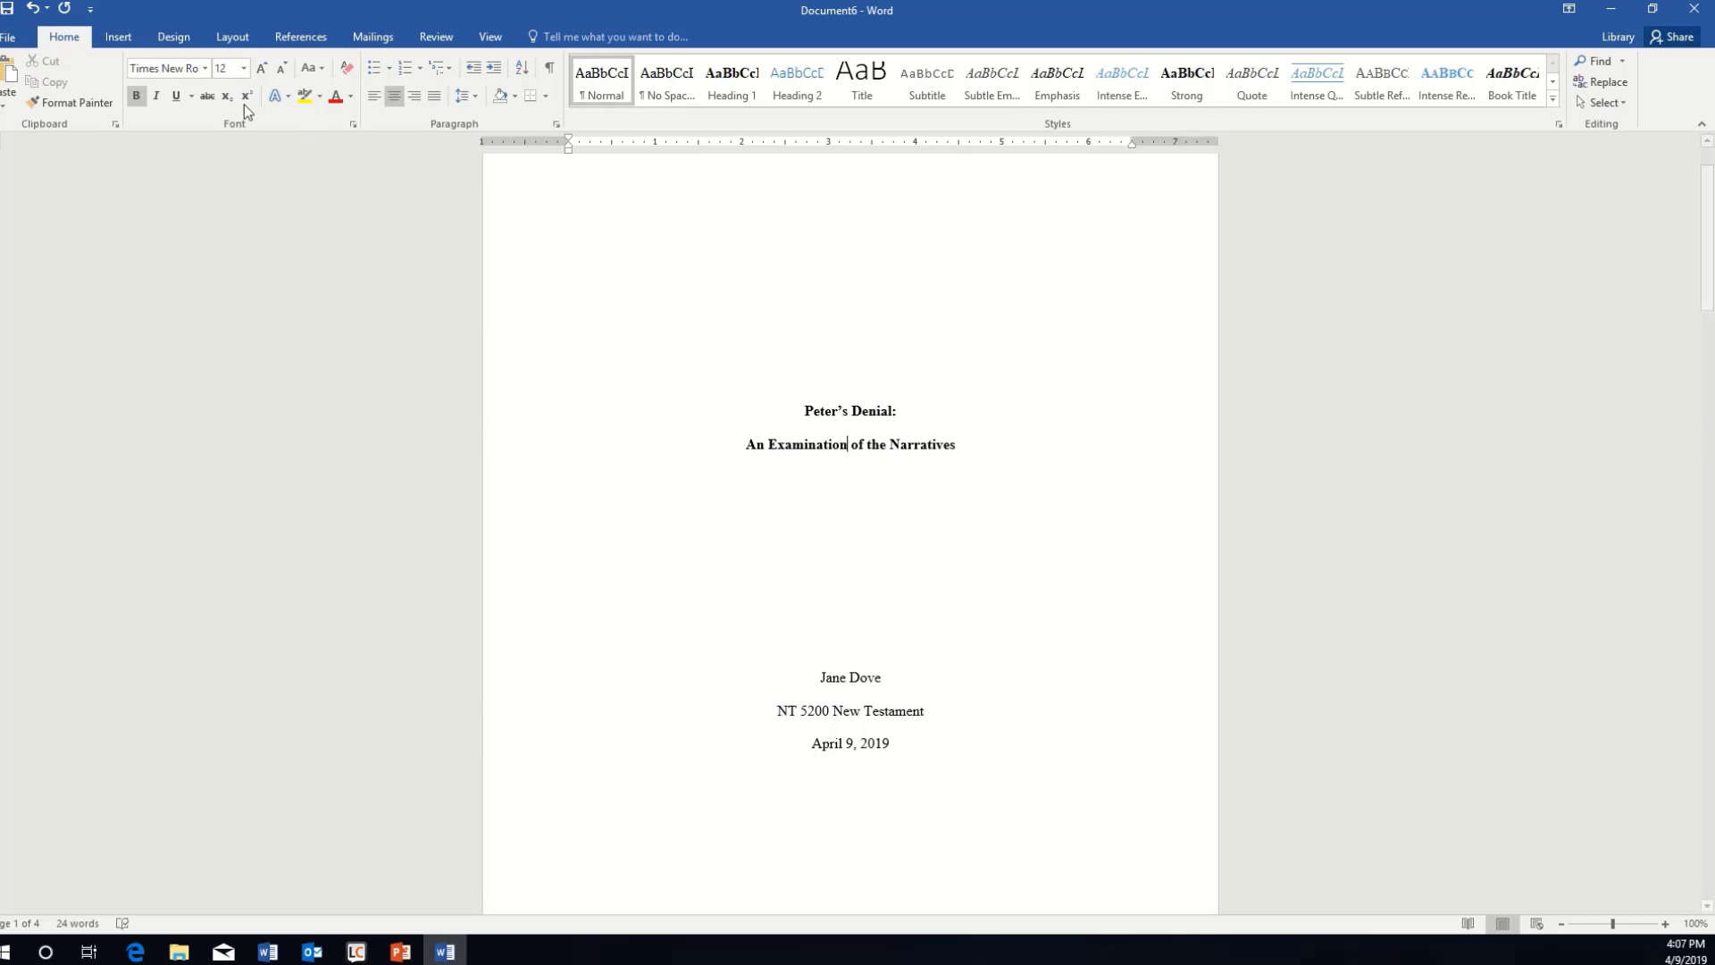
left_click(119, 39)
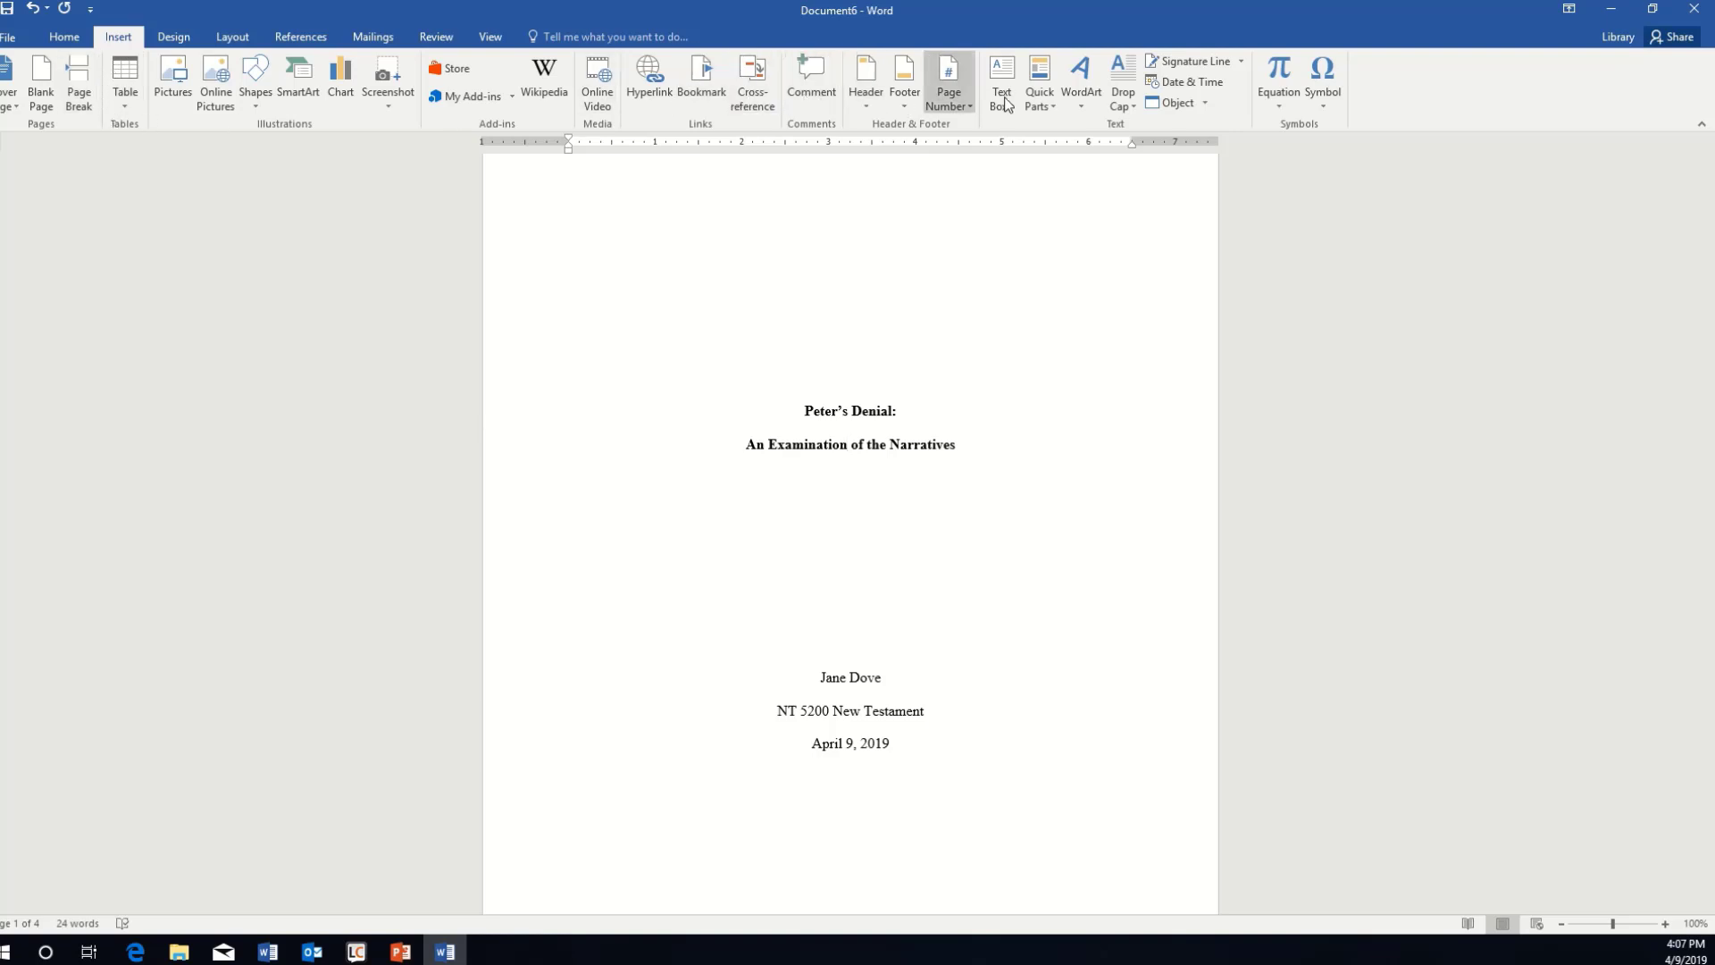
left_click(967, 104)
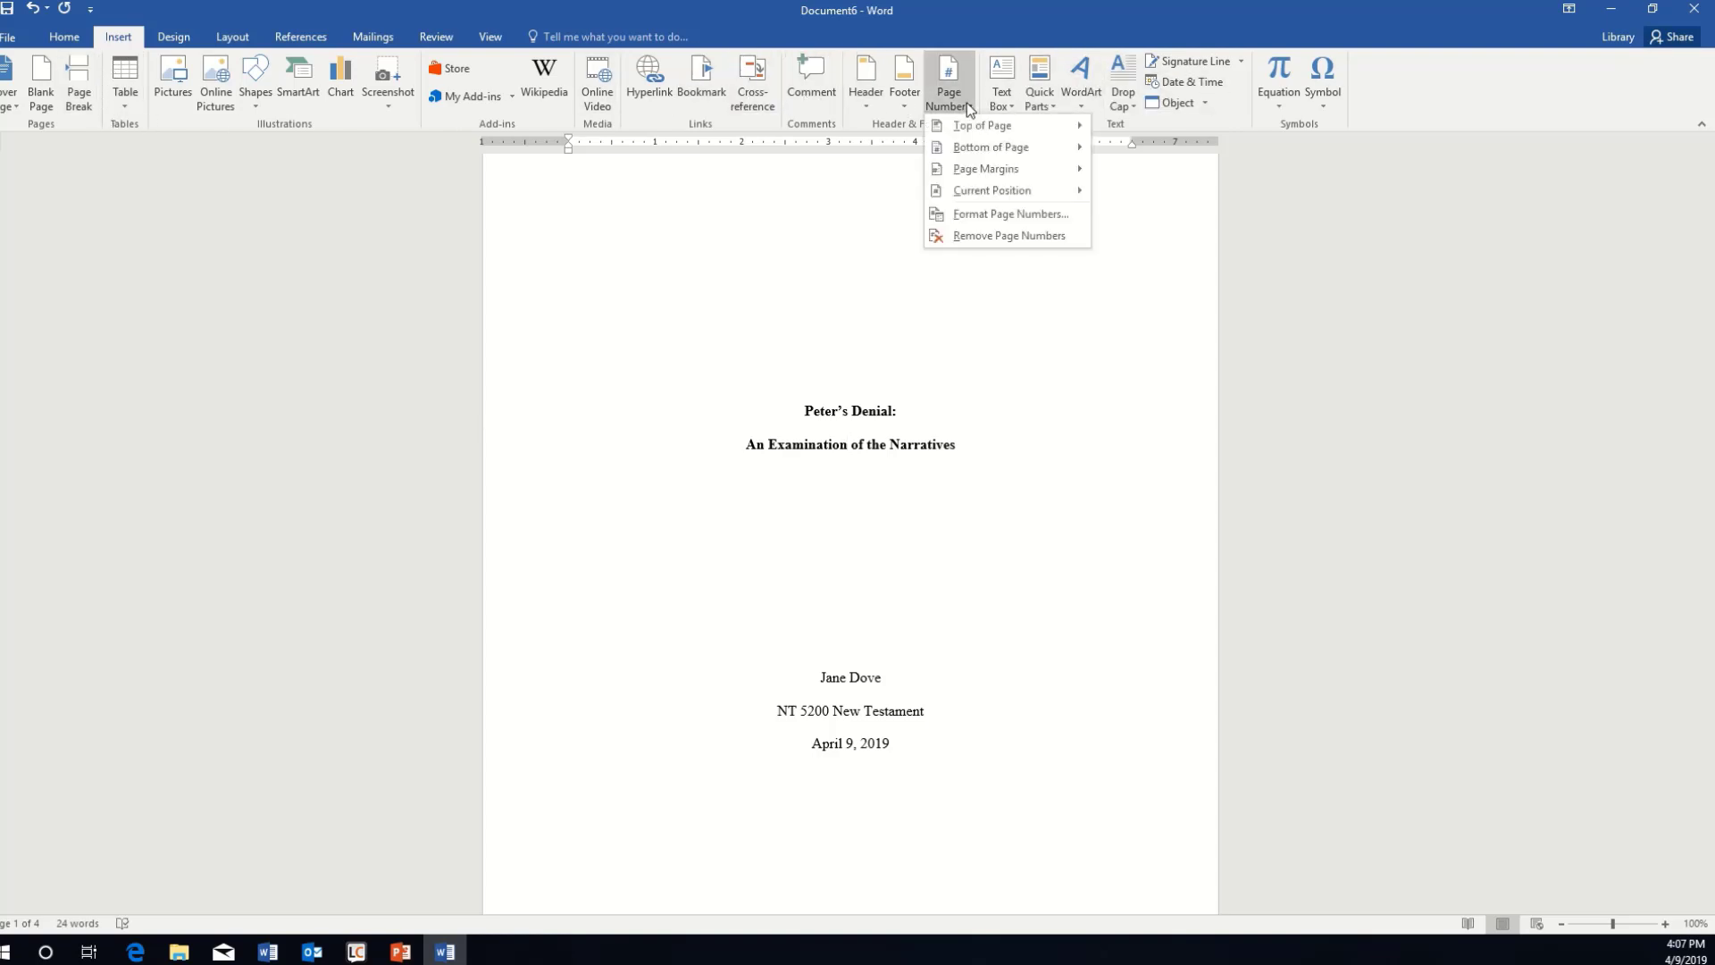
left_click(1016, 220)
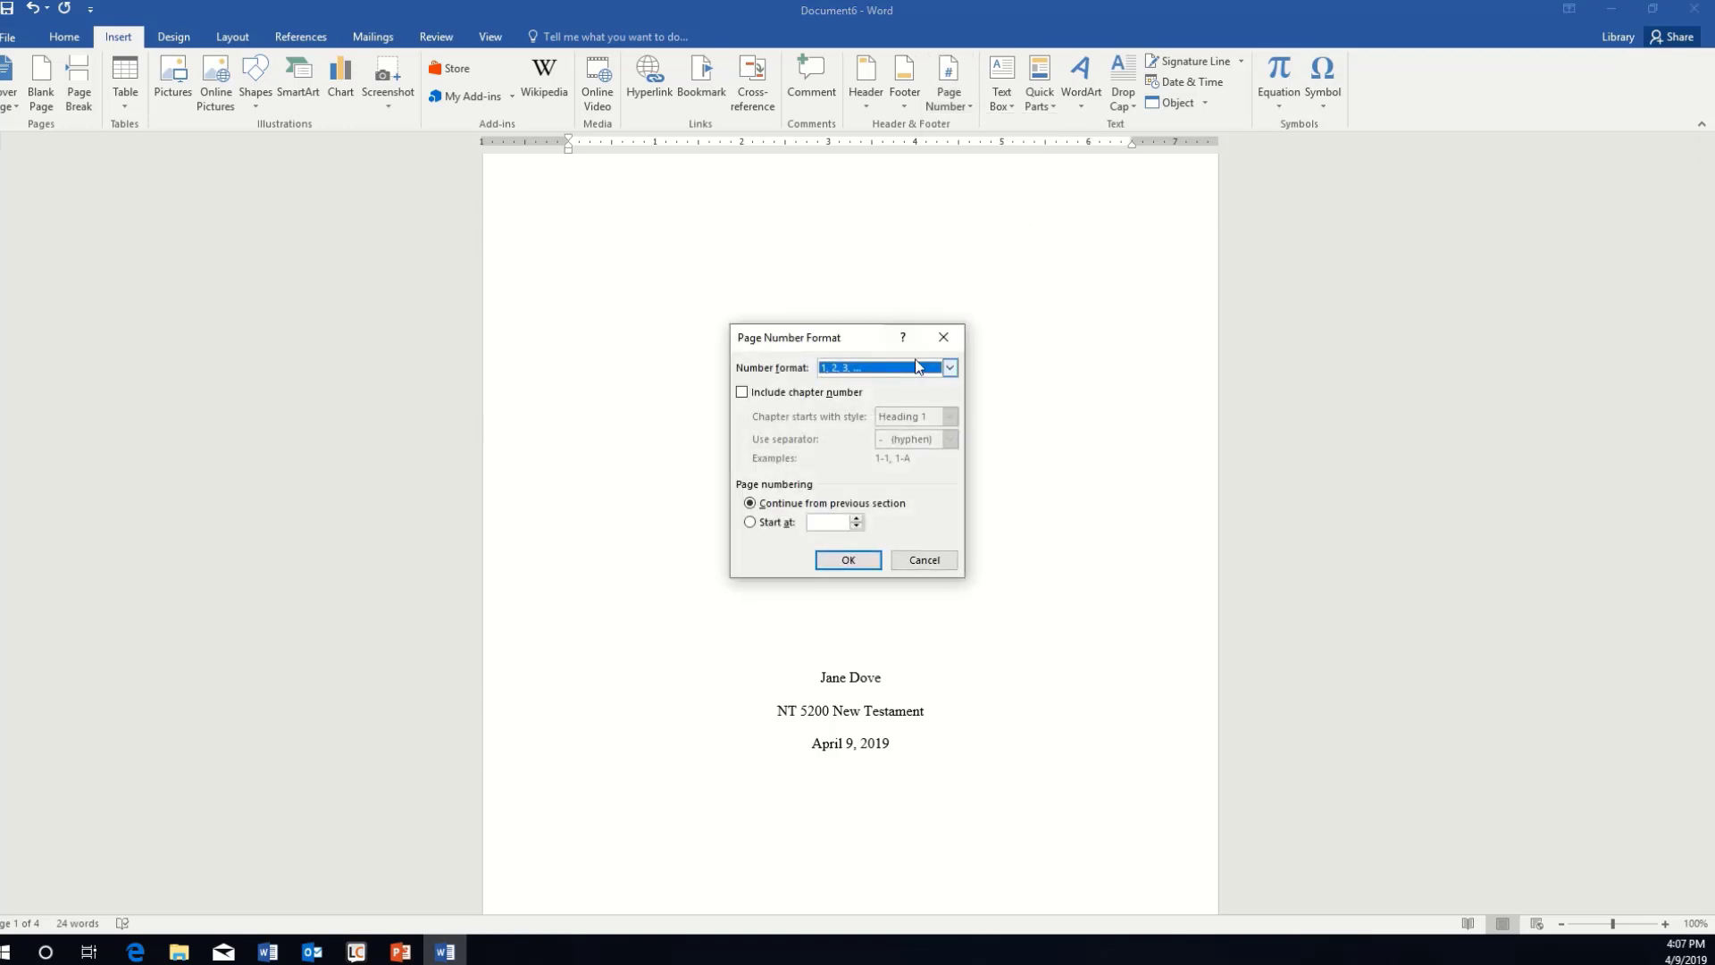
left_click(951, 368)
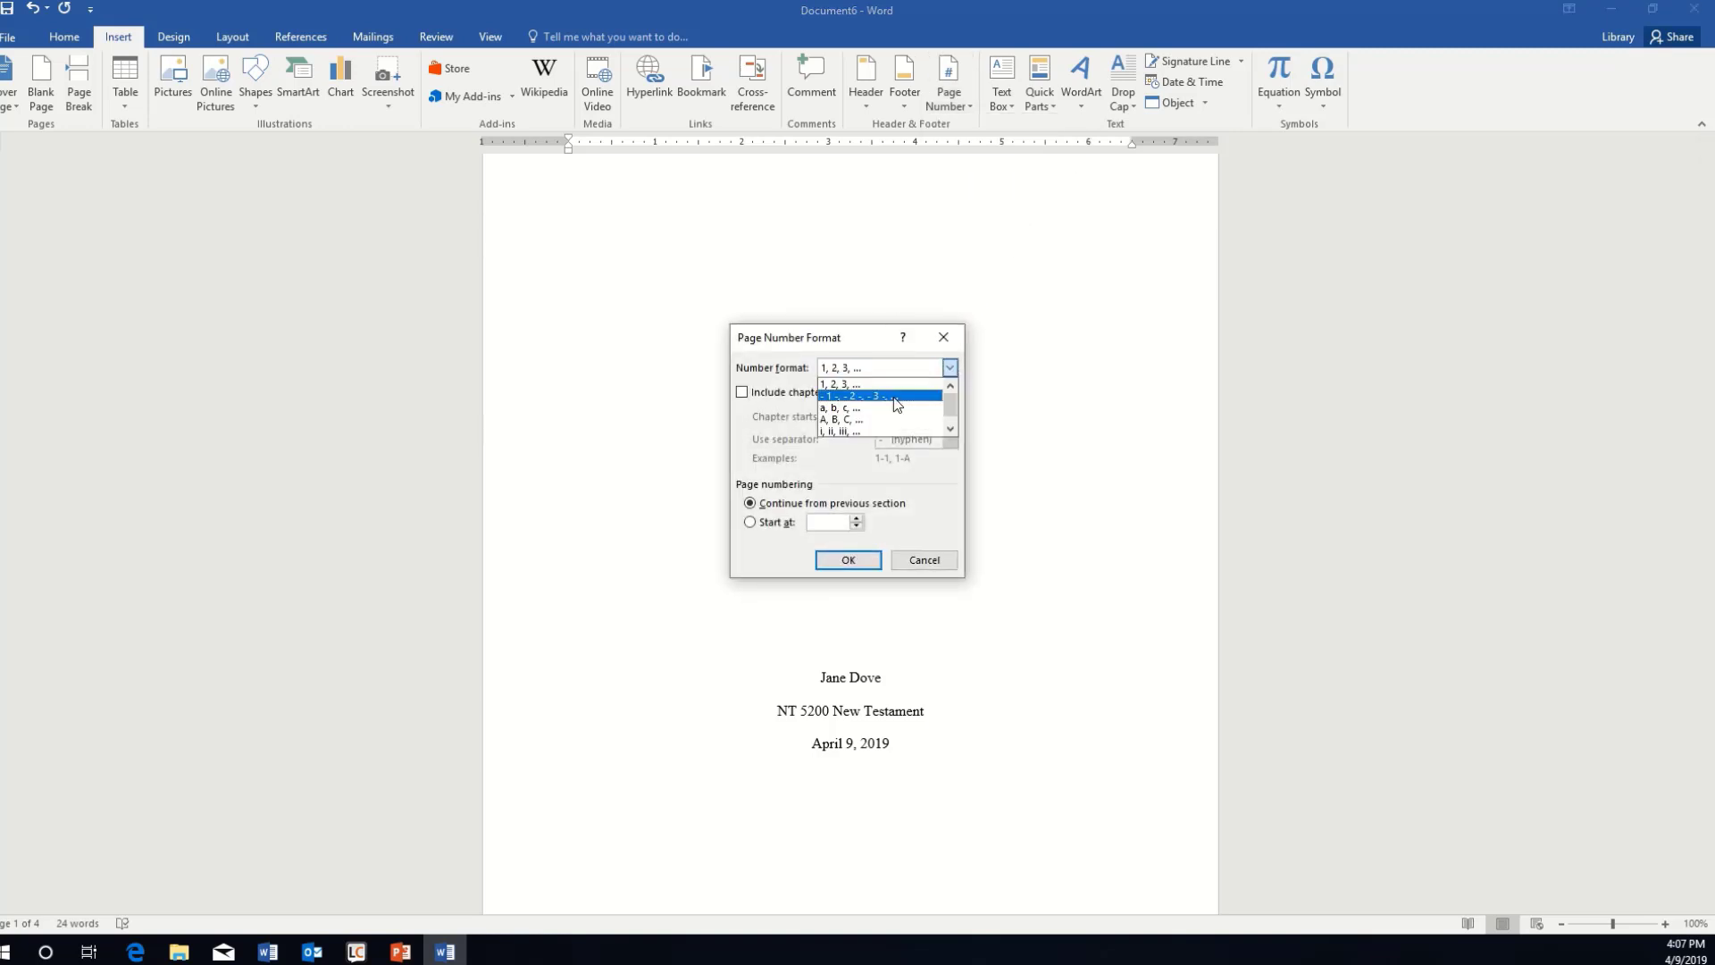
left_click(851, 434)
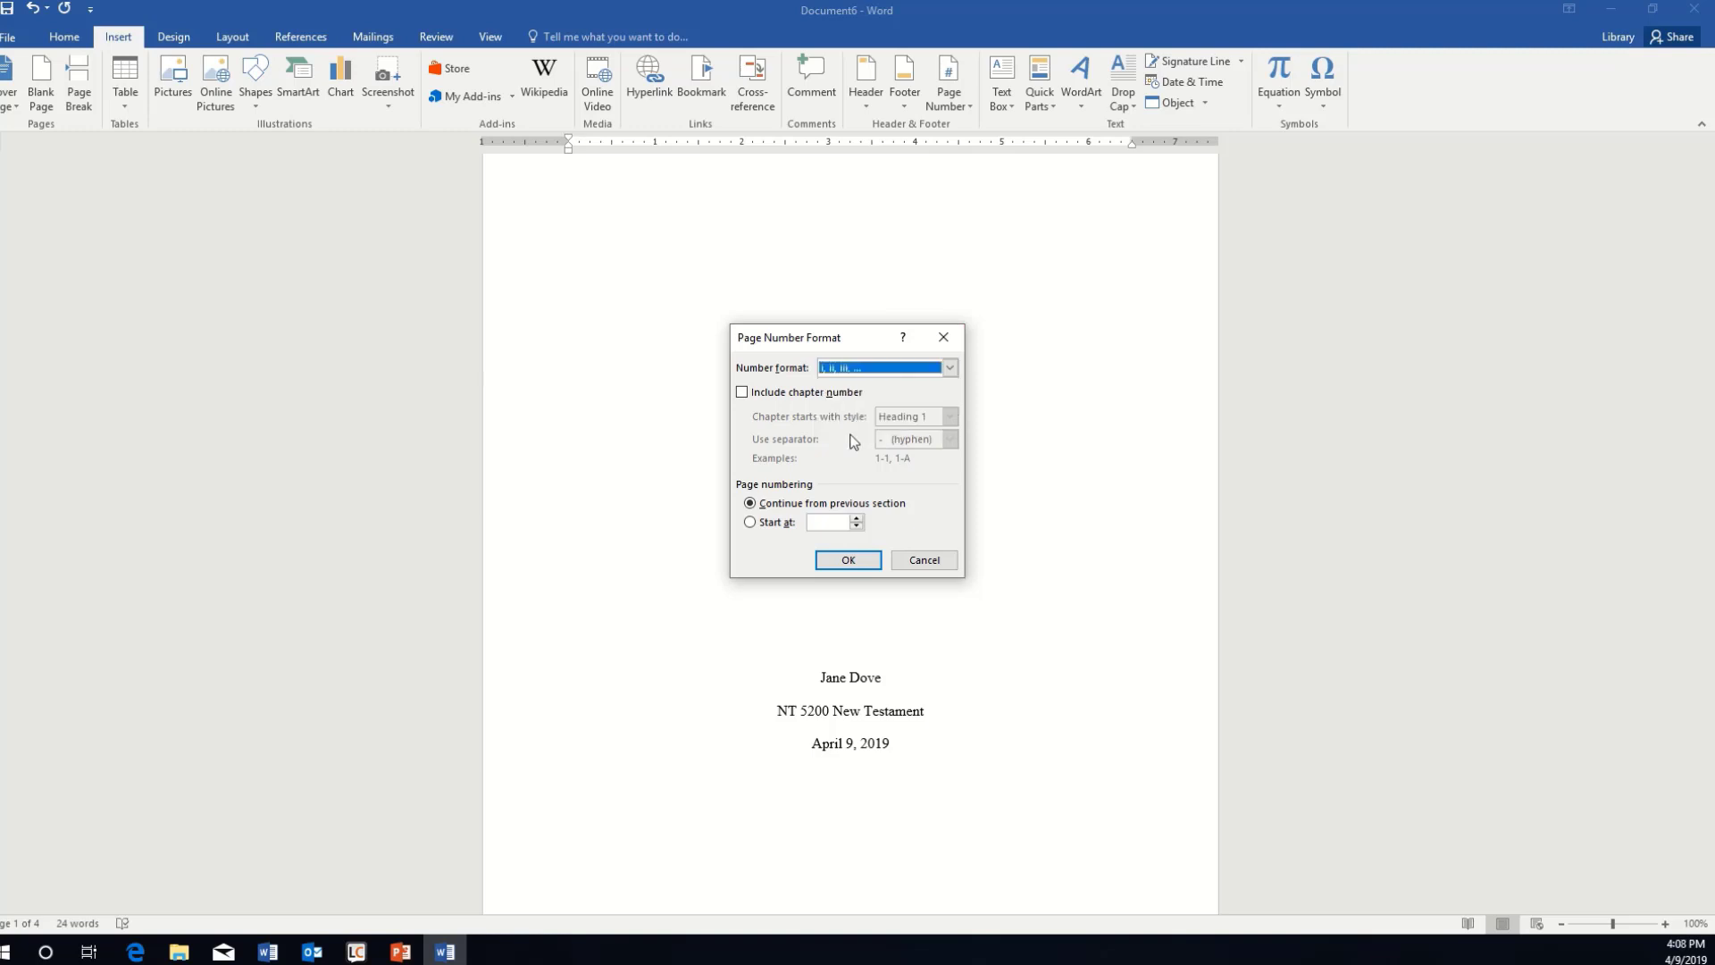
left_click(750, 521)
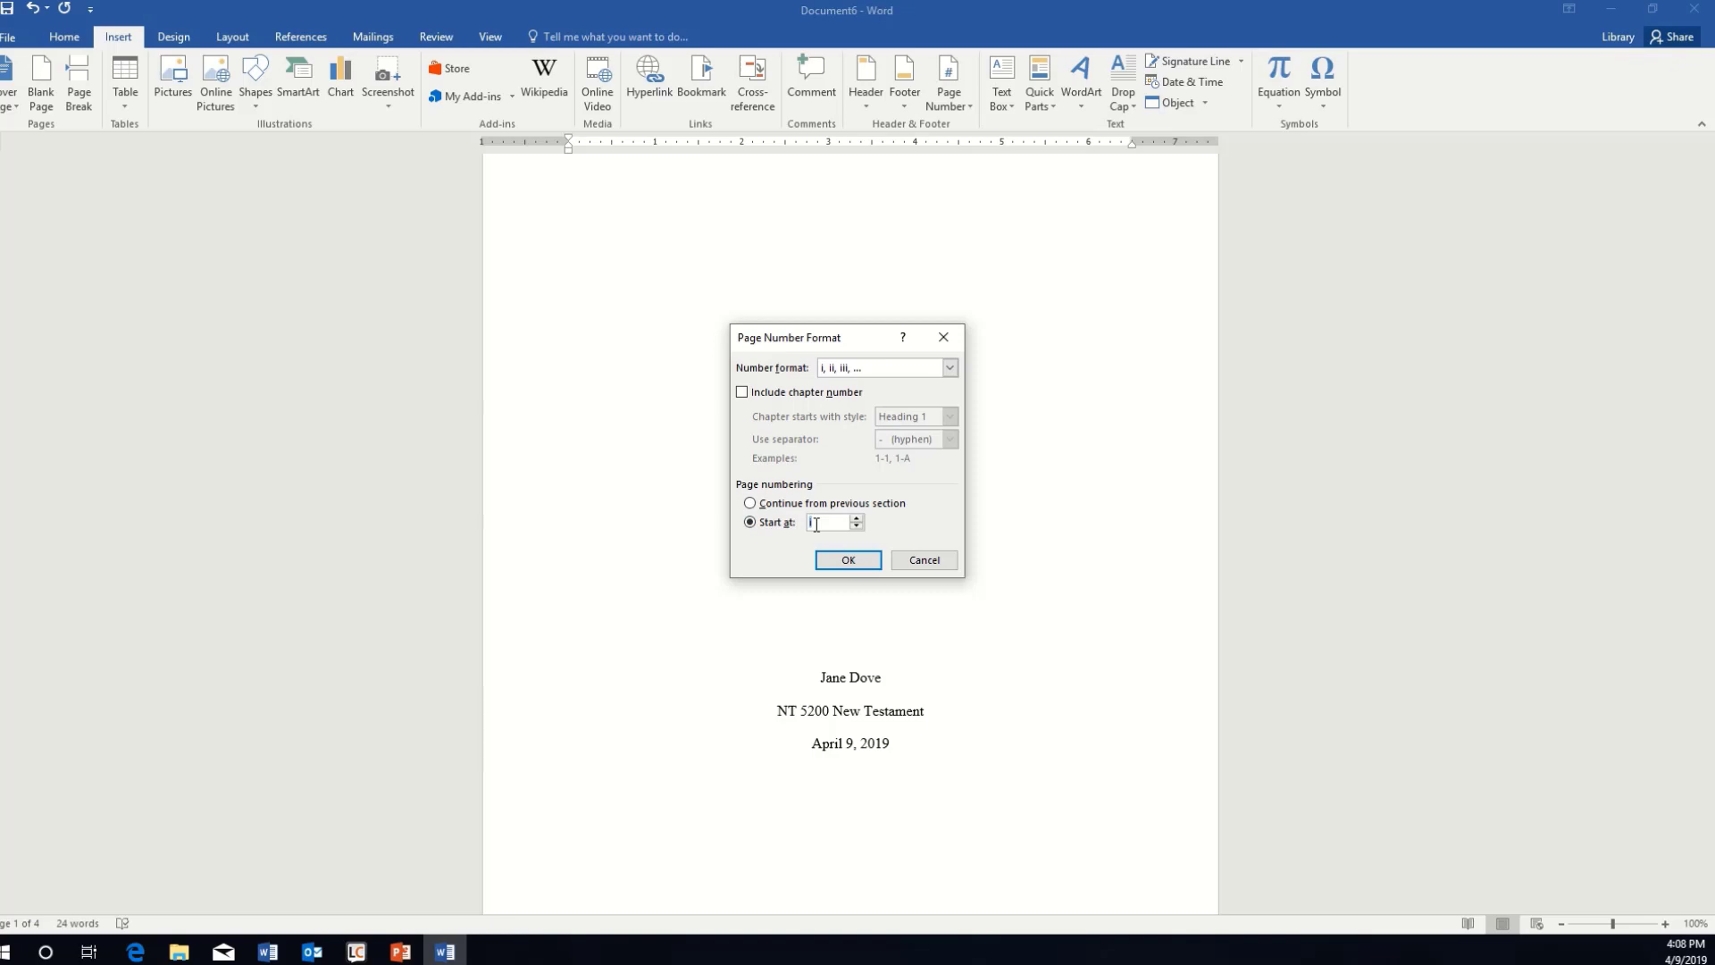
left_click(844, 560)
Insert centred page numbers at the bottom of the page using the Plain Number 2 style
scroll(848, 544, "down", 5)
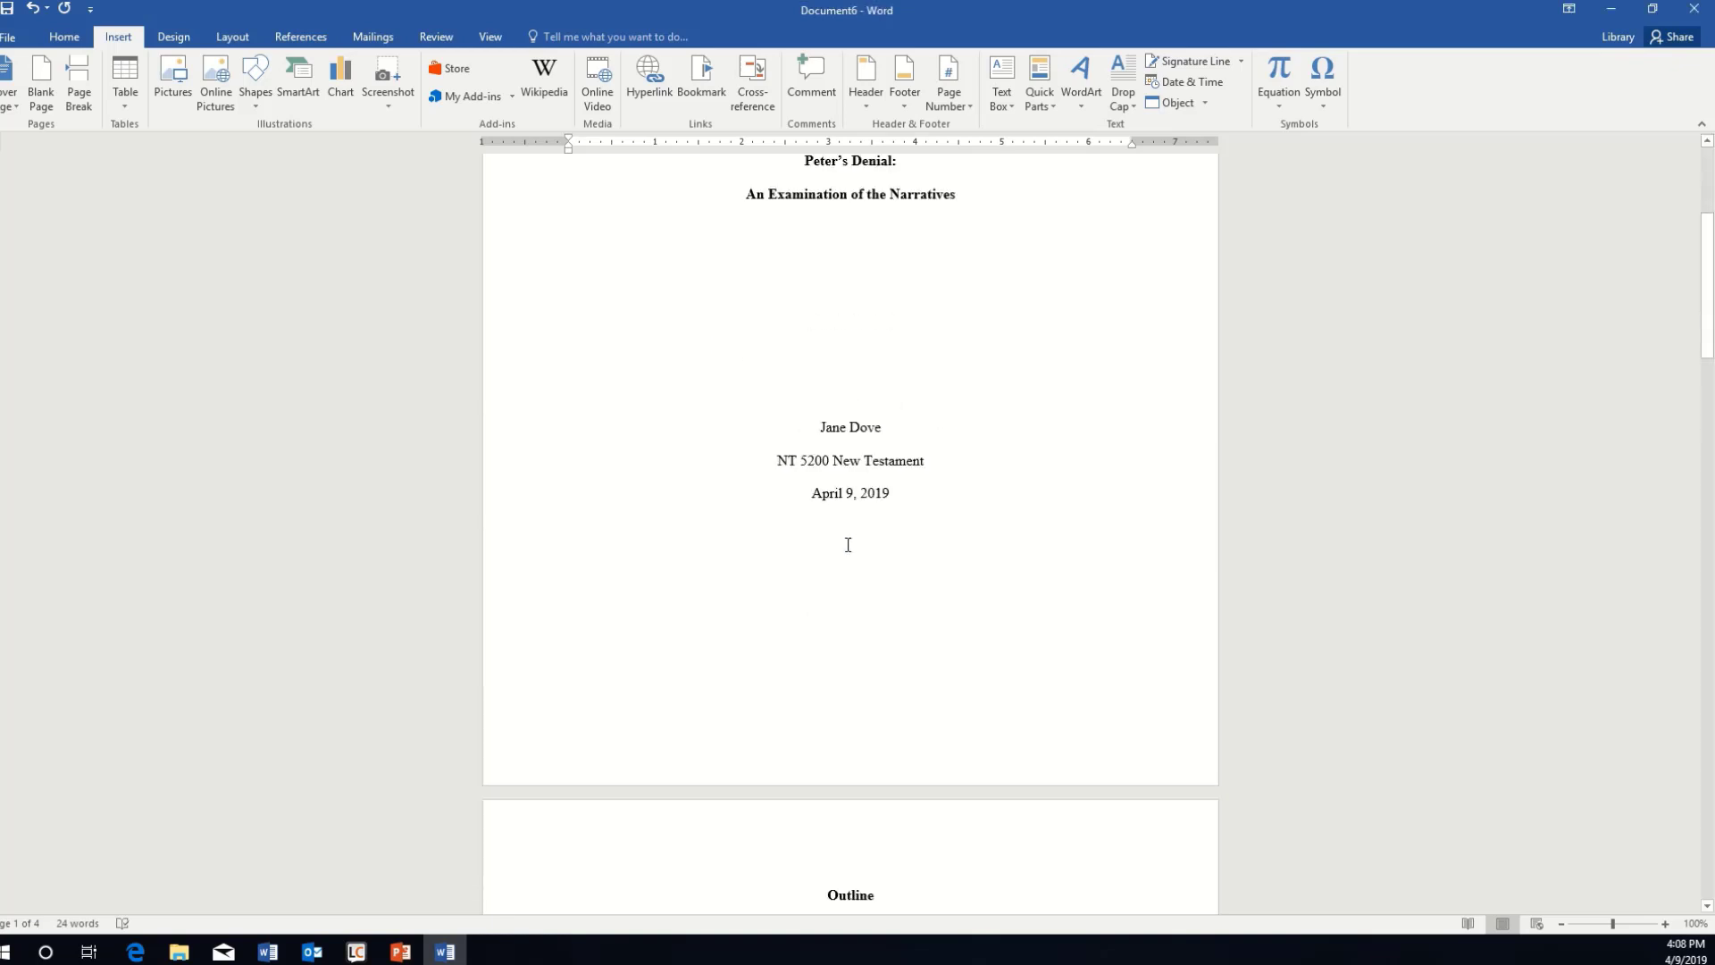
scroll(848, 544, "down", 12)
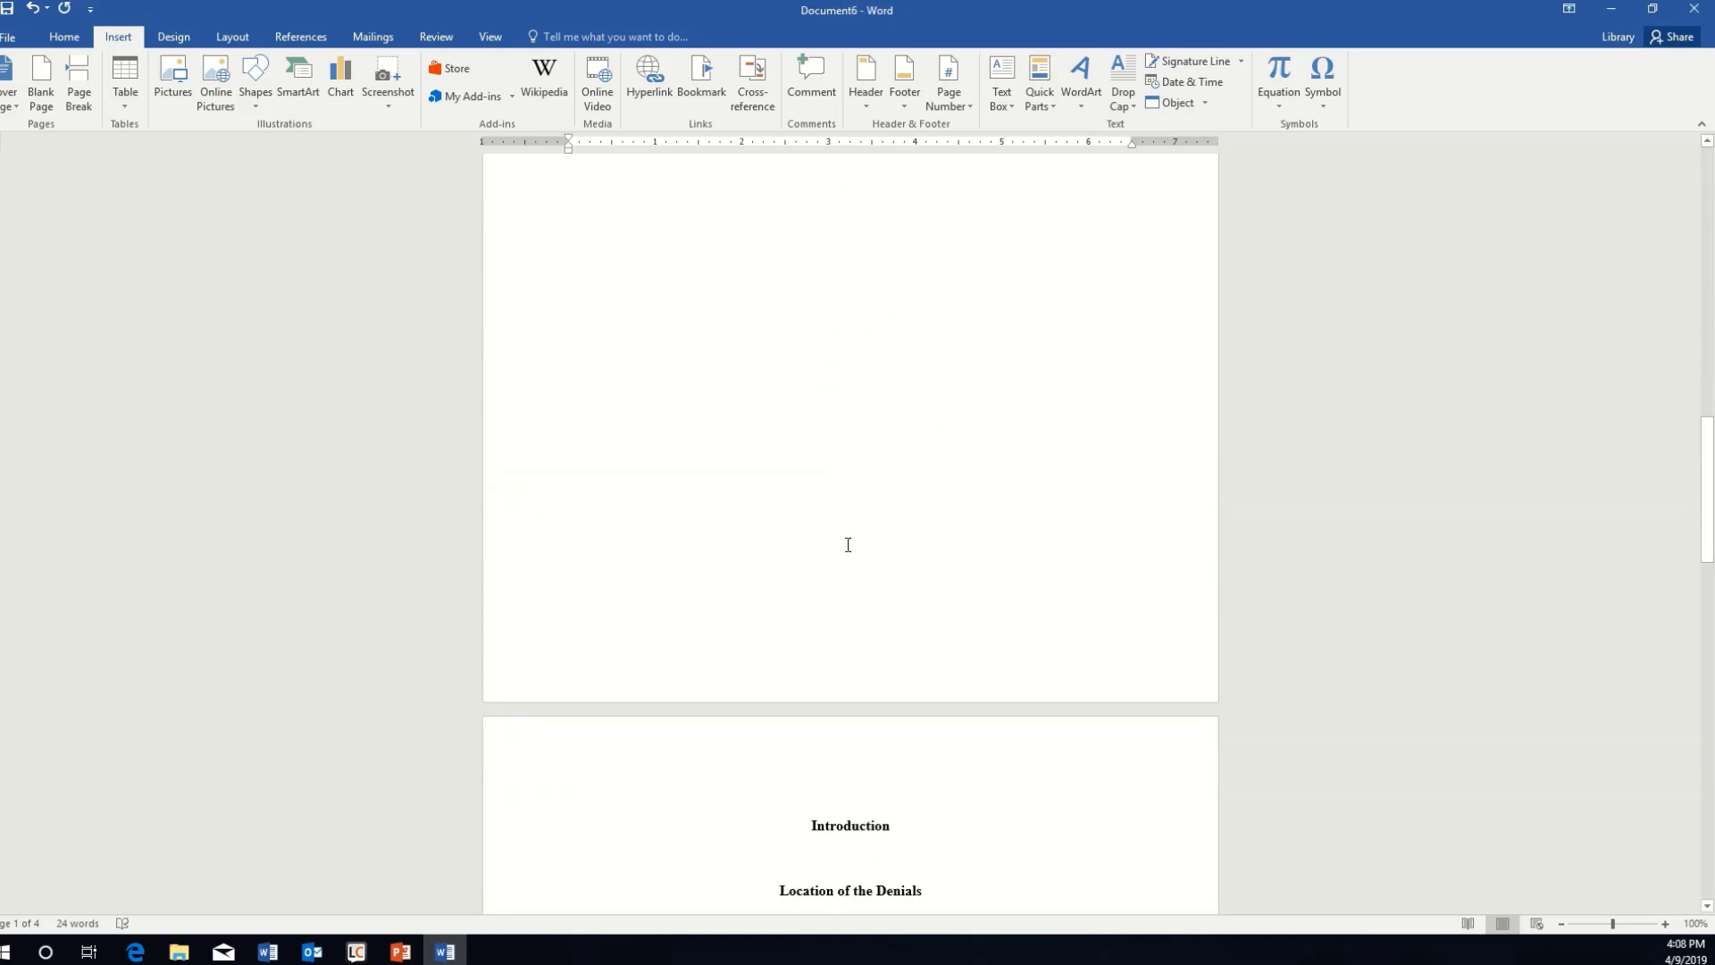
scroll(847, 544, "up", 8)
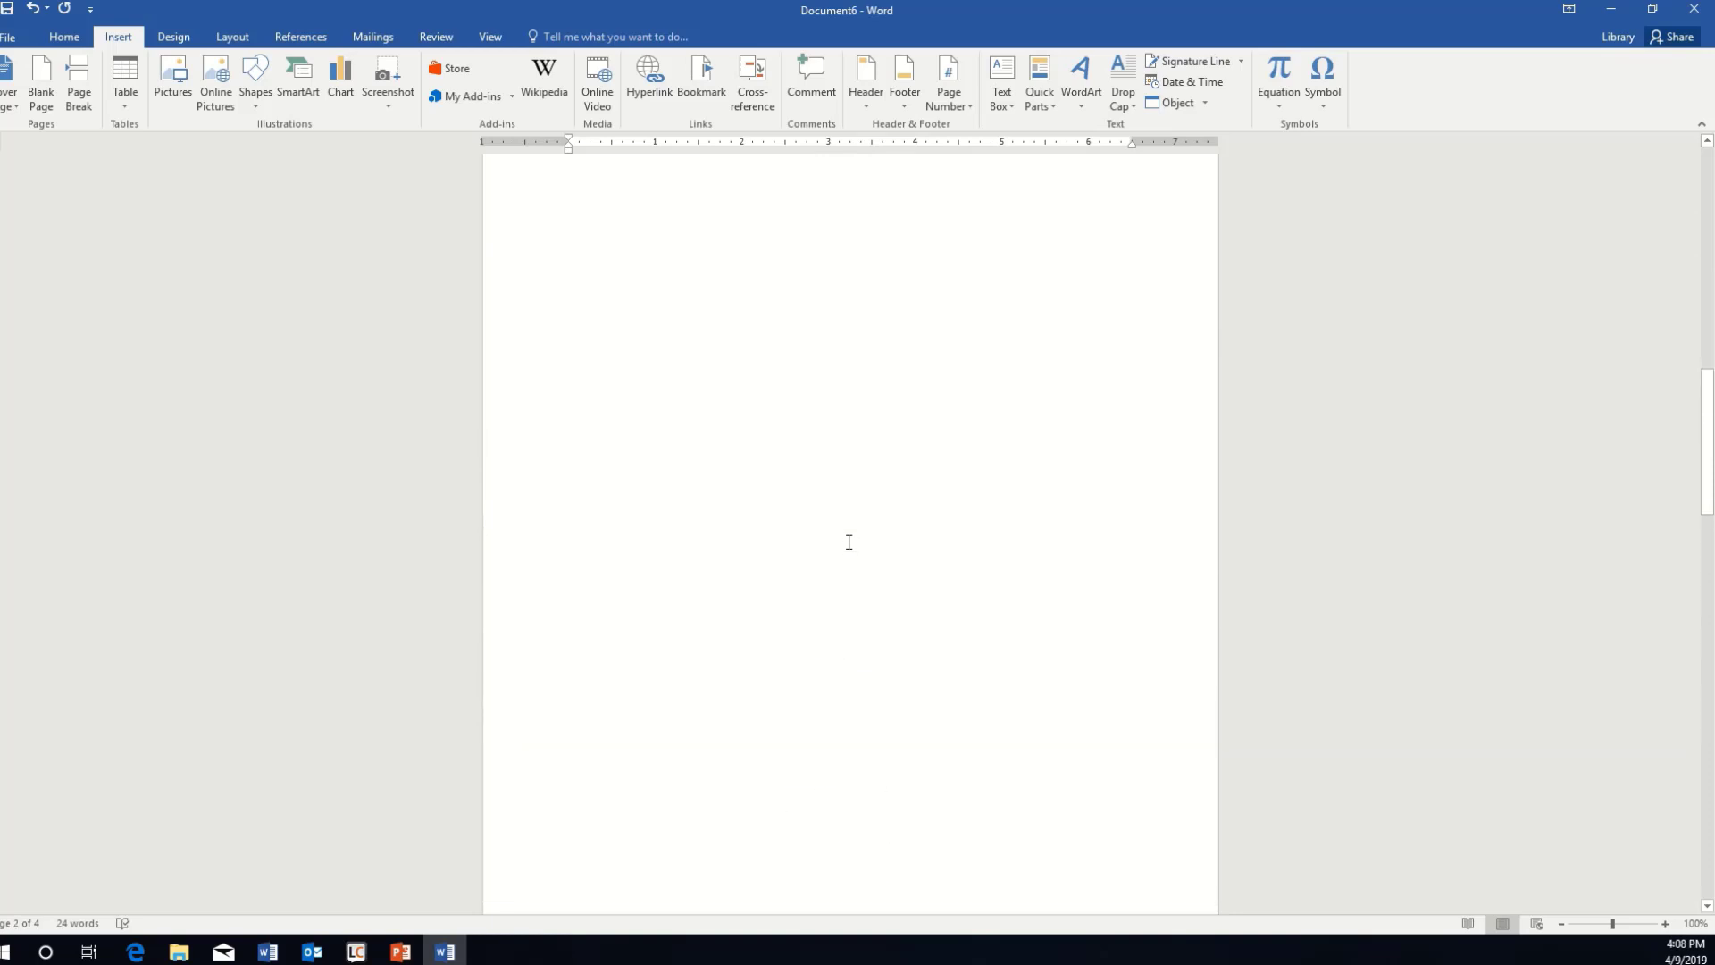
scroll(849, 542, "up", 15)
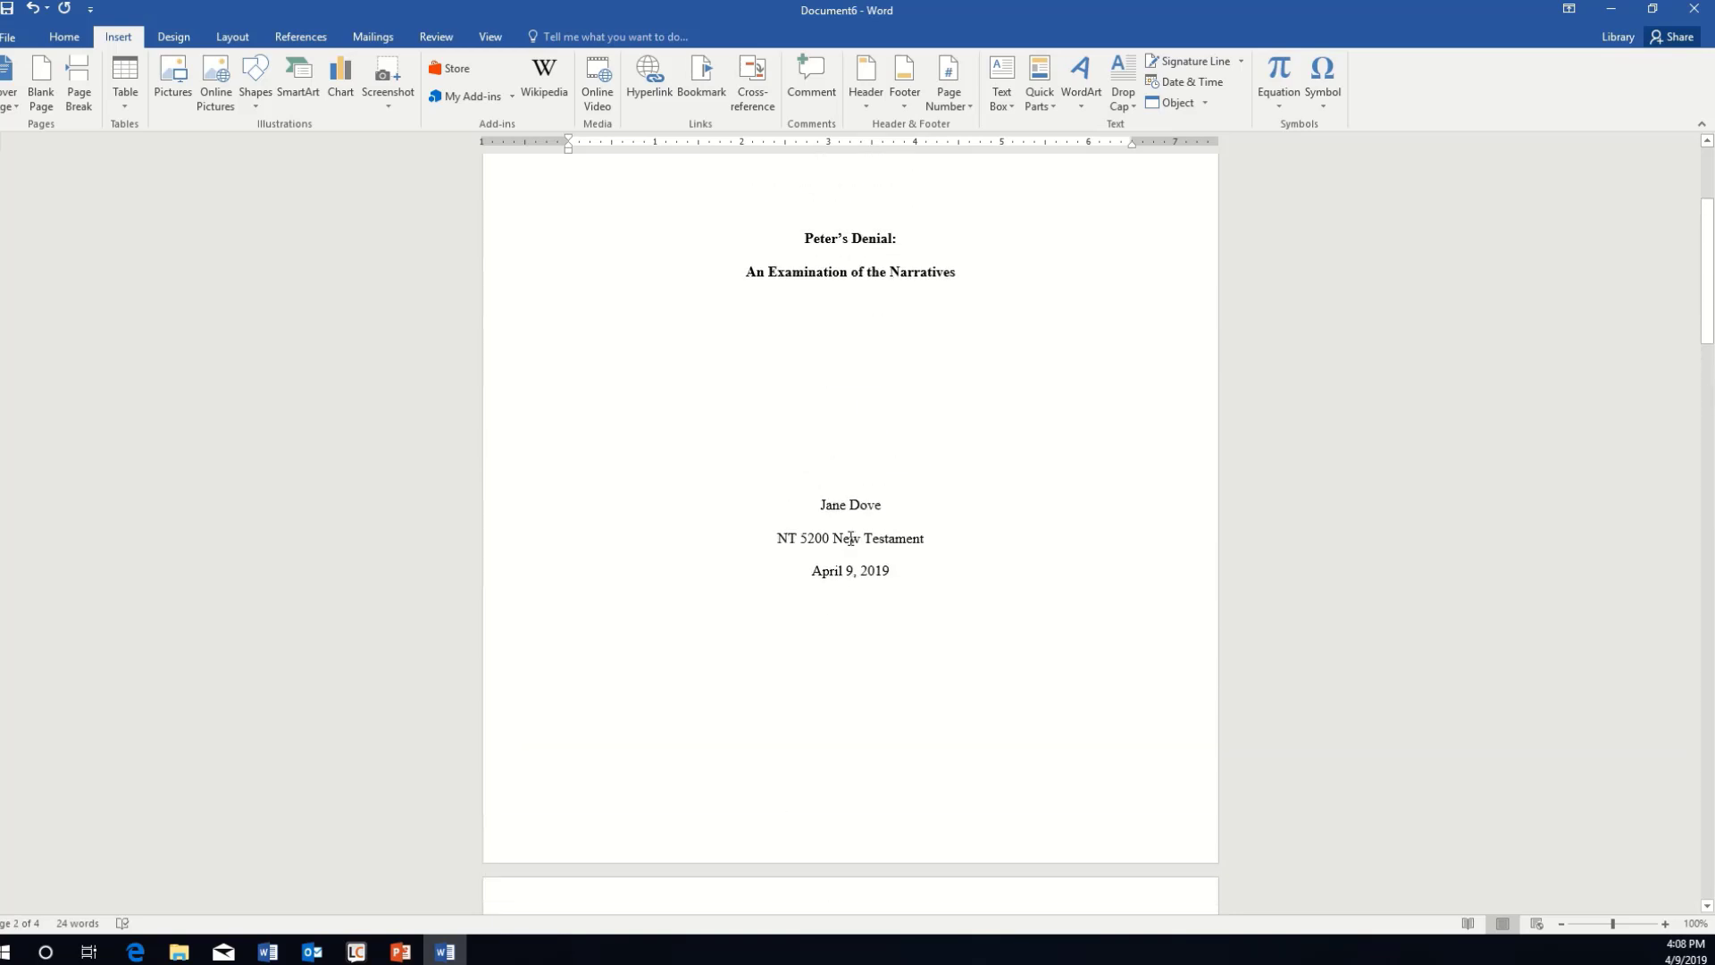
left_click(970, 108)
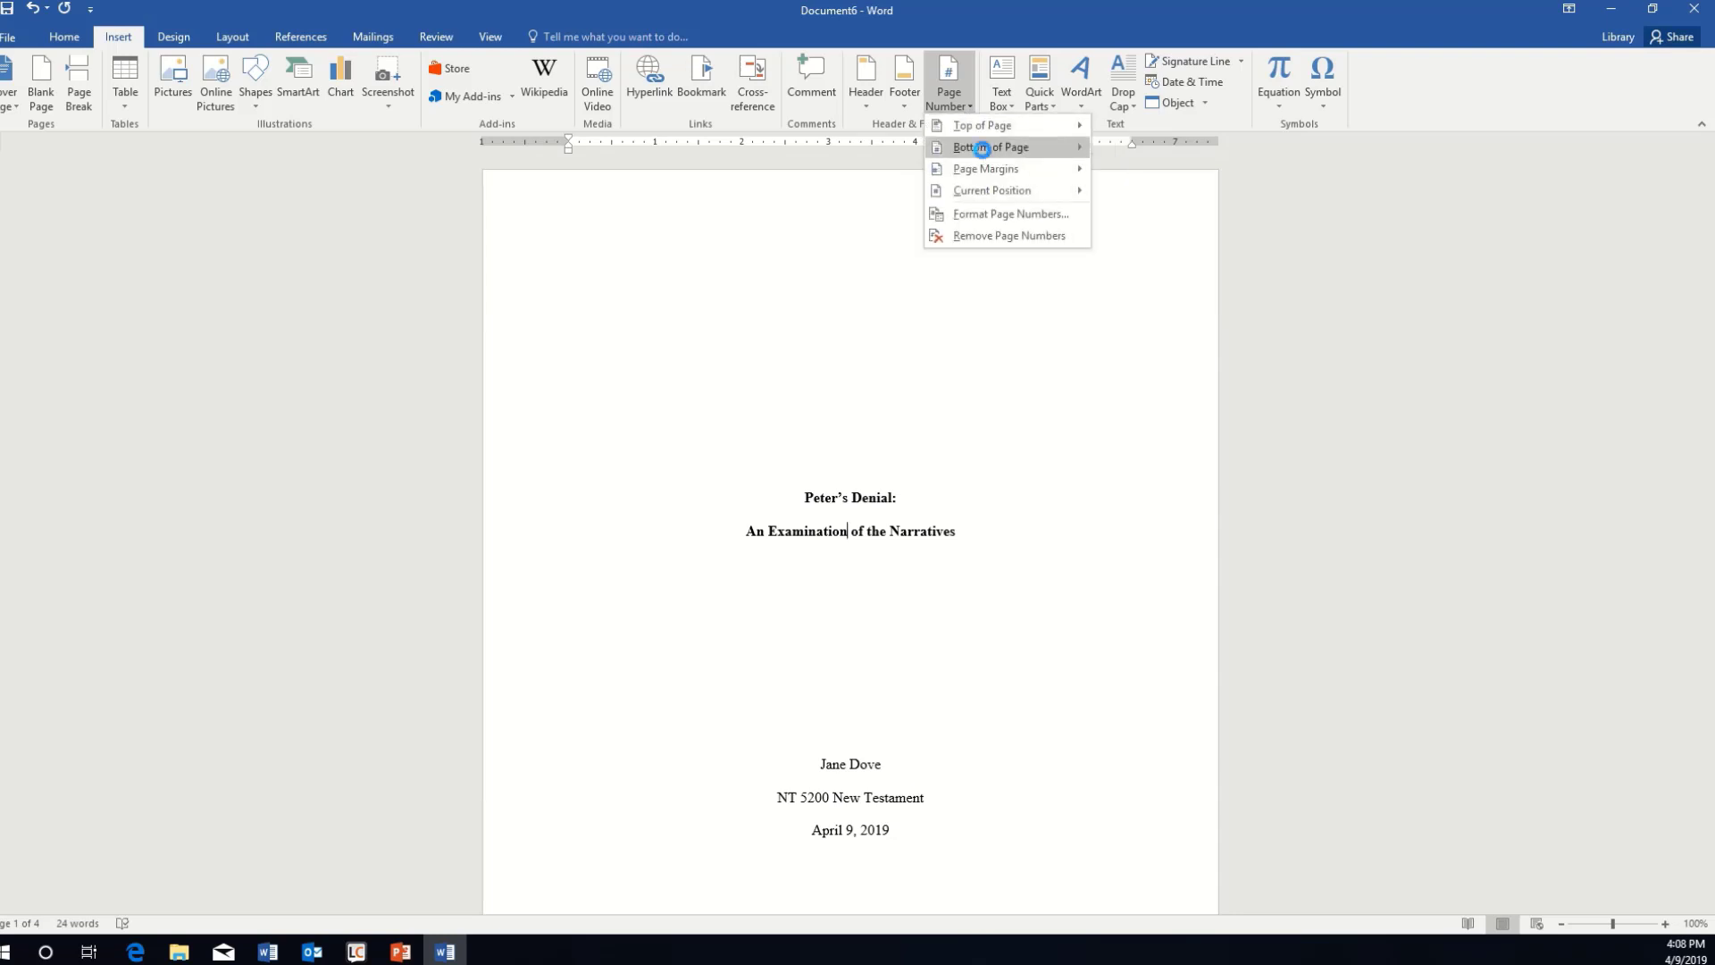
left_click(982, 148)
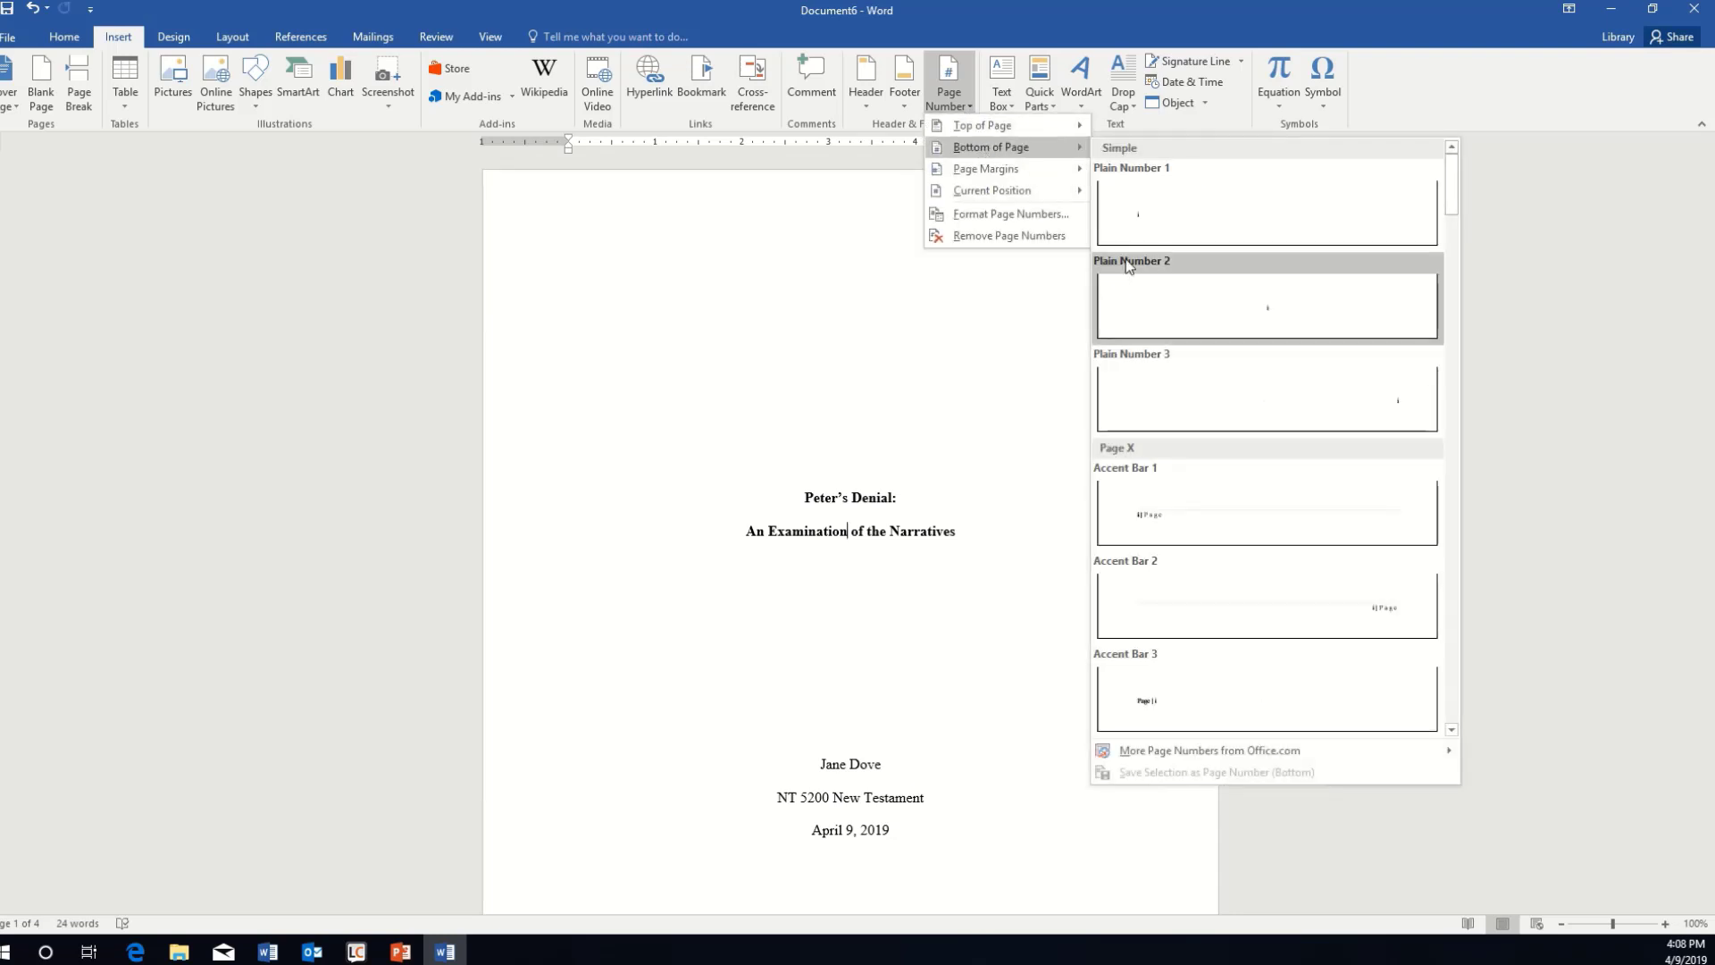
left_click(1283, 300)
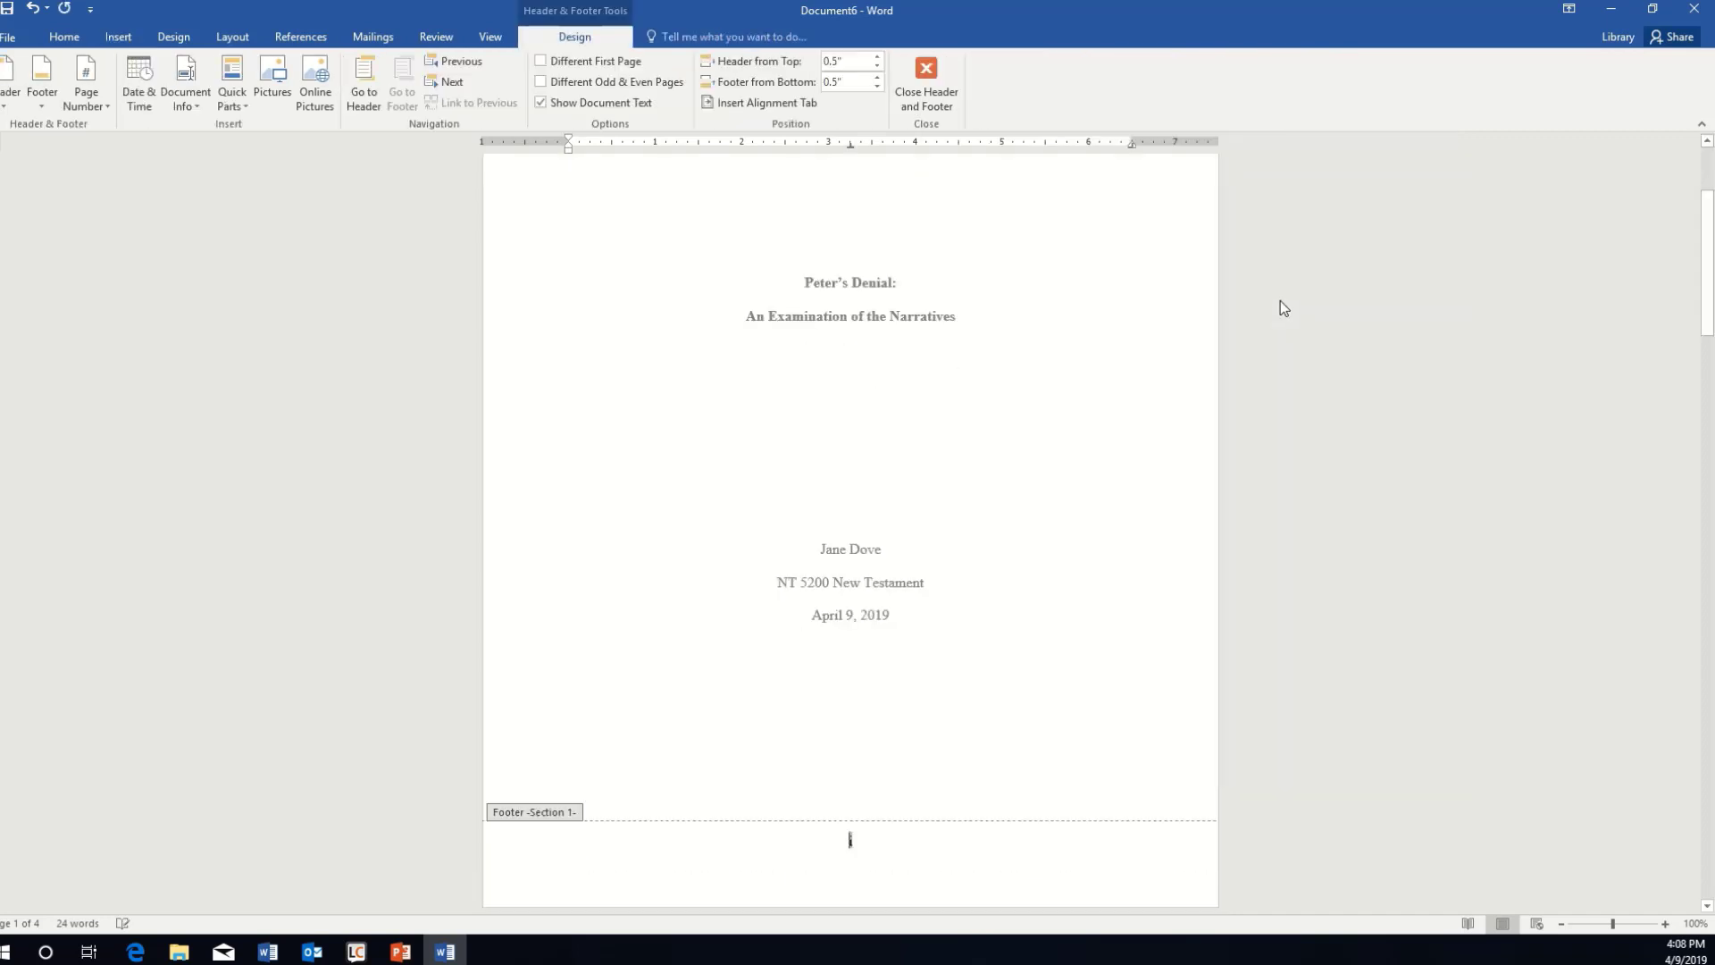
Enable Different First Page for section 1 so the title page's footer carries no page number
scroll(852, 700, "down", 3)
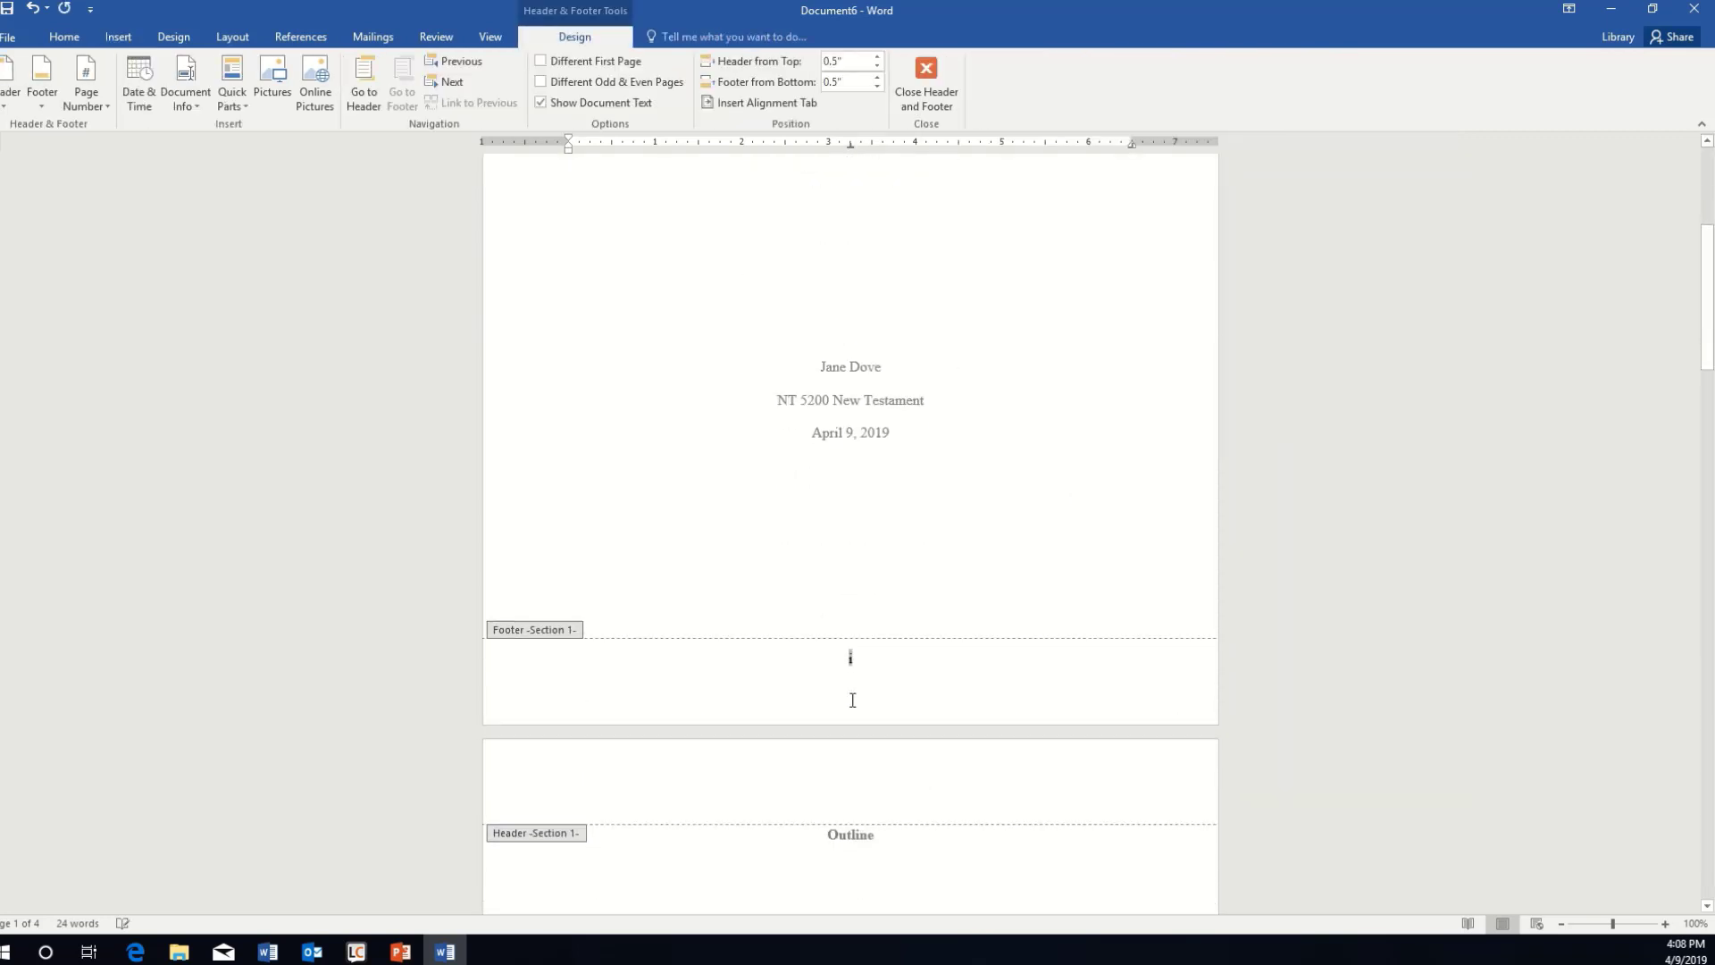
scroll(850, 661, "down", 10)
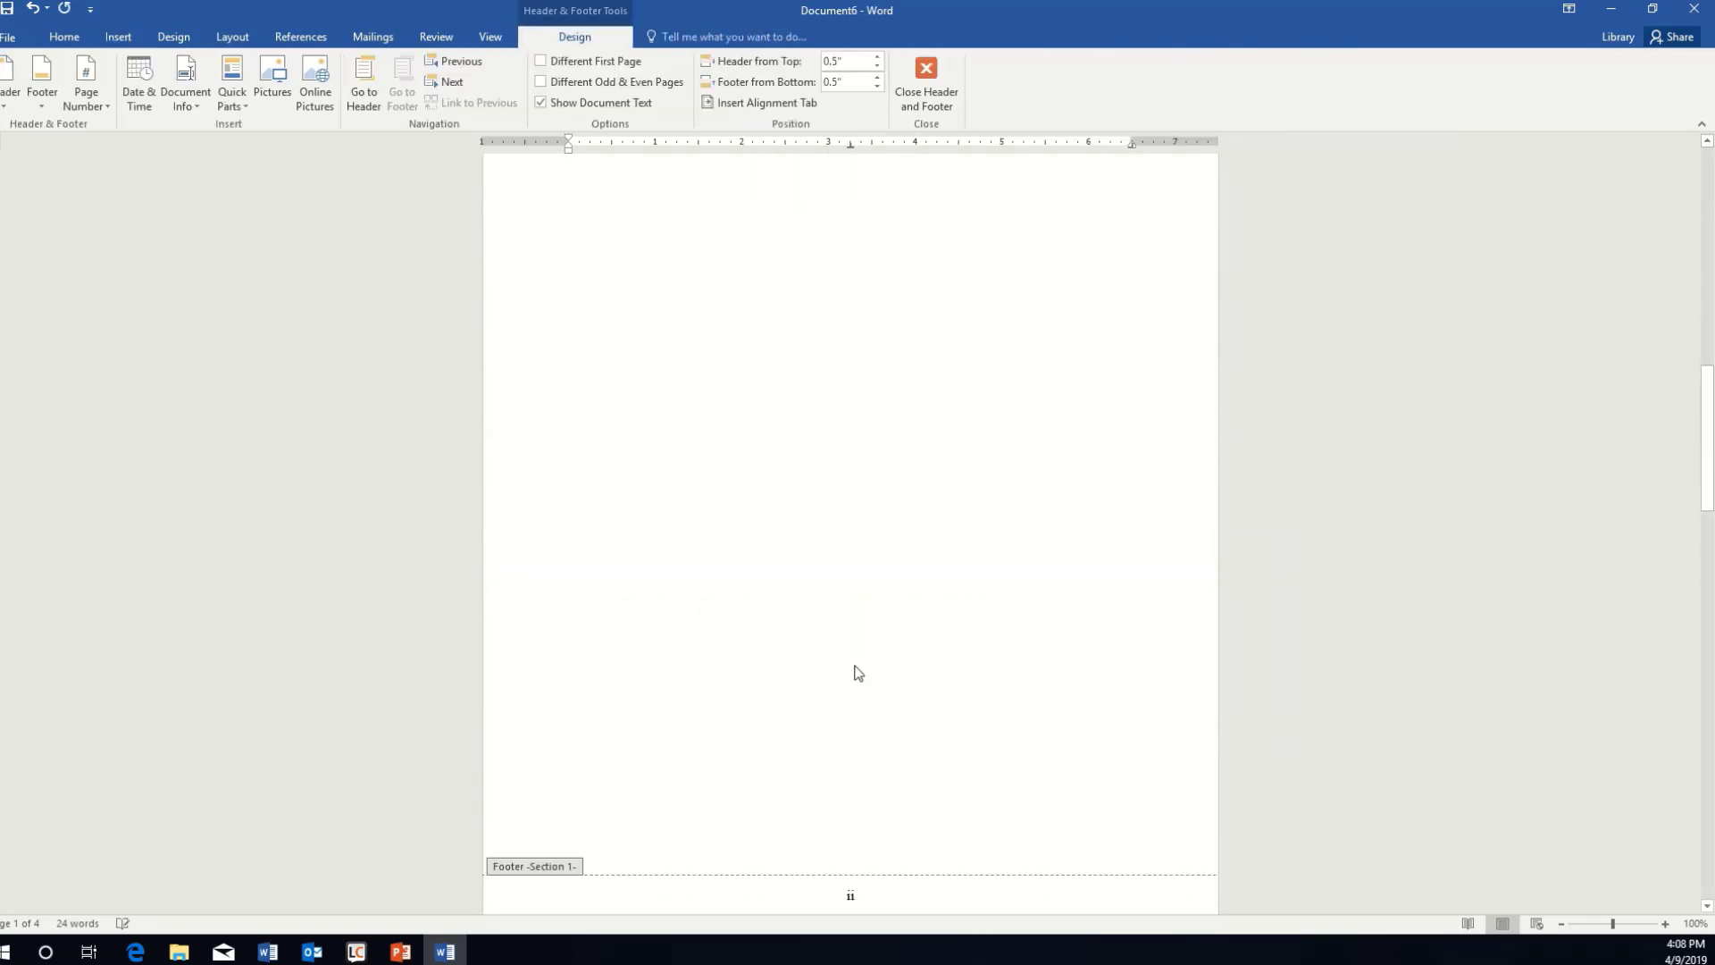
scroll(855, 672, "down", 2)
scroll(854, 665, "up", 15)
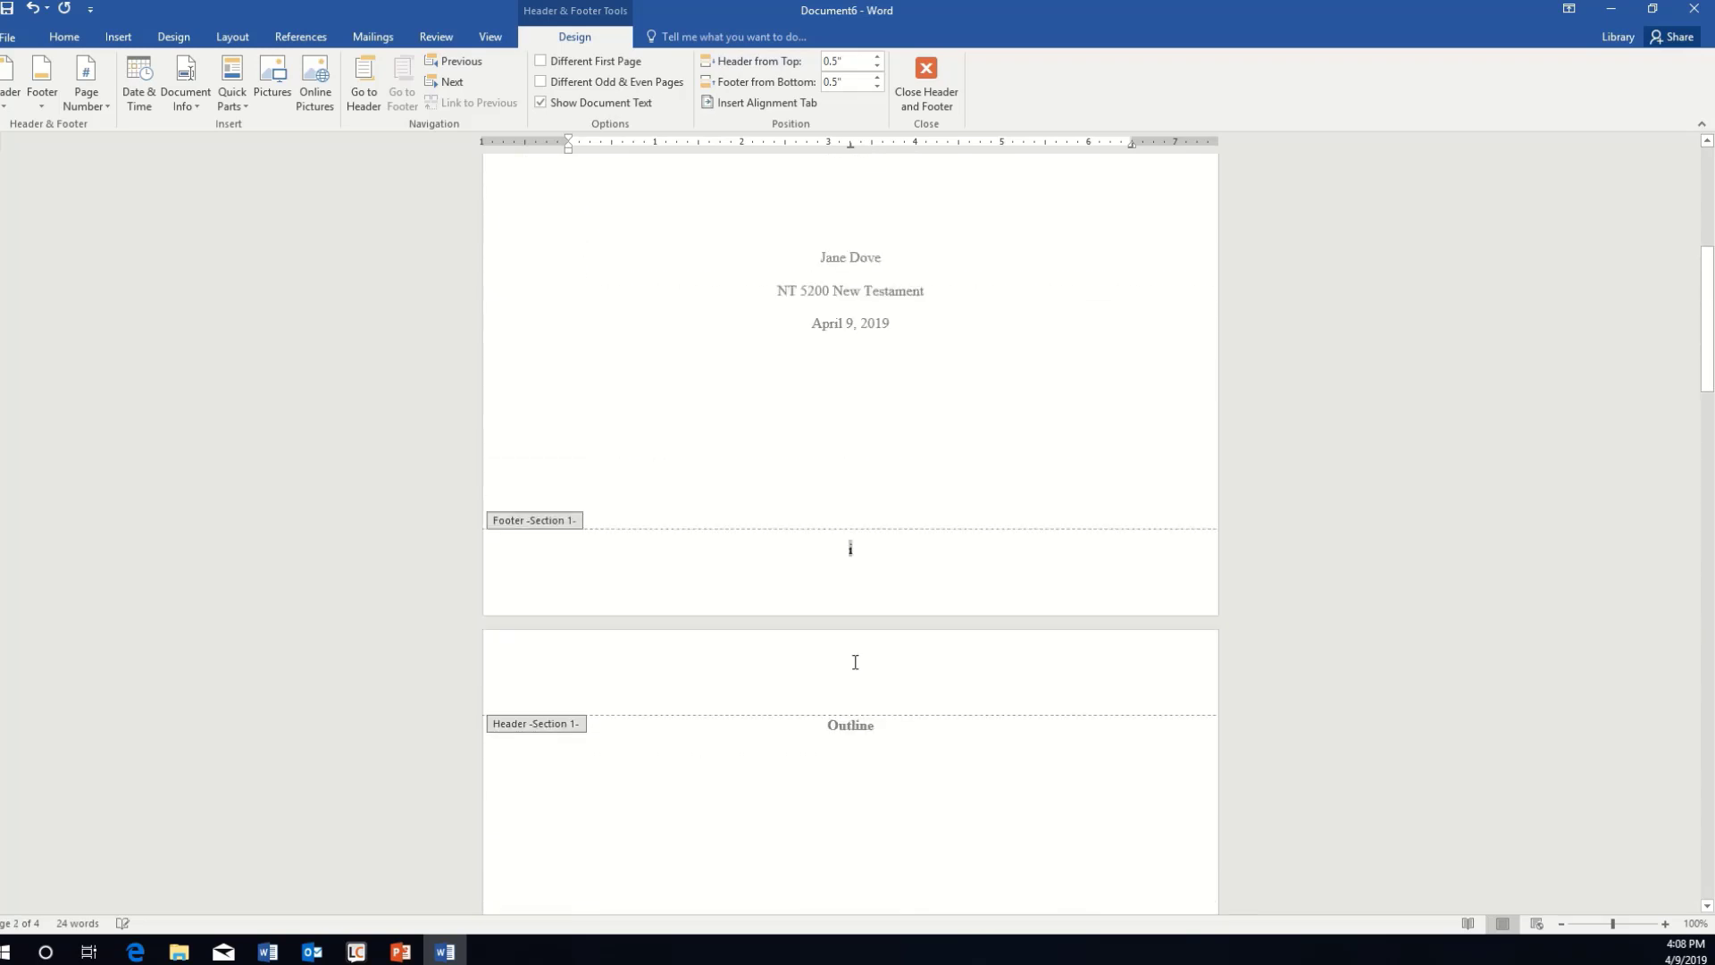
scroll(855, 662, "up", 1)
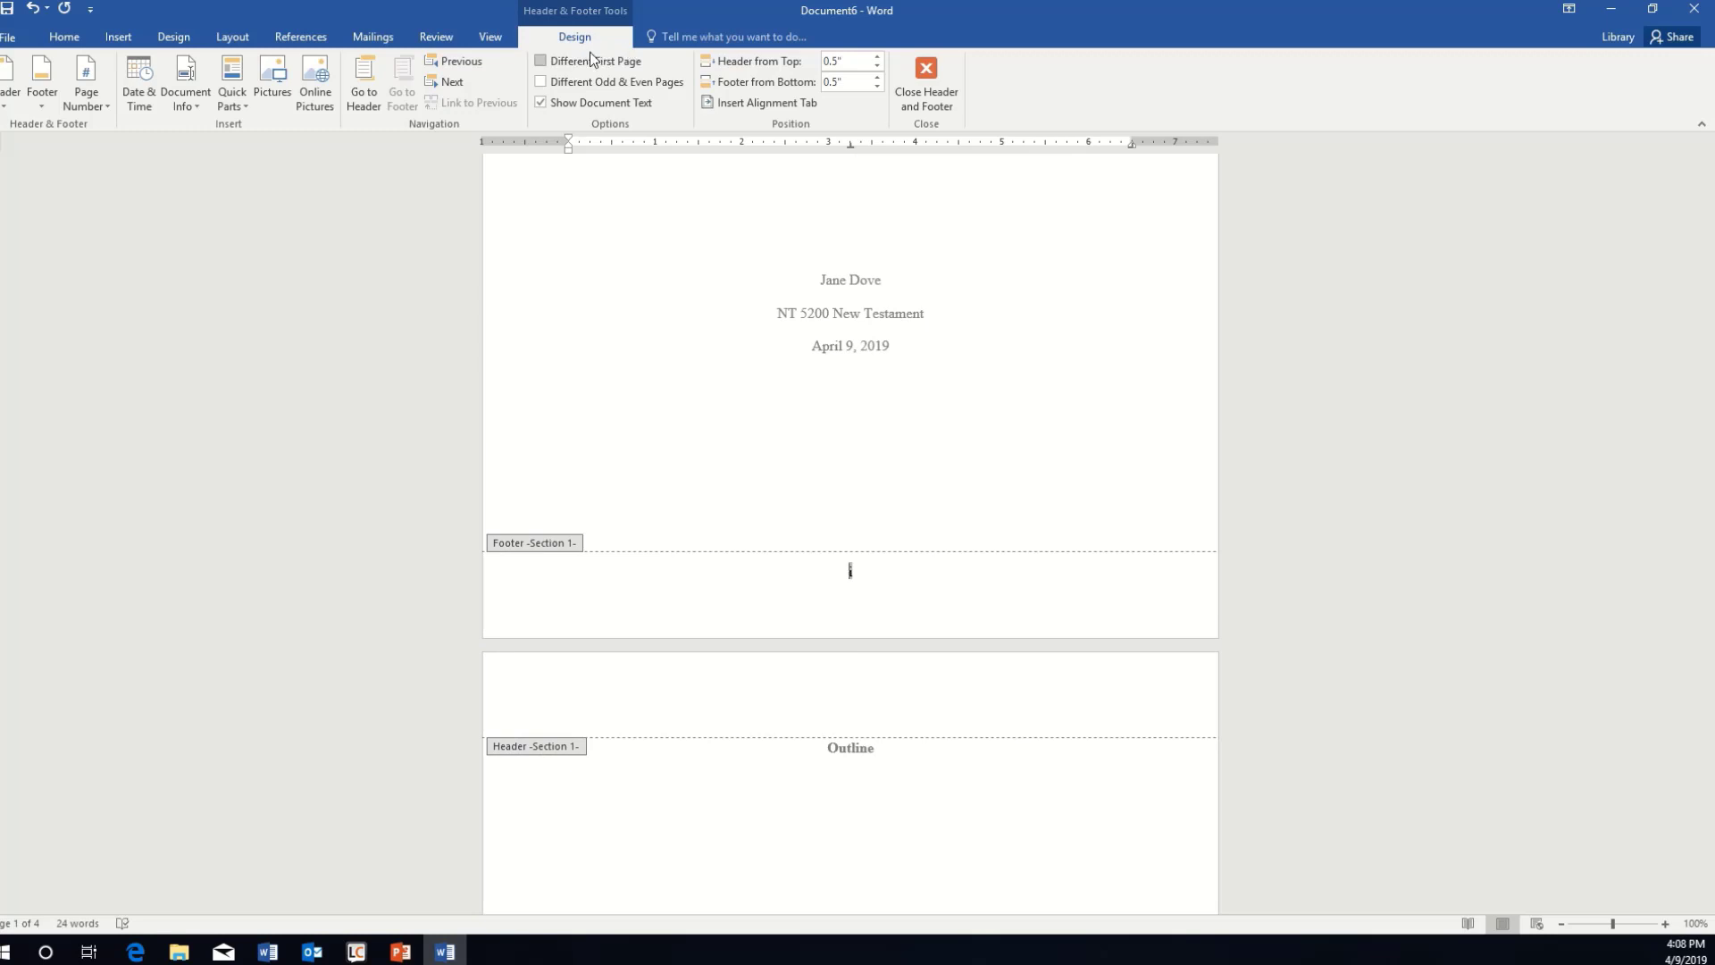
left_click(540, 61)
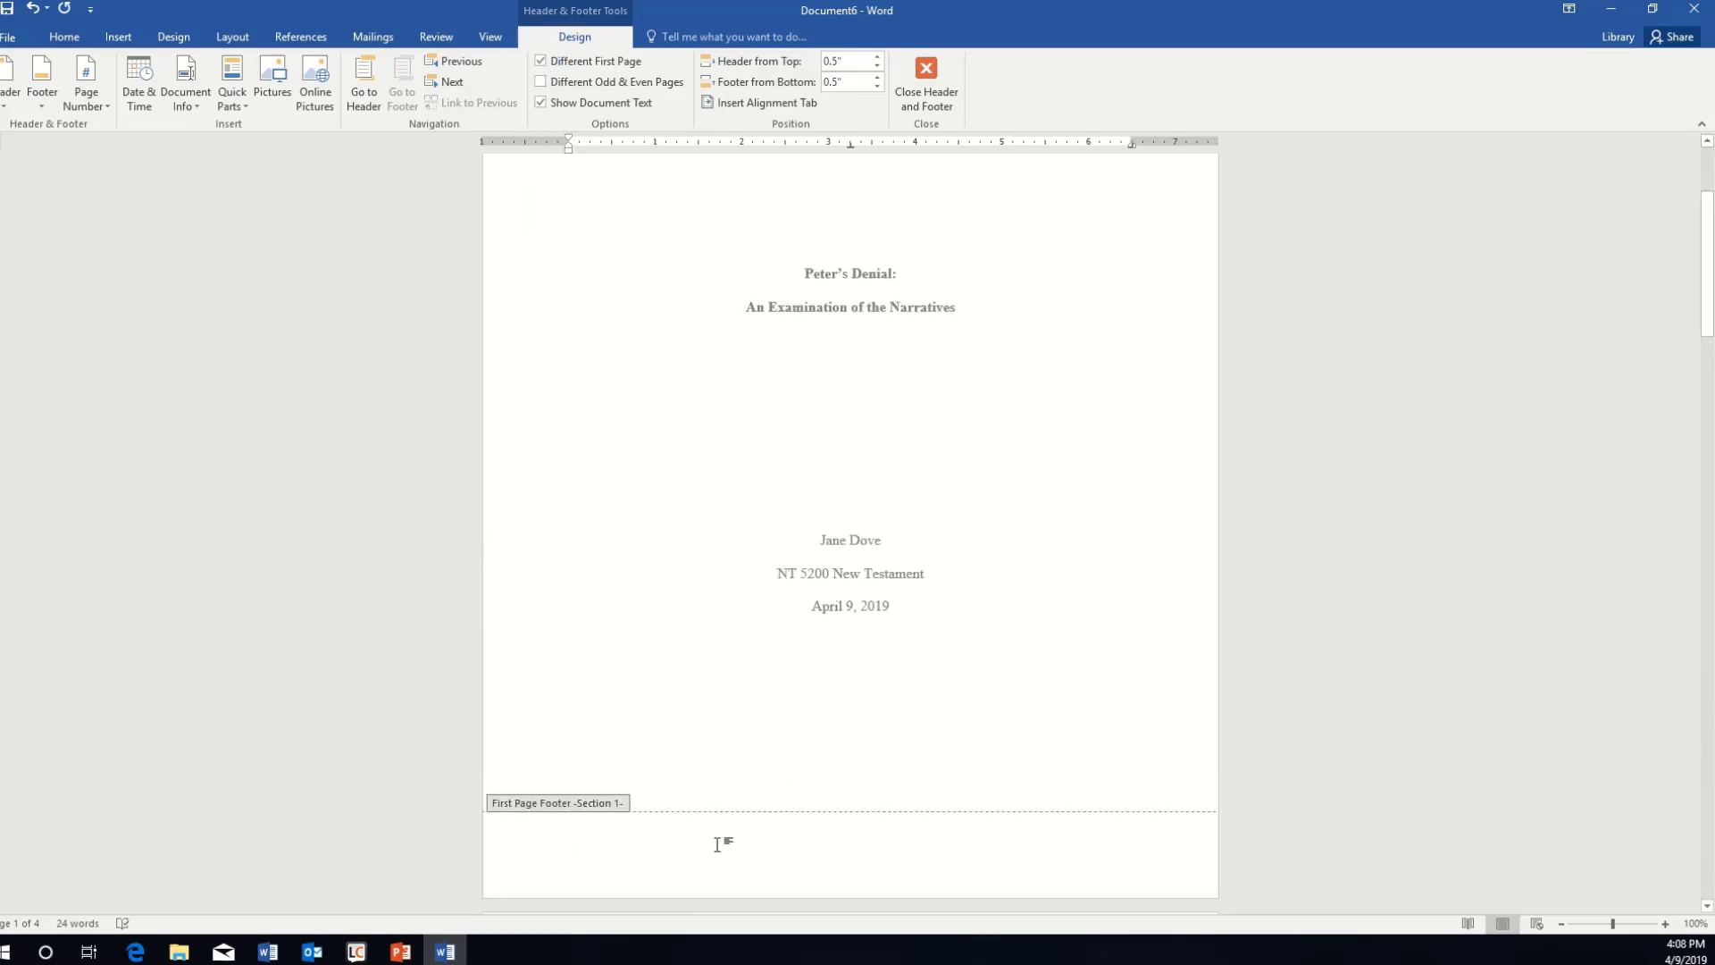
Restart the page numbering of section 2 at 1, keeping the 1, 2, 3 number format
scroll(716, 844, "down", 5)
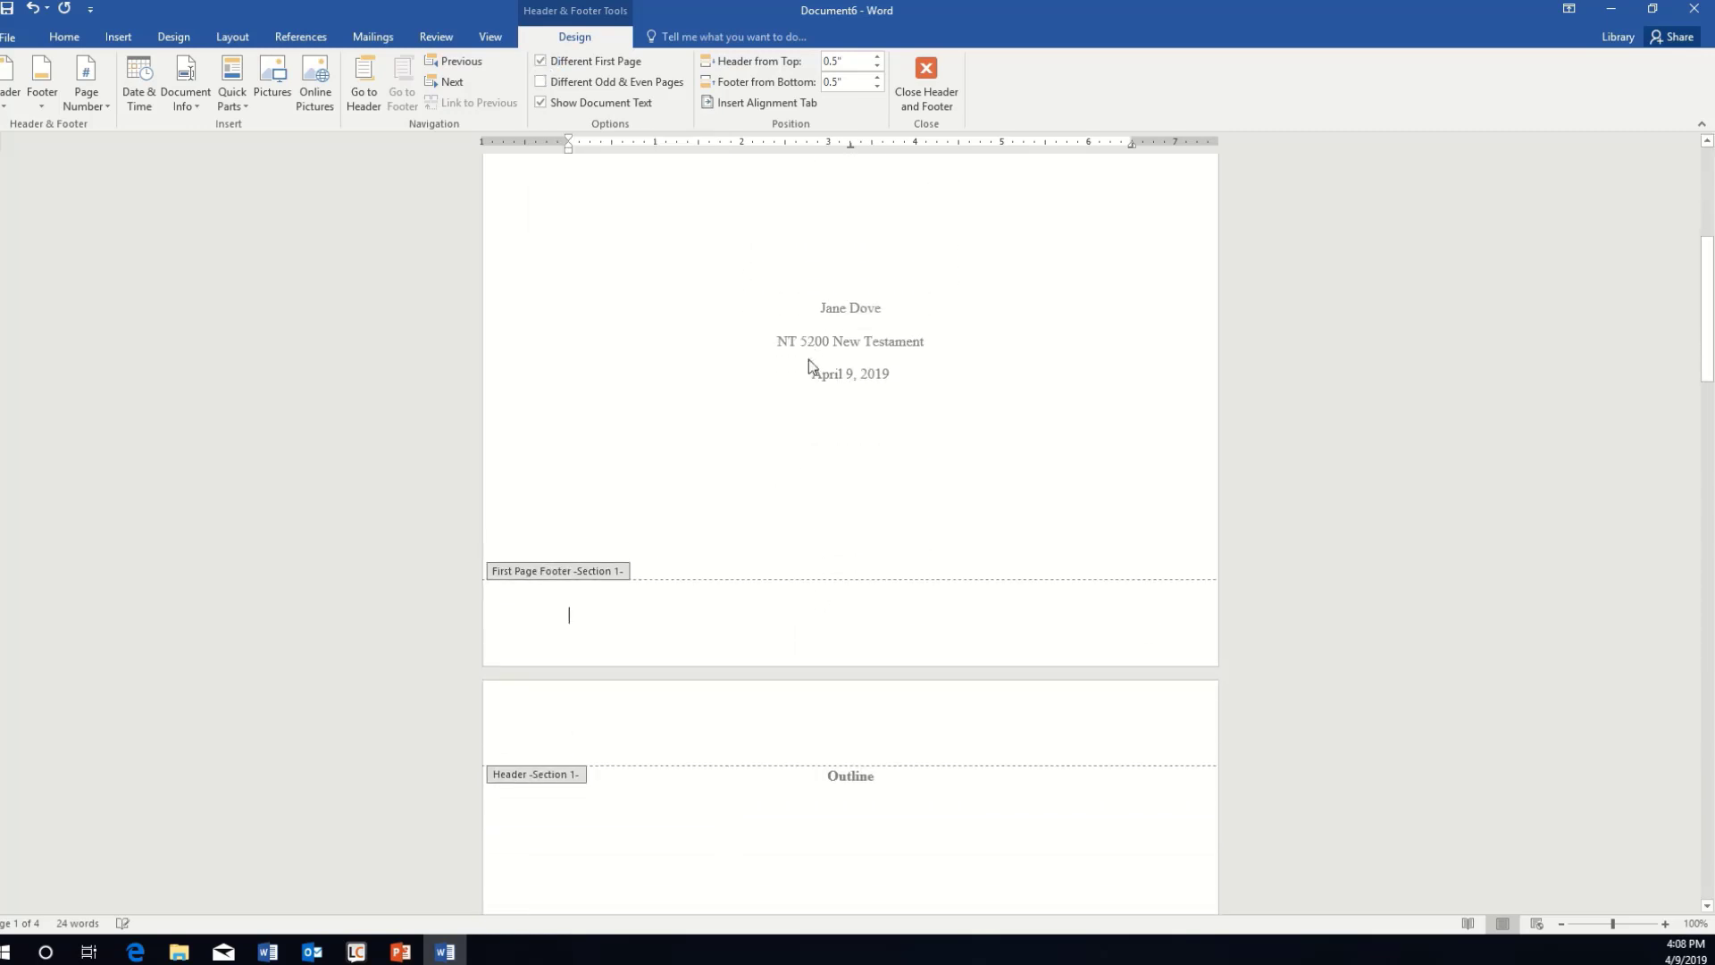
scroll(808, 359, "down", 15)
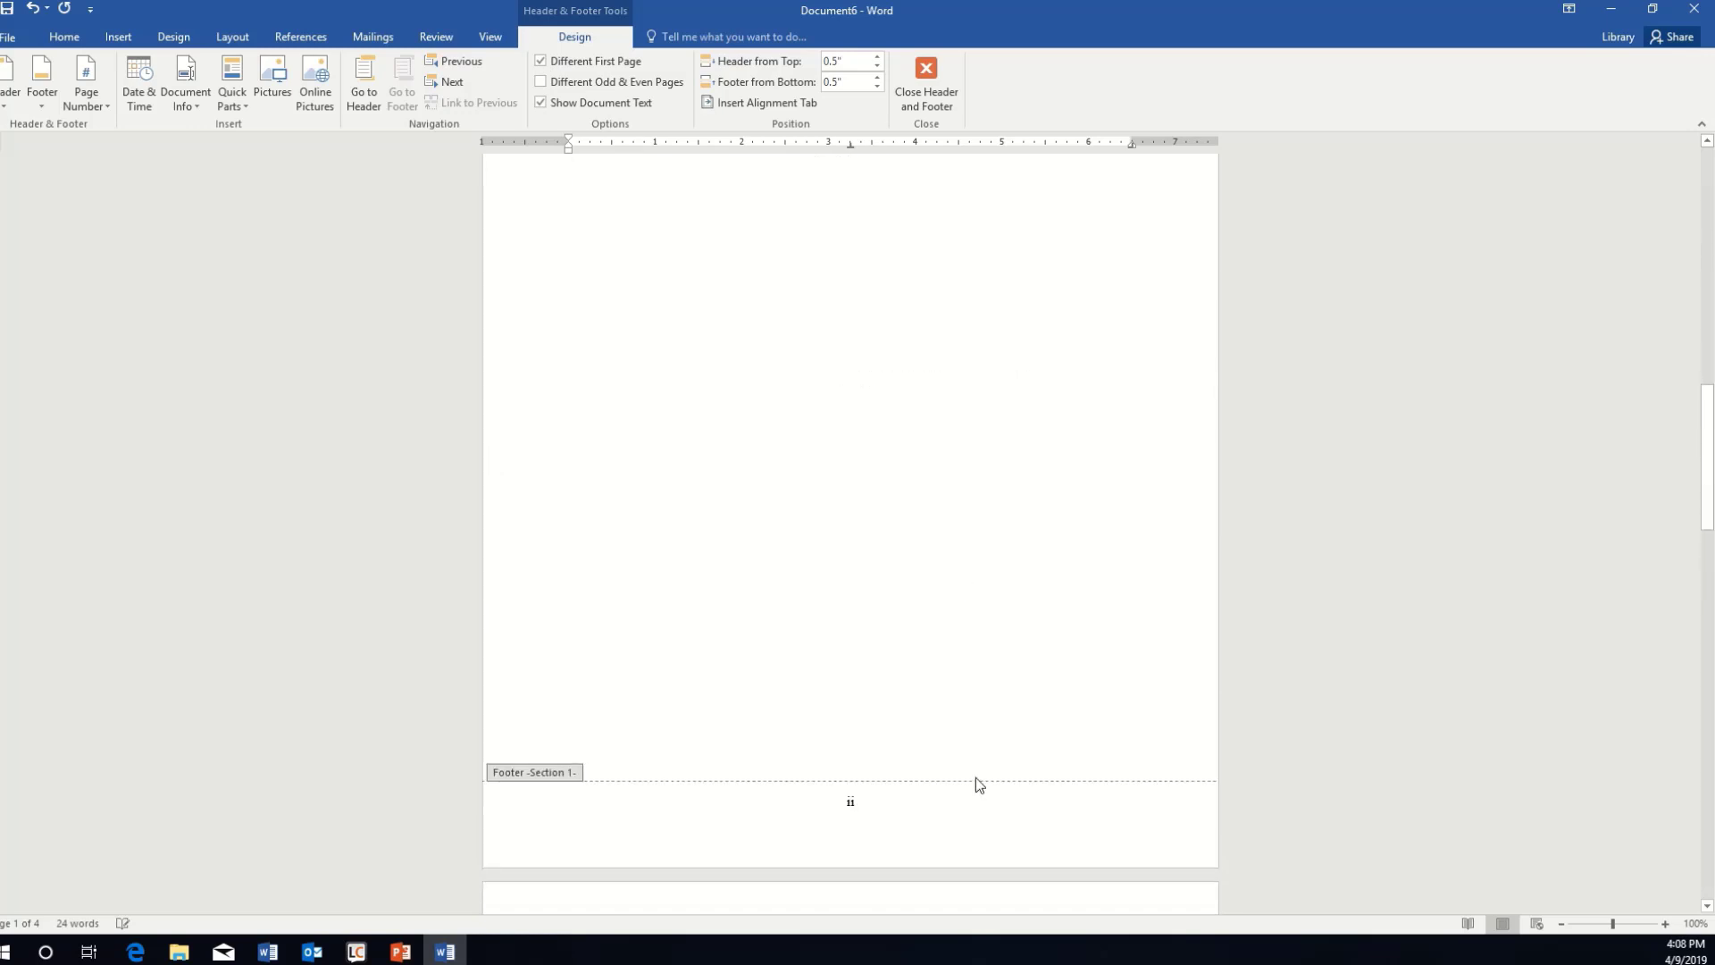
left_click(853, 819)
scroll(853, 817, "down", 17)
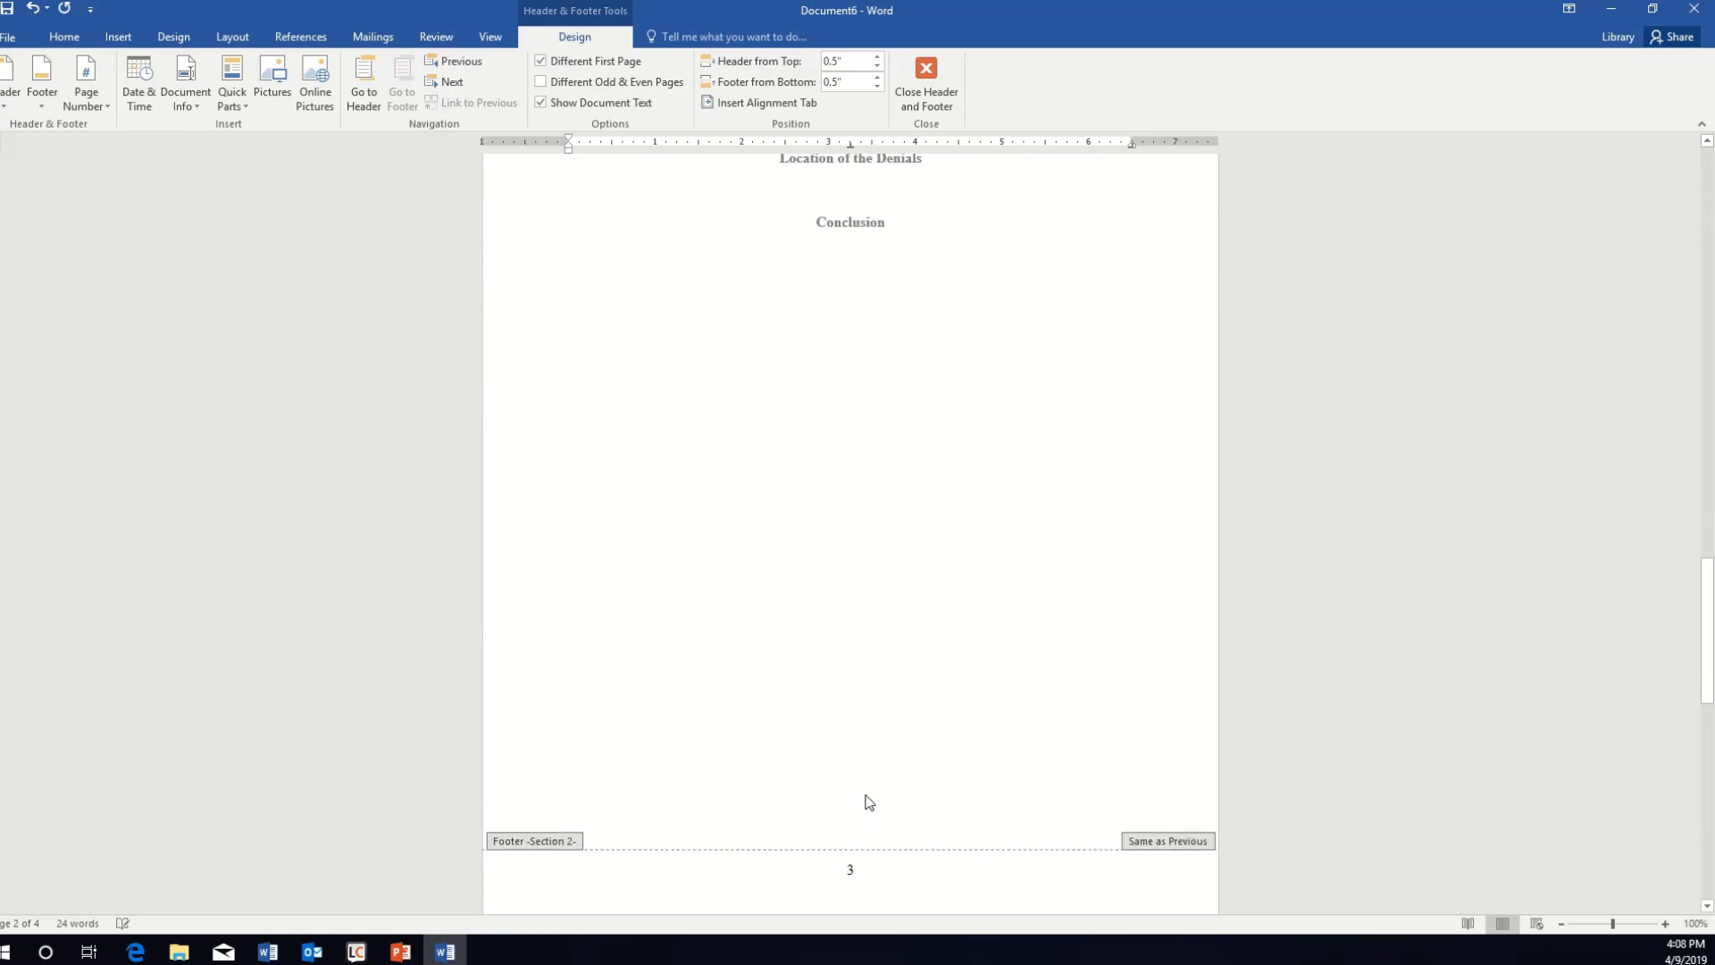
scroll(870, 803, "down", 1)
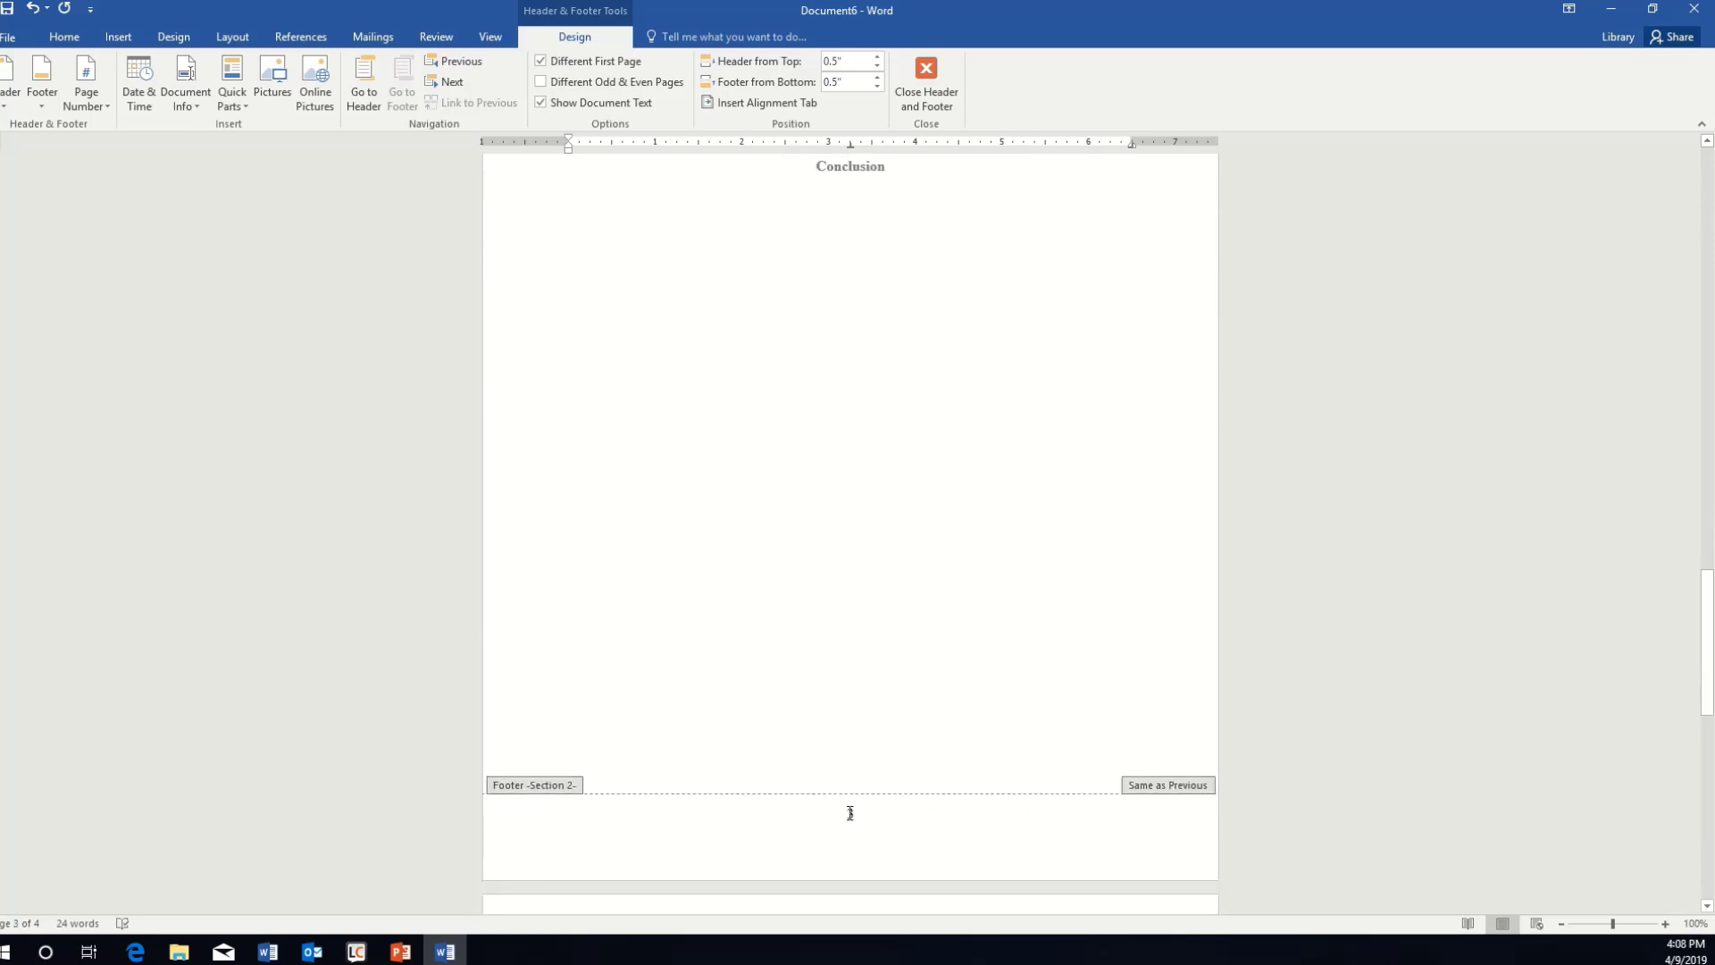
double_click(850, 814)
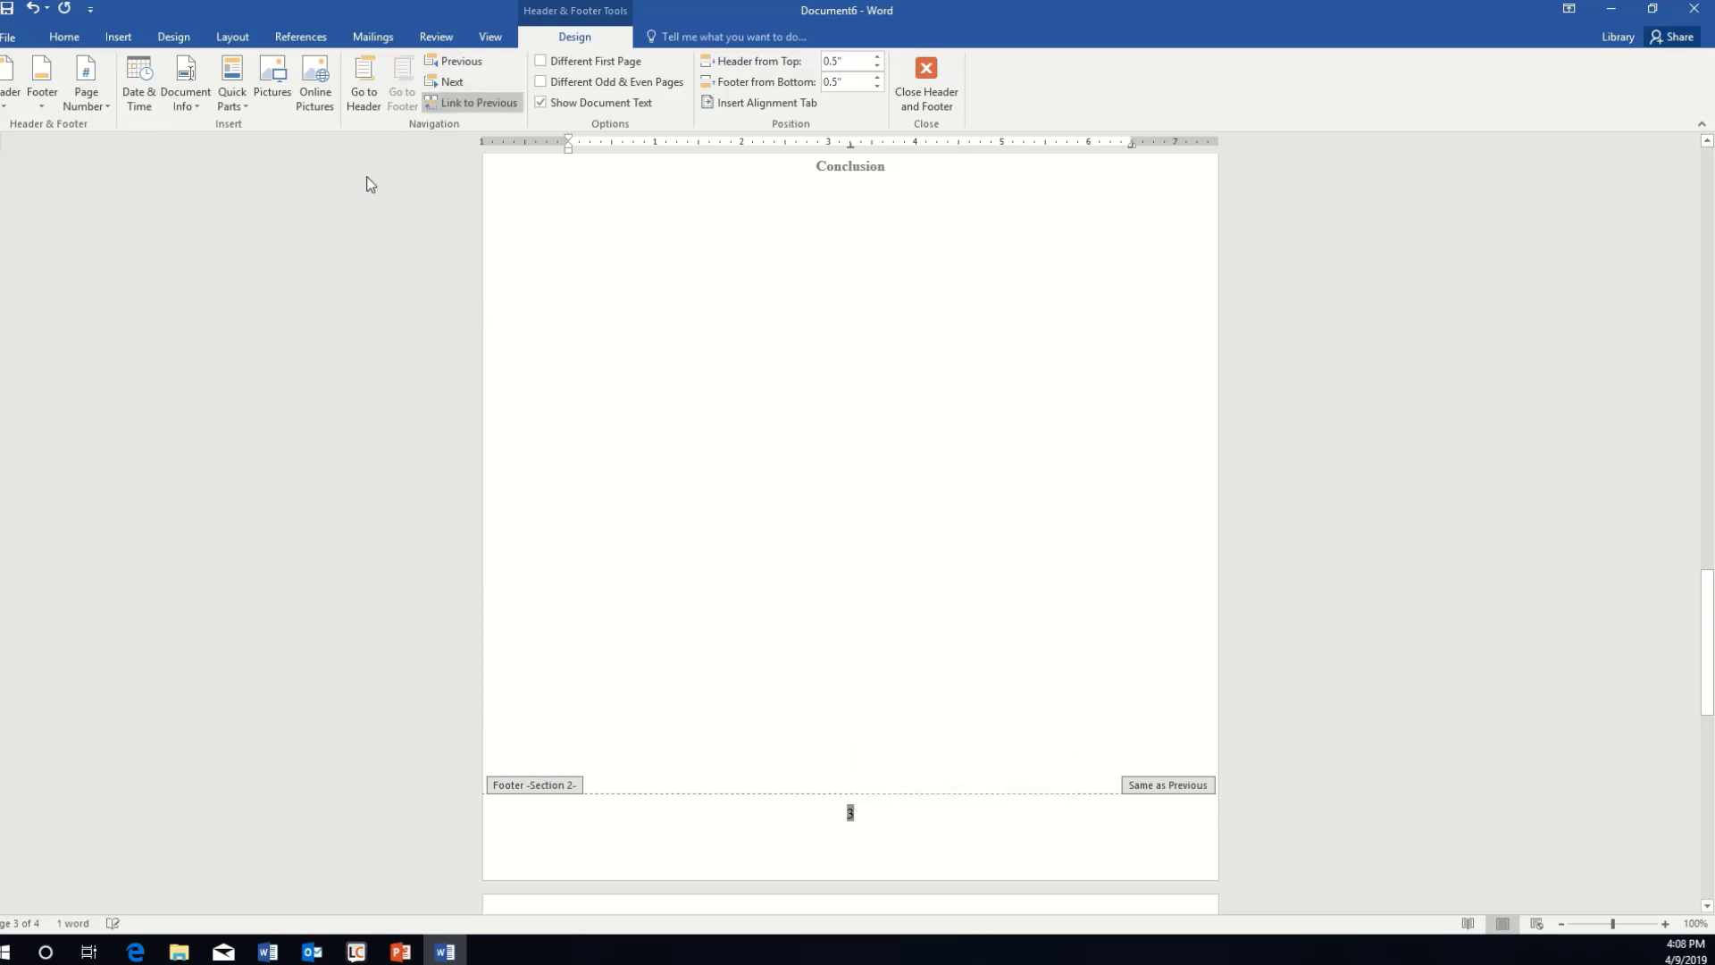
left_click(104, 108)
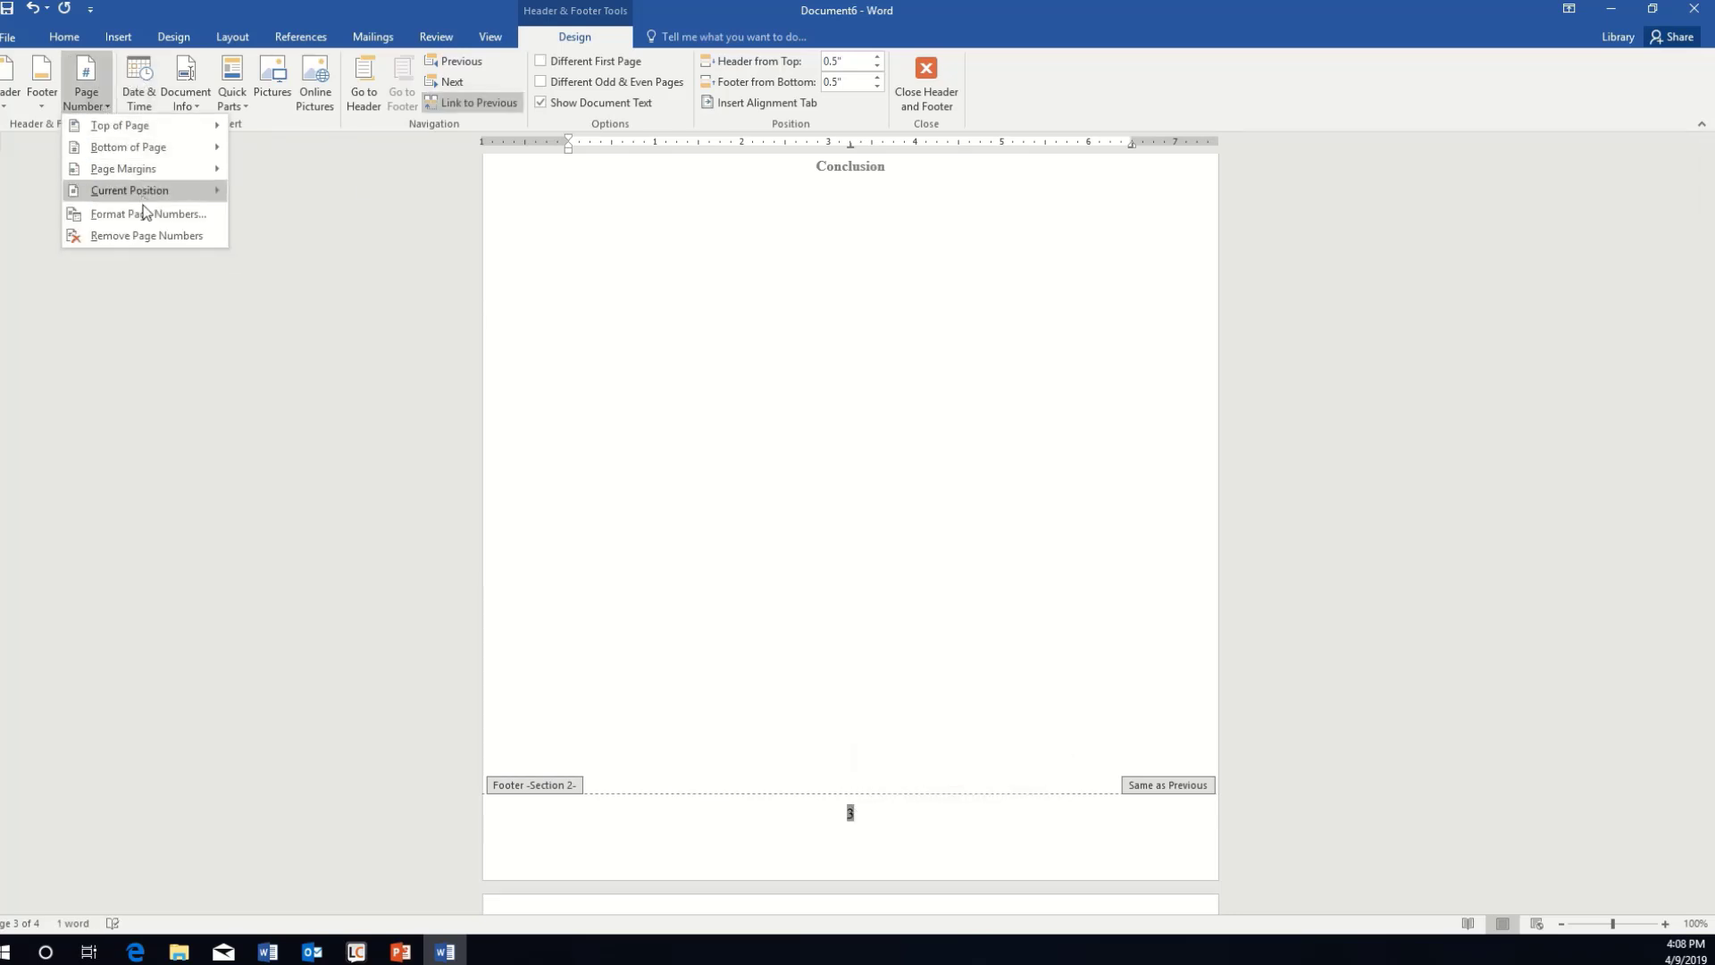
left_click(148, 216)
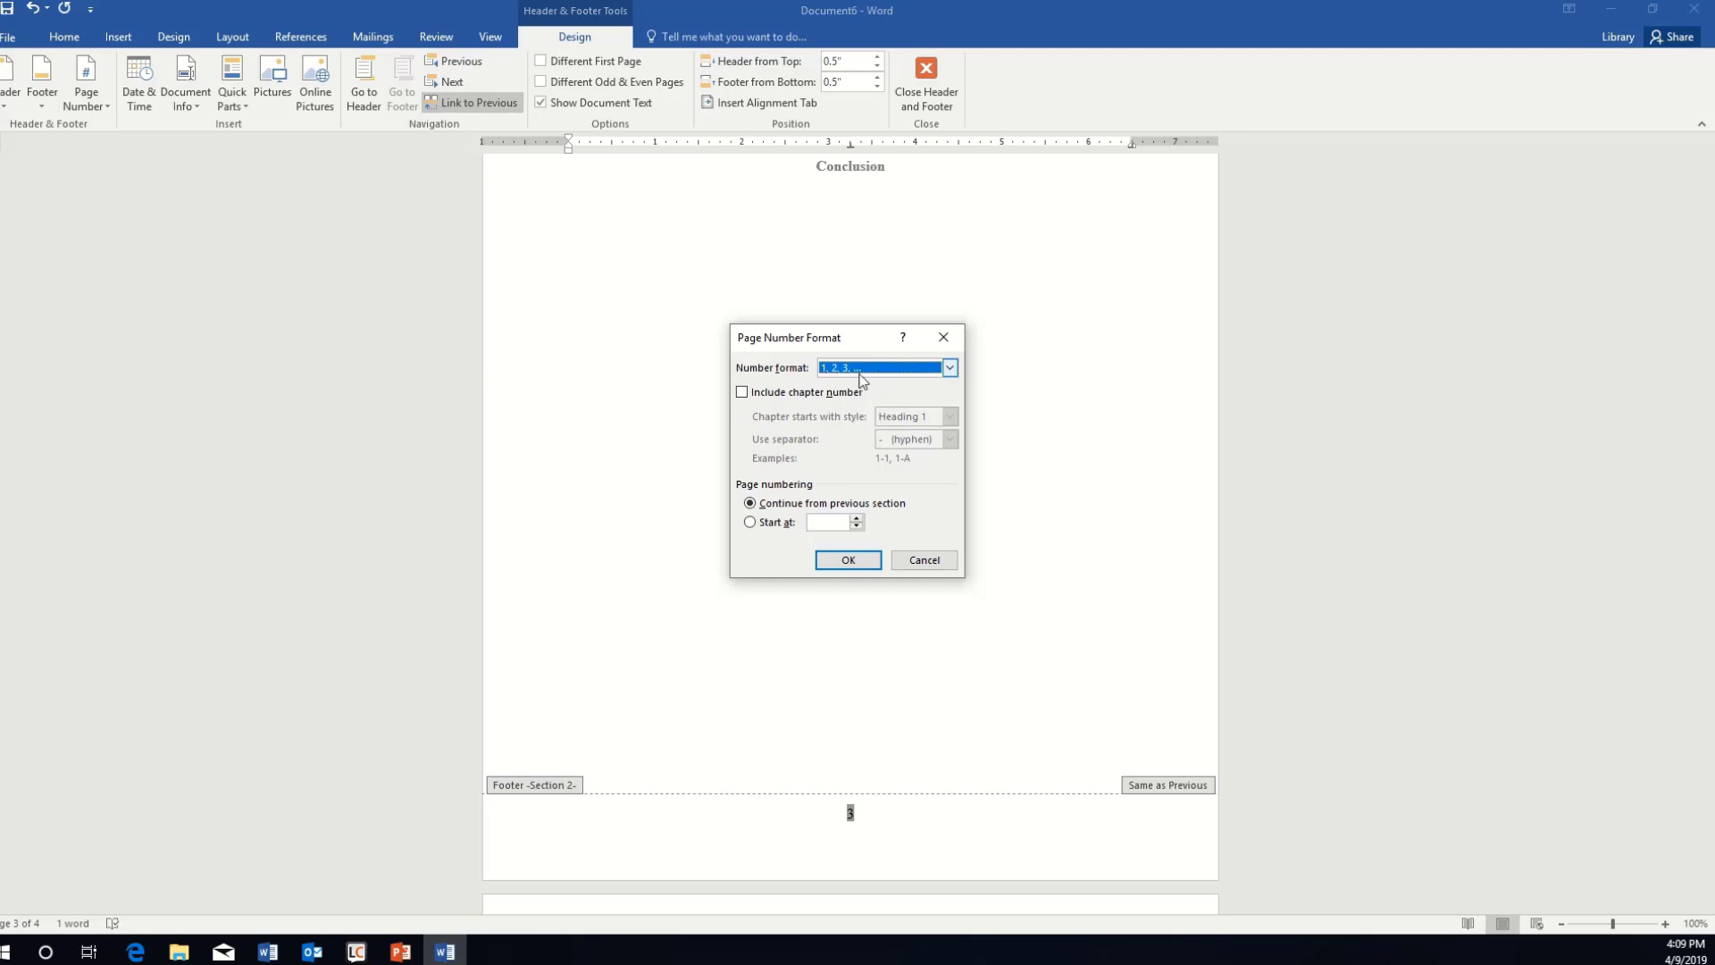
left_click(750, 522)
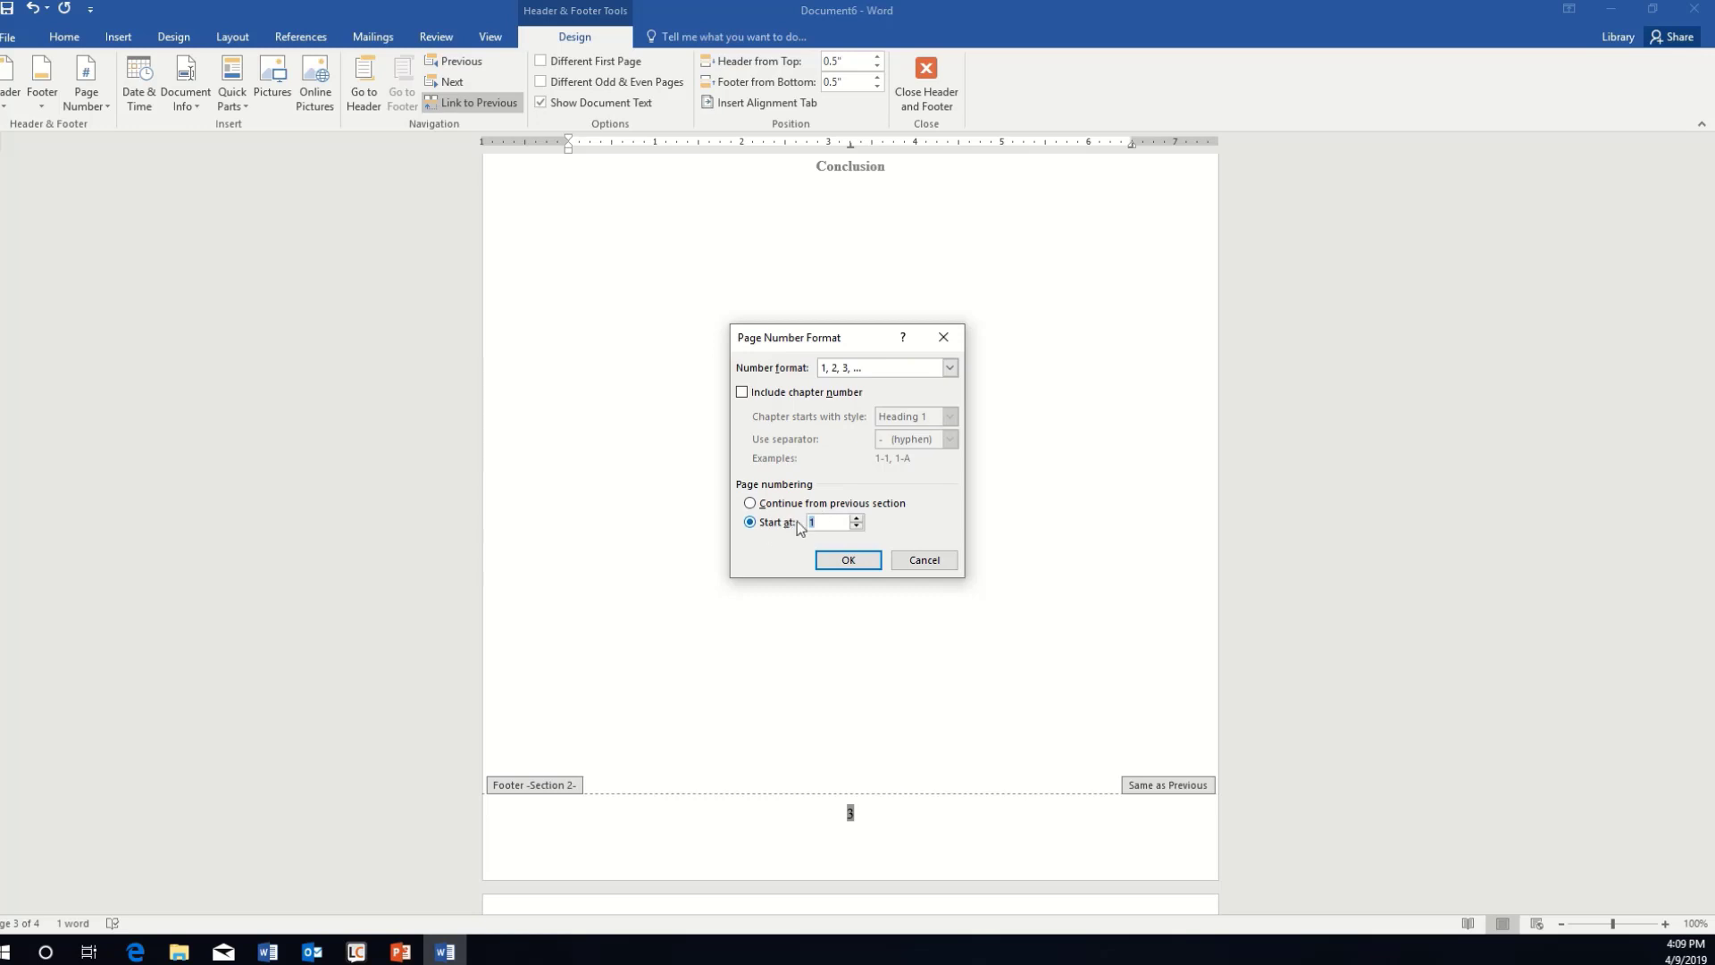
left_click(846, 560)
Check the footer page numbers on the title page, outline page and first body page
scroll(853, 549, "up", 3)
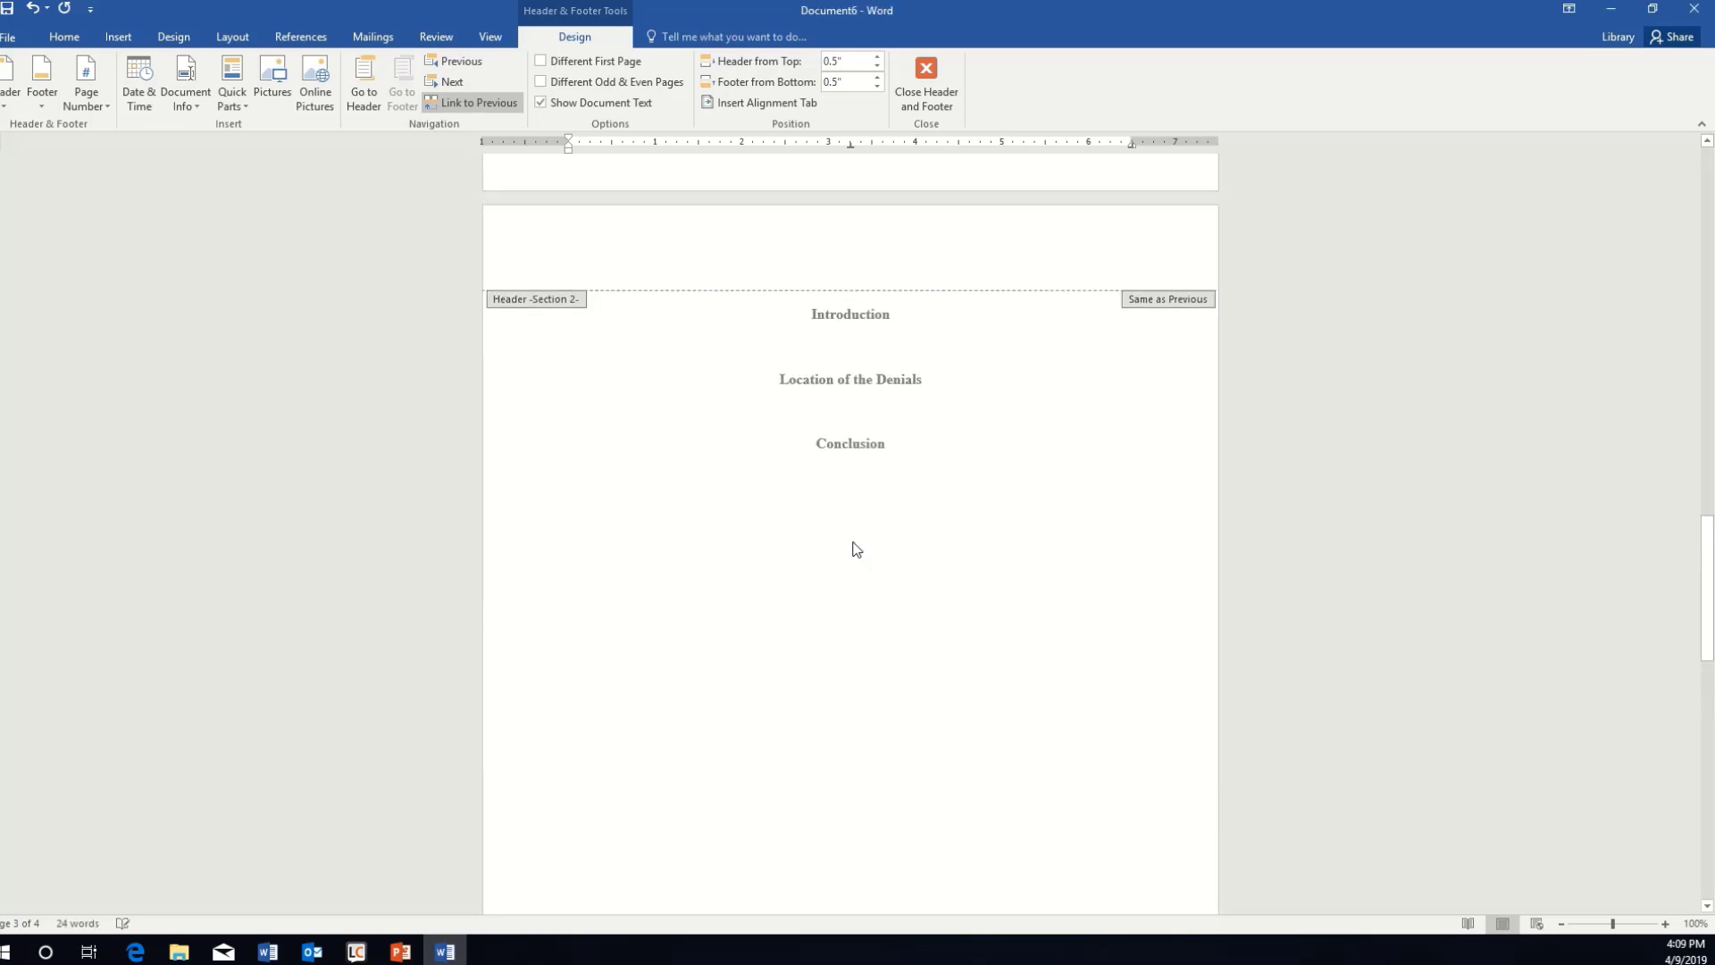
scroll(853, 549, "up", 10)
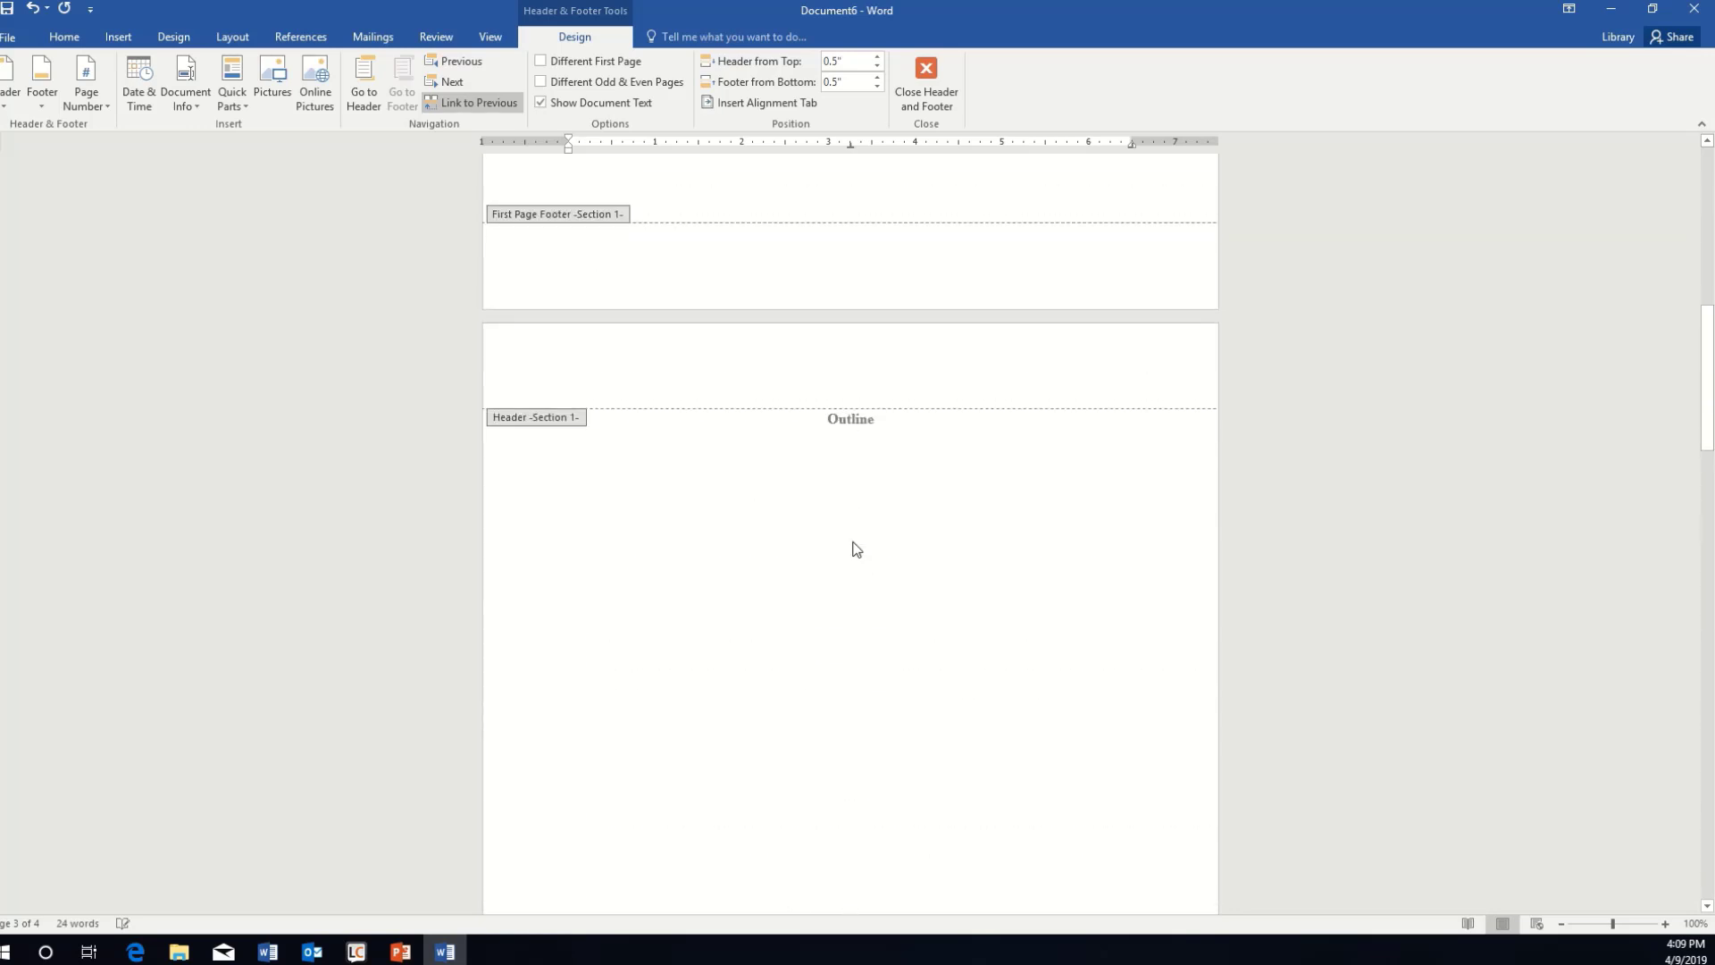
scroll(856, 548, "up", 2)
scroll(848, 480, "down", 10)
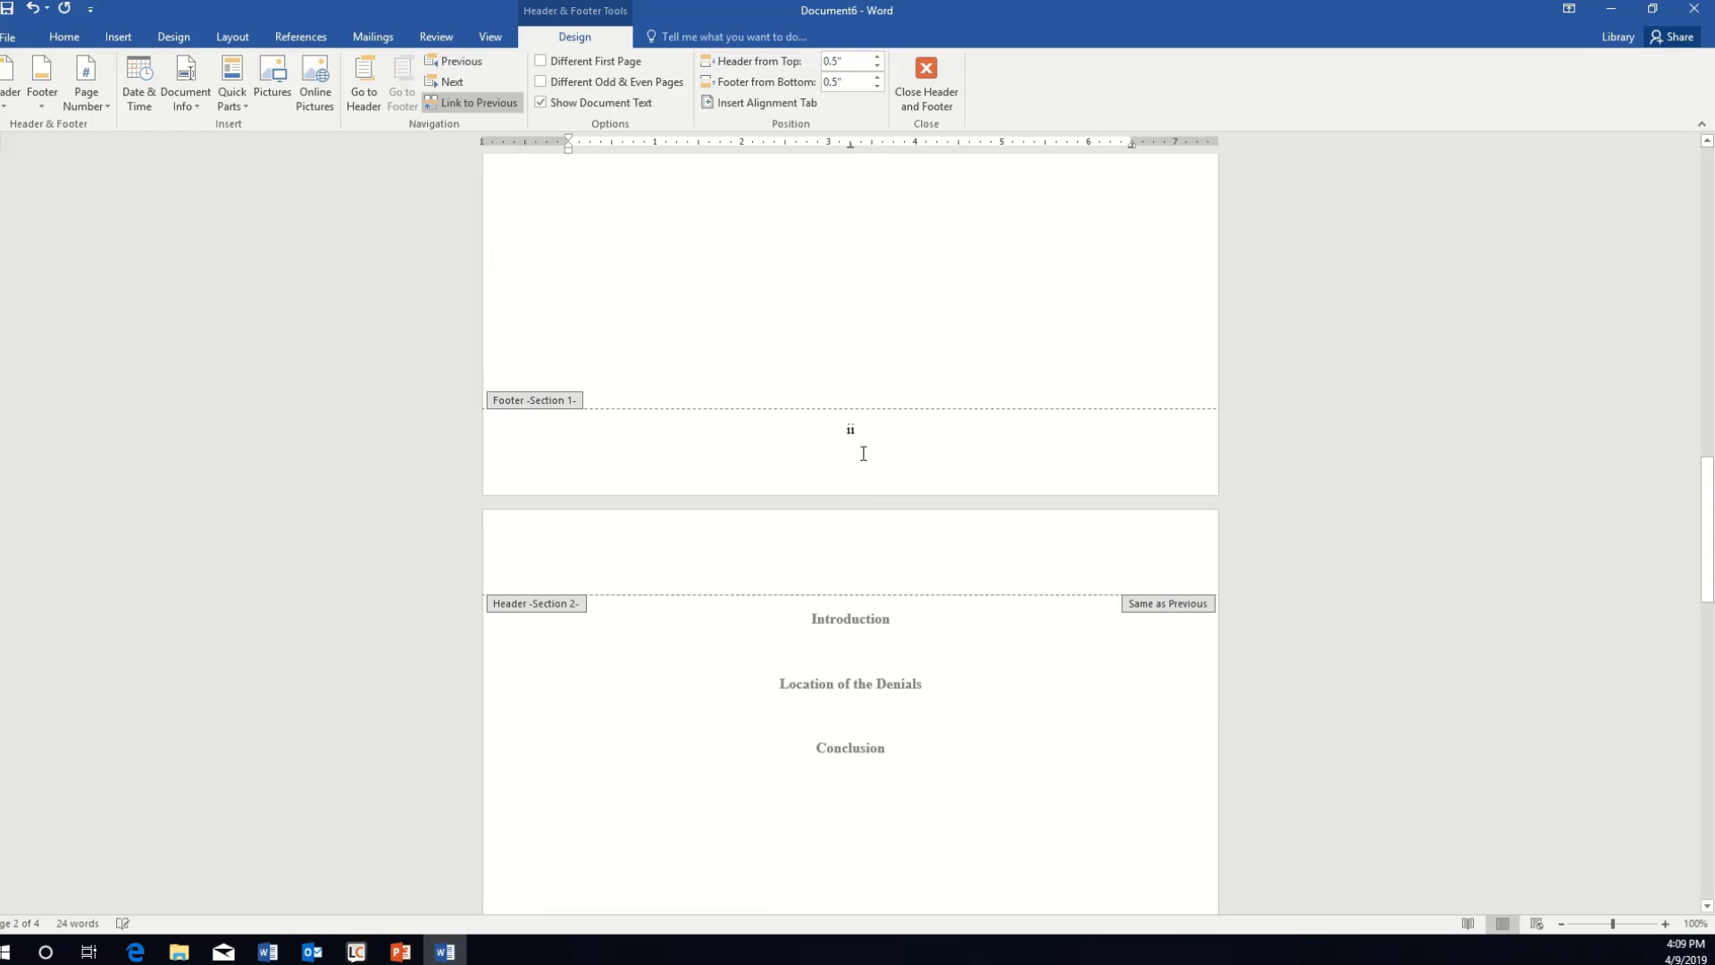
scroll(858, 444, "down", 15)
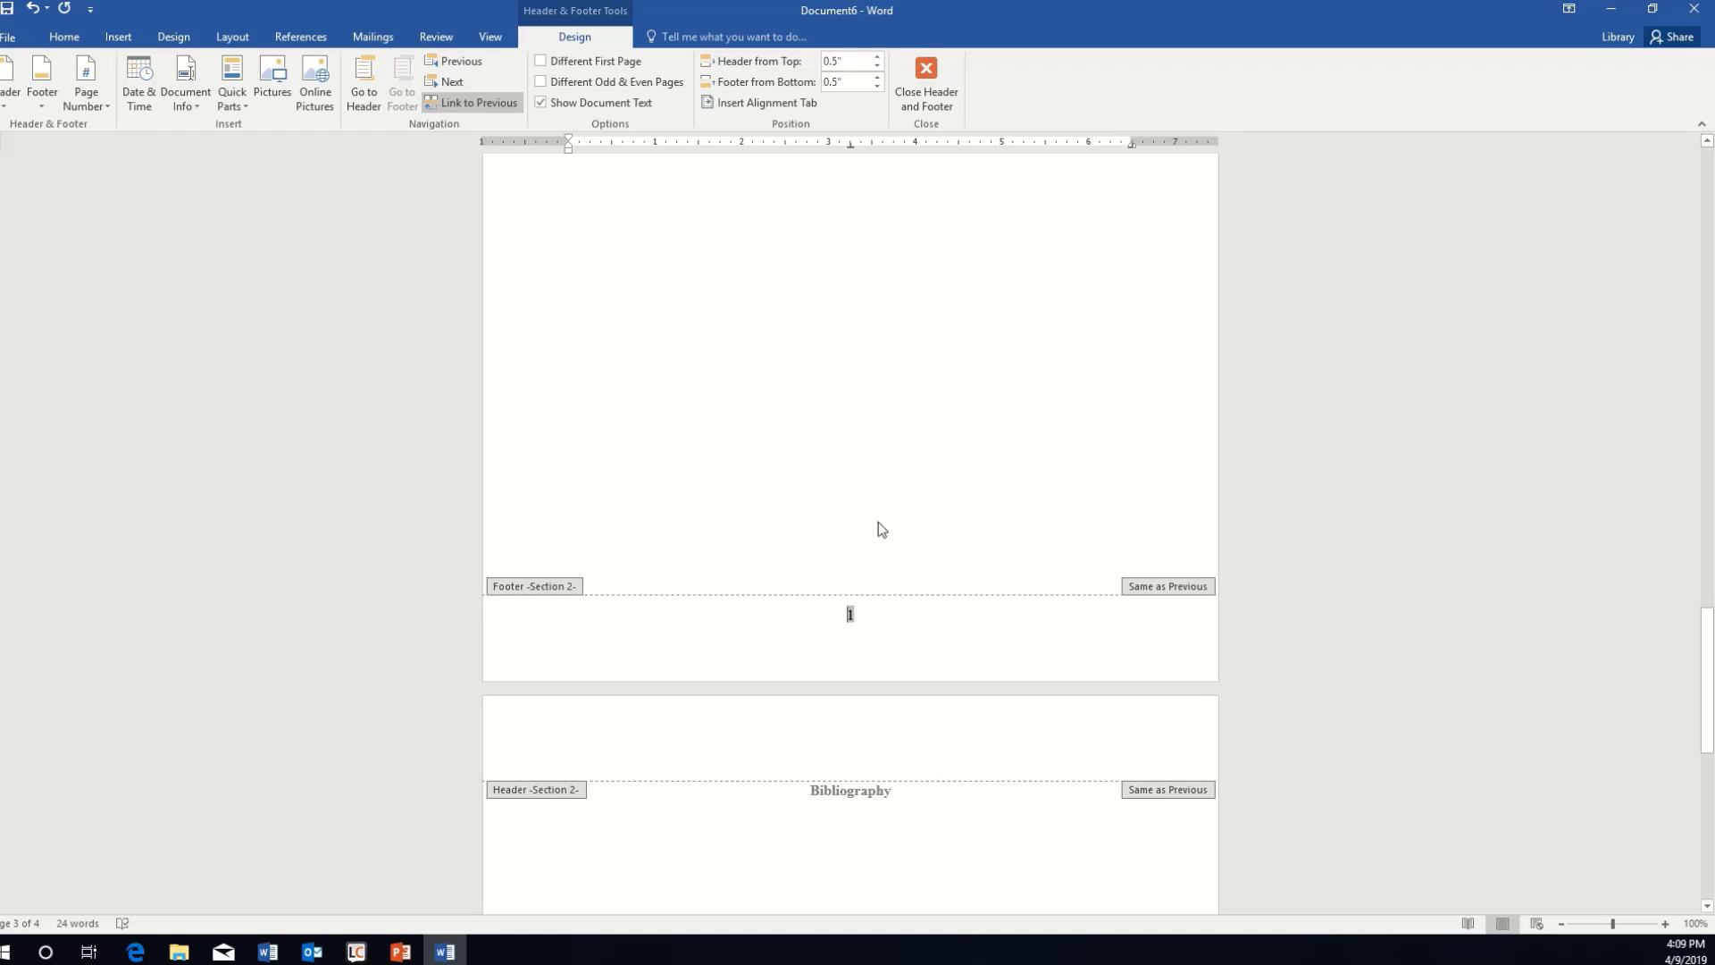
Check the footers from the first body page back to the title page and close header and footer editing
scroll(861, 265, "up", 2)
scroll(862, 265, "up", 12)
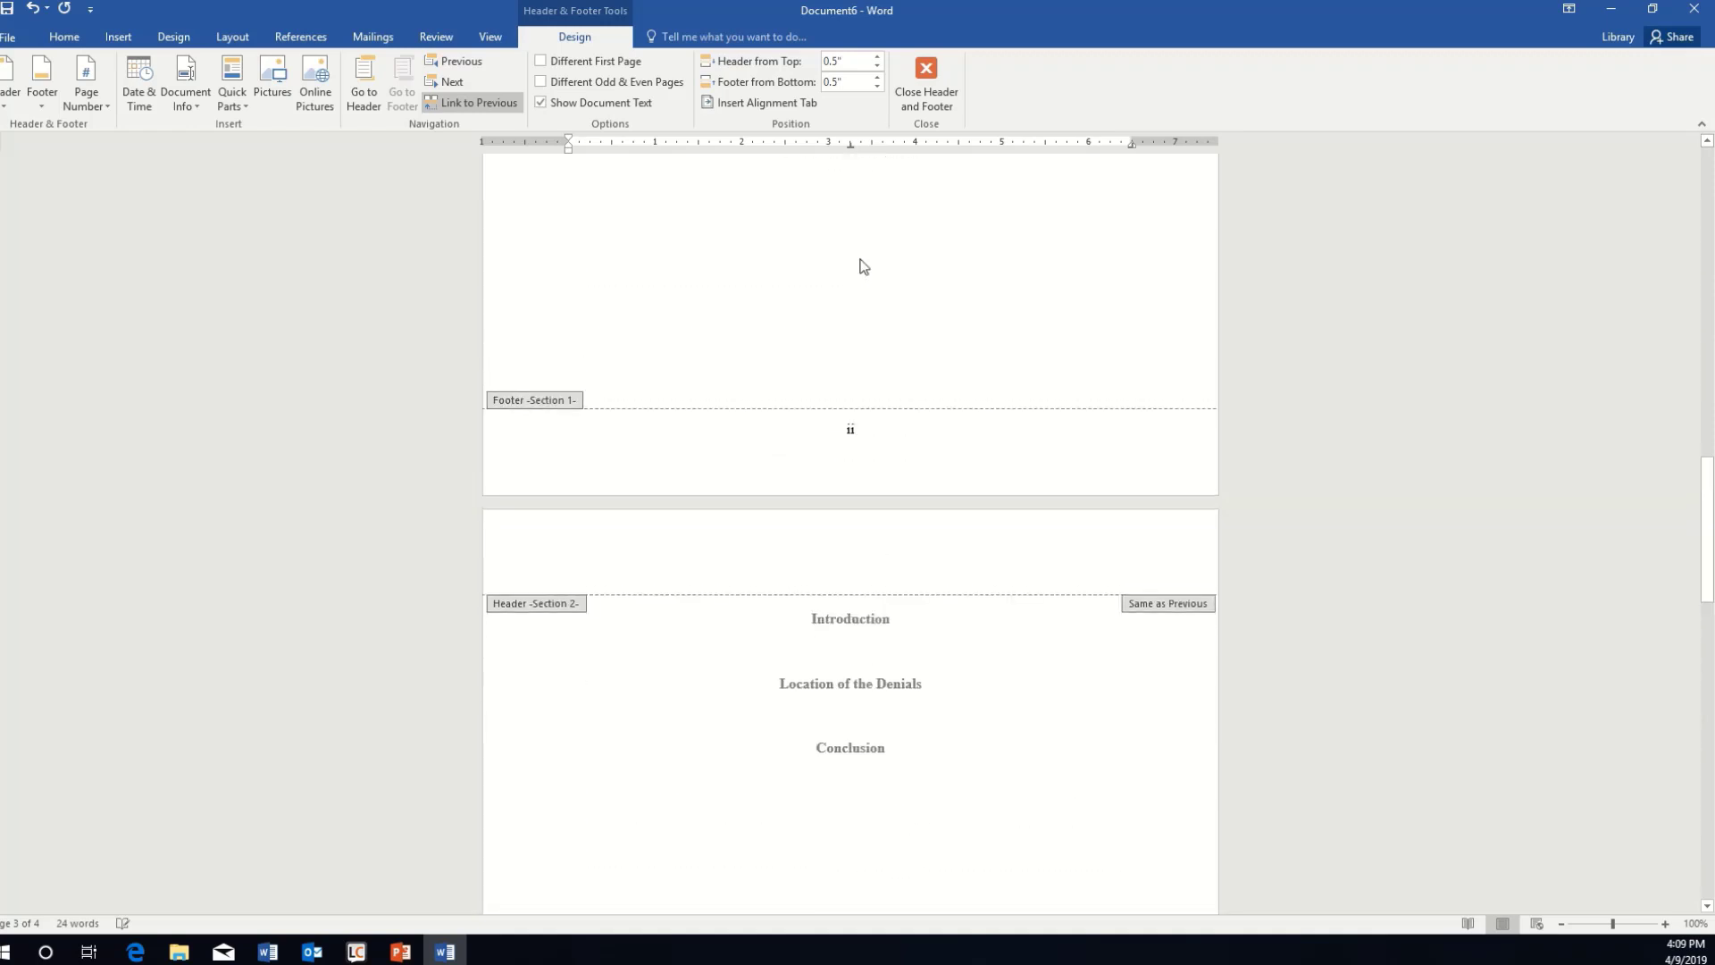
scroll(862, 261, "up", 8)
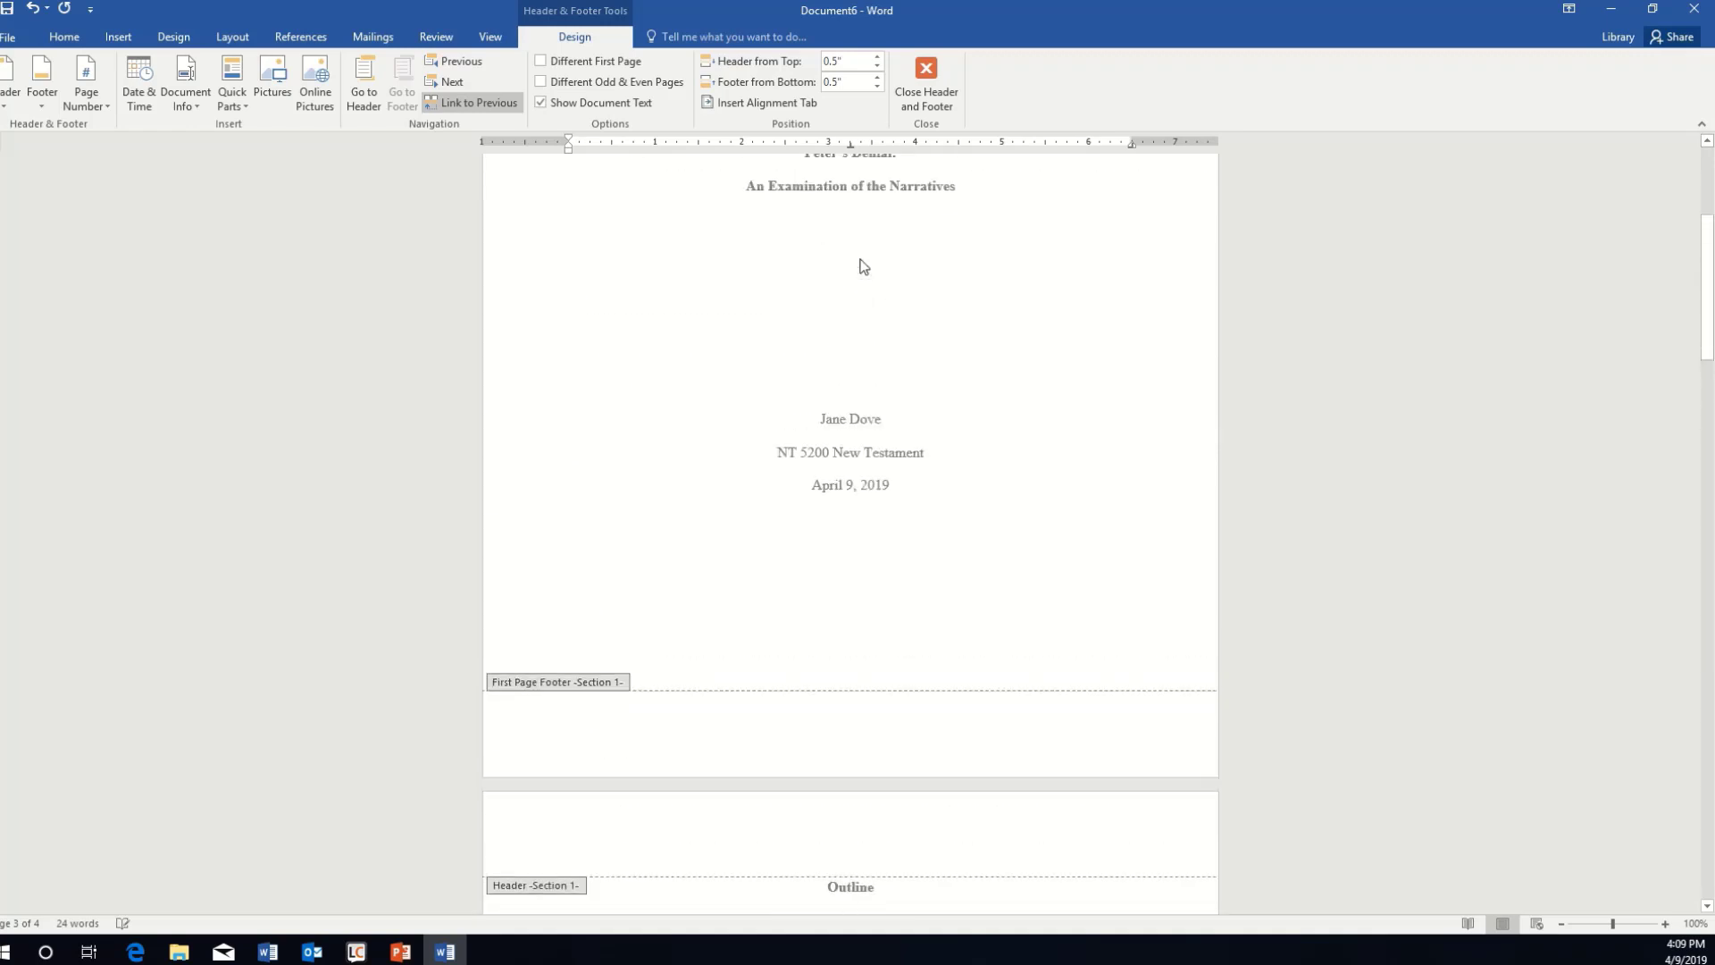
left_click(927, 71)
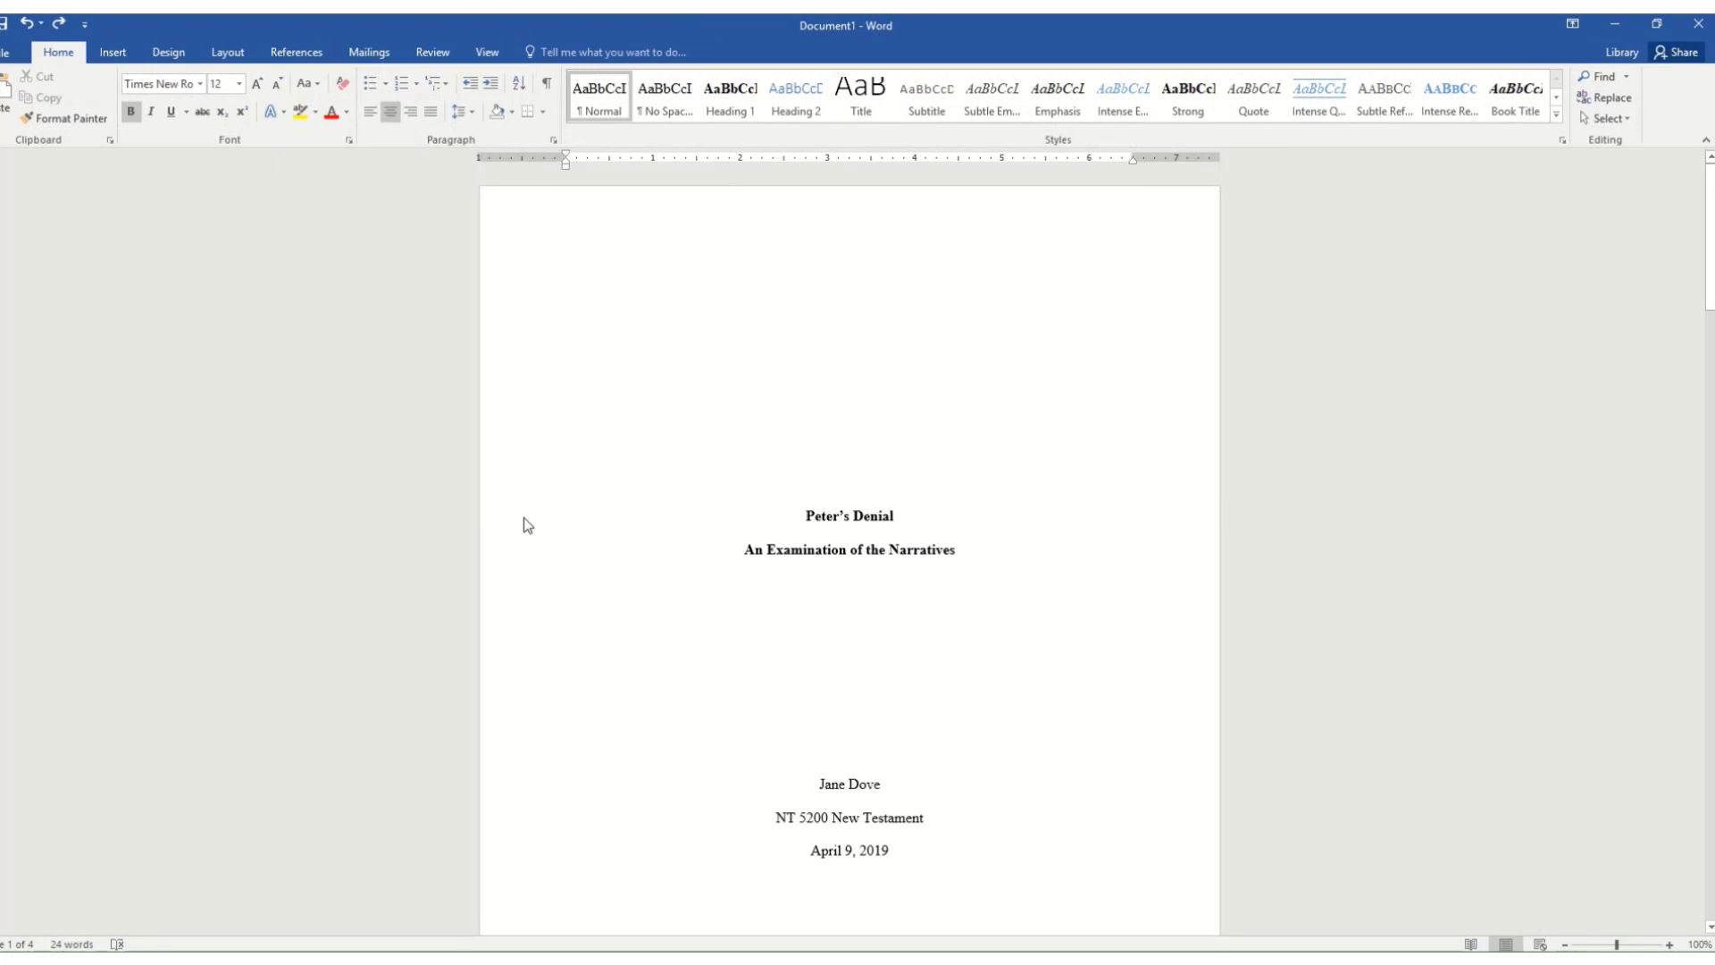
Insert the paragraph beginning "The Gospel accounts of Peter’s denials contain many difficulties" beneath the Introduction heading
scroll(524, 525, "down", 10)
scroll(519, 525, "down", 10)
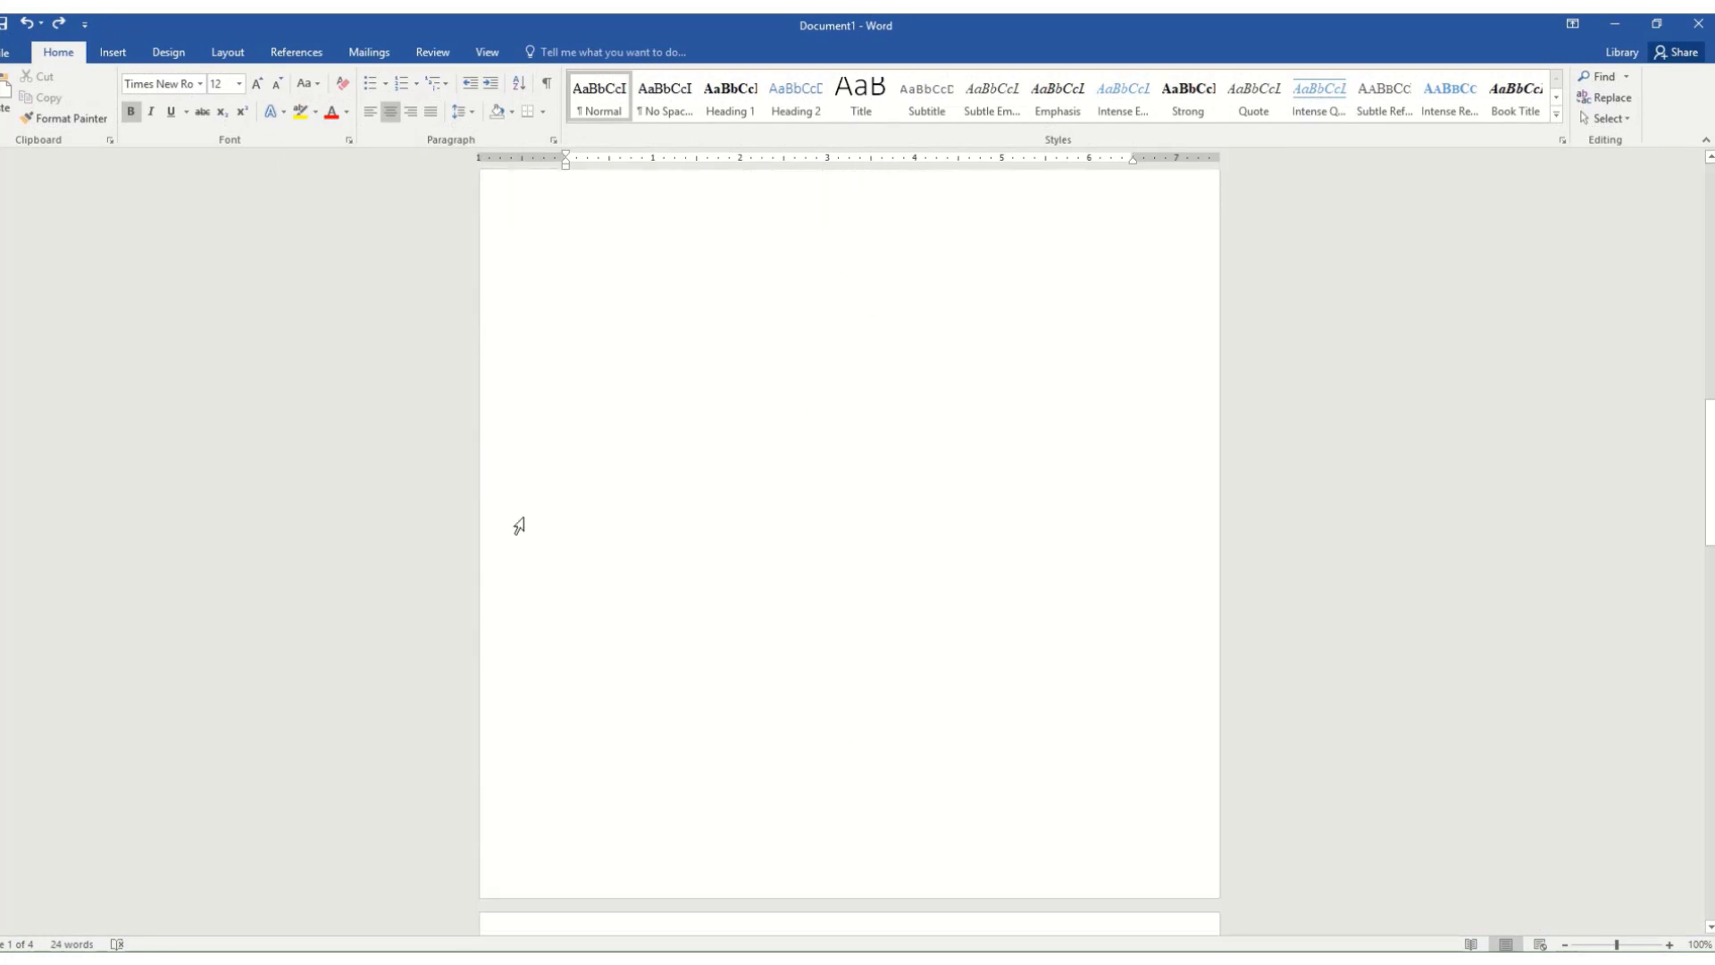
left_click(536, 658)
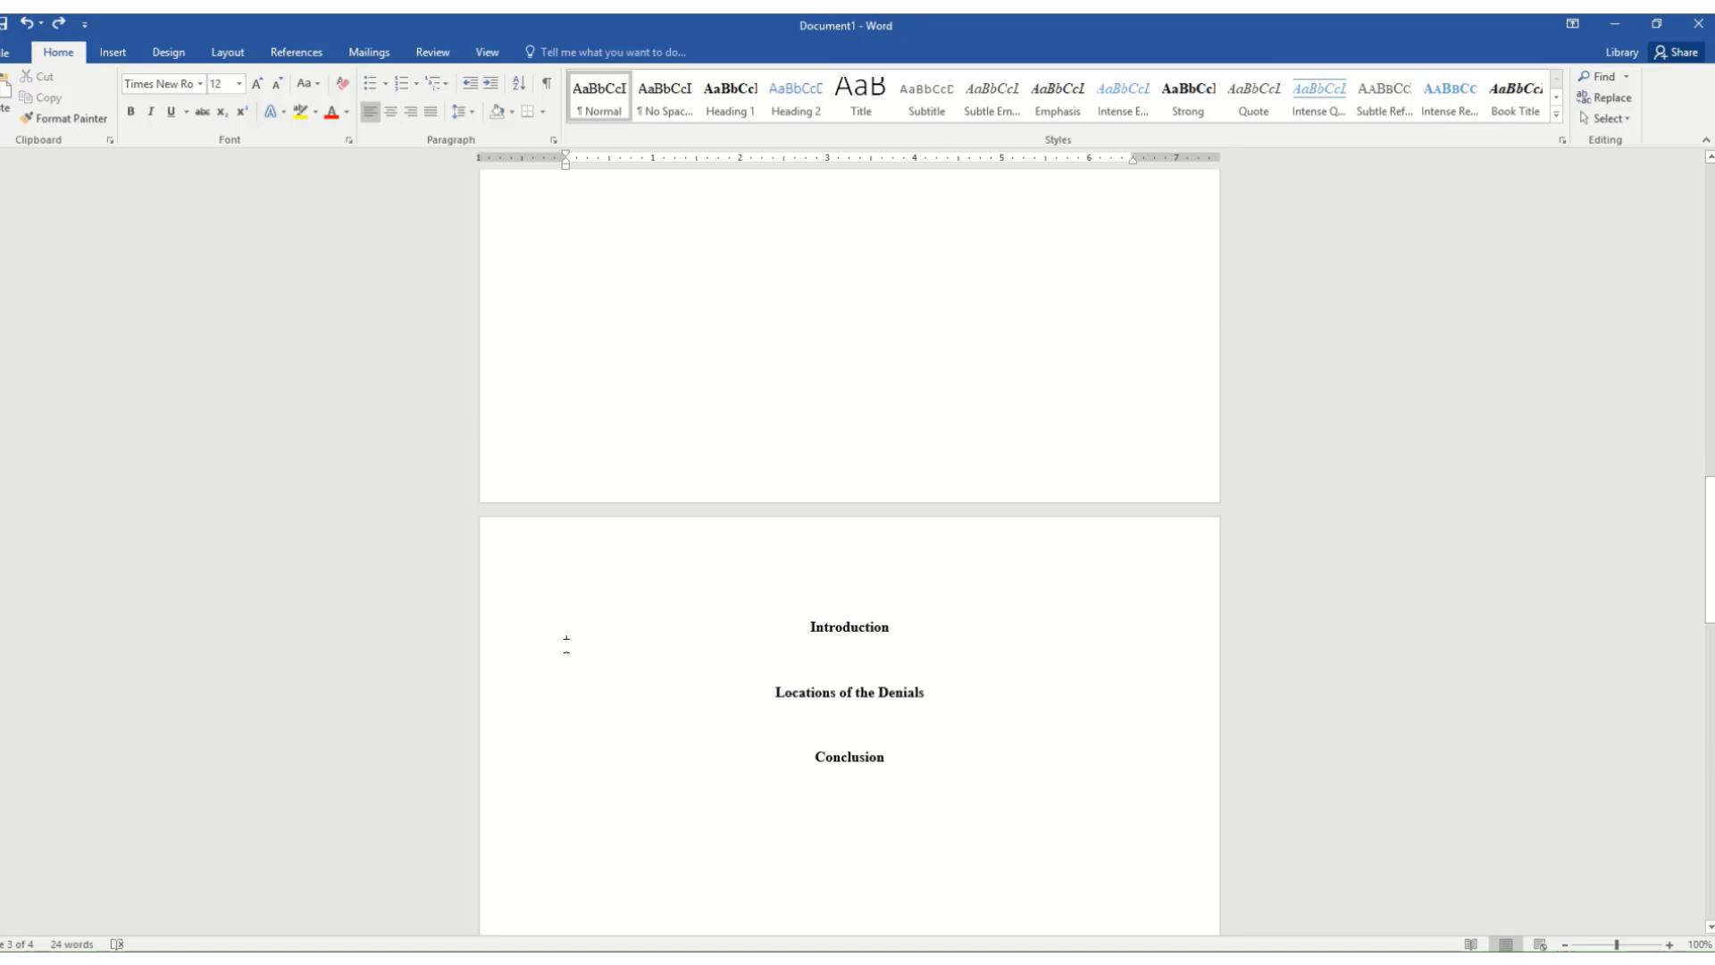
left_click(897, 625)
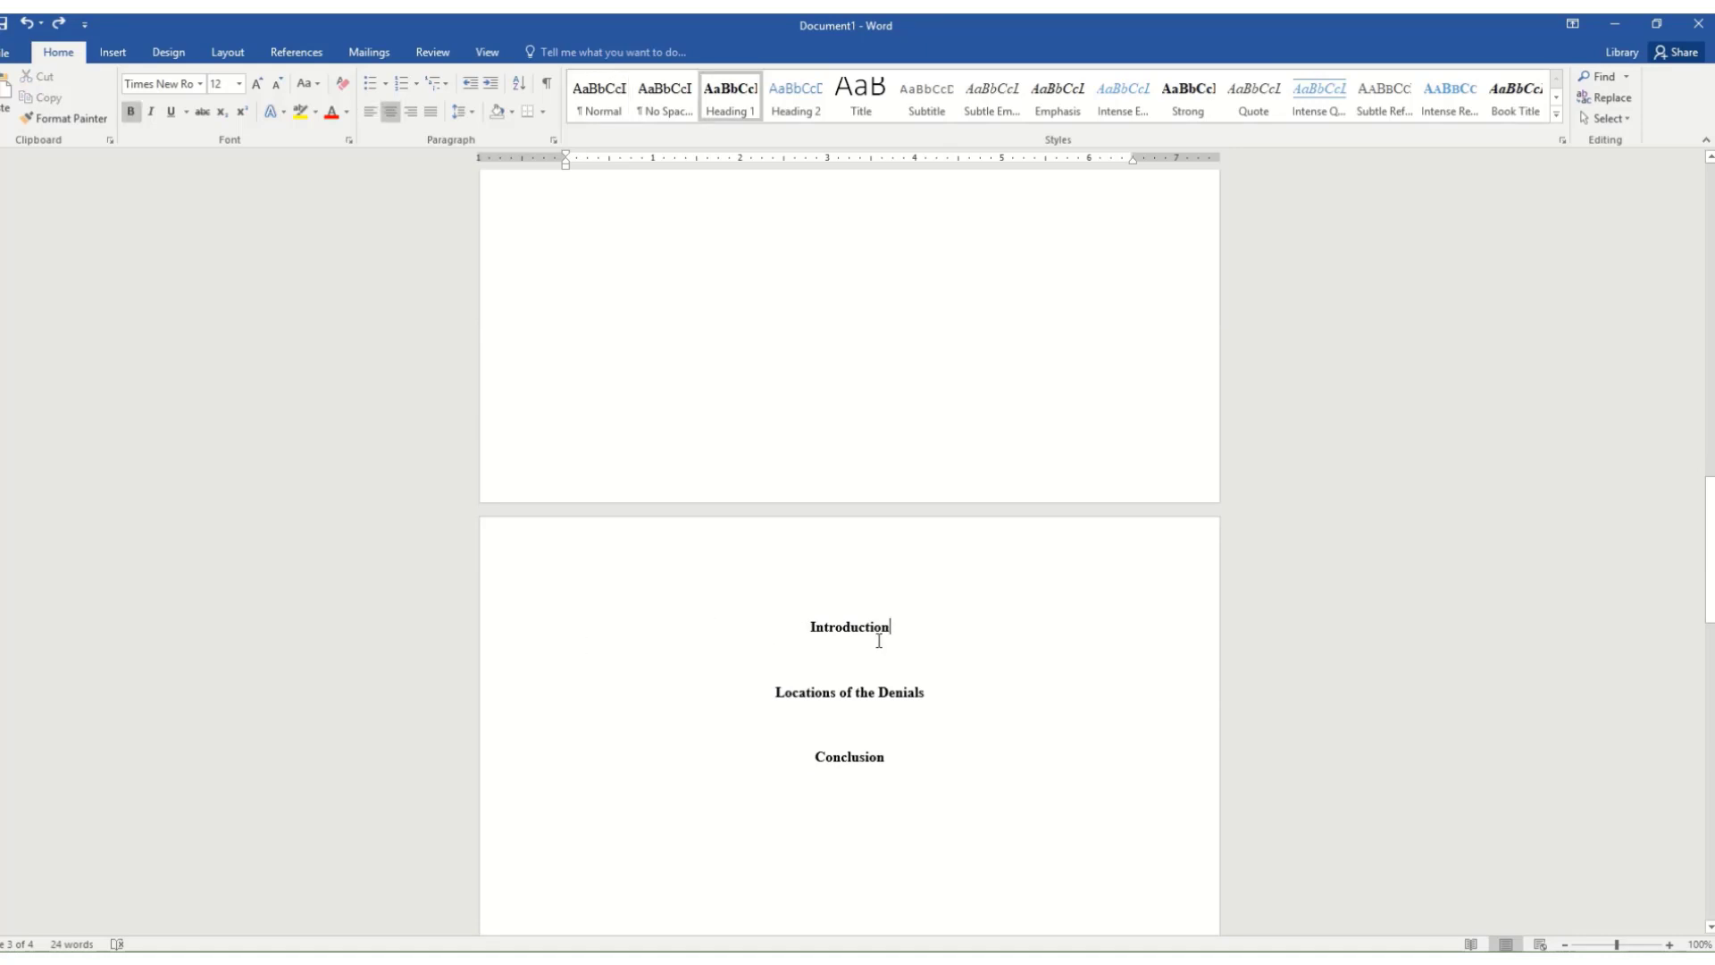
key("Return")
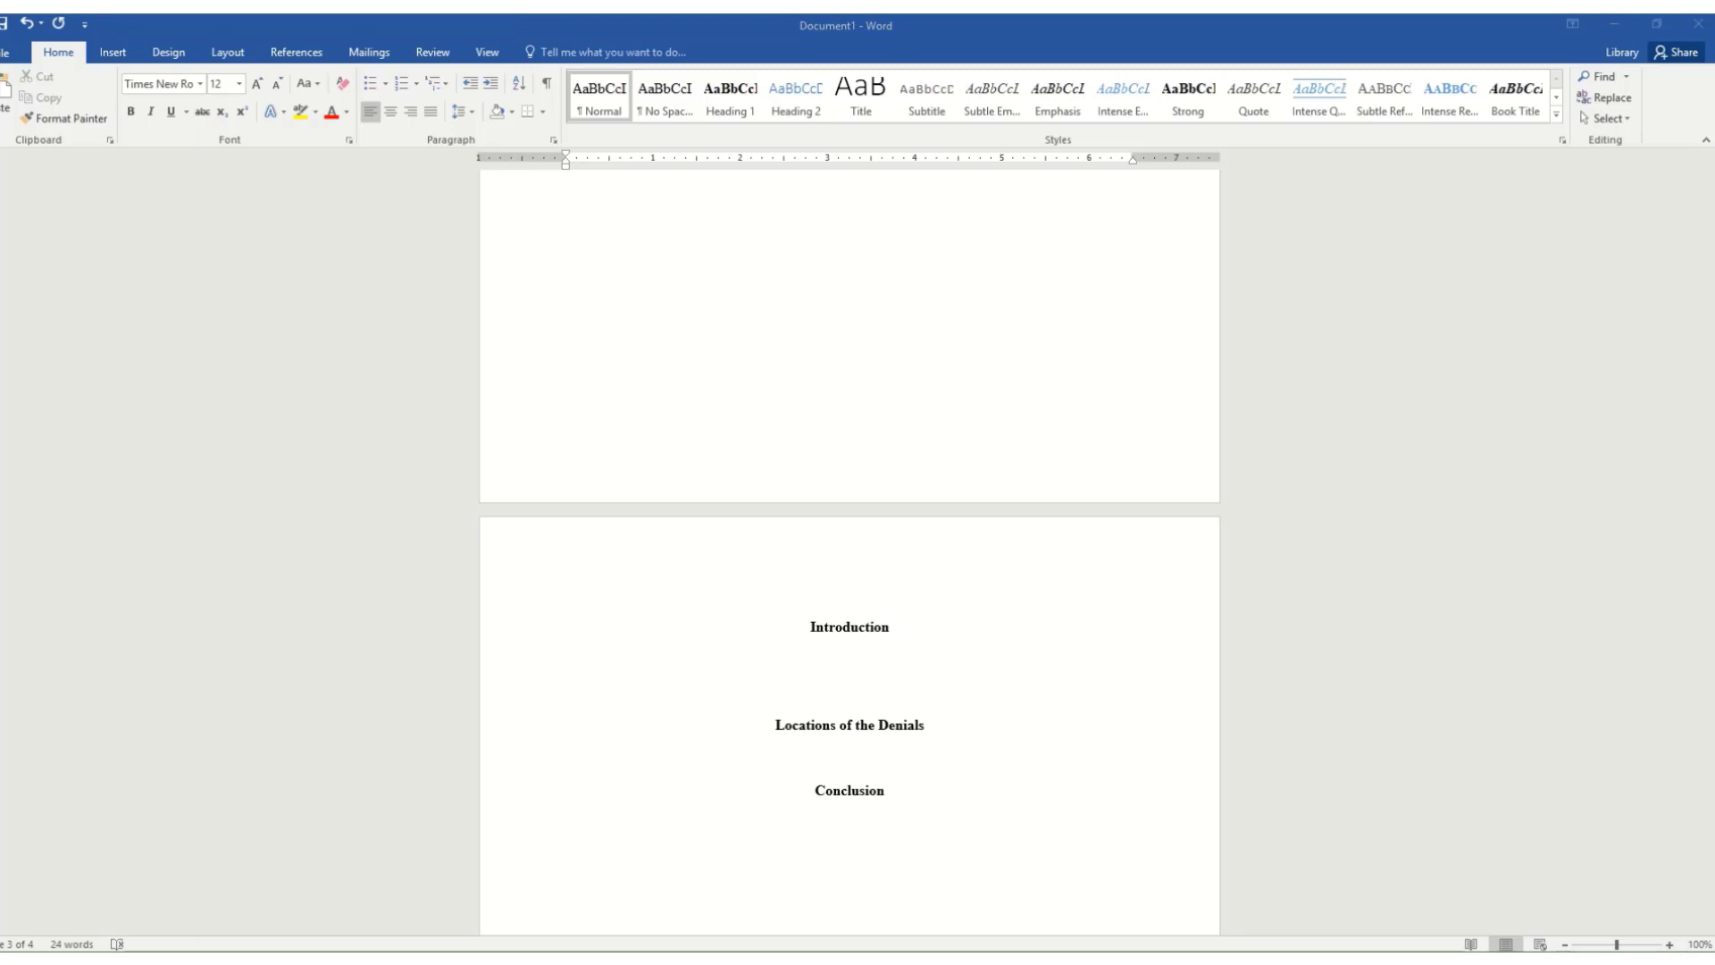
left_click(570, 676)
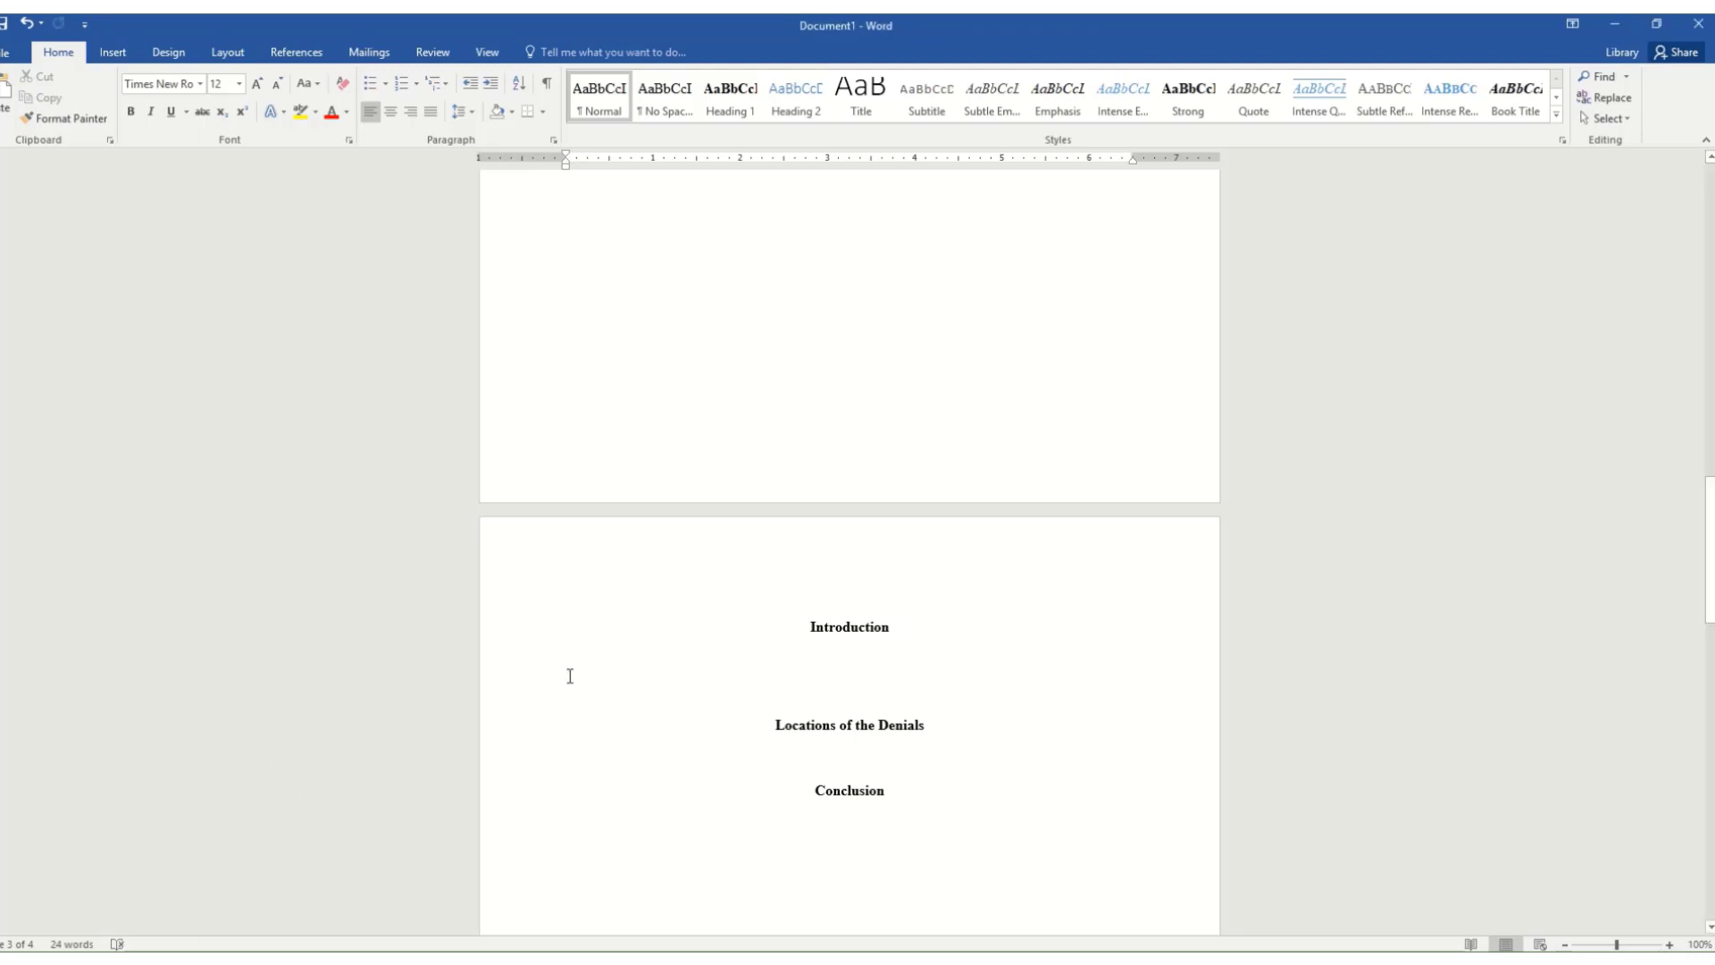
type("The Gospel accounts of Peter’s denials contain many difficulties which have been frequently cited as contradictions. Harmonization of these narratives has been a matter of debate for many years. Arthur Write, at the close of the nineteenth century, declared, \"The Gospels have so mixed up the various incidents that their statements are often confused.\" Such instances of supposed Scriptural contradictions are used today by those who seek to ridicule literal interpretations of the Bible. In denying the historical accuracy of the Gospels, James Barr says, \"Harmonization [of the gospels] through the production of multiple events is the most thoroughly laughable of all devices of interpretation.\"")
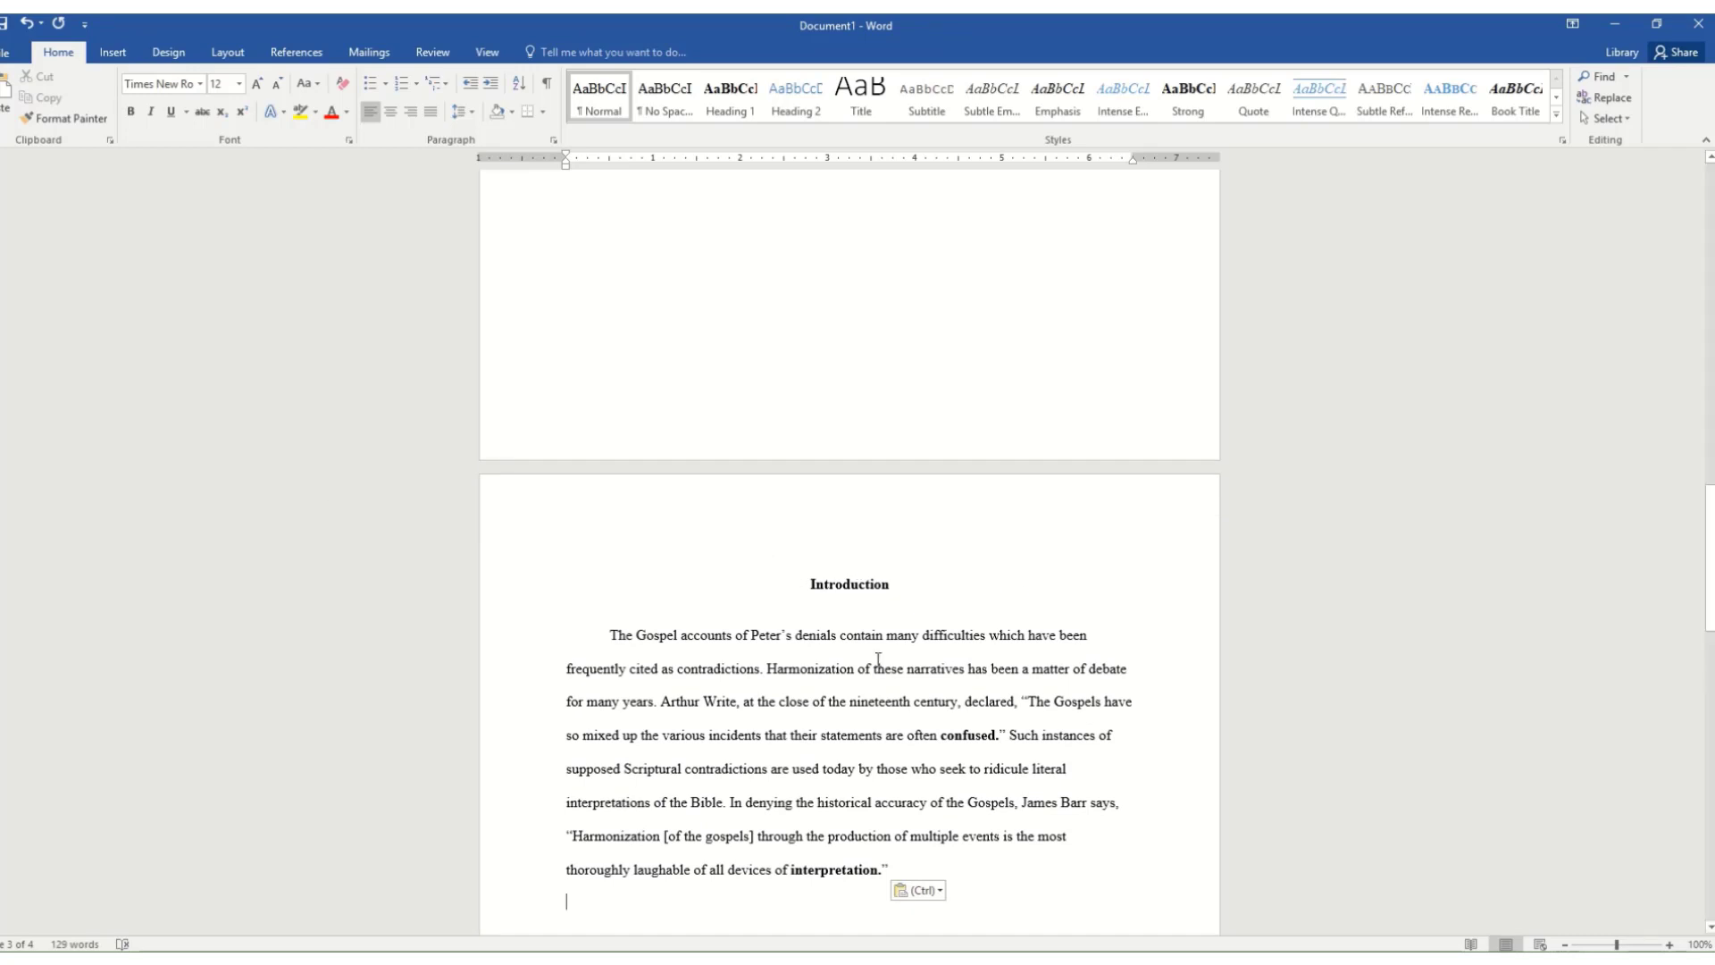
Footnote the quotation ending "confused." with the full citation of "The First Trial of Jesus," The Expository Times 6 (October 1894 - September 1895): 524
left_click(1005, 733)
left_click(299, 54)
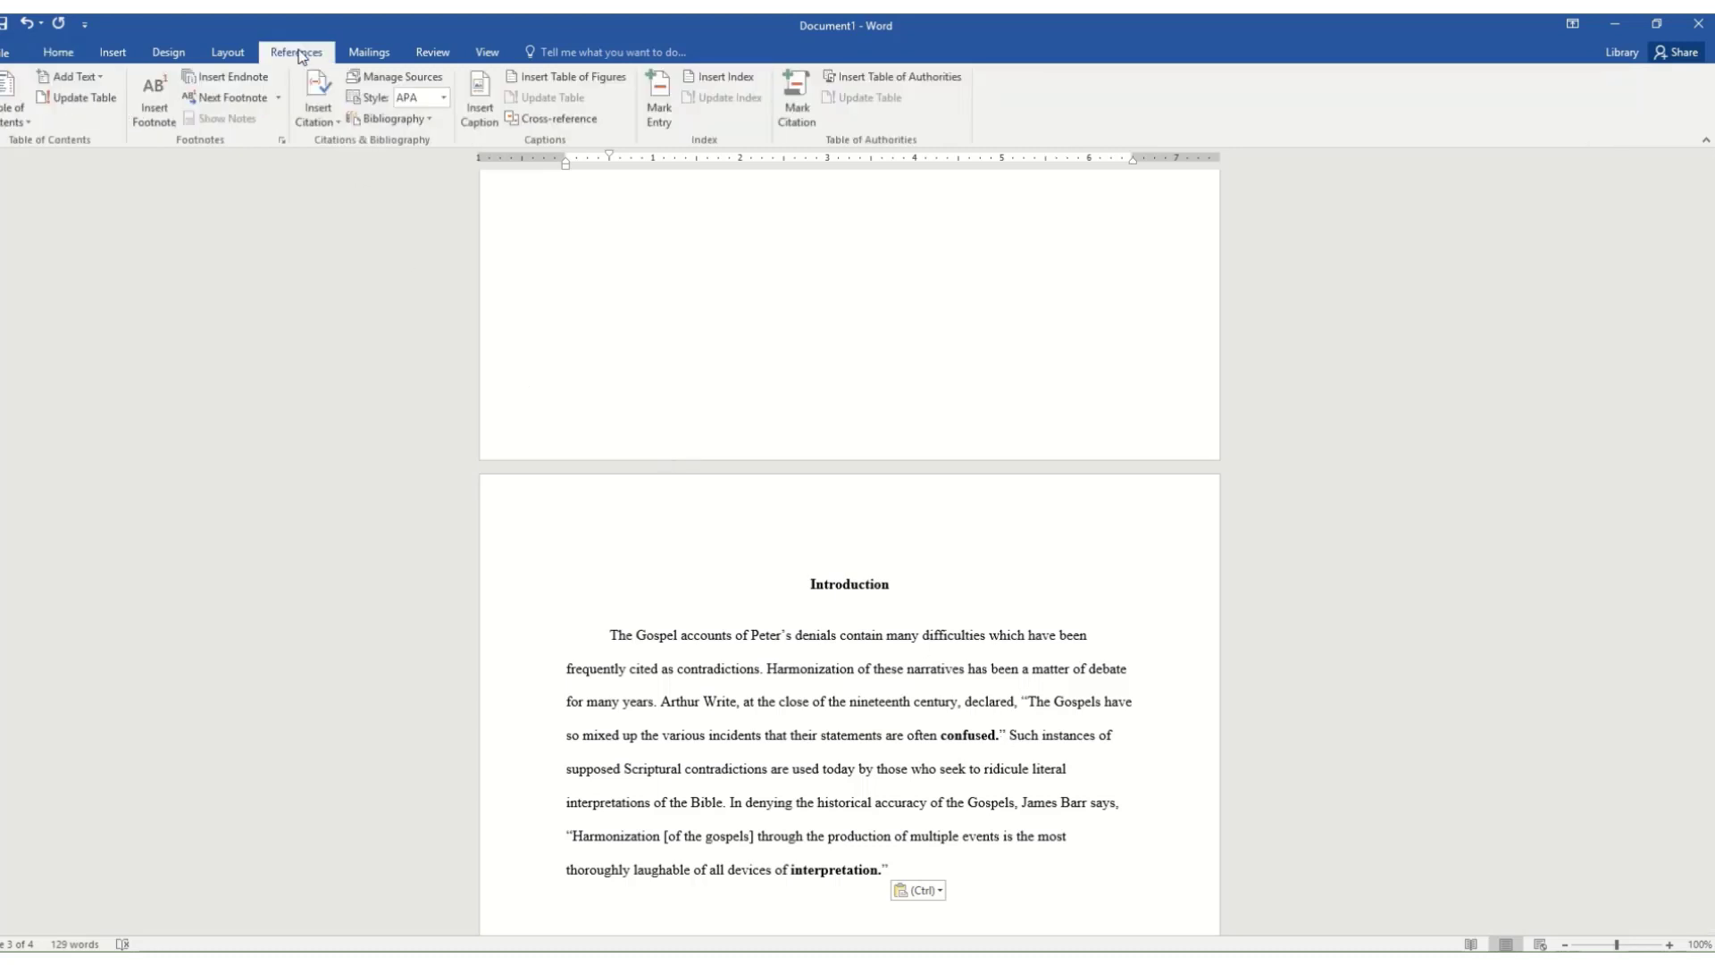
left_click(160, 110)
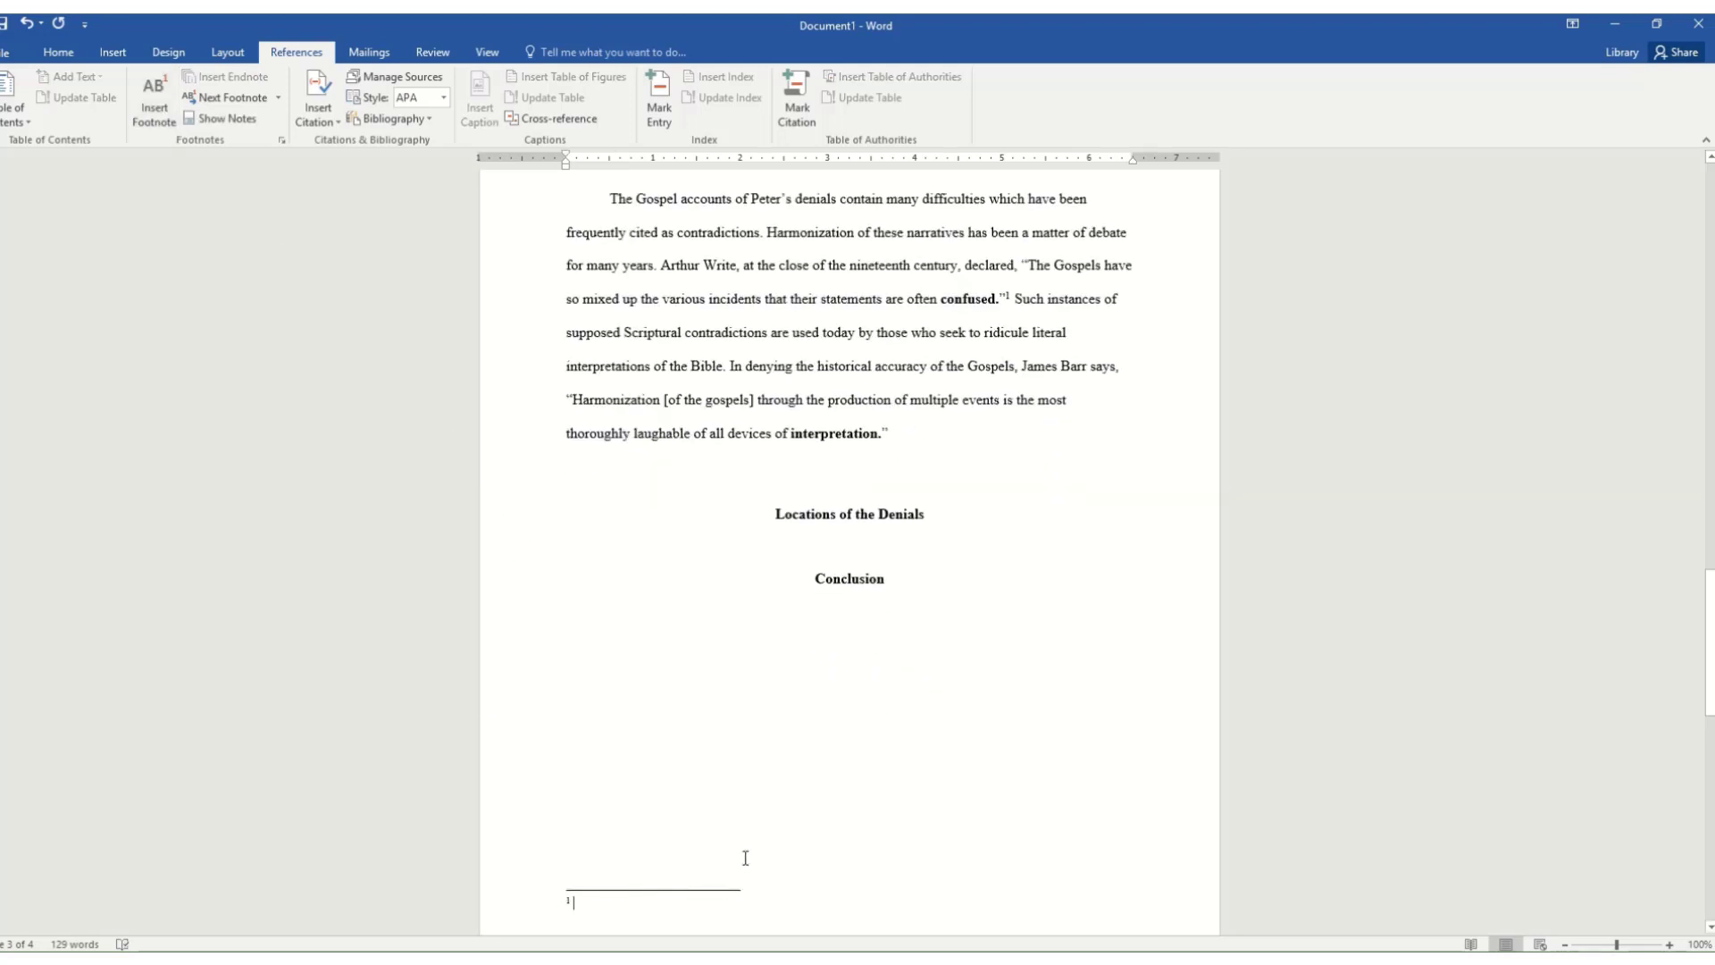
left_click(591, 902)
type("Arthur Write, \"The First Trial of Jesus,\" The Expository Times 6 (October 1894 - September 1895): 524.")
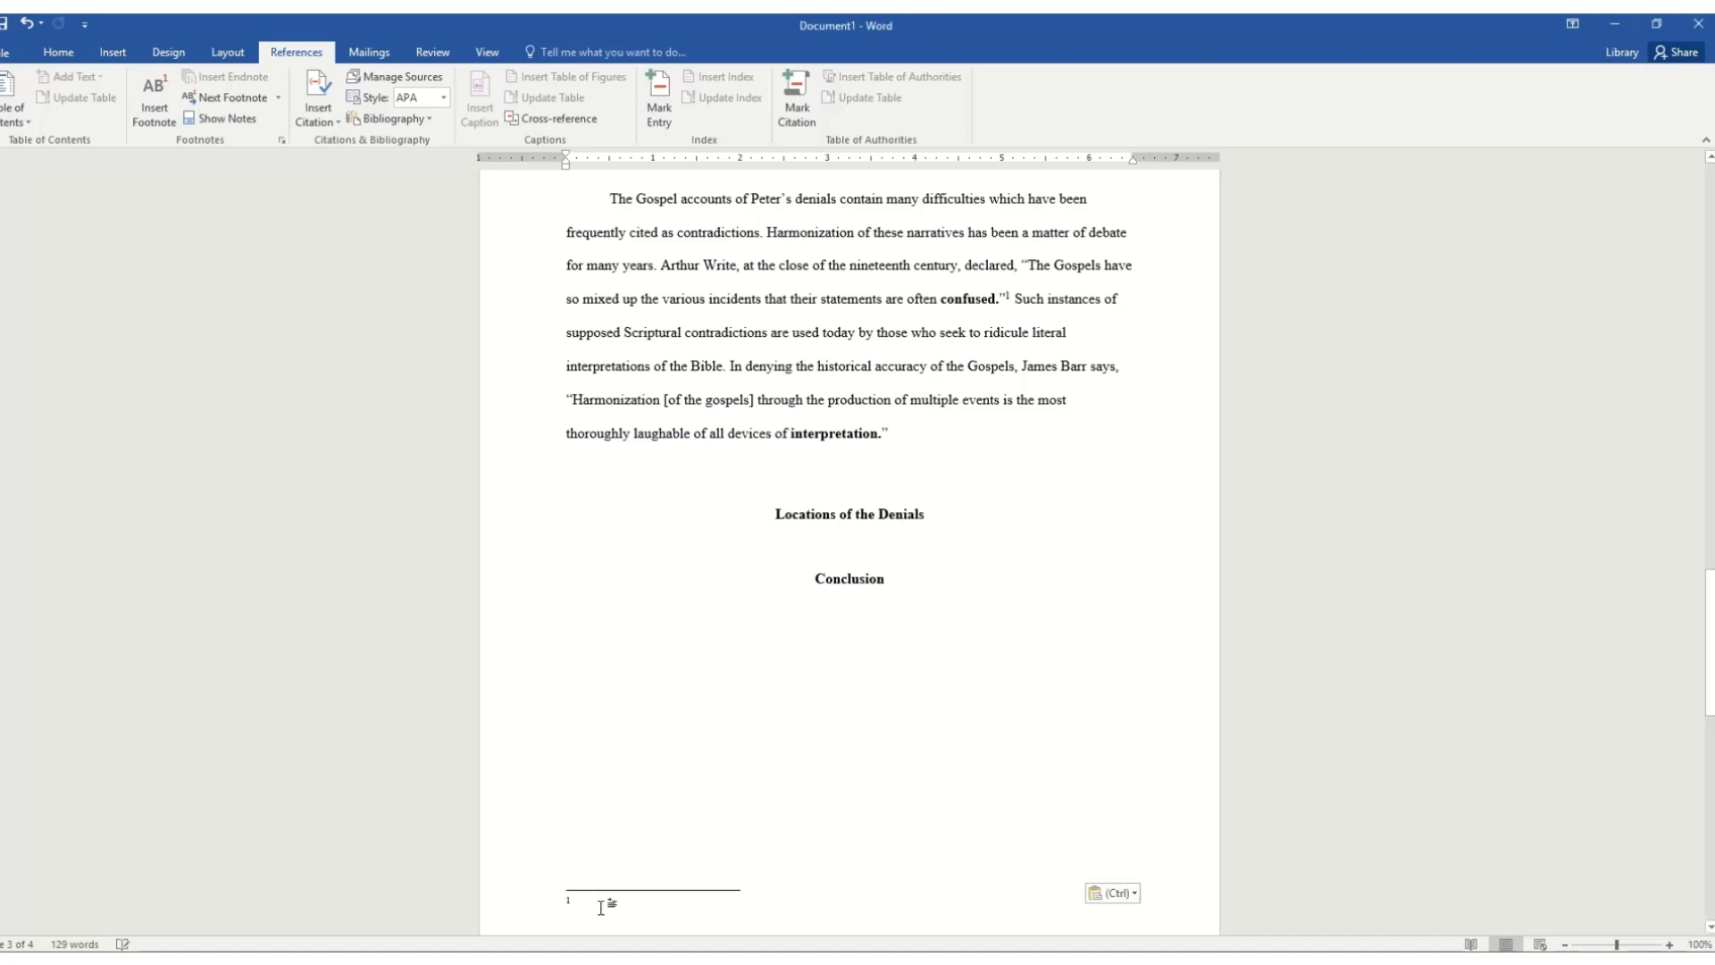
Footnote the quotation ending "interpretation." with the full citation of Fundamentalism (Philadelphia: The Westminster Press, 1977), 57
left_click(889, 433)
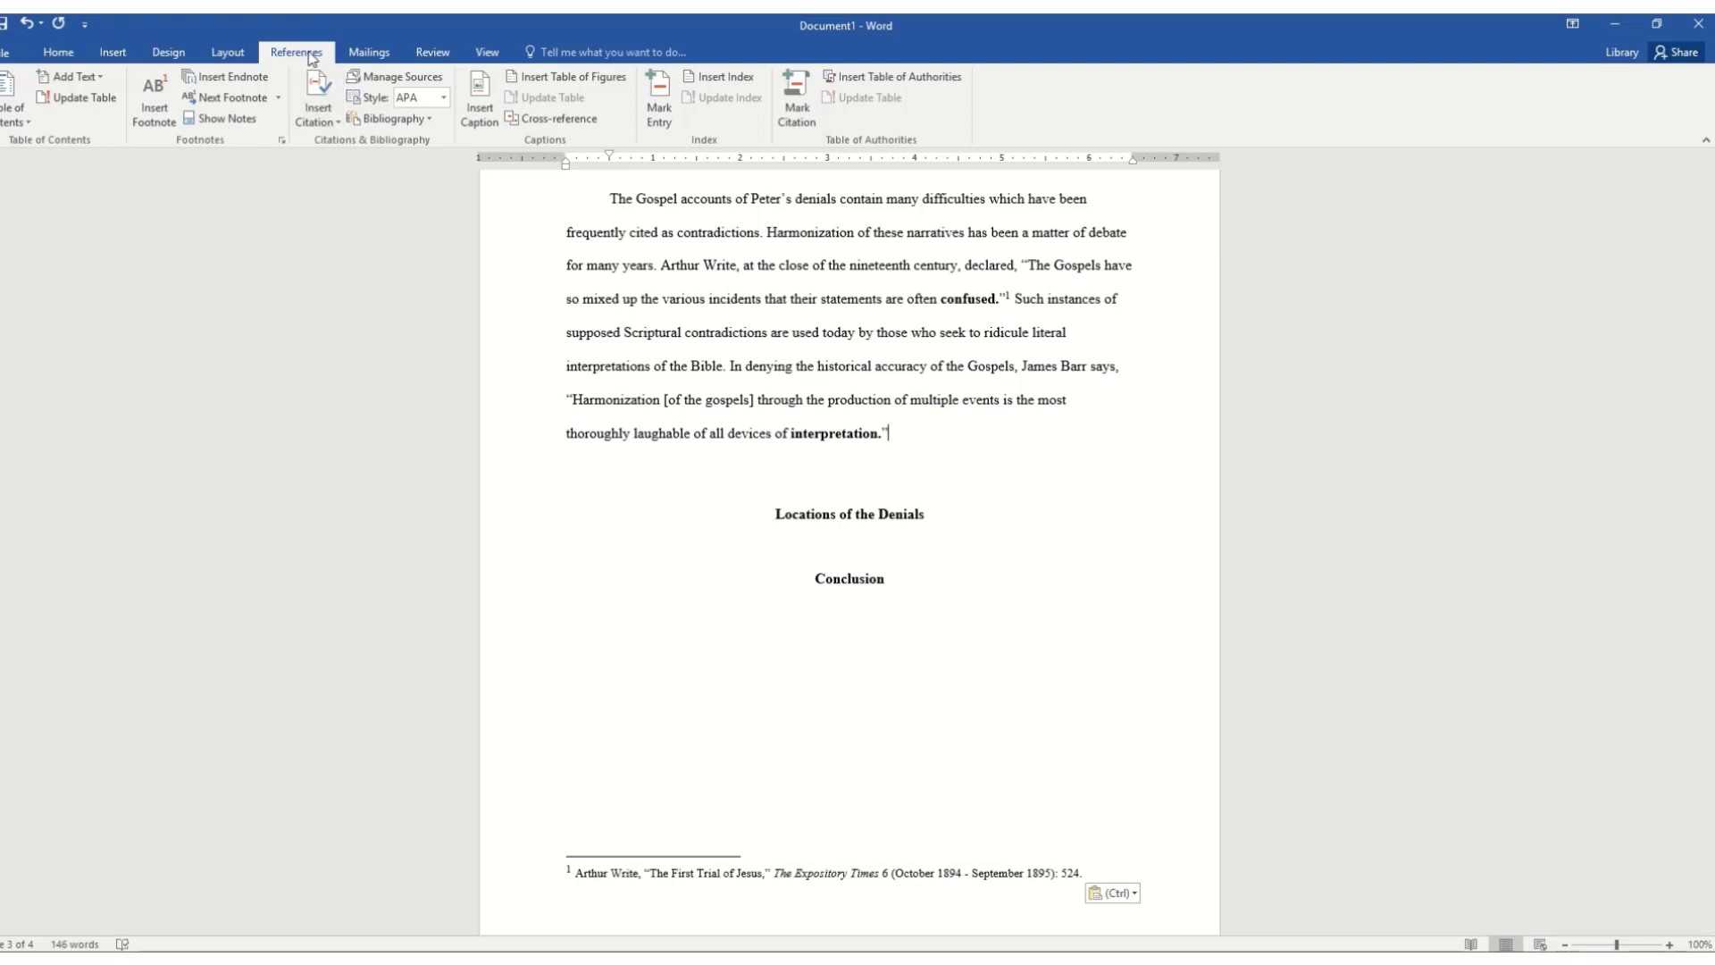
left_click(153, 97)
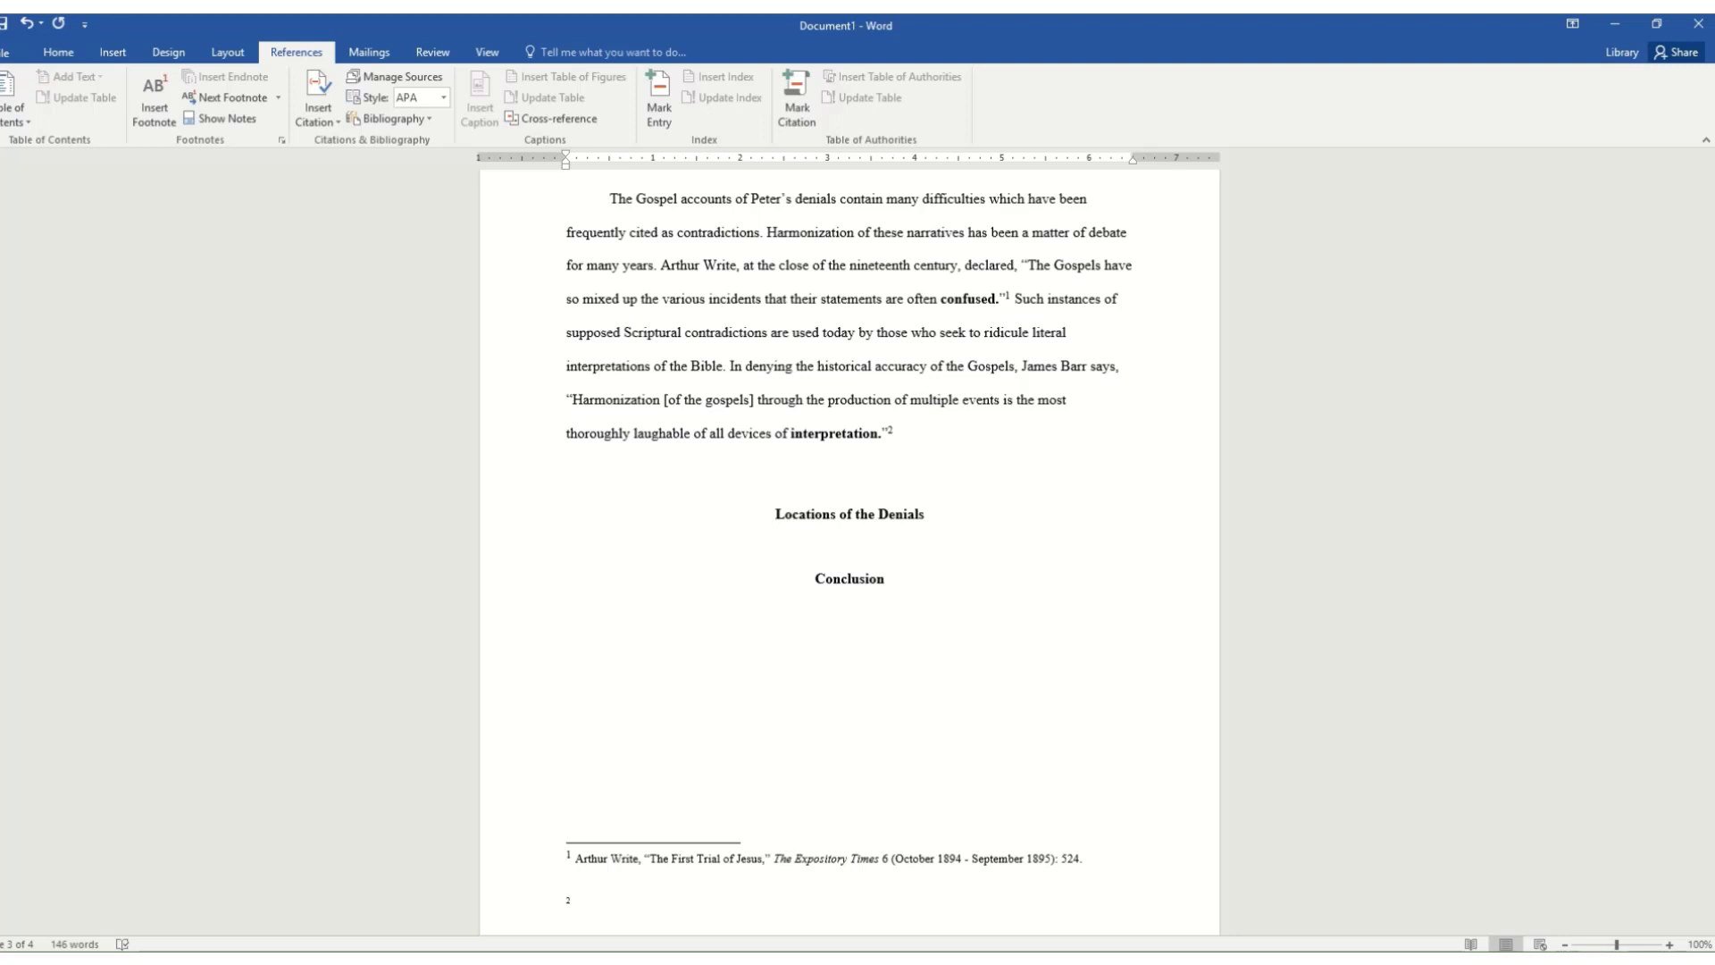
key("alt+Tab")
left_click(593, 899)
type("James Barr, Fundamentalism (Philadelphia: The Westminster Press, 1977), 57.")
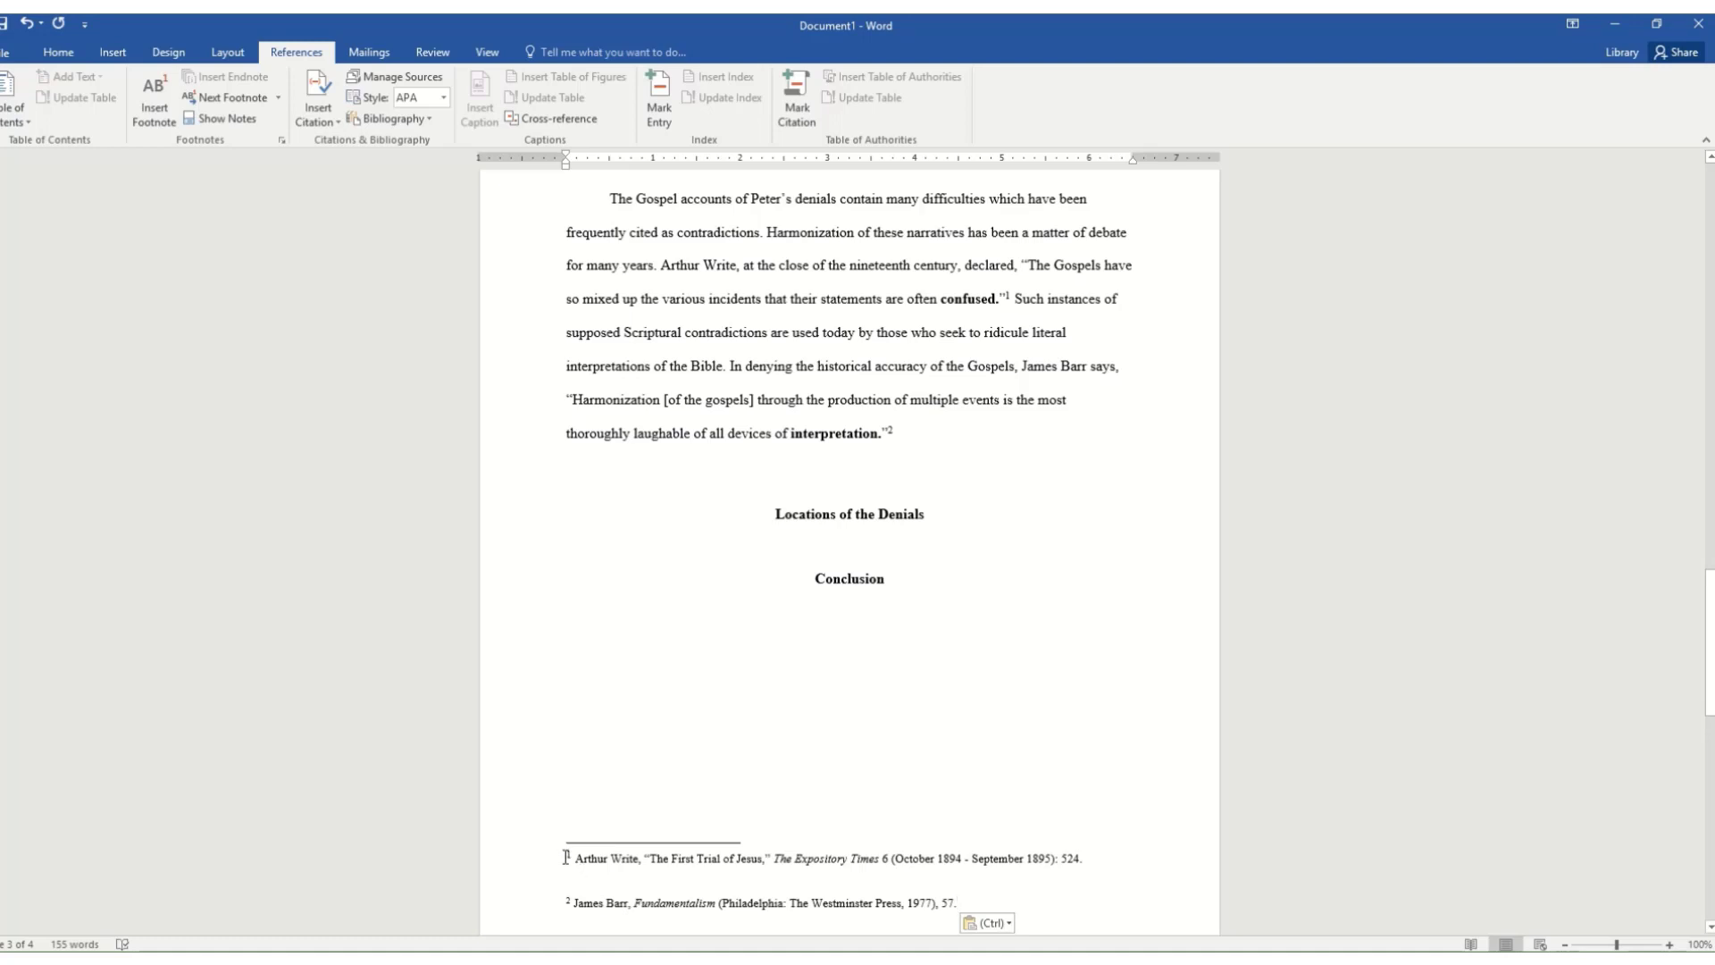
Format both footnotes with a 0.5" first-line indent, 10 pt spacing after and single line spacing
key("Escape")
left_click_drag(569, 860, 963, 911)
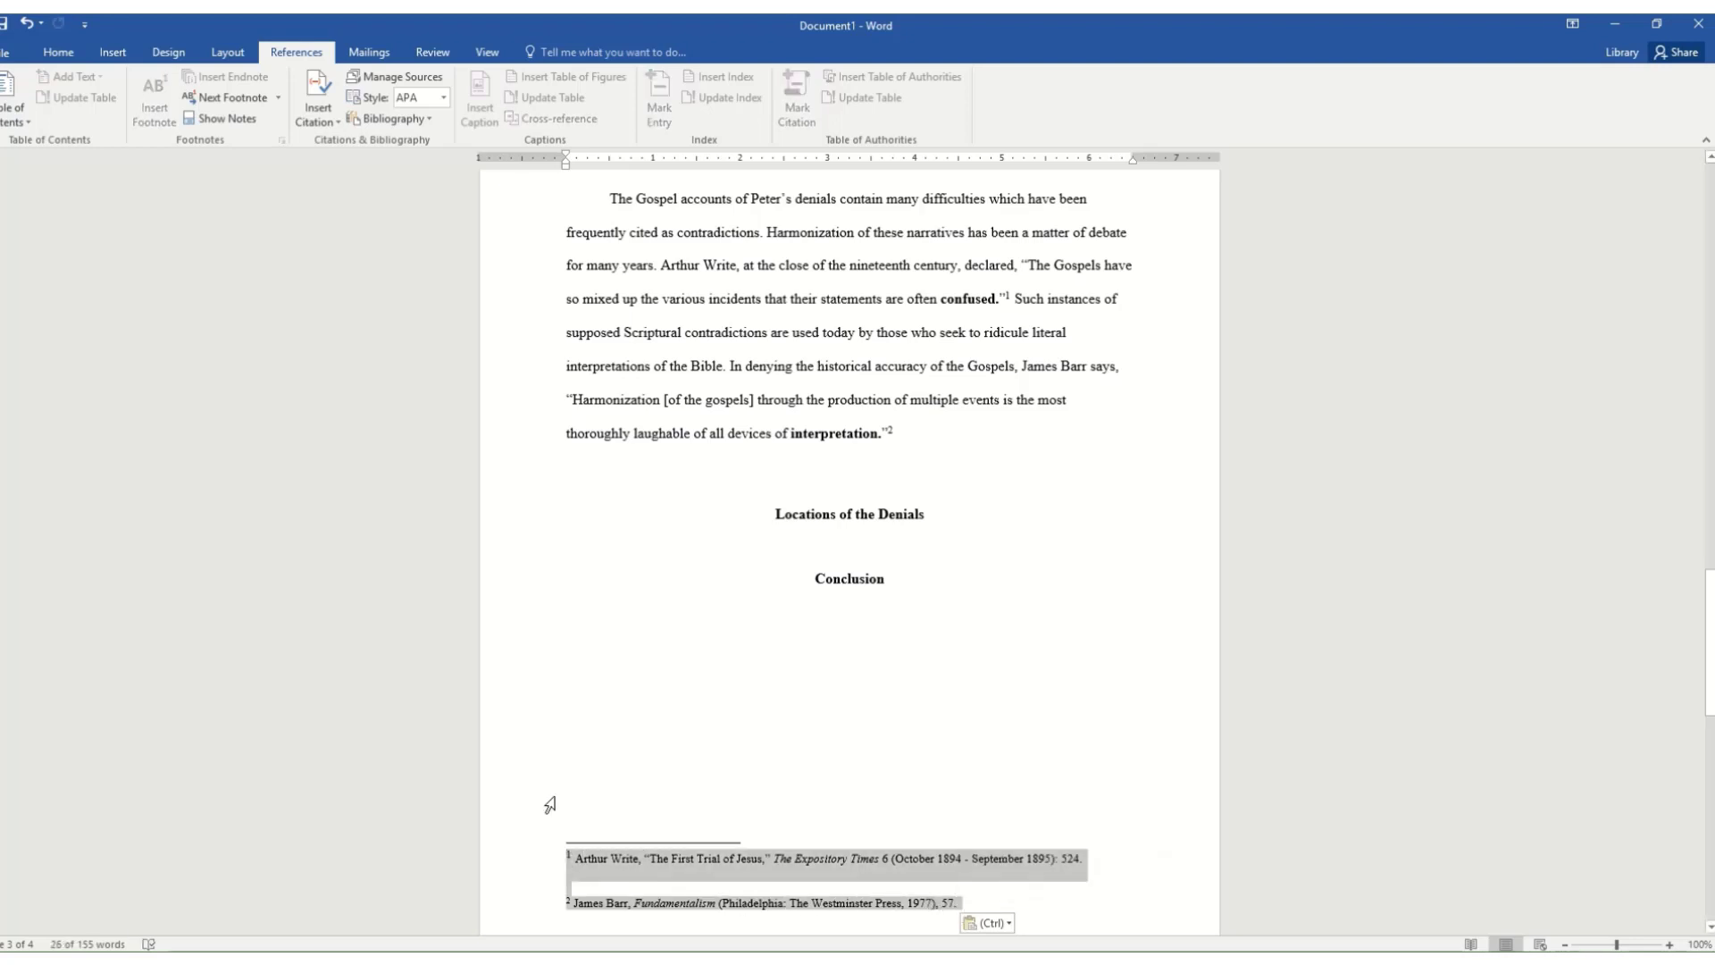
left_click(58, 52)
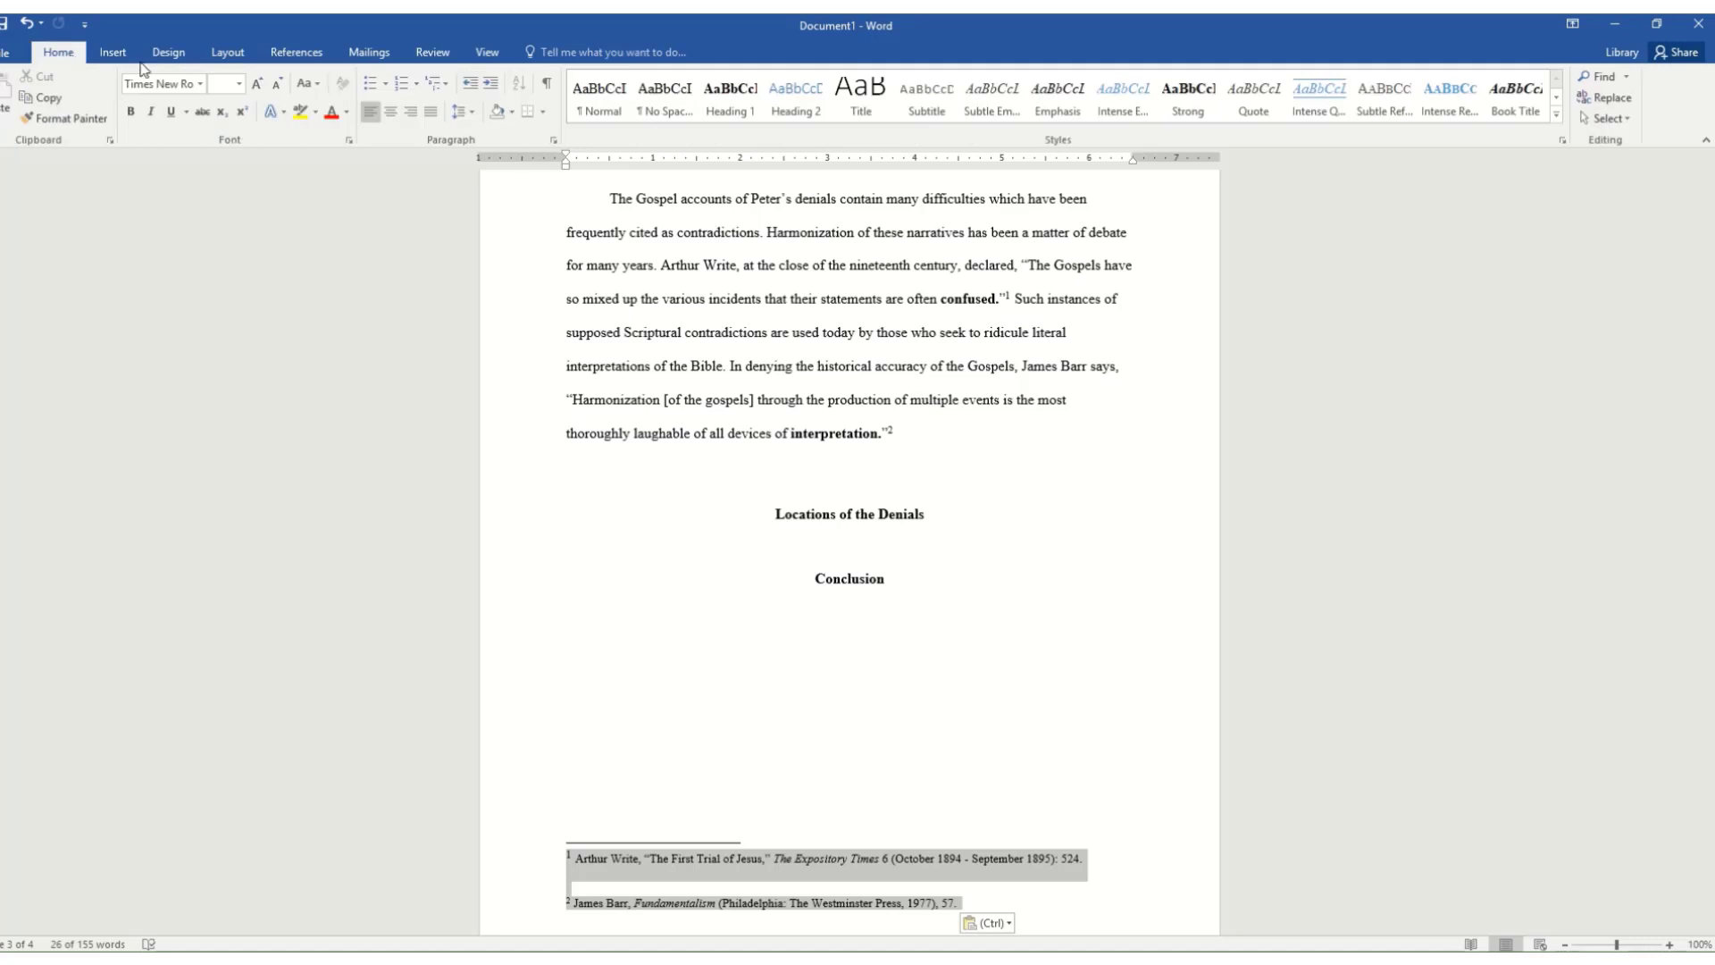
left_click(555, 140)
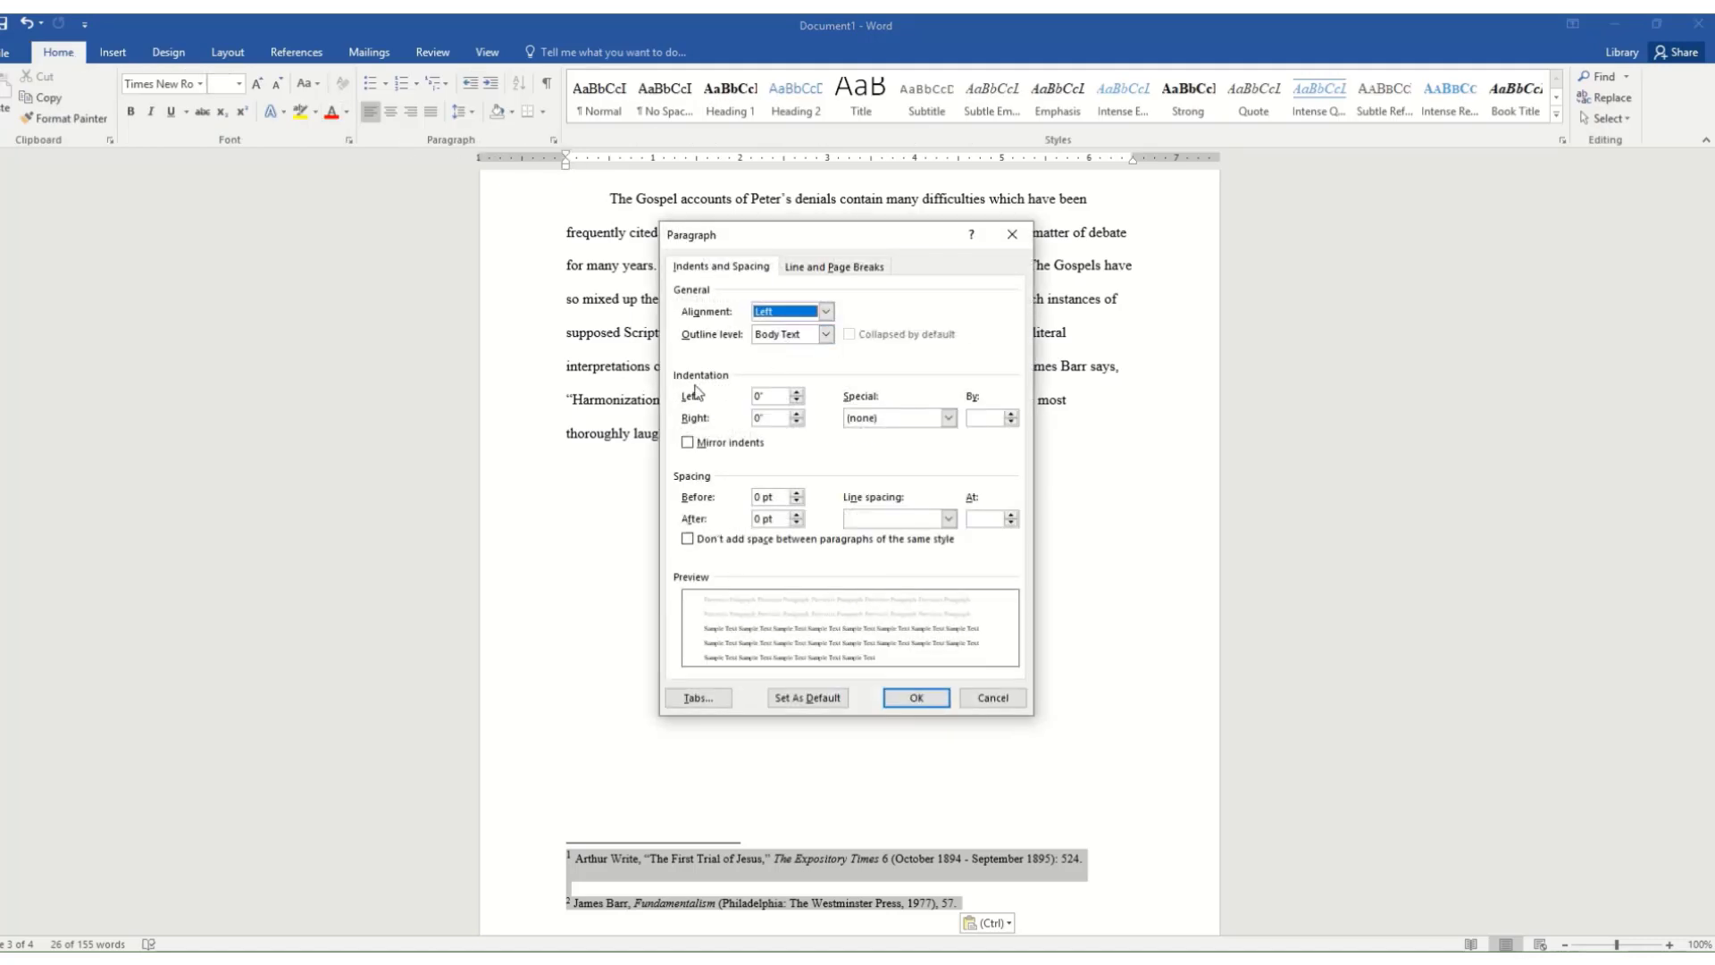
left_click(951, 419)
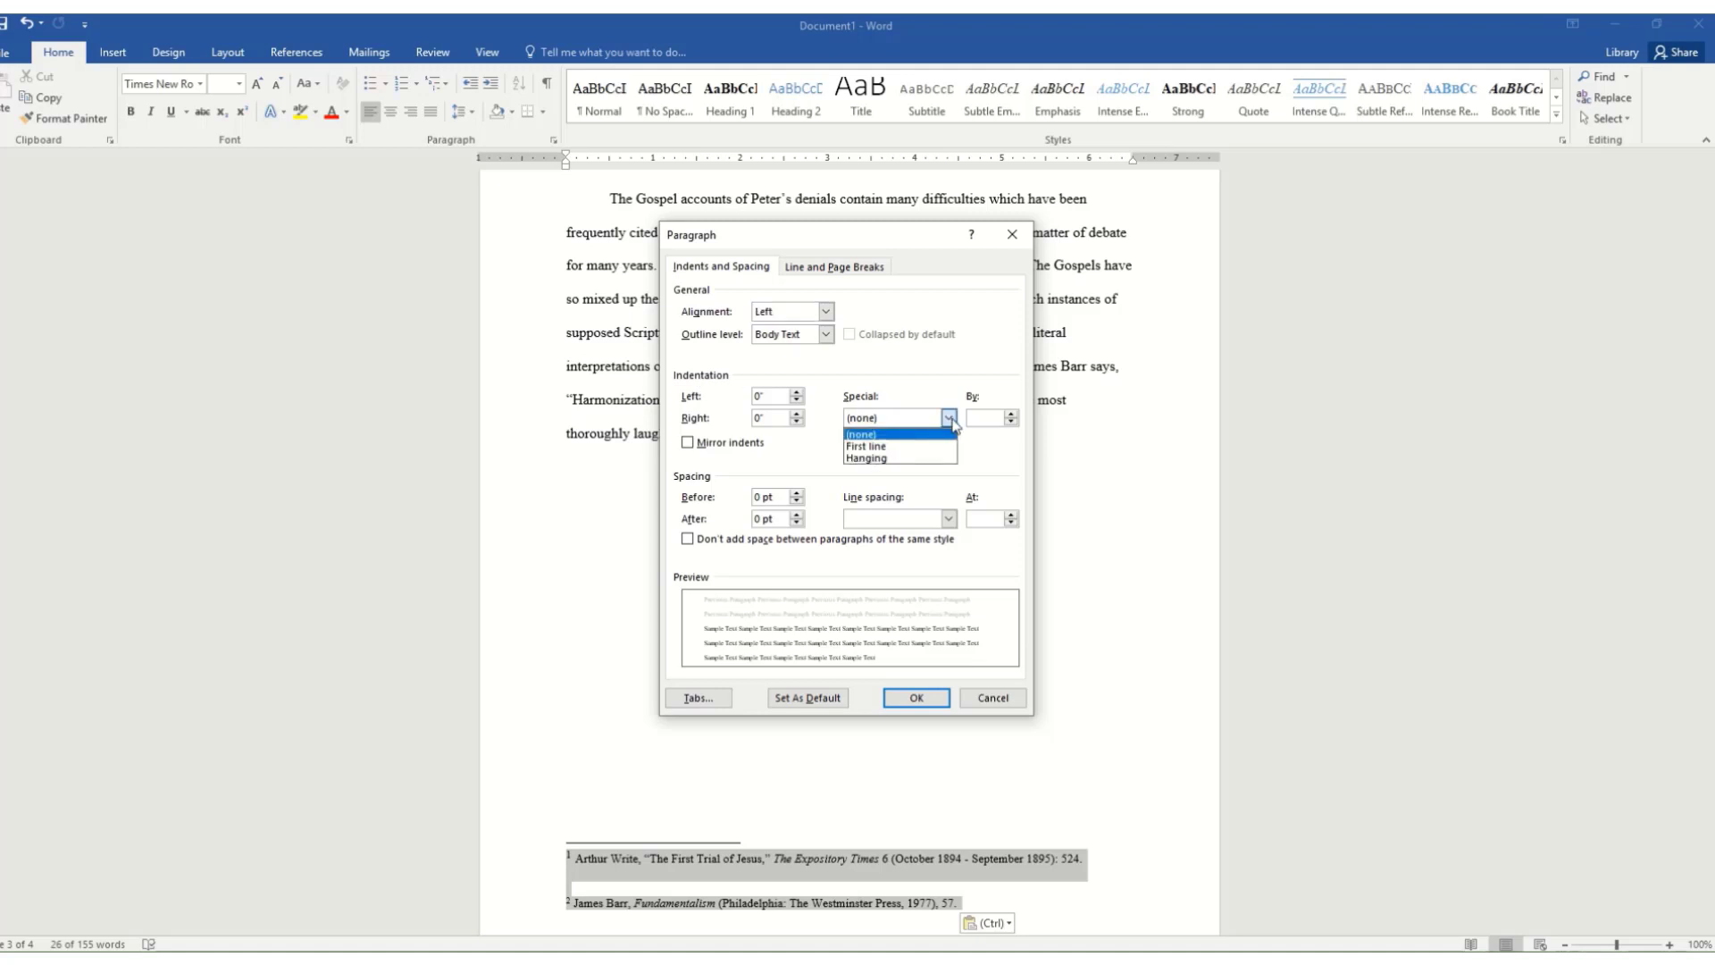
left_click(900, 447)
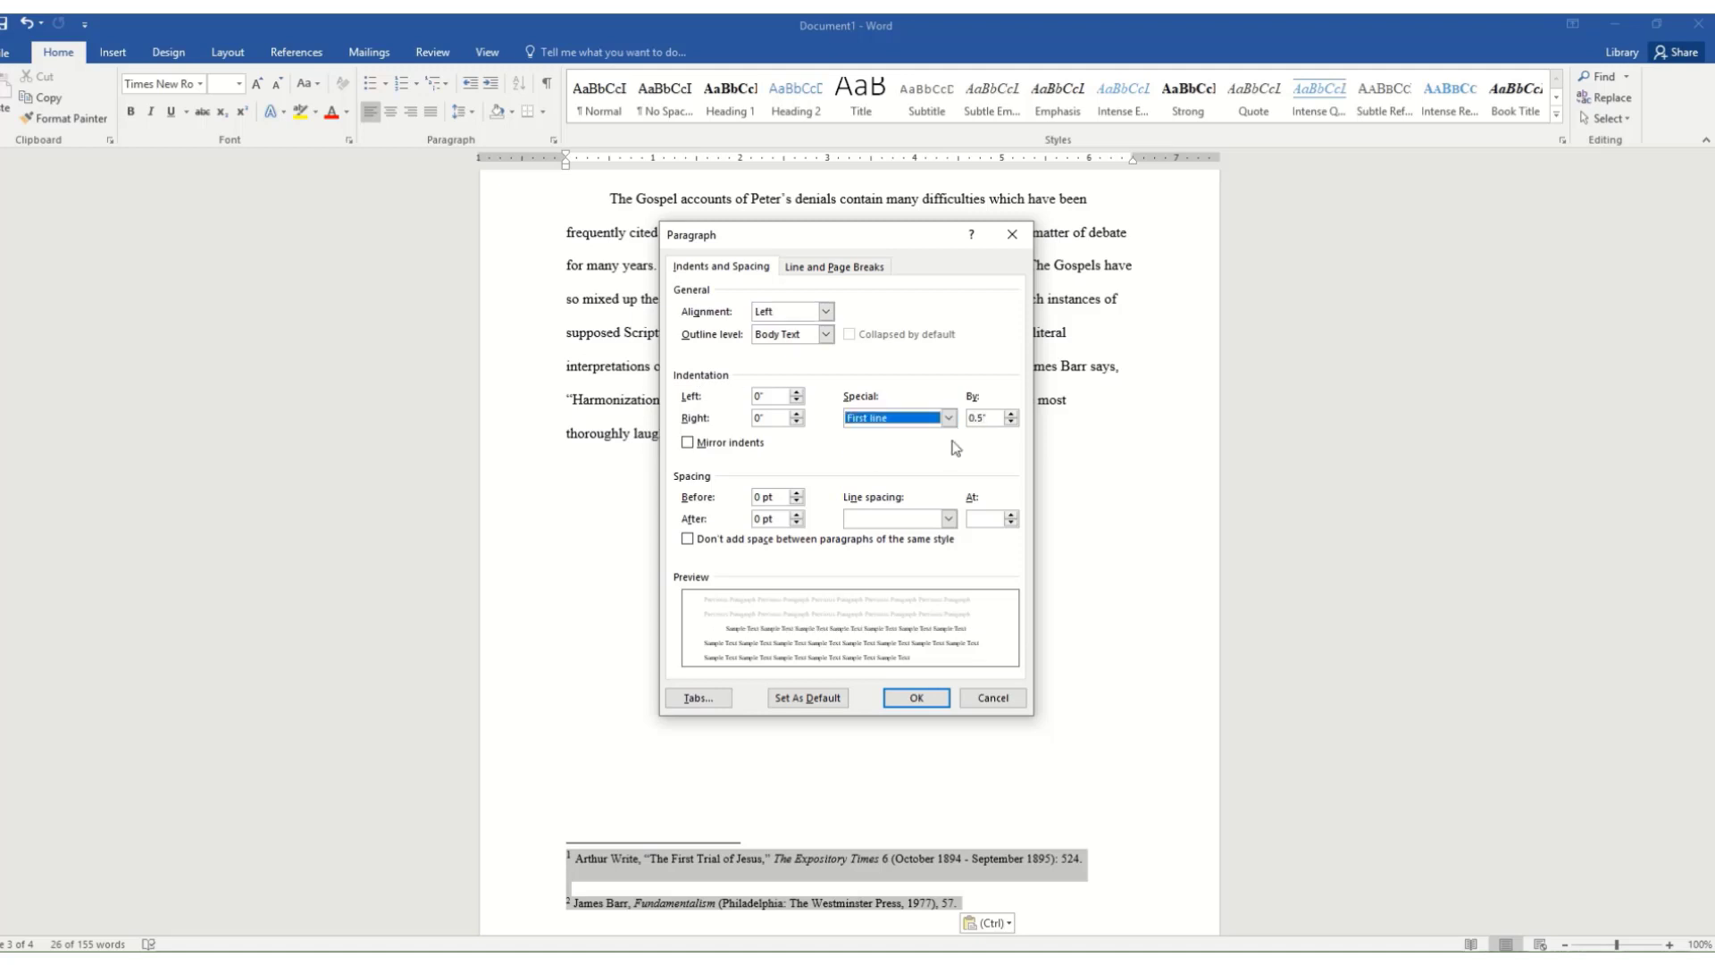
left_click(757, 516)
left_click(947, 518)
left_click(862, 535)
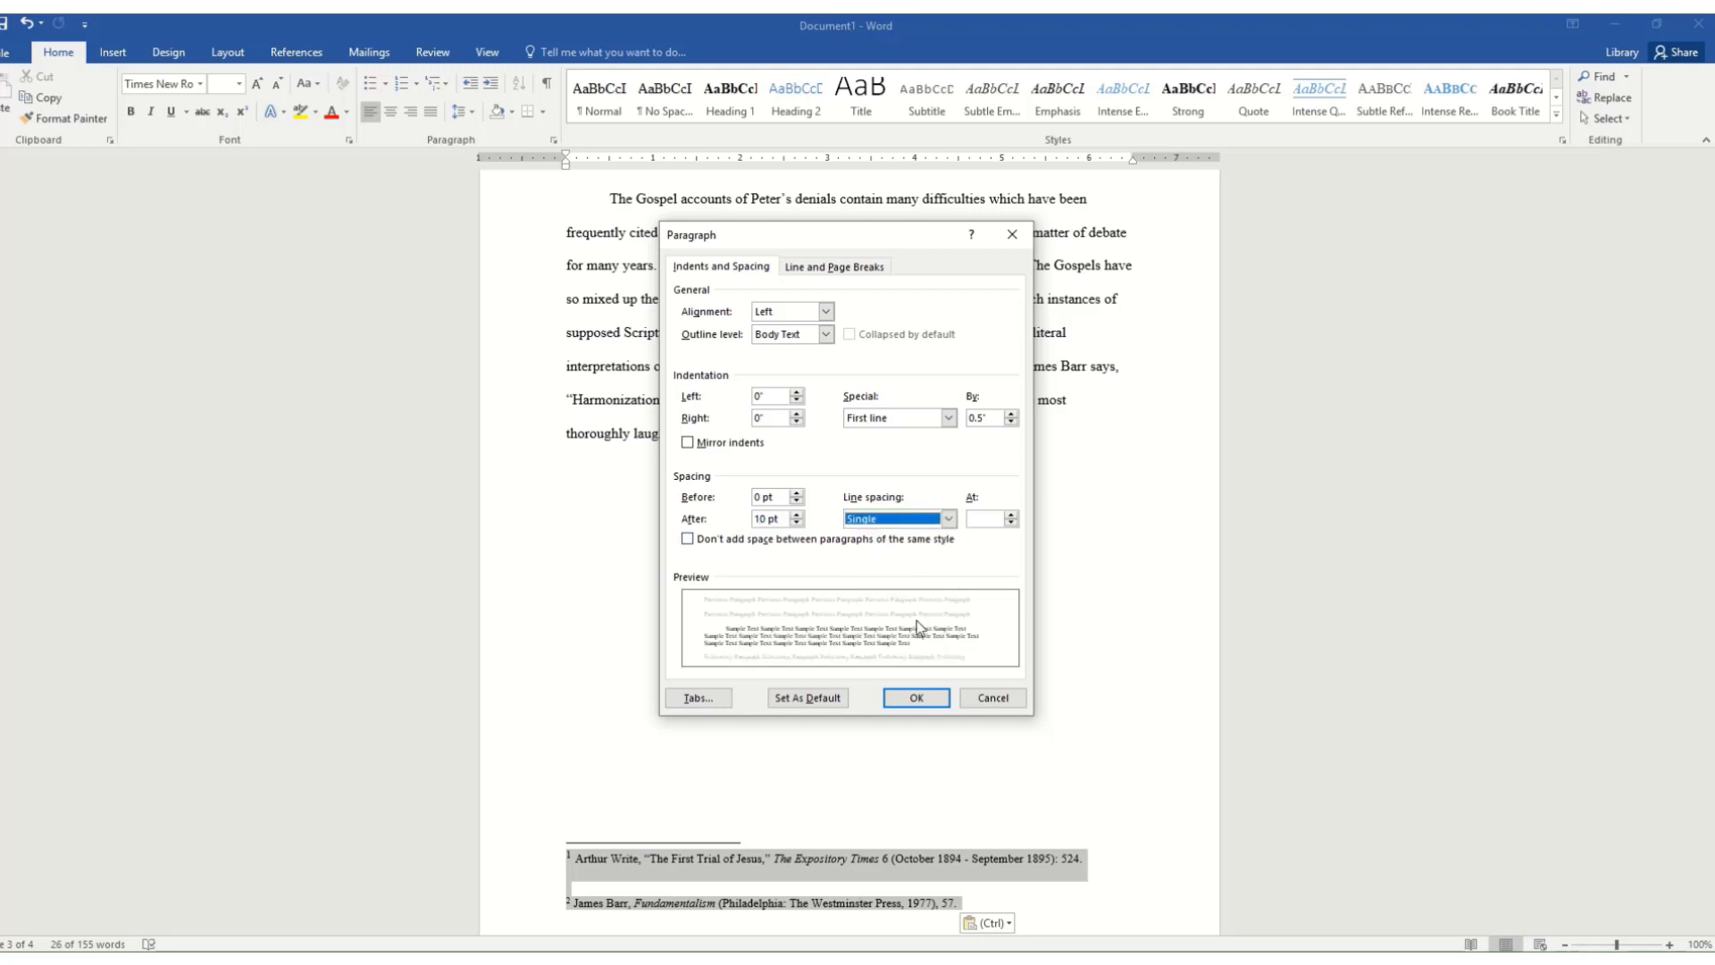
left_click(915, 700)
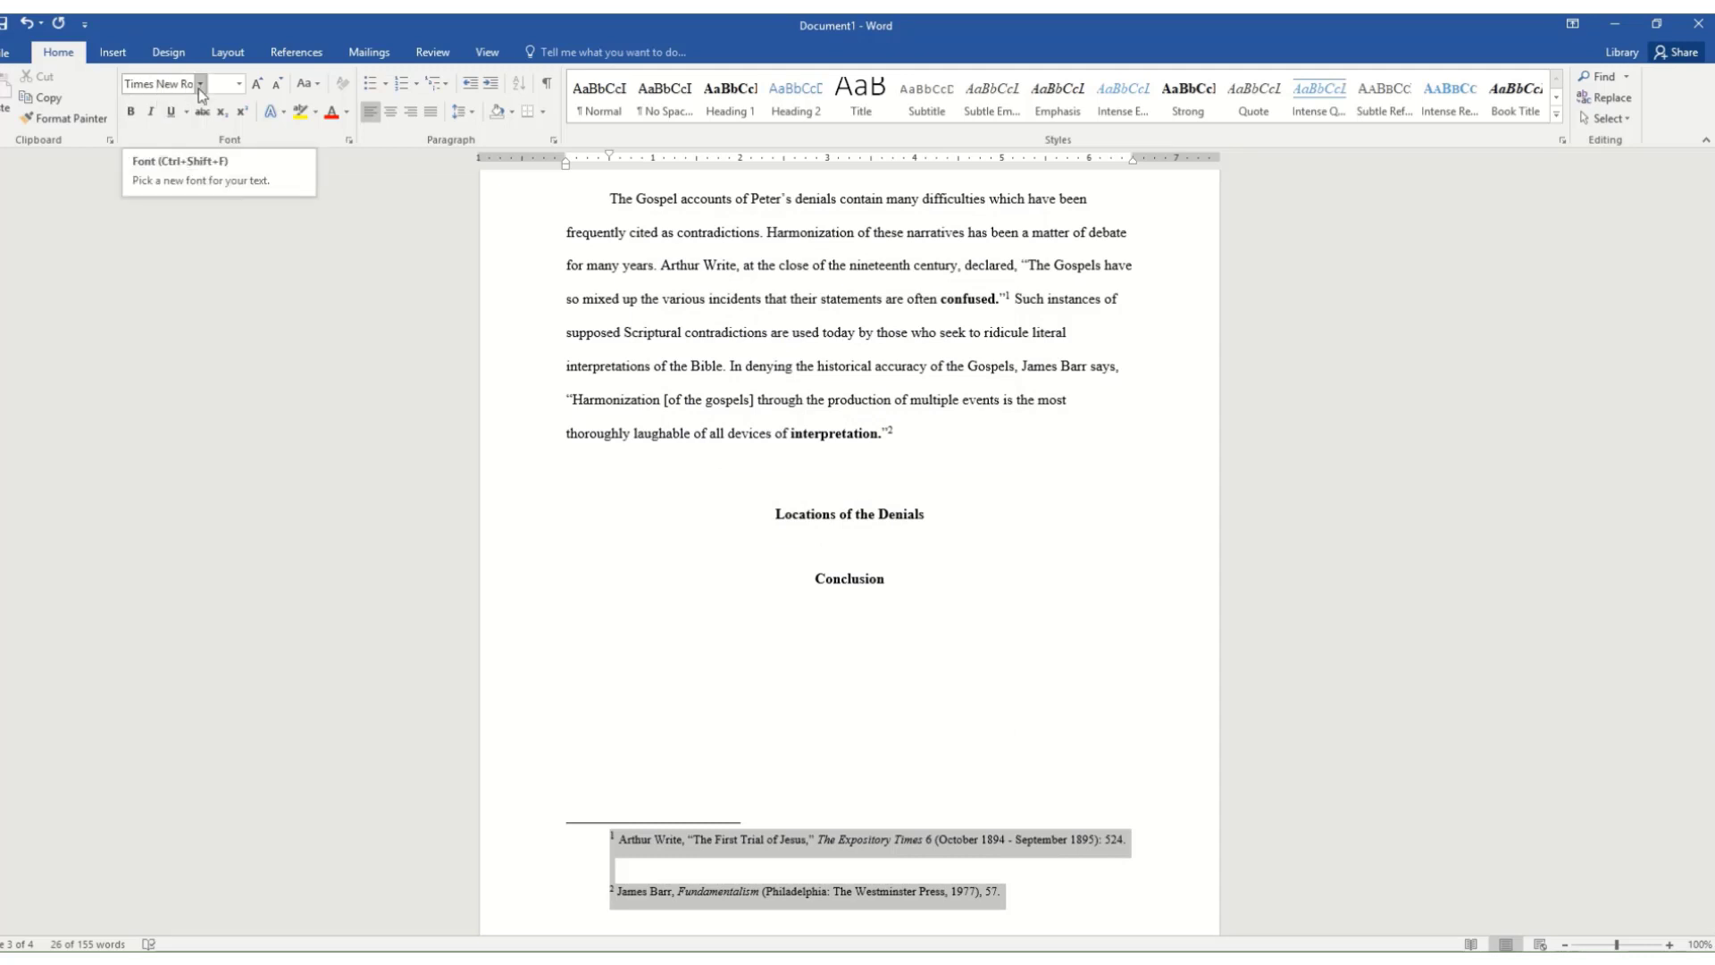
Set both footnotes to font size 10 and remove the blank line between them
left_click(239, 83)
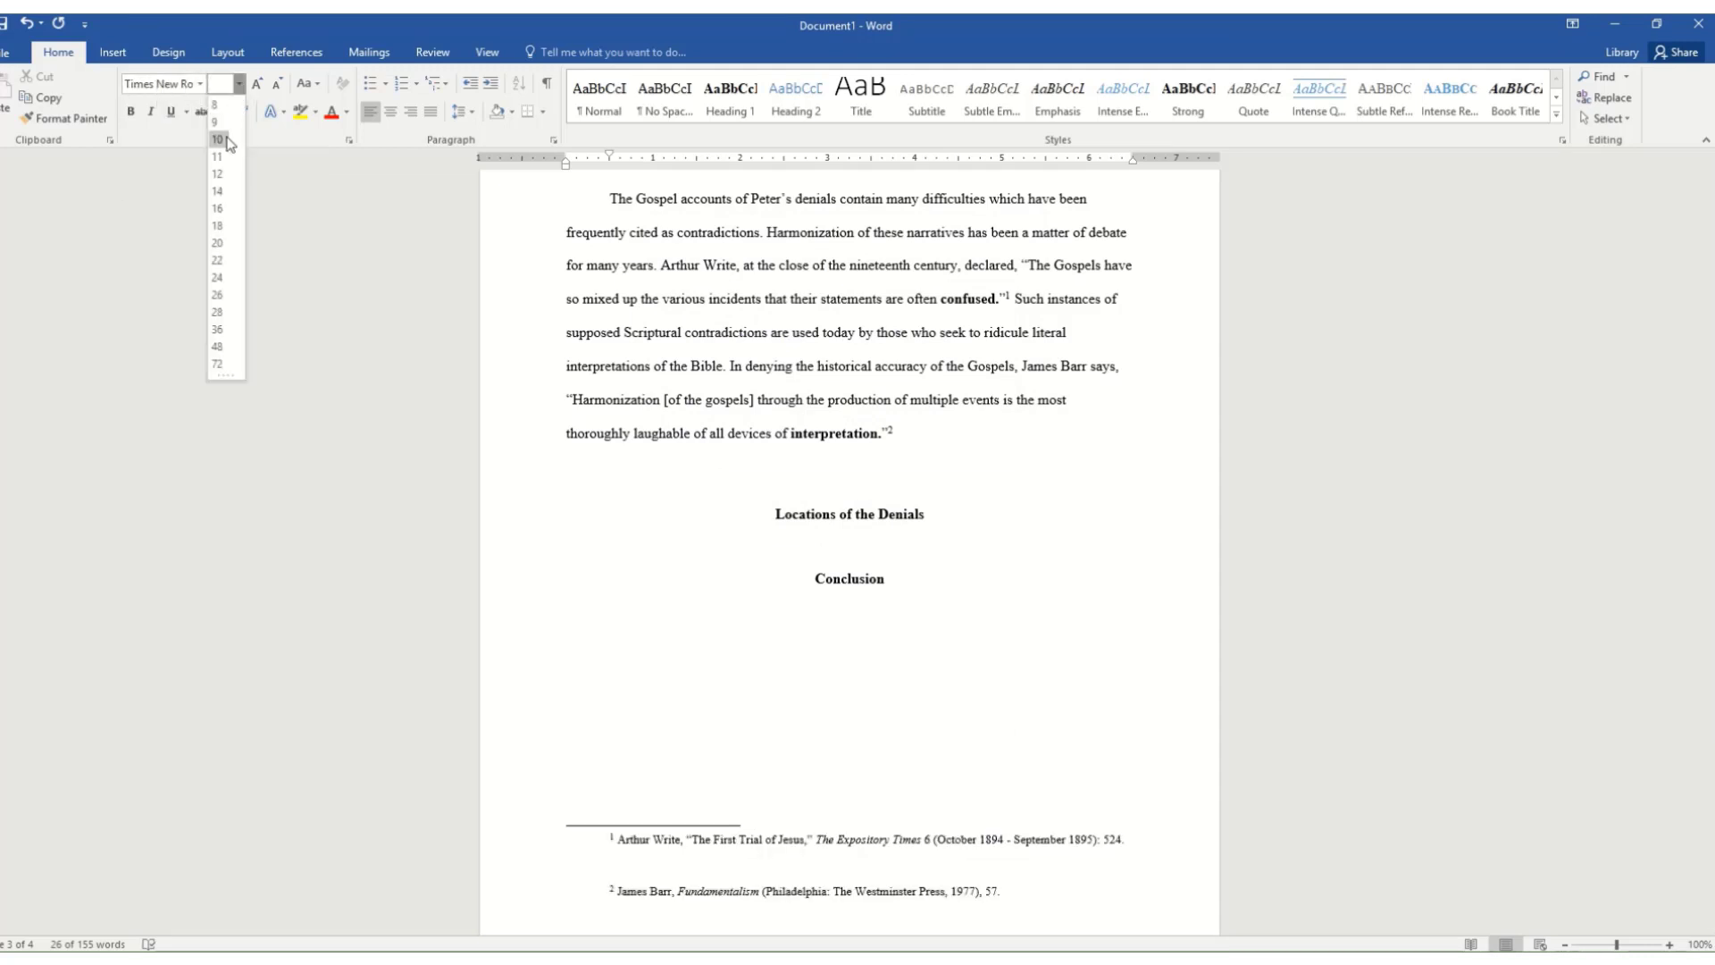
left_click(228, 142)
left_click(651, 865)
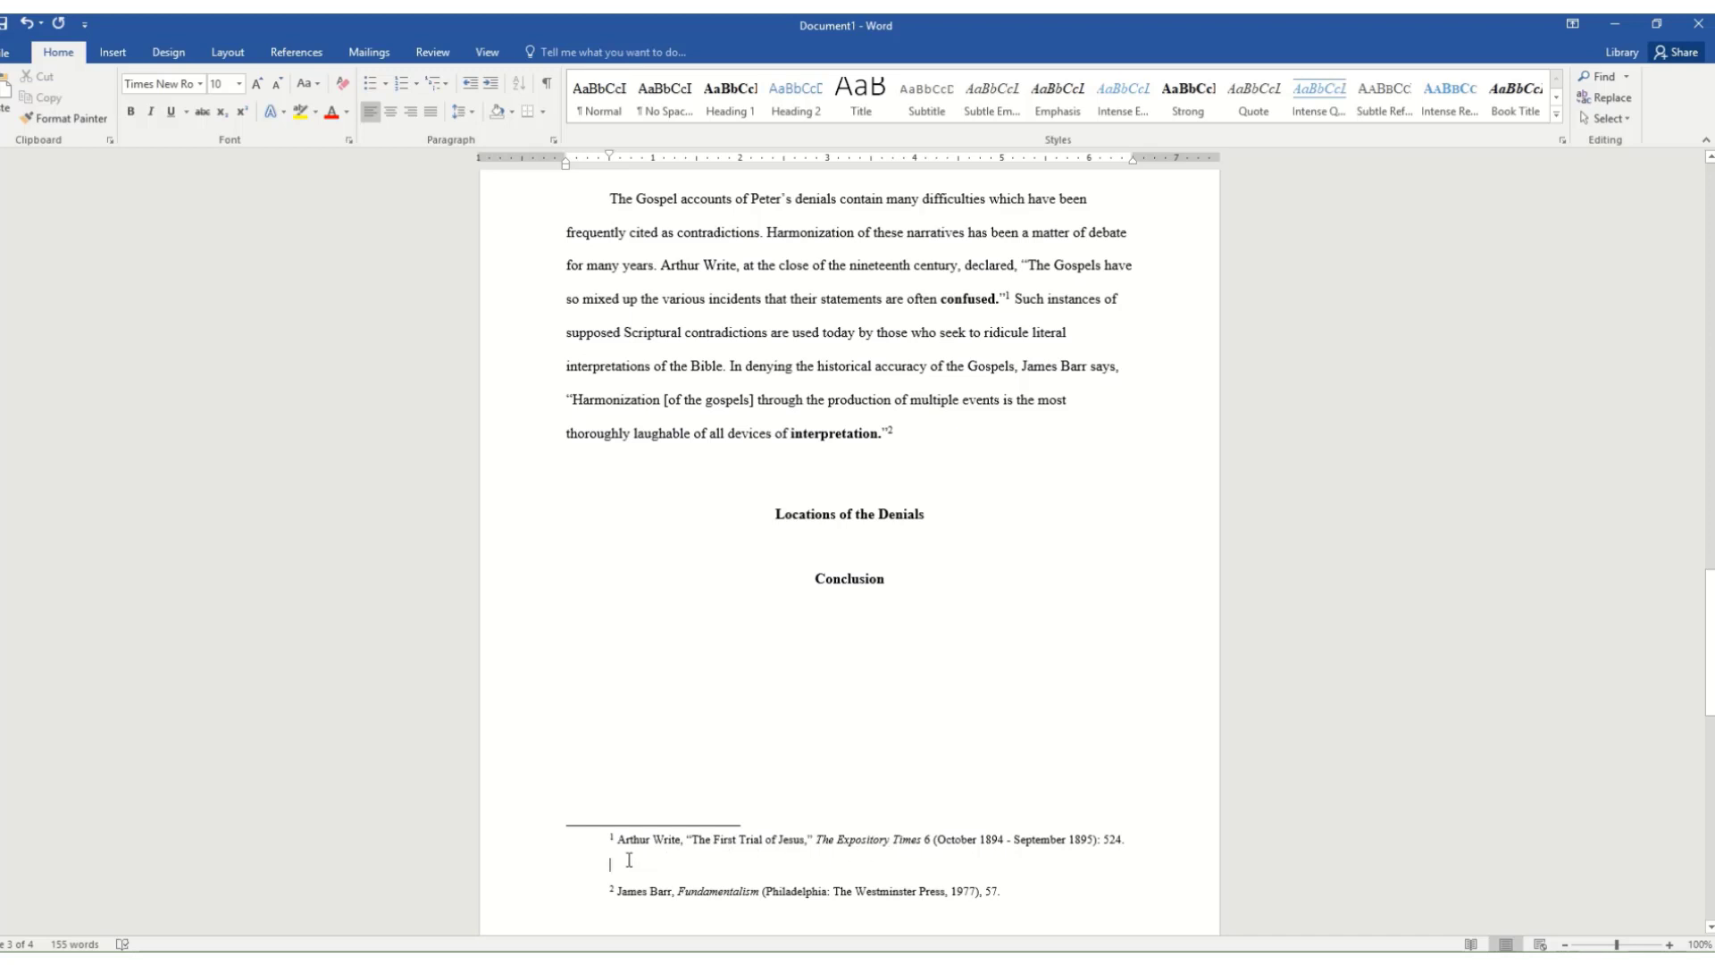
key("BackSpace")
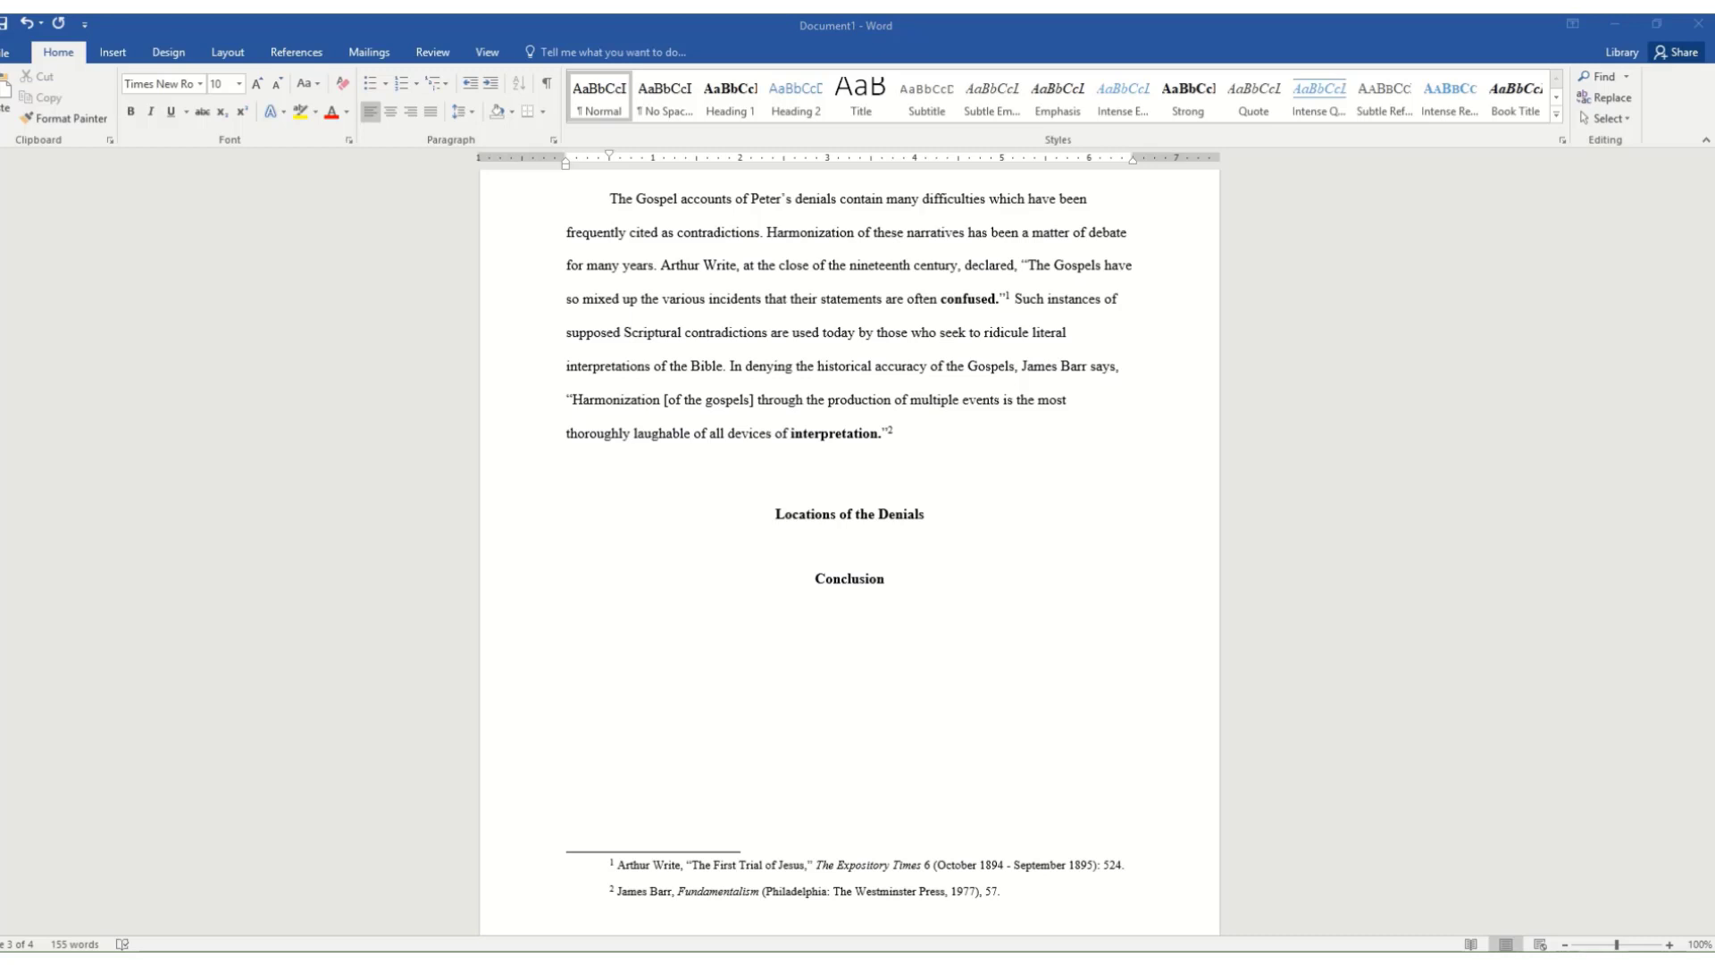
Paste the copied paragraphs on footnote placement and shortened repeat citations, with their footnotes, below the first Introduction paragraph
left_click(909, 442)
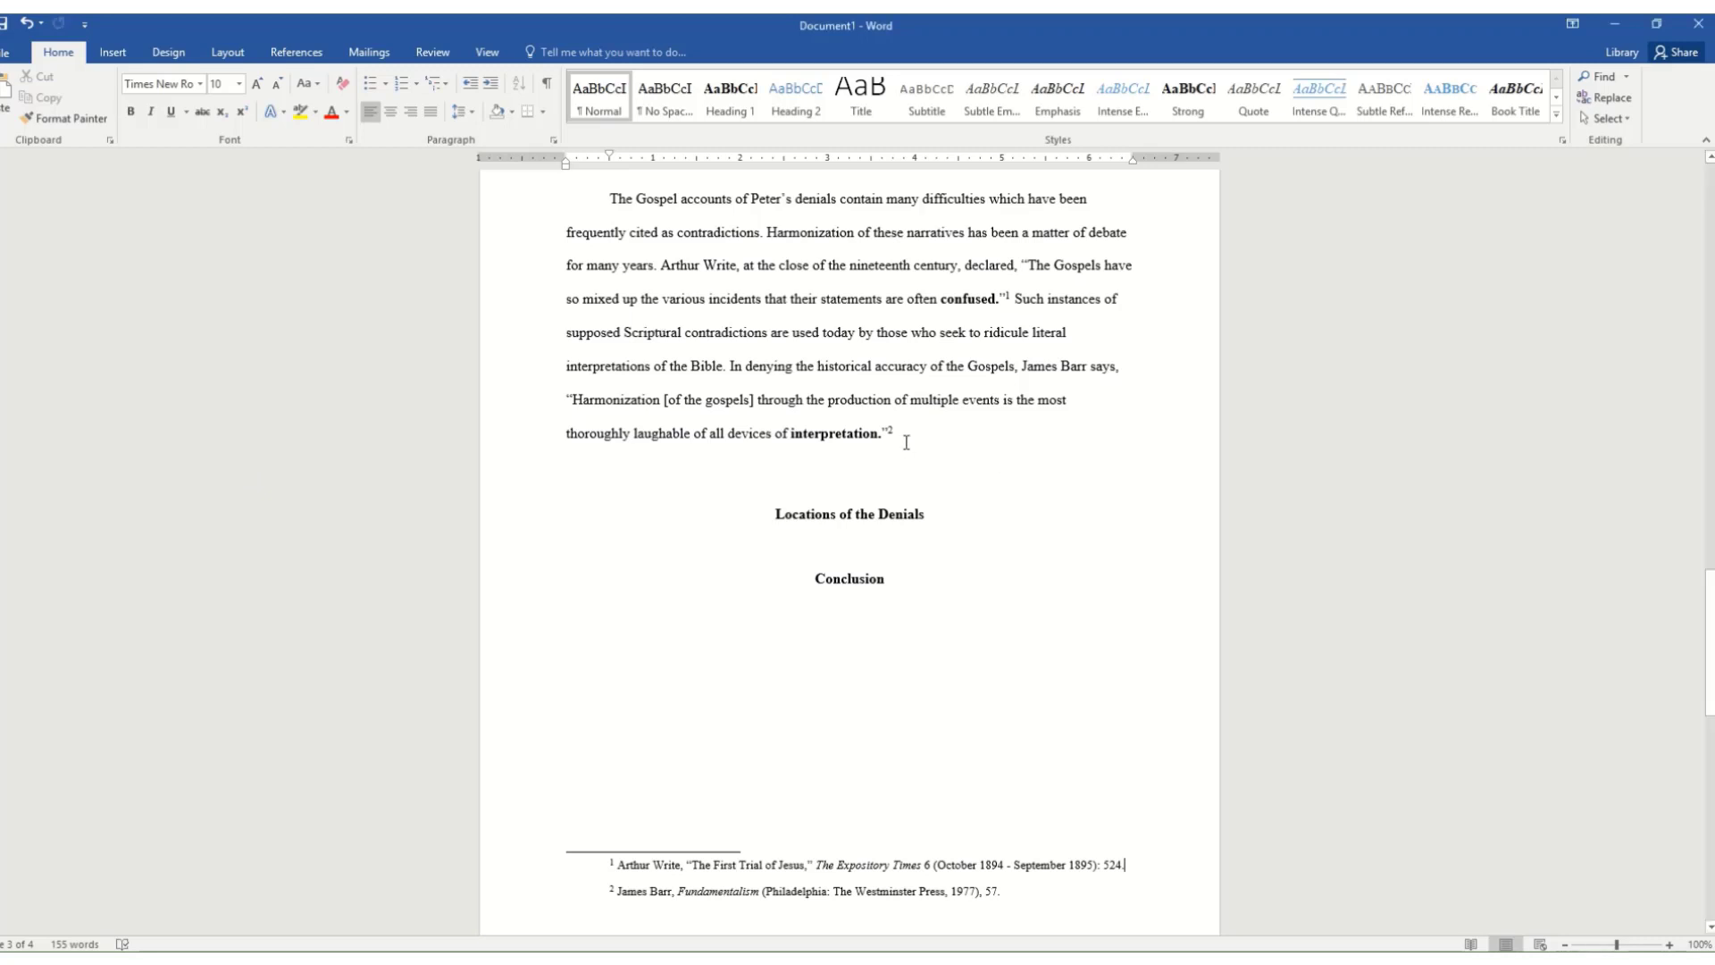
left_click(910, 450)
key("Return")
key("ctrl+v")
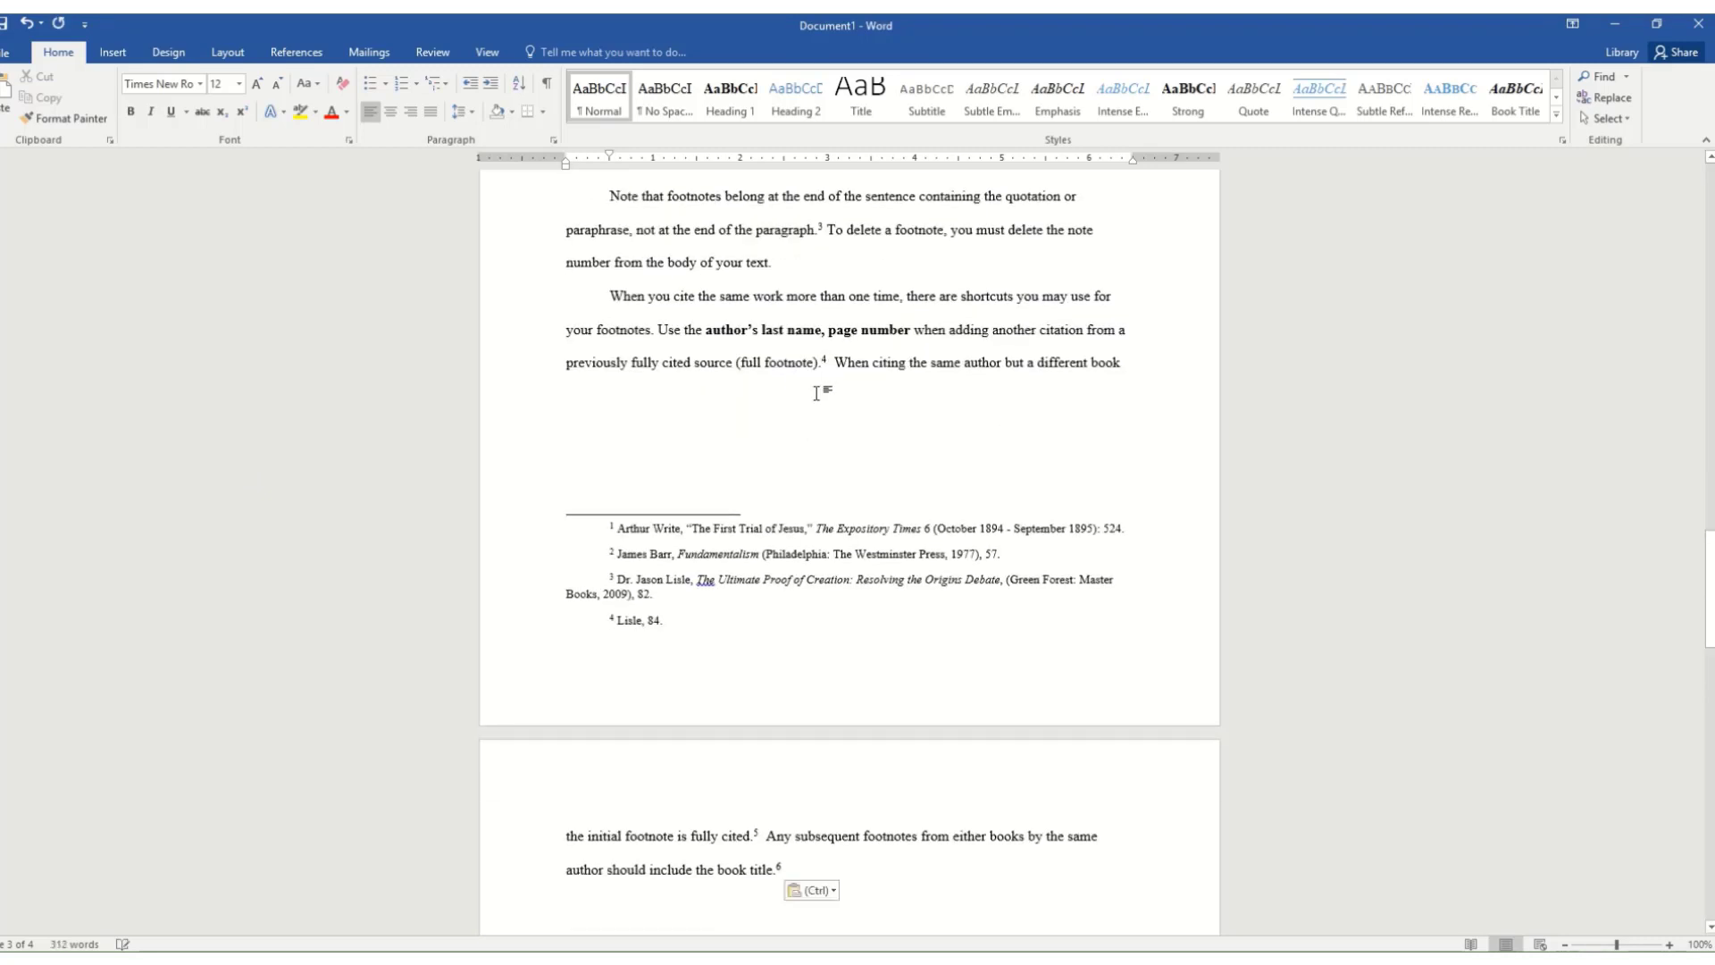
Add the paragraph on citing two sources by the same author and using Ibid., with its footnotes, above the Locations of the Denials heading
scroll(815, 393, "down", 3)
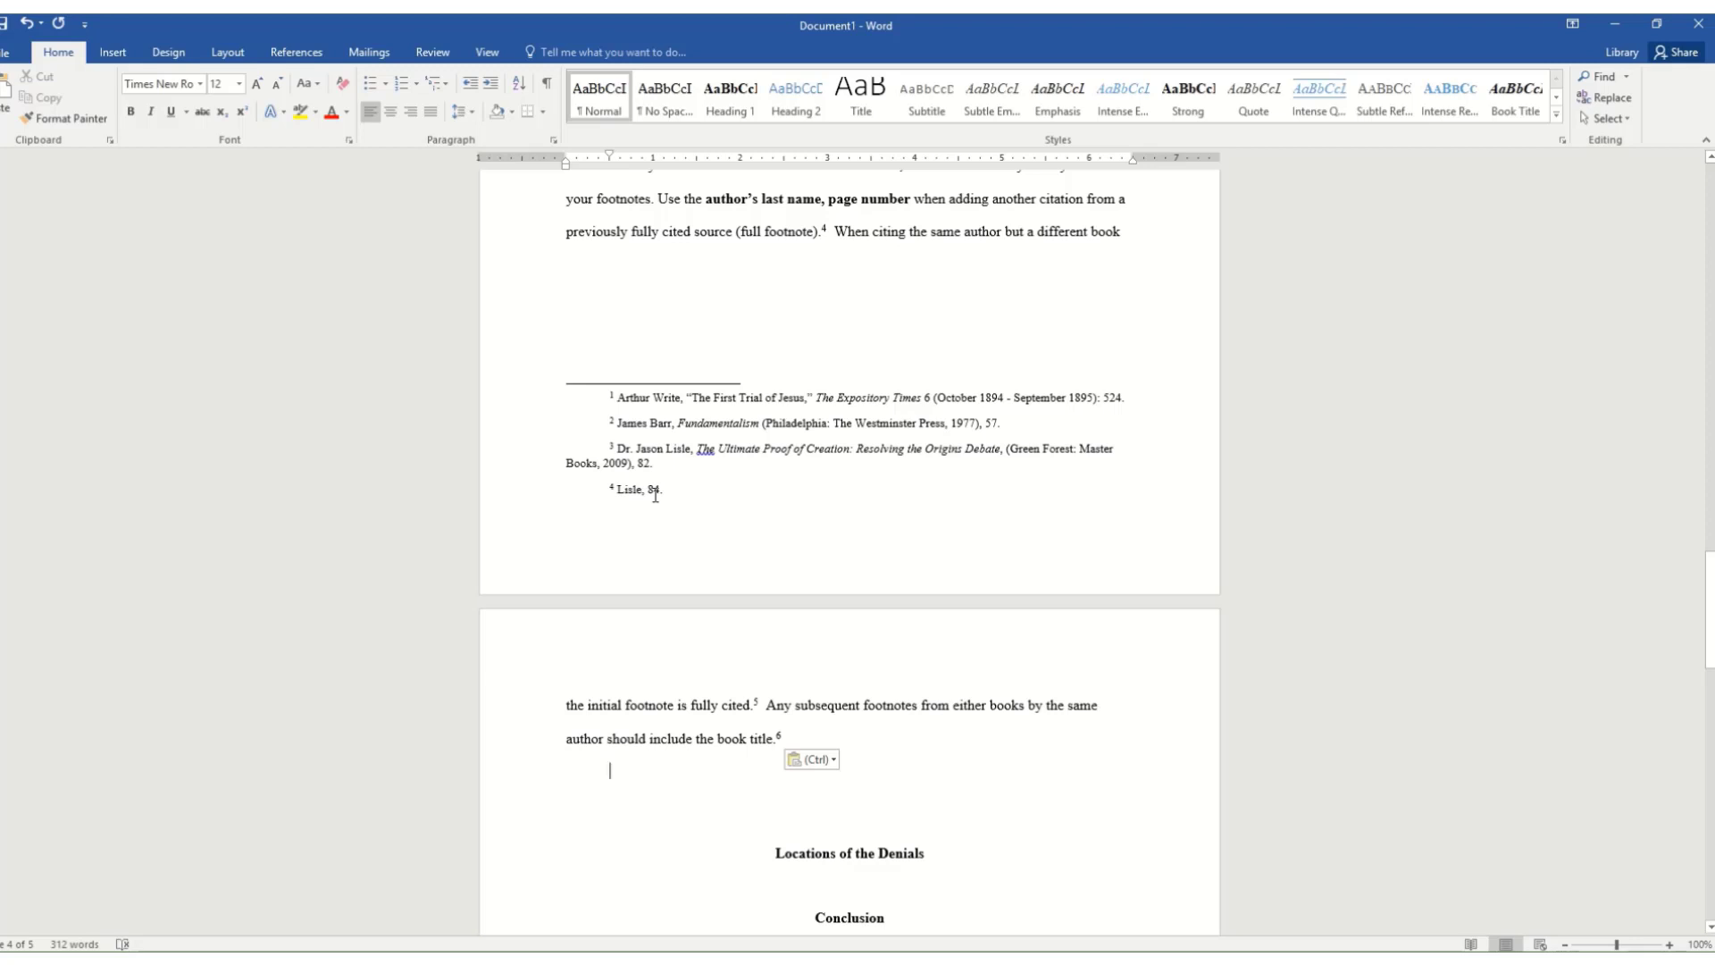
scroll(656, 496, "down", 8)
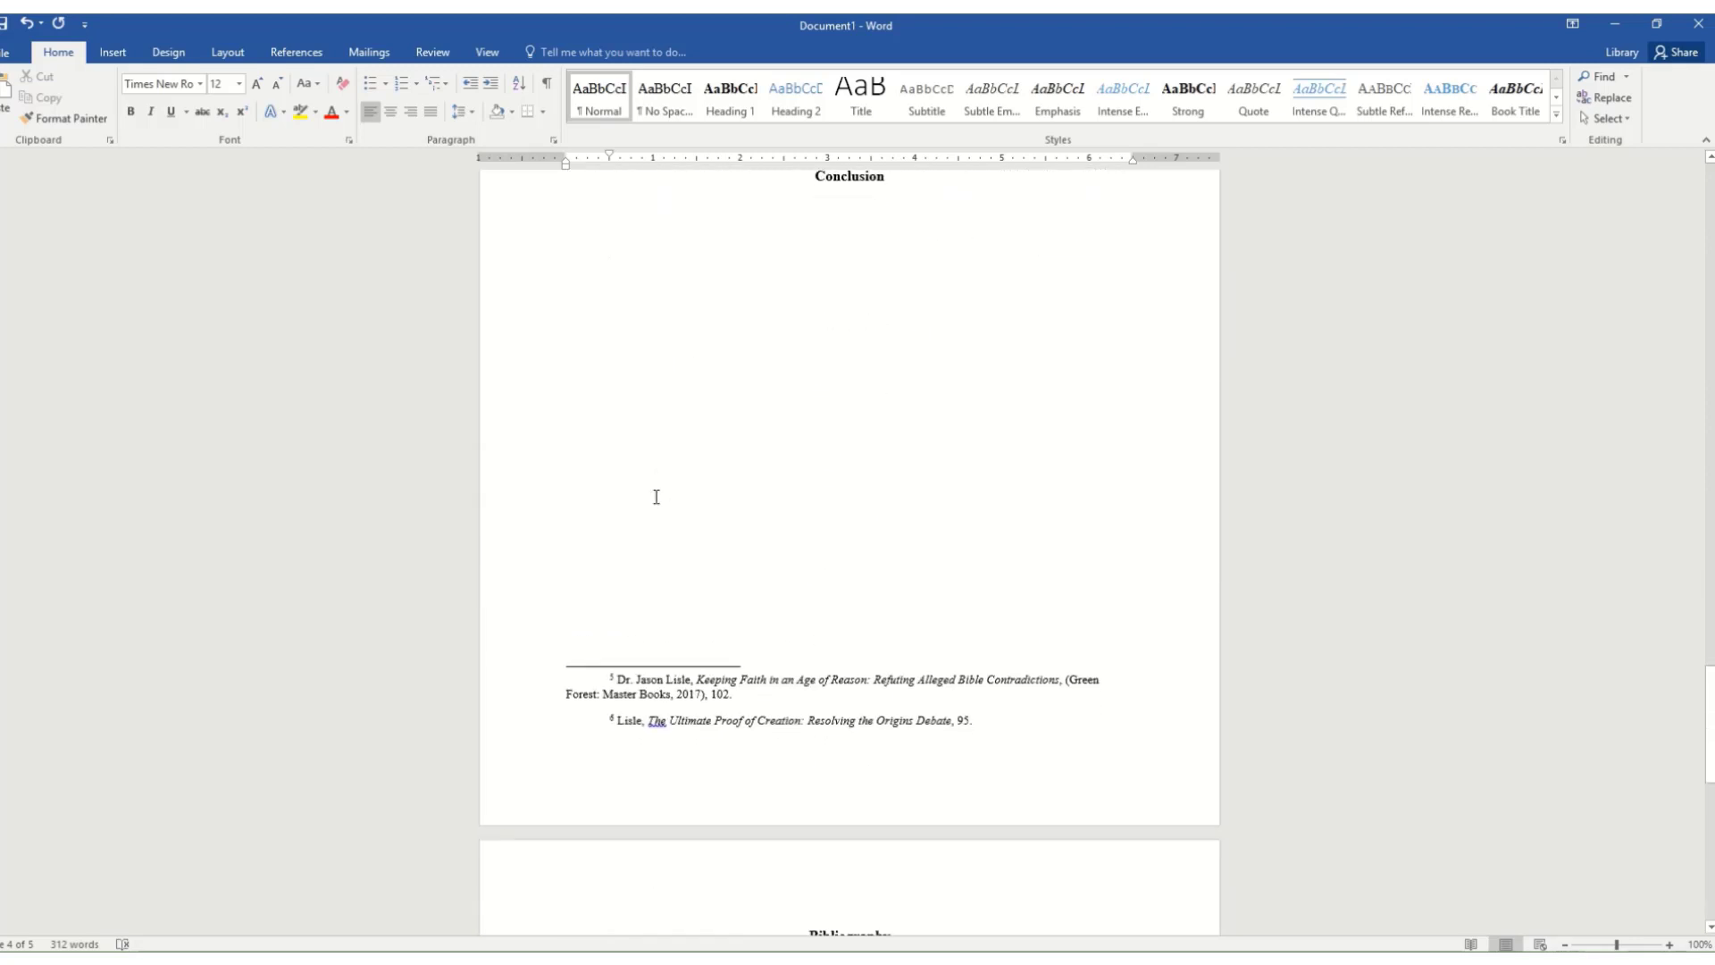
scroll(656, 496, "down", 2)
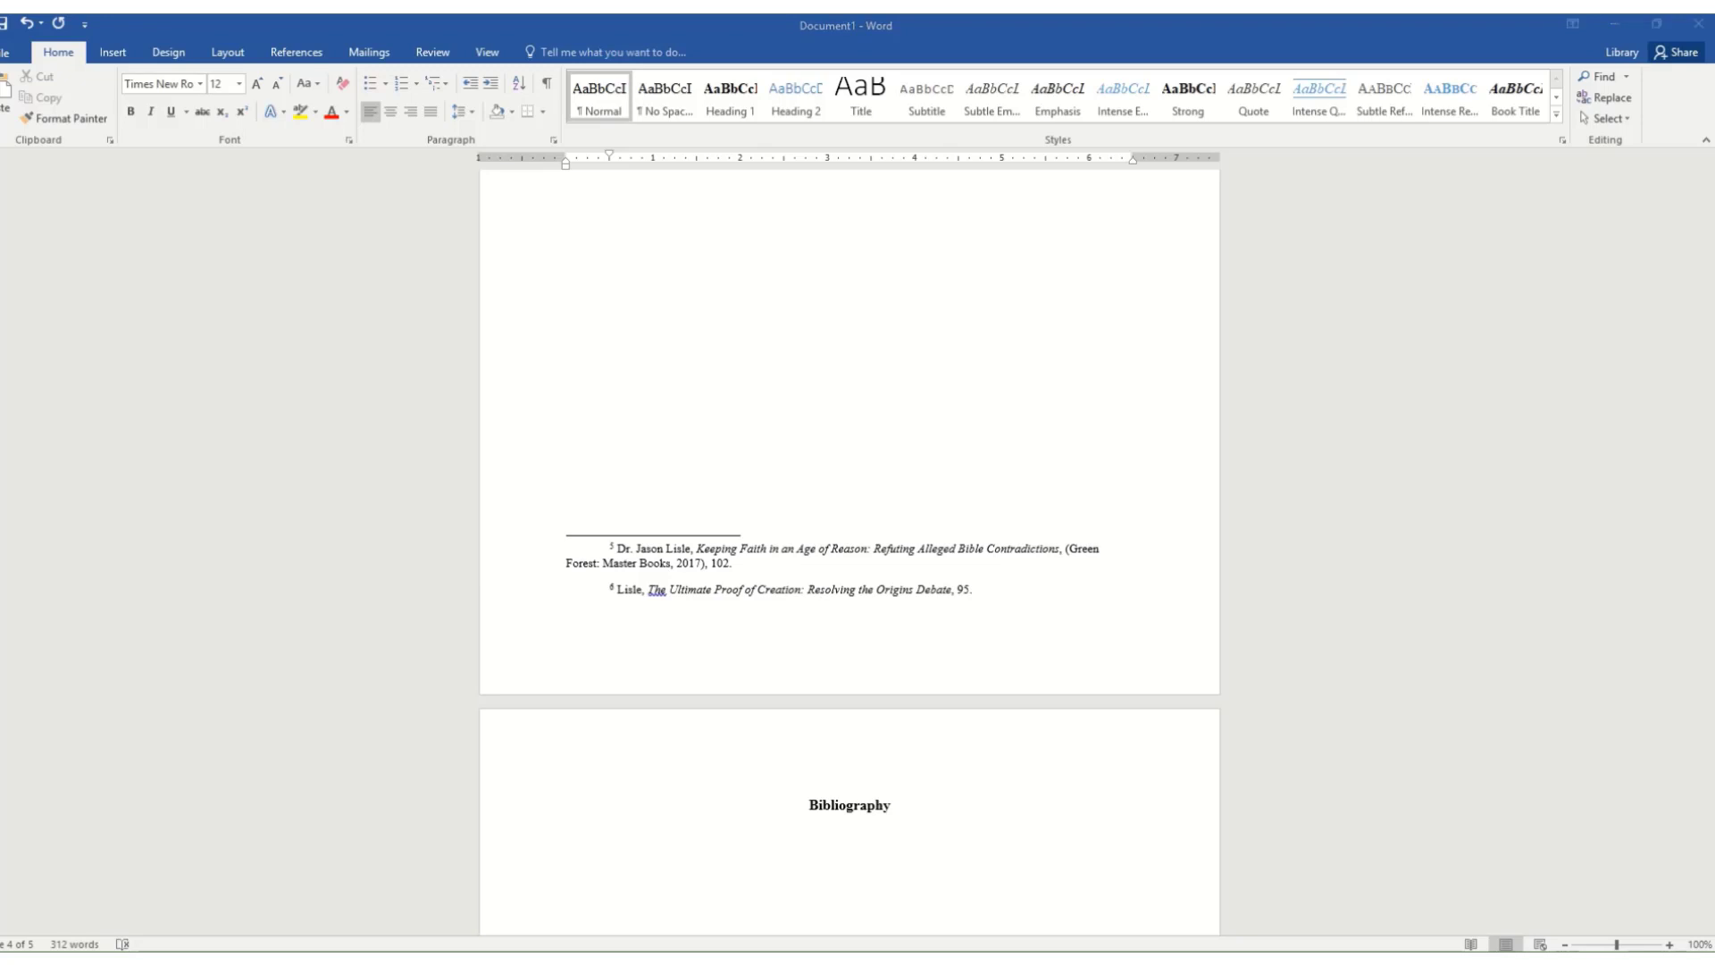
left_click(128, 375)
scroll(754, 409, "up", 5)
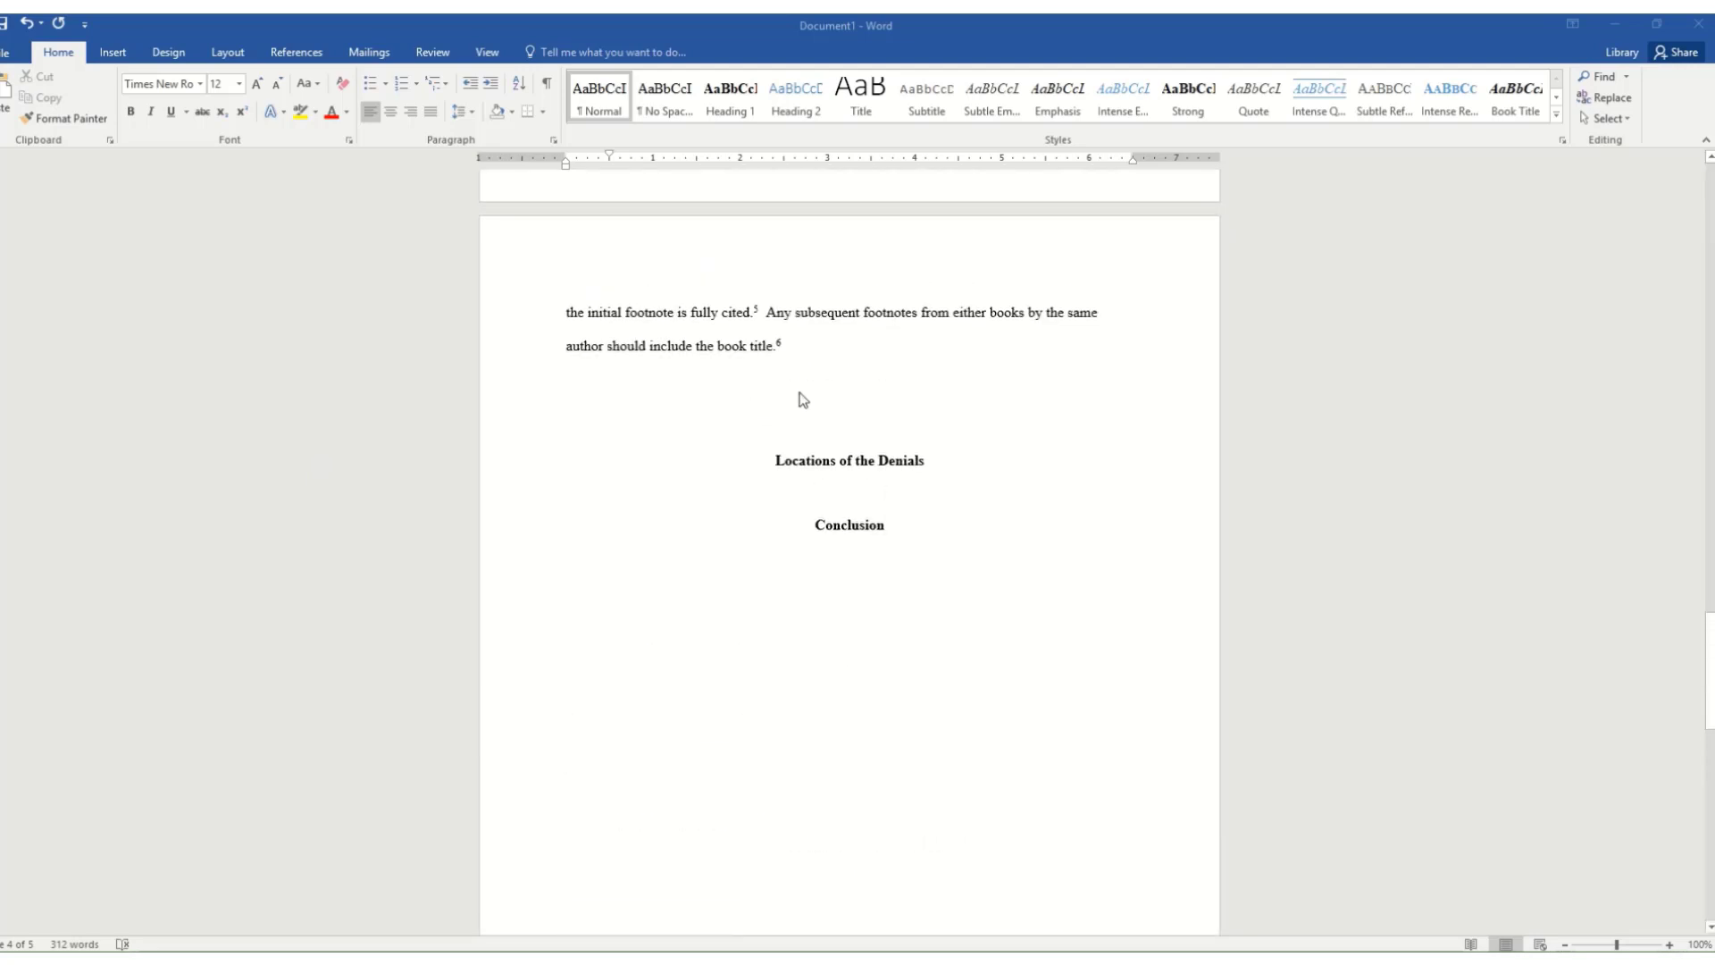
key("alt+Tab")
type("You may do this throughout the rest of your paper. However, if you are using two different sources by the same author—use the author, title, page number format for the sake of clarity. (Example: Lisle, The Physics of Einstein, 84.) Use Ibid., pg. when consecutively adding another citation from the same source but different page number.7 You may use just Ibid. when consecutively citing the same work and page number.8 However, avoid using this abbreviated citation when it is made on a different page of your document. In this case, use the author, page number footnote instead. Also, be aware that some professors do not prefer the use of Ibid. at all, but prefer you to stick with the other shortened methods covered above. Always follow the professor's specific instructions provided.")
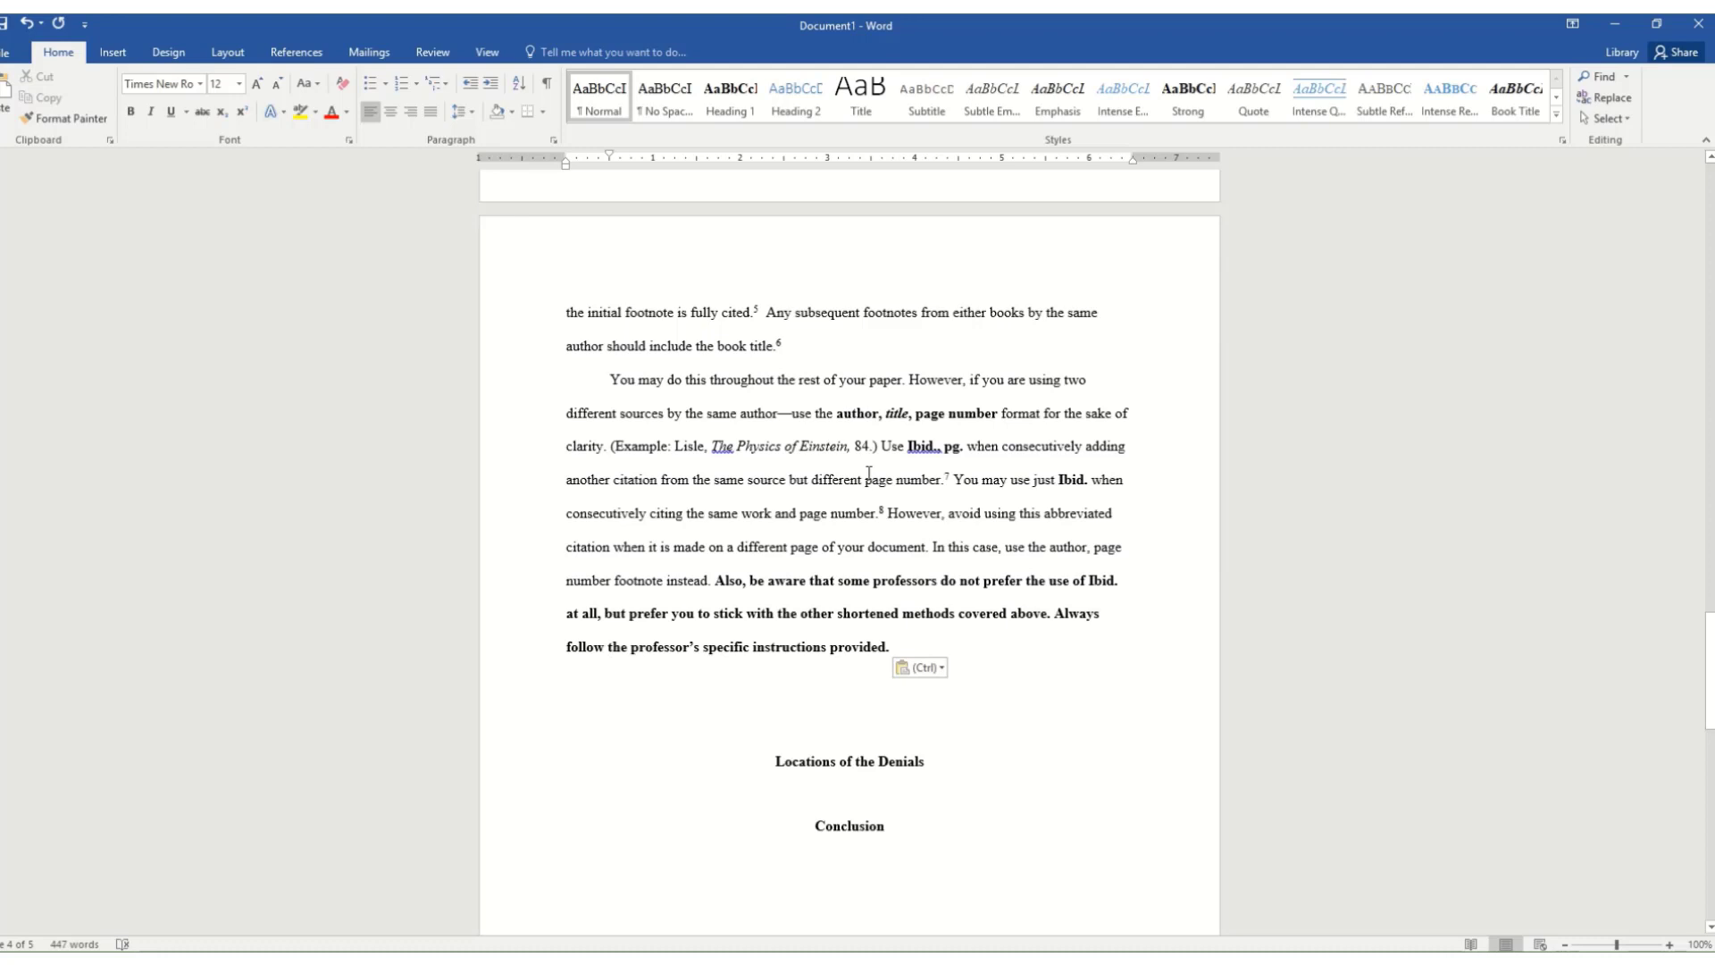
Add the Turabian 9th edition note on accessed dates and website URLs, with its footnotes, below the paragraph about Ibid
scroll(868, 473, "down", 4)
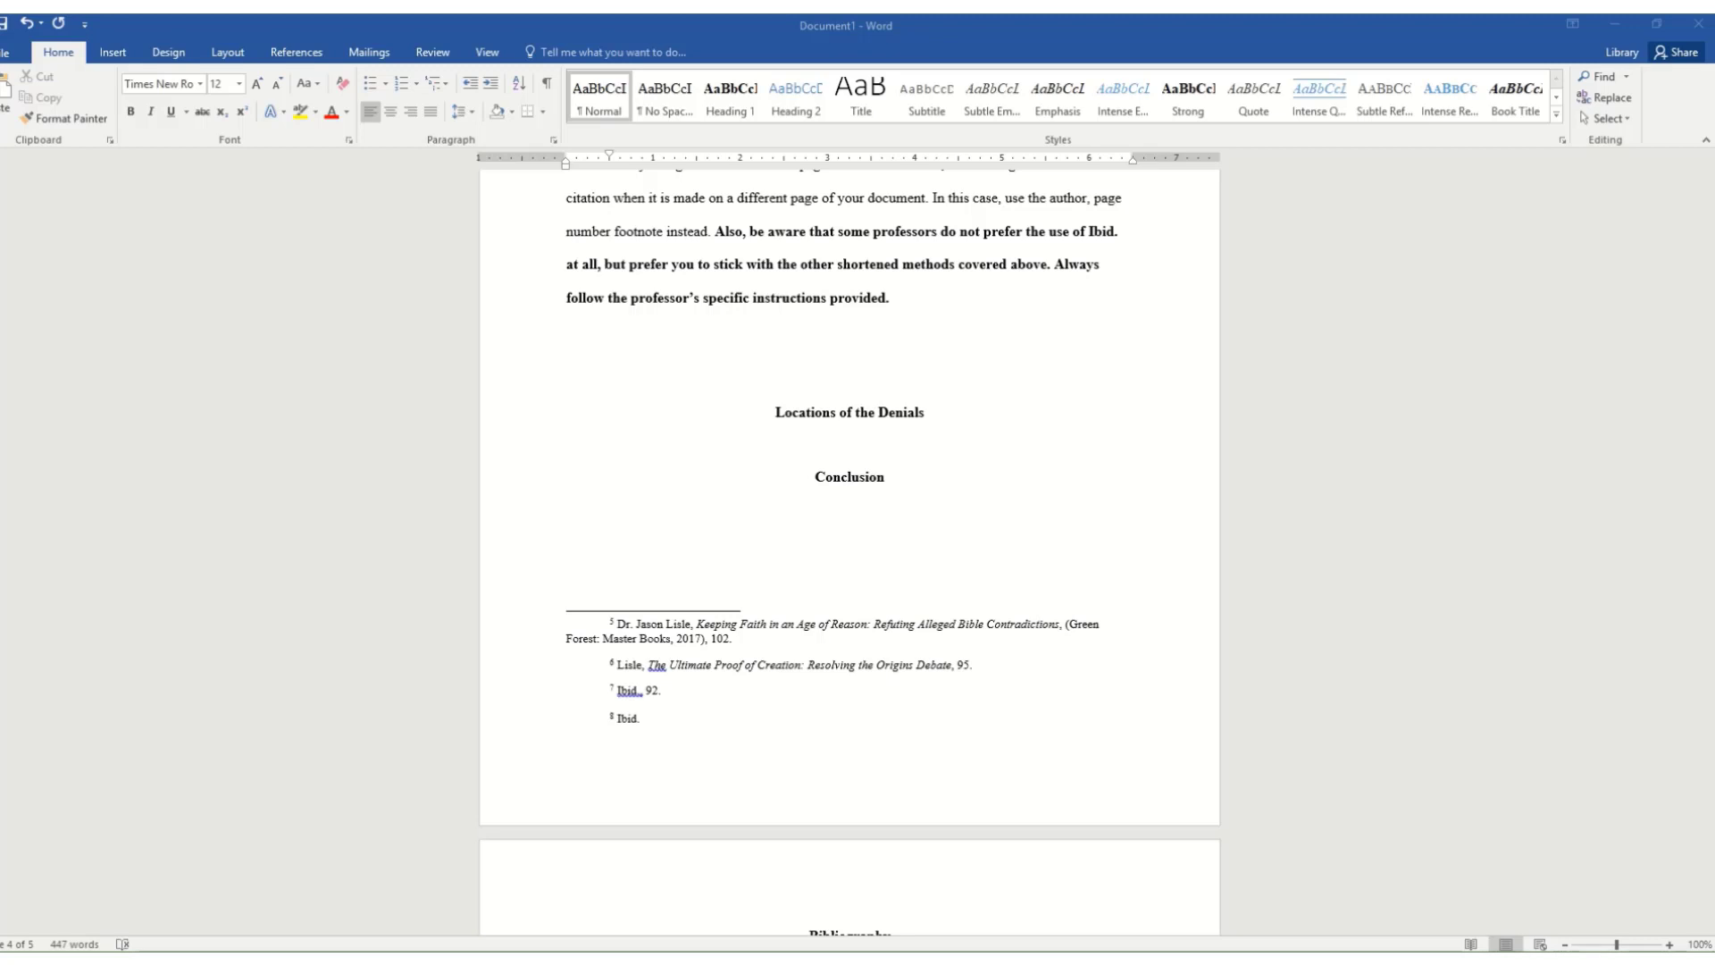
left_click(892, 331)
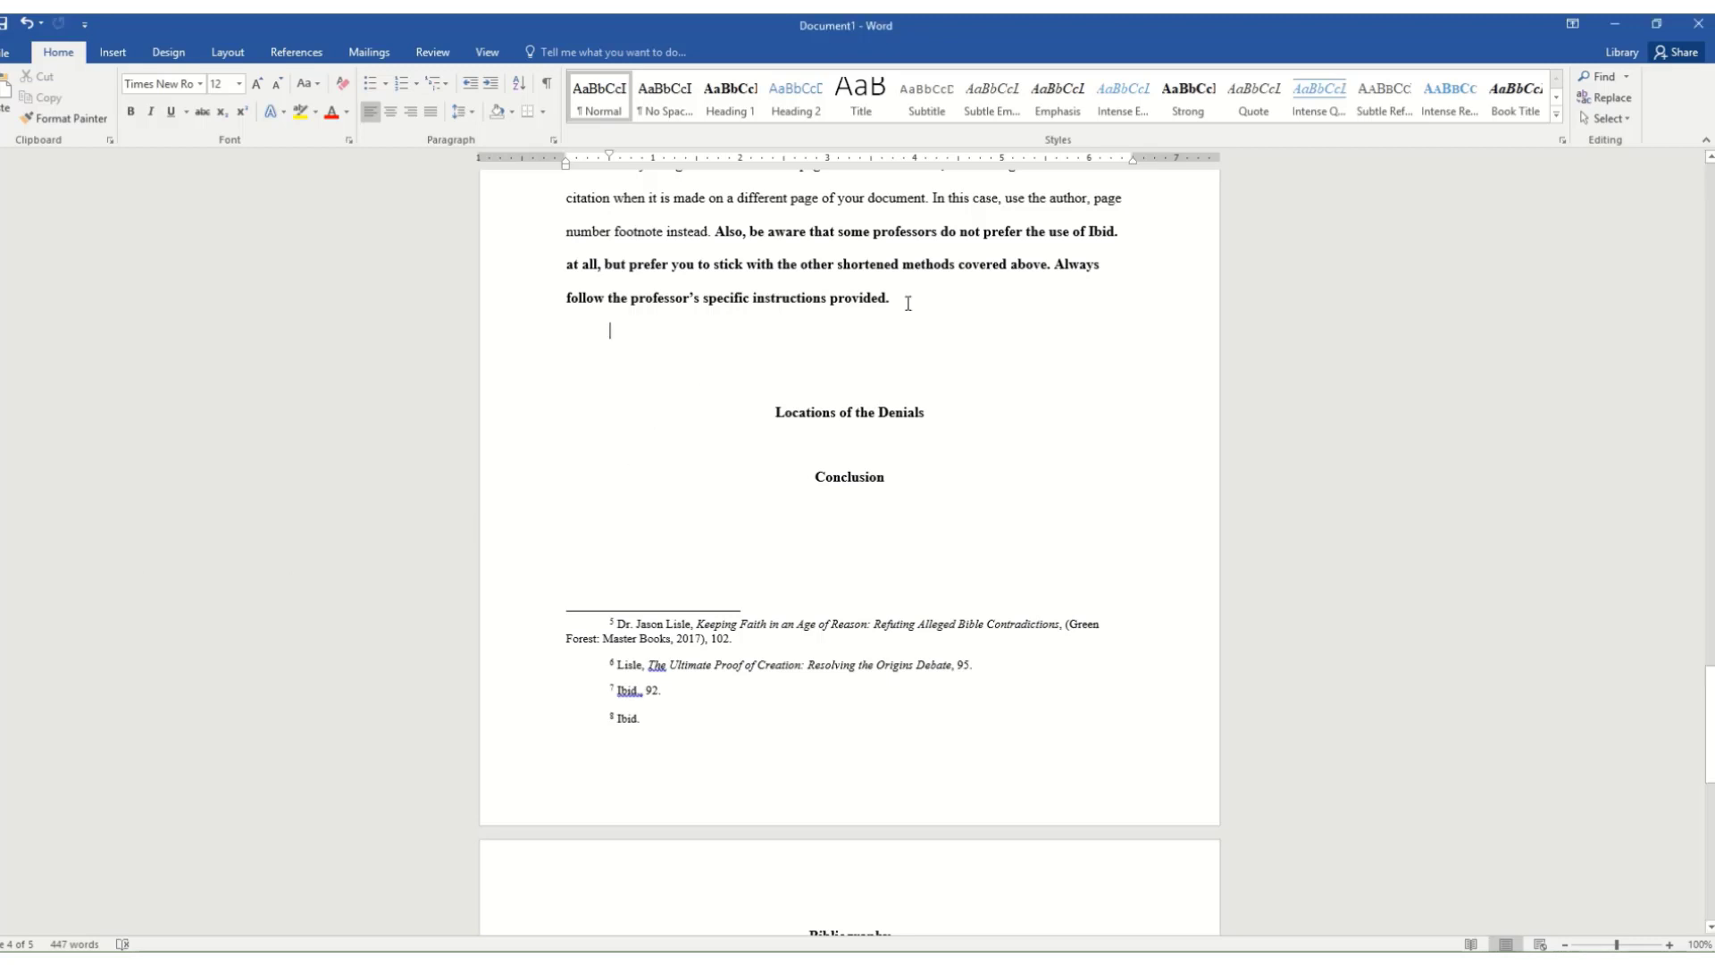
type("Note:  For Turabian 9th edition, the ‘accessed date’ should now be included ONLY when a publication date or date the source was last modified or updated is not listed in the website information.9 Include the access date (the date you accessed or retrieved the content) and the URL (web address) in the footnote (Turabian 9th Edition manual 15.4.1.5). Always include the URL in the footnote when citing from websites.10")
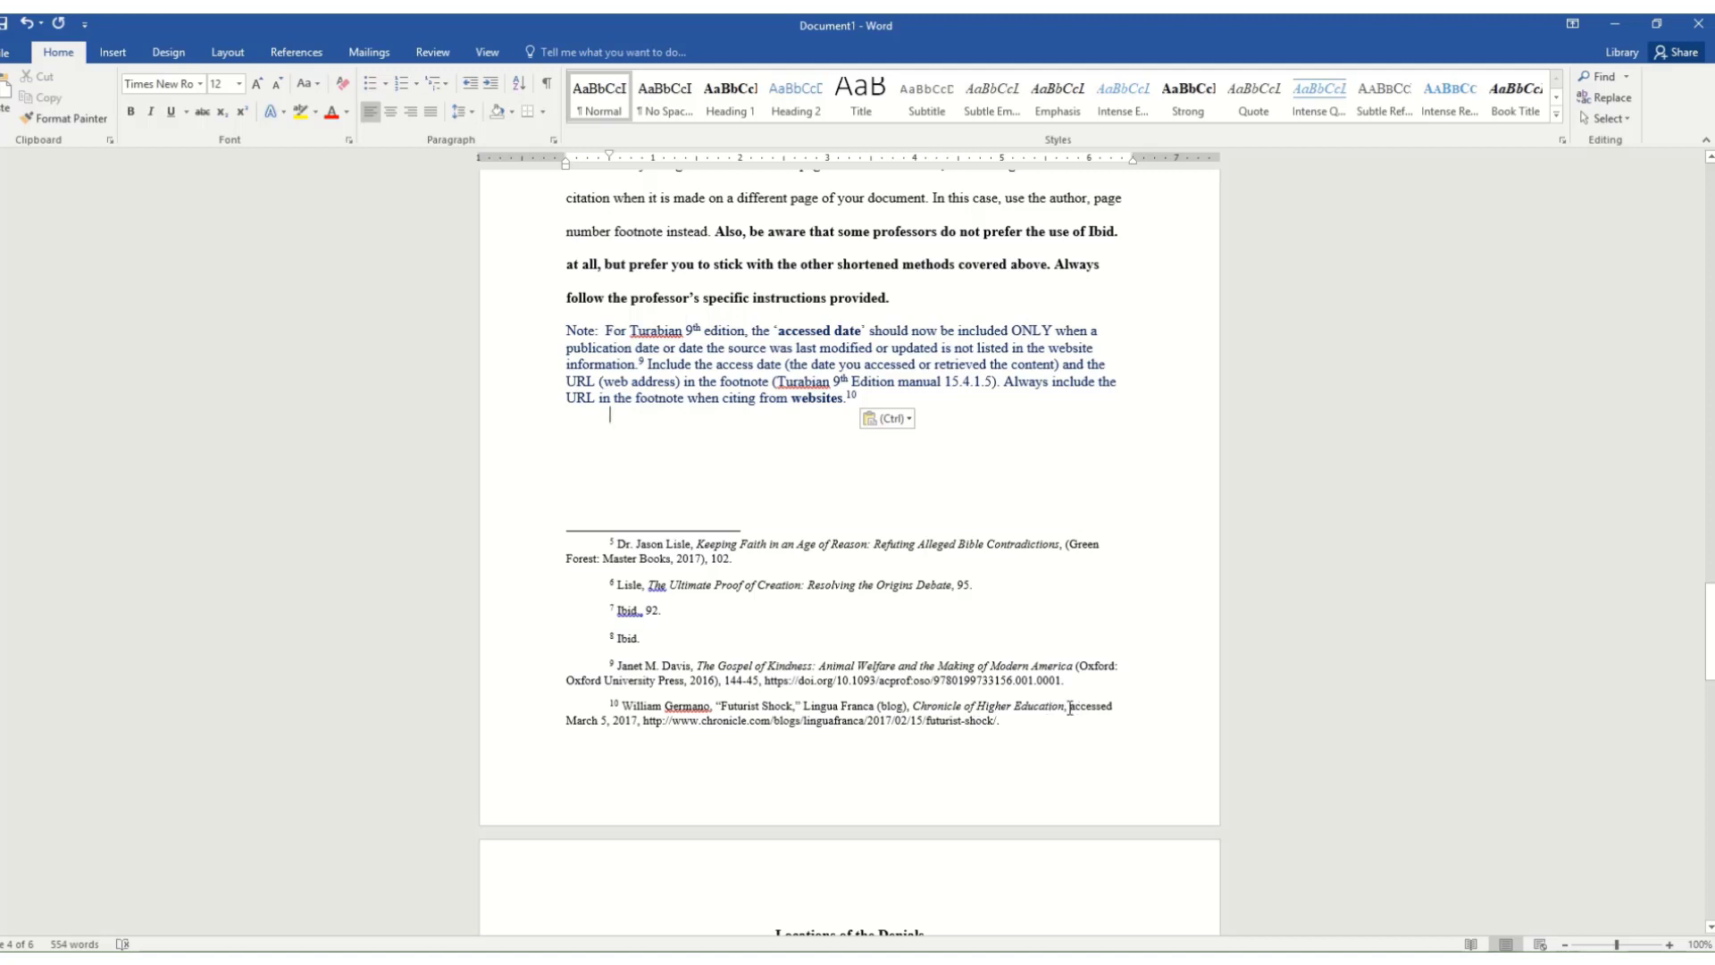
left_click_drag(1071, 706, 1113, 707)
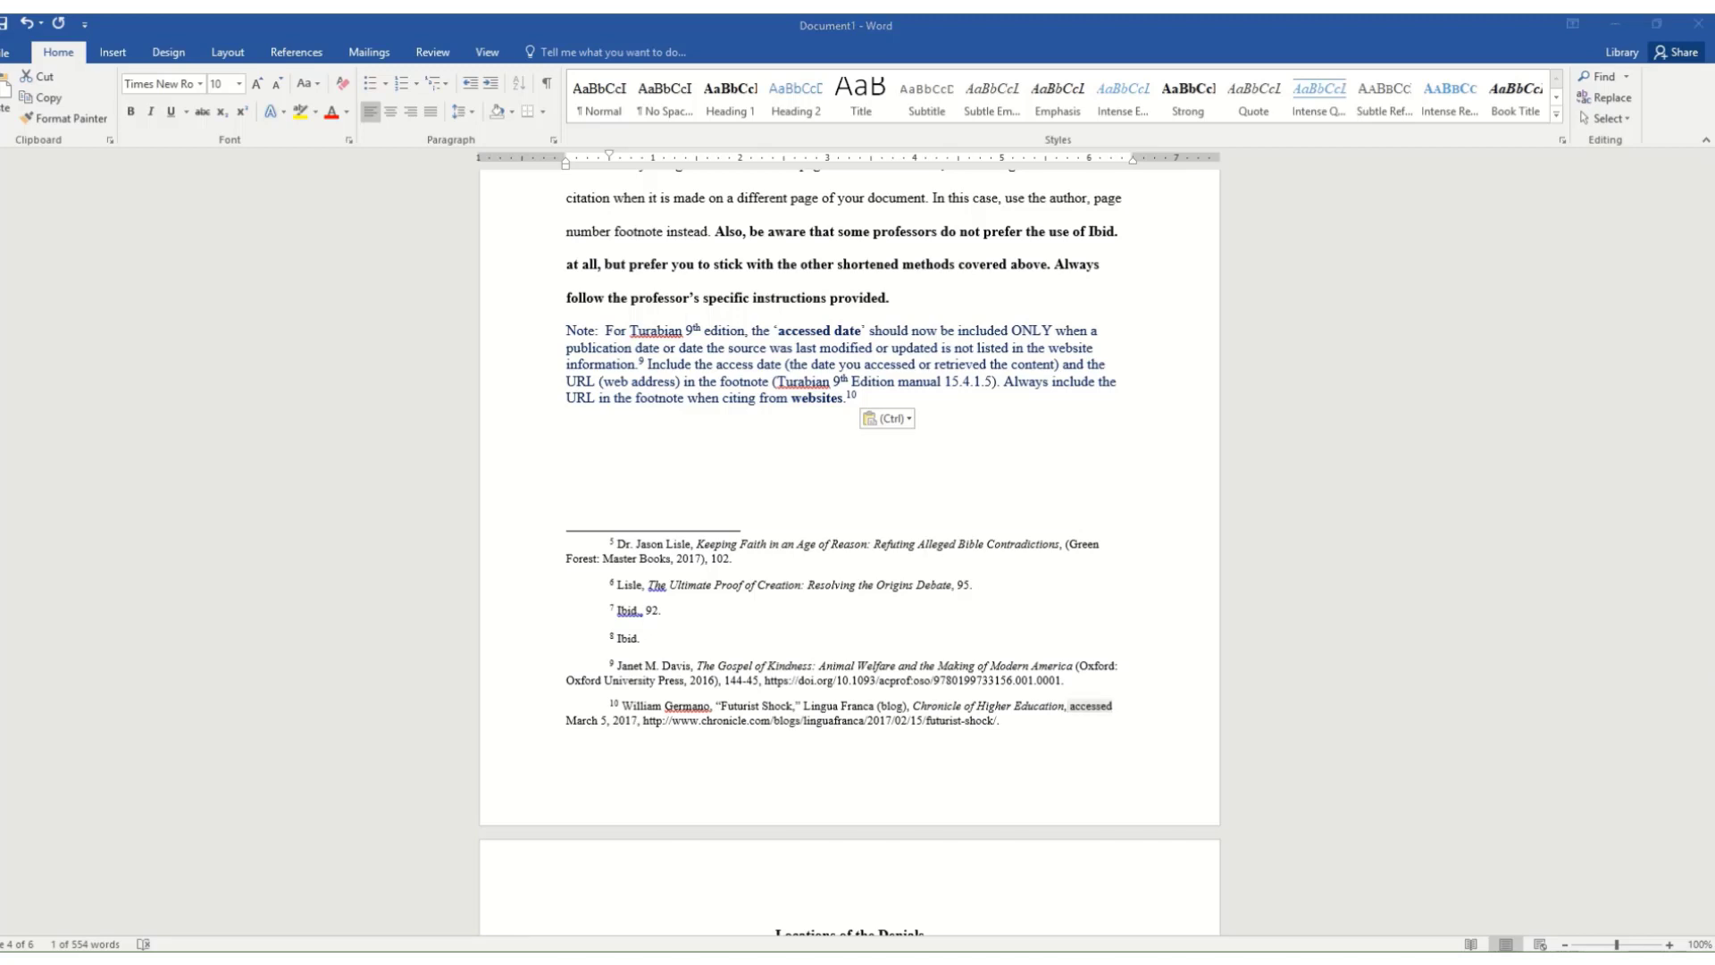
left_click(407, 554)
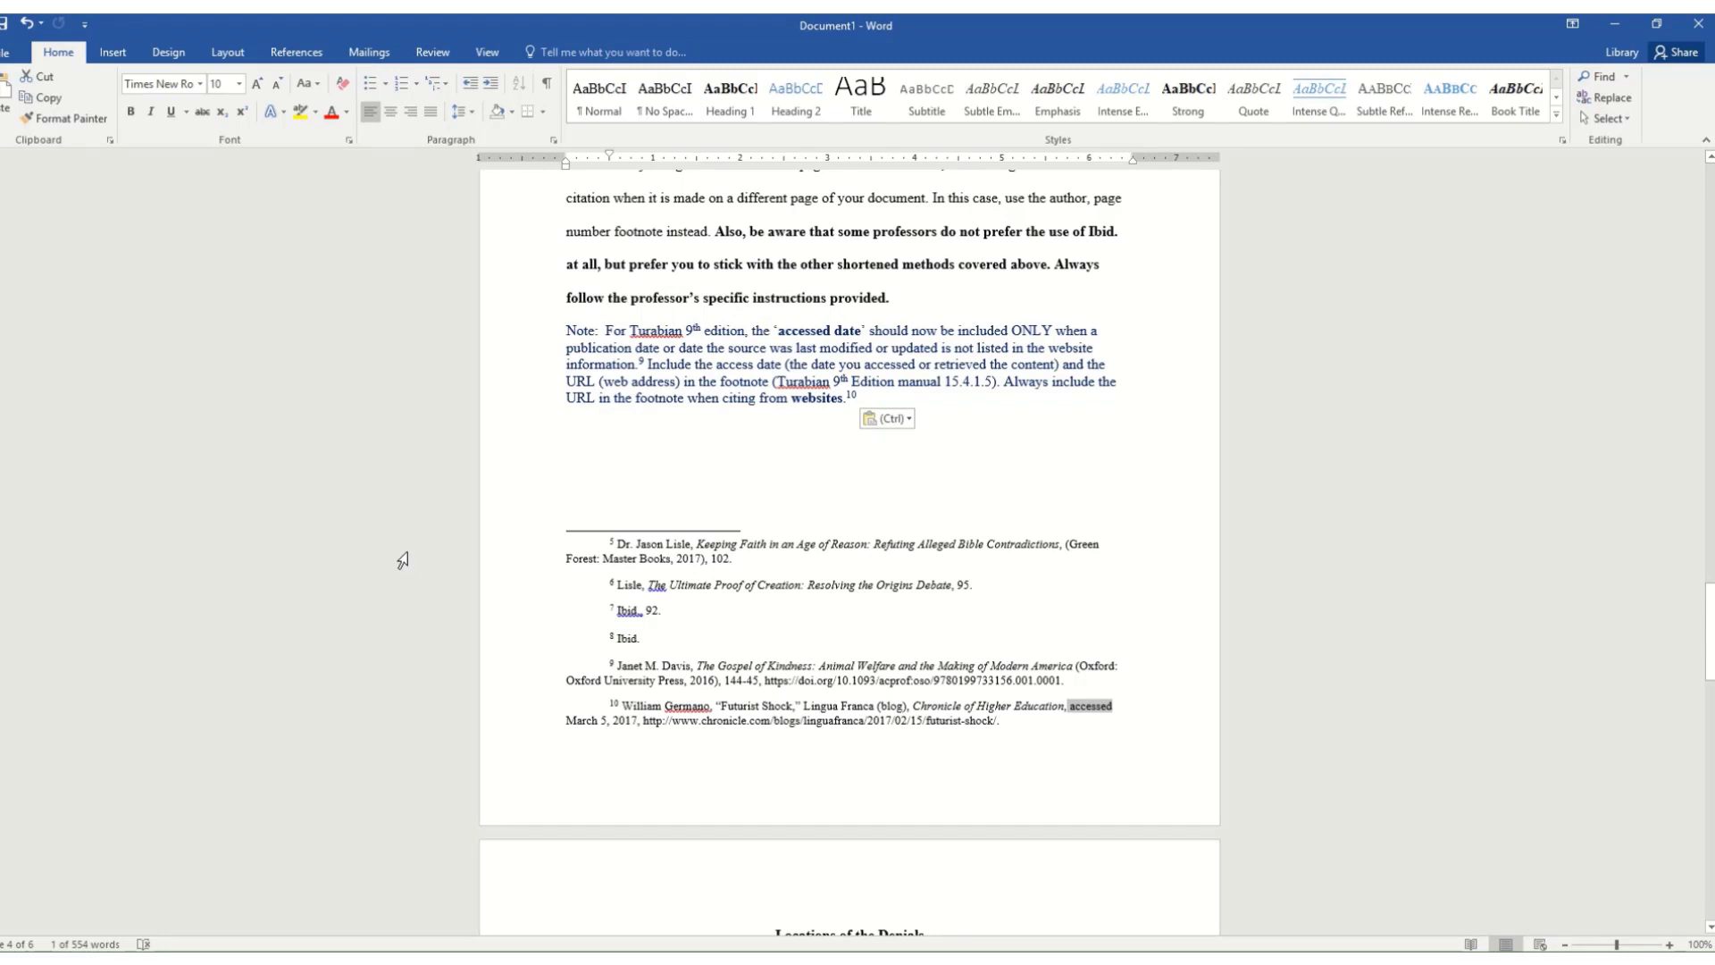
Paste the list of source entries, beginning with Reicke's "The Historical Setting of Colossians", below the Bibliography heading
scroll(403, 559, "down", 15)
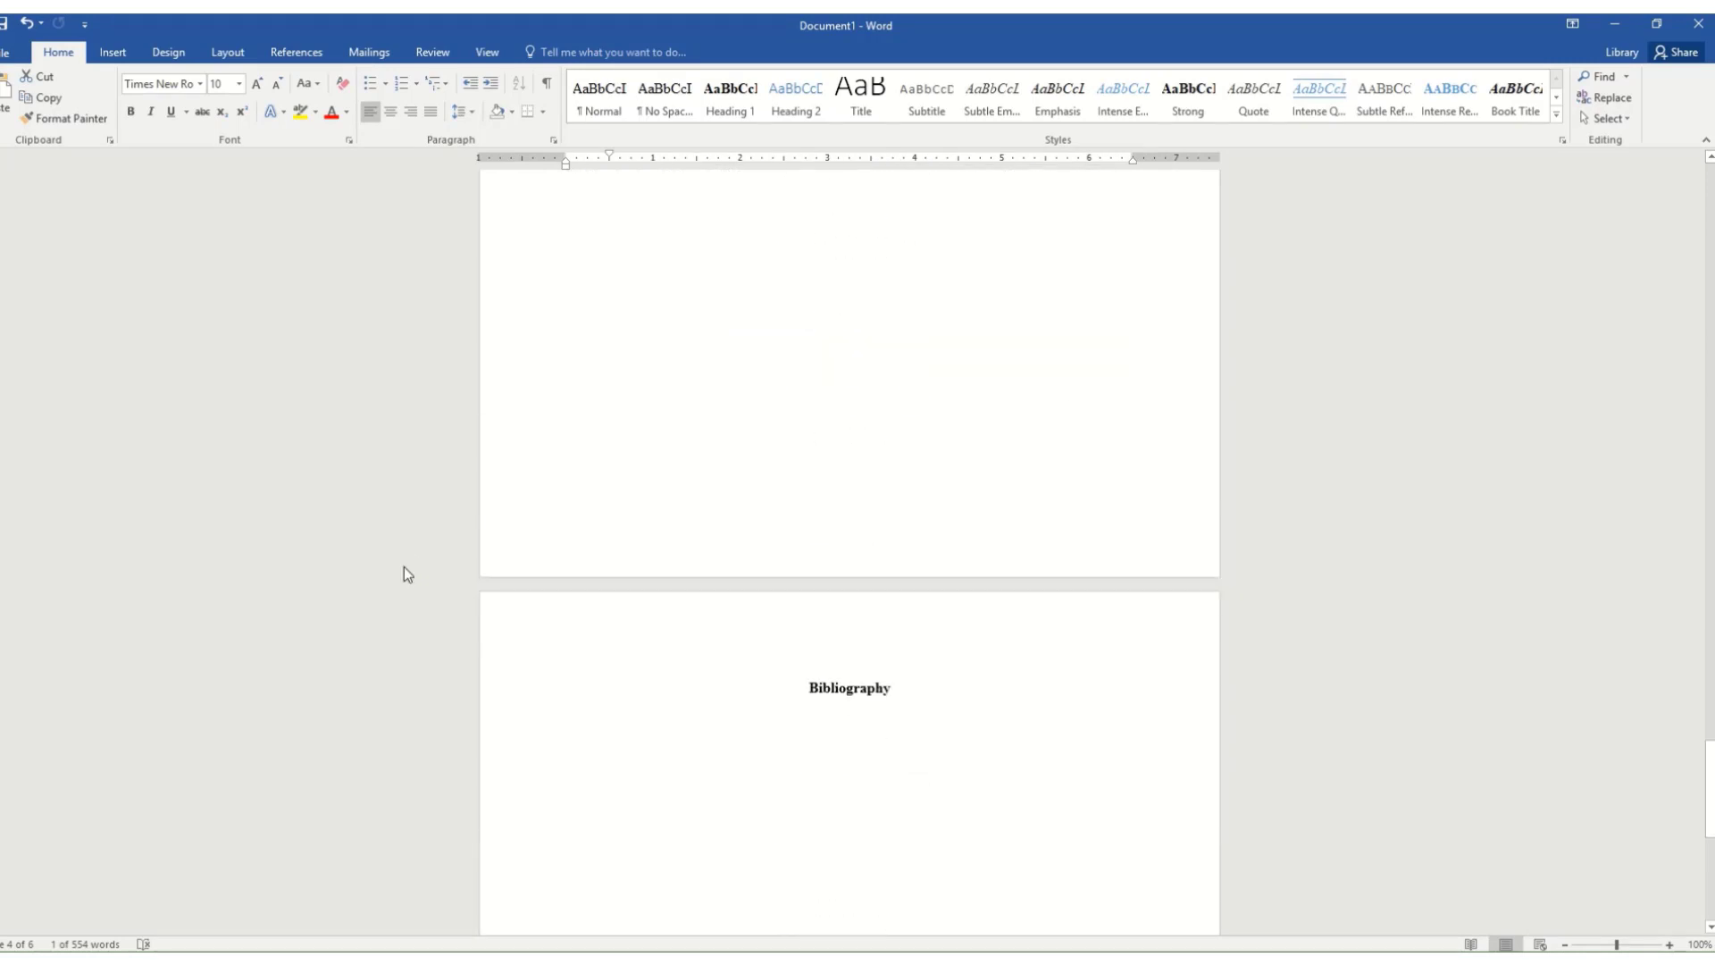
scroll(403, 567, "down", 3)
left_click(594, 457)
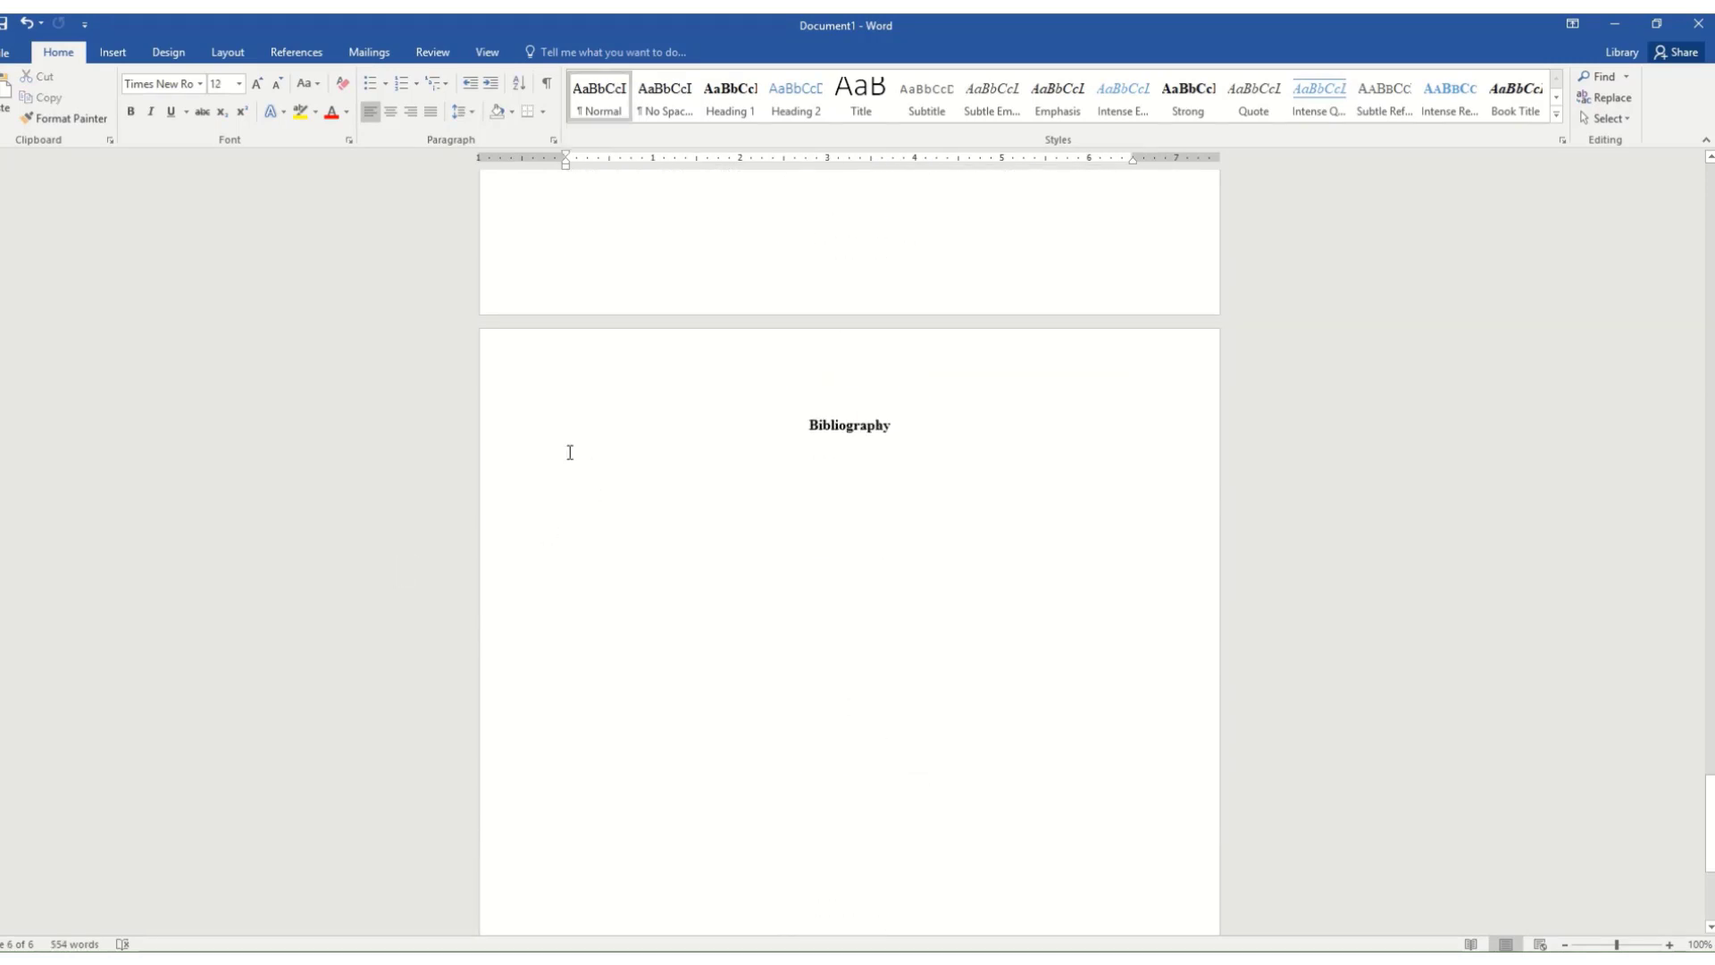
left_click(572, 432)
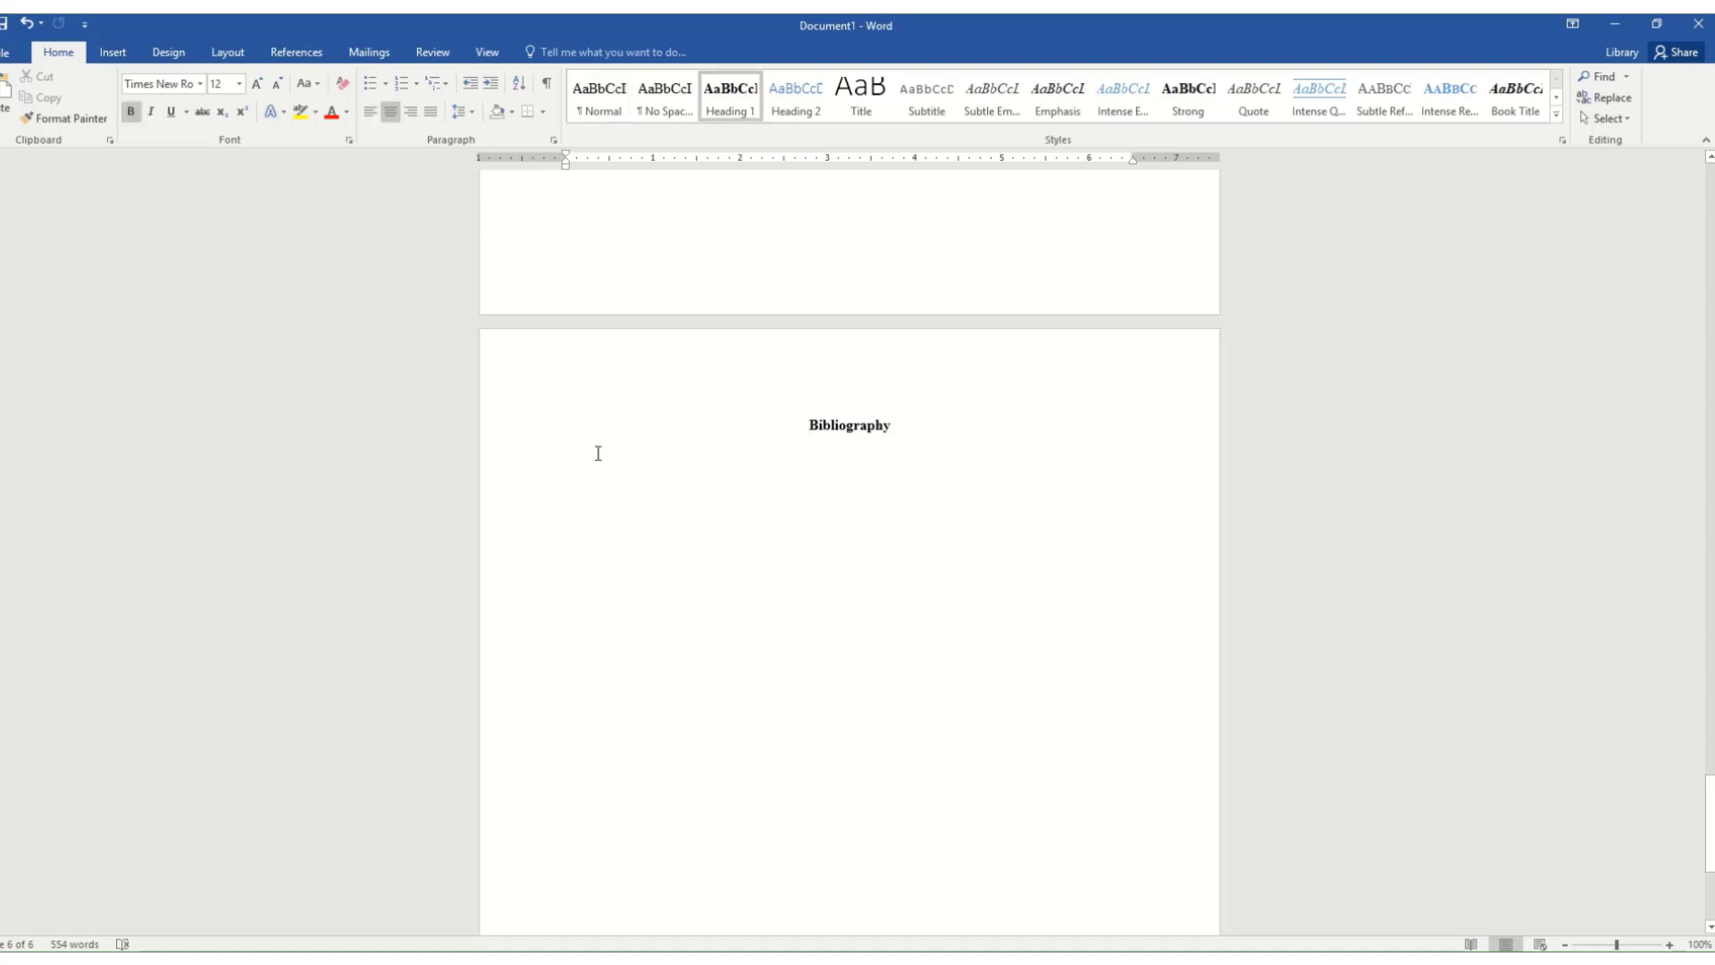
left_click(898, 425)
key("Return")
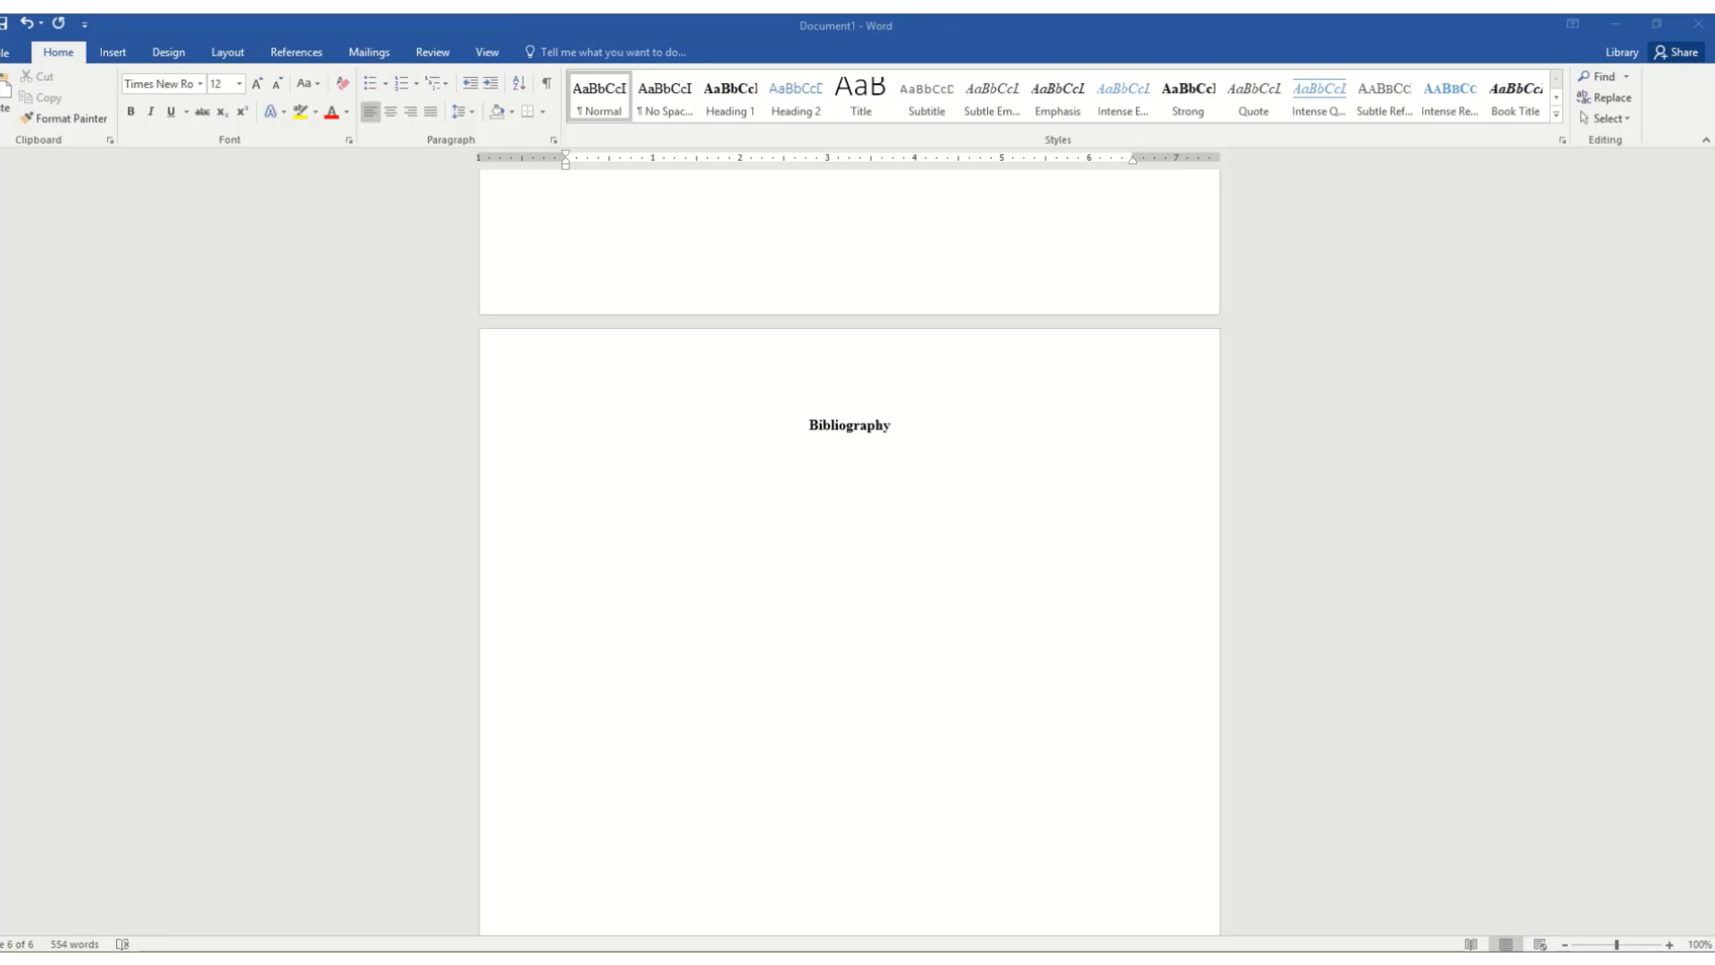
left_click(569, 513)
type("Reicke, B. \"The Historical Setting of Colossians.\" Review & Expositor 70 (1973):  429–38. Carson, D. A. and D. Moo. An Introduction to the New Testament. 2nd ed. Grand Rapids: Zondervan, 2005. O’Brien P. Colossians, Philemon. Word Biblical Commentary 44. Waco, TX: Word, 1982. Hooker, M. \"Were there False Teachers in Colossae?\" In Christ and the Spirit in the New Testament: Studies in Honor of Charles Francis Digby Moule, ed. B. Lindars and S. Smalley, 315–331. Cambridge: Cambridge University Press, 1973. Dunn, J. D. G., The Theology of Paul the Apostle. Grand Rapids: Eerdmans, 2006. Hurtado, L. Lord Jesus Christ: Devotion to Jesus in Earliest Christianity. Grand Rapids: Eerdmans, 2003. Moo, D. The Letters to the Colossians and to Philemon. Pillar New Testament Commentary. Grand Rapids: Eerdmans, 2008.")
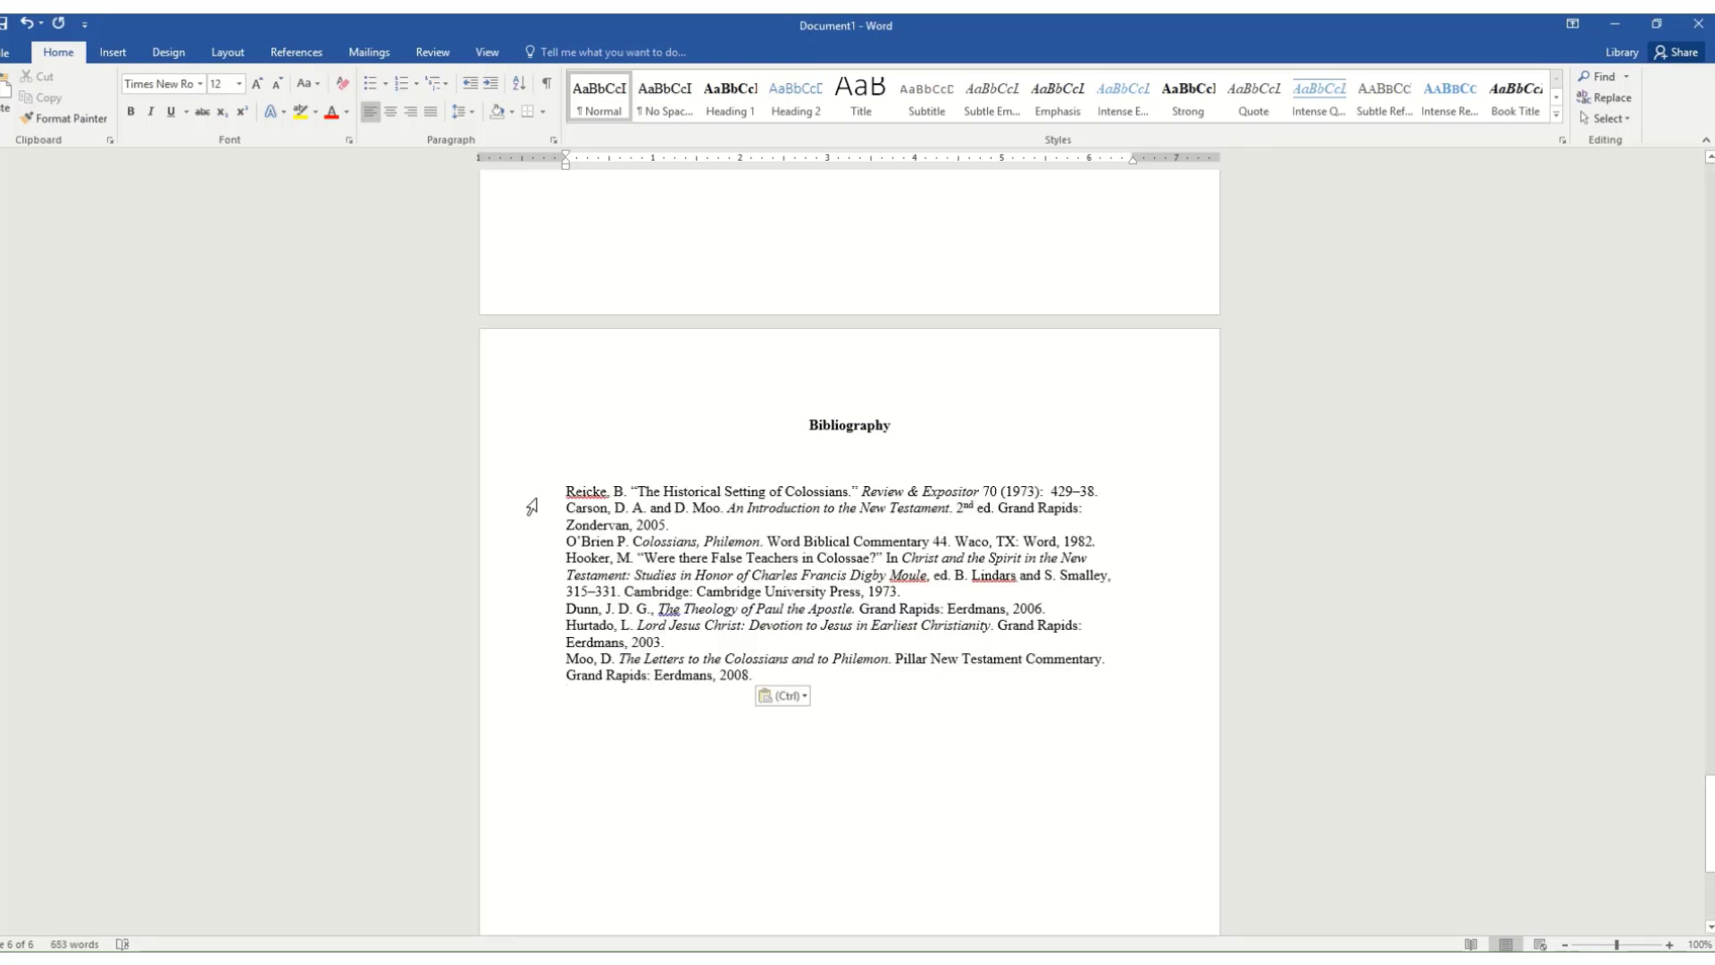
key("BackSpace")
Sort all the bibliography entries alphabetically by paragraph text in ascending order, with no header row
mouse_move(569, 488)
left_mouse_down()
mouse_move(625, 511)
mouse_move(616, 642)
mouse_move(736, 686)
mouse_move(756, 677)
left_mouse_up()
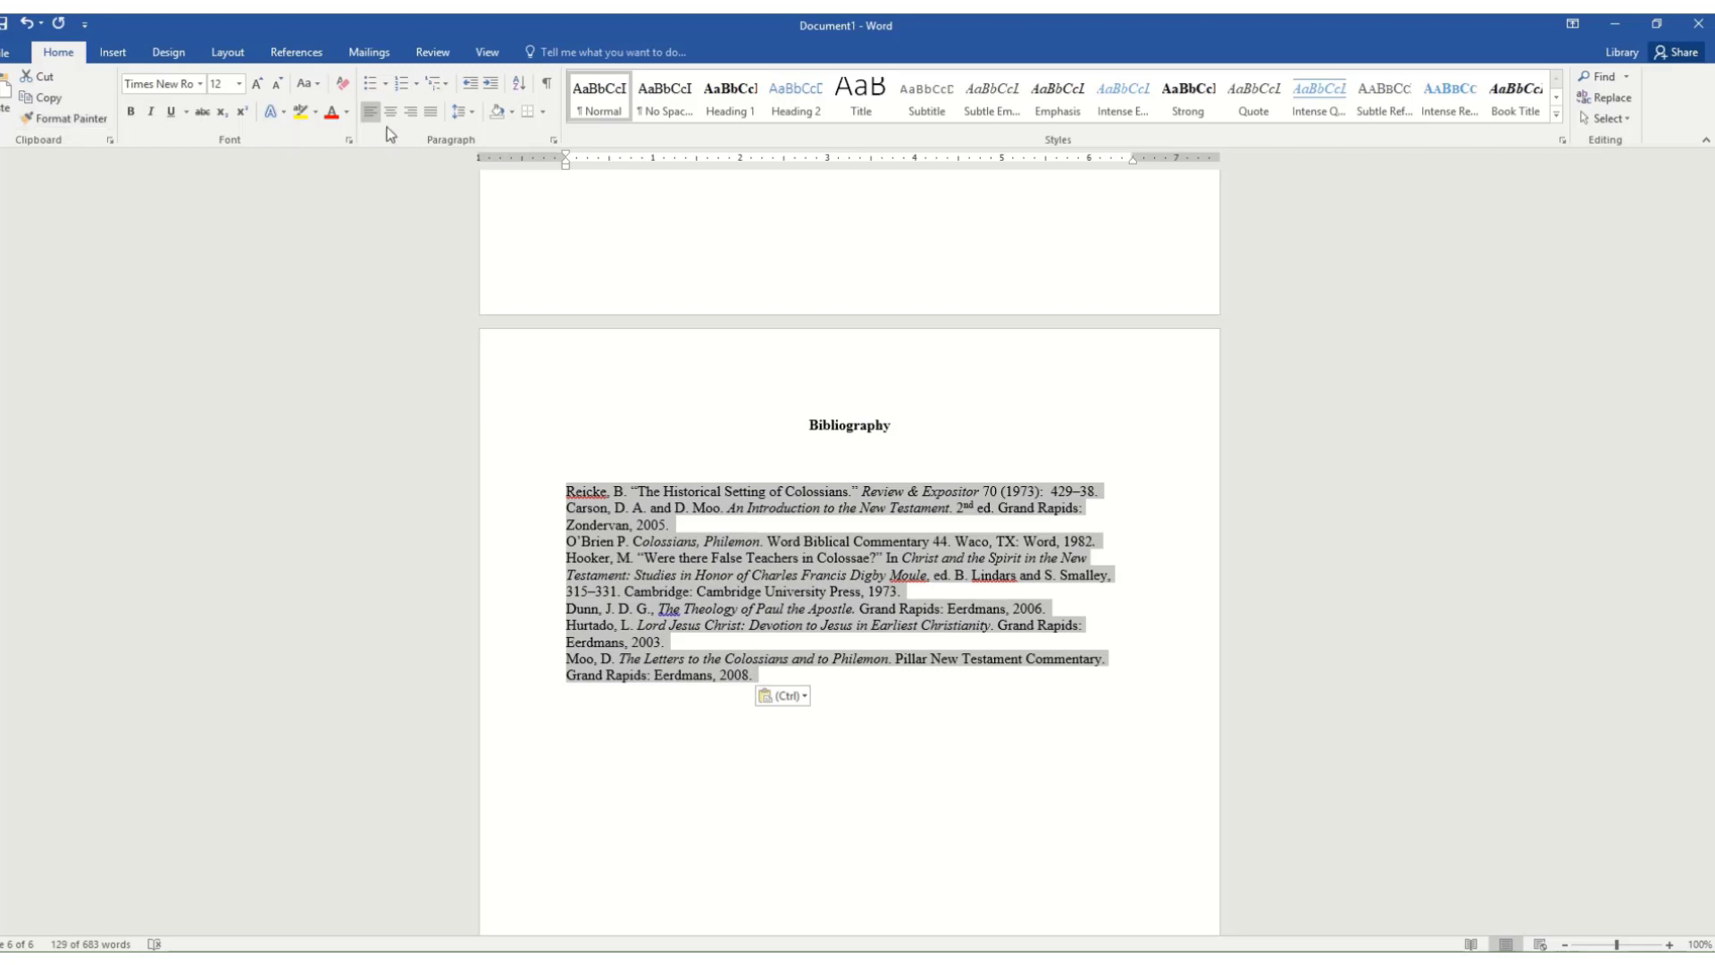
left_click(516, 83)
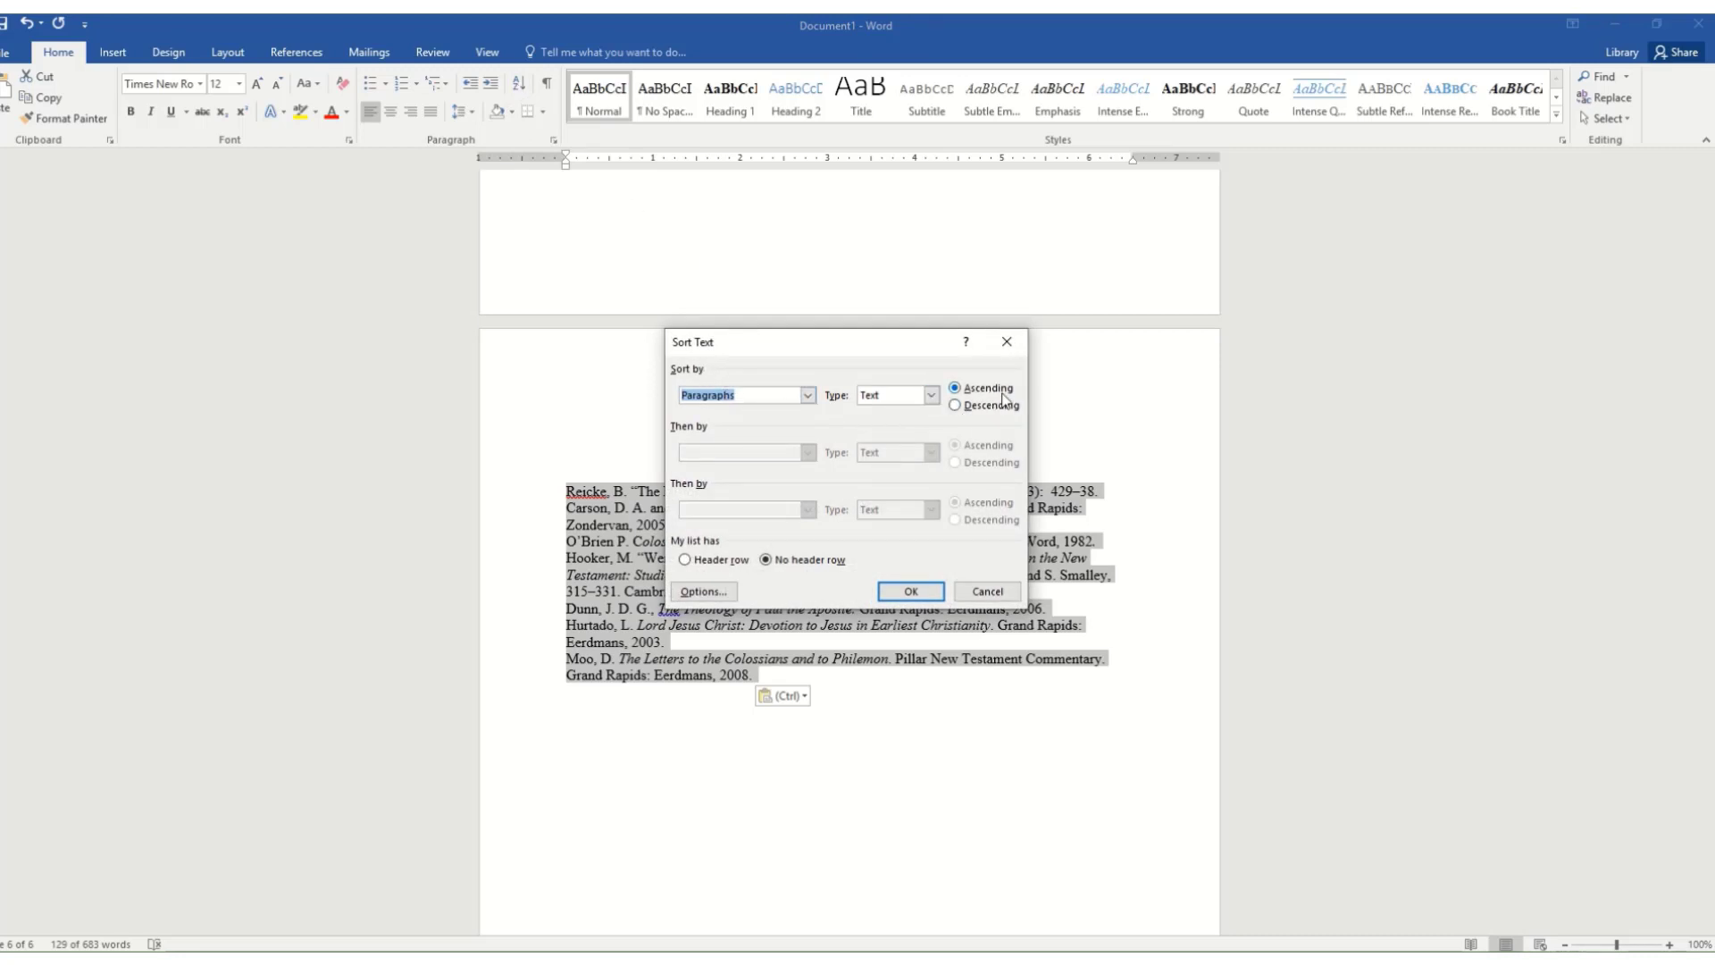
left_click(906, 592)
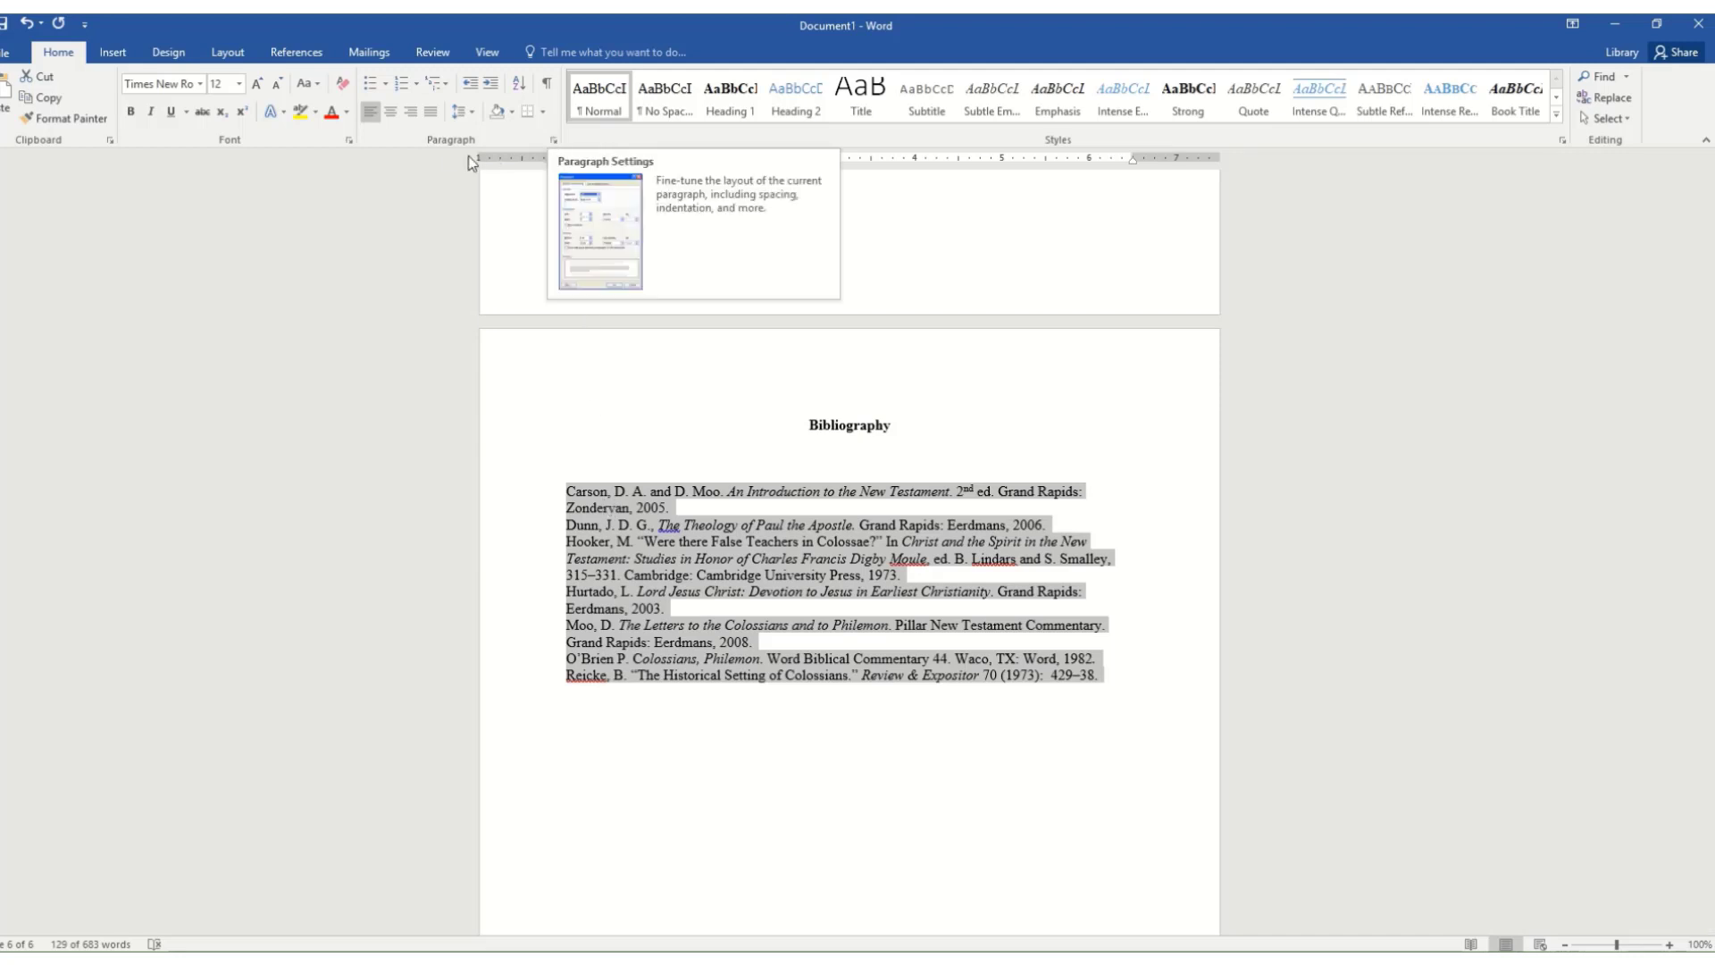
Give the bibliography entries a 0.5" hanging indent and 12 pt spacing after, and remove the blank line below the Bibliography heading
left_click(556, 141)
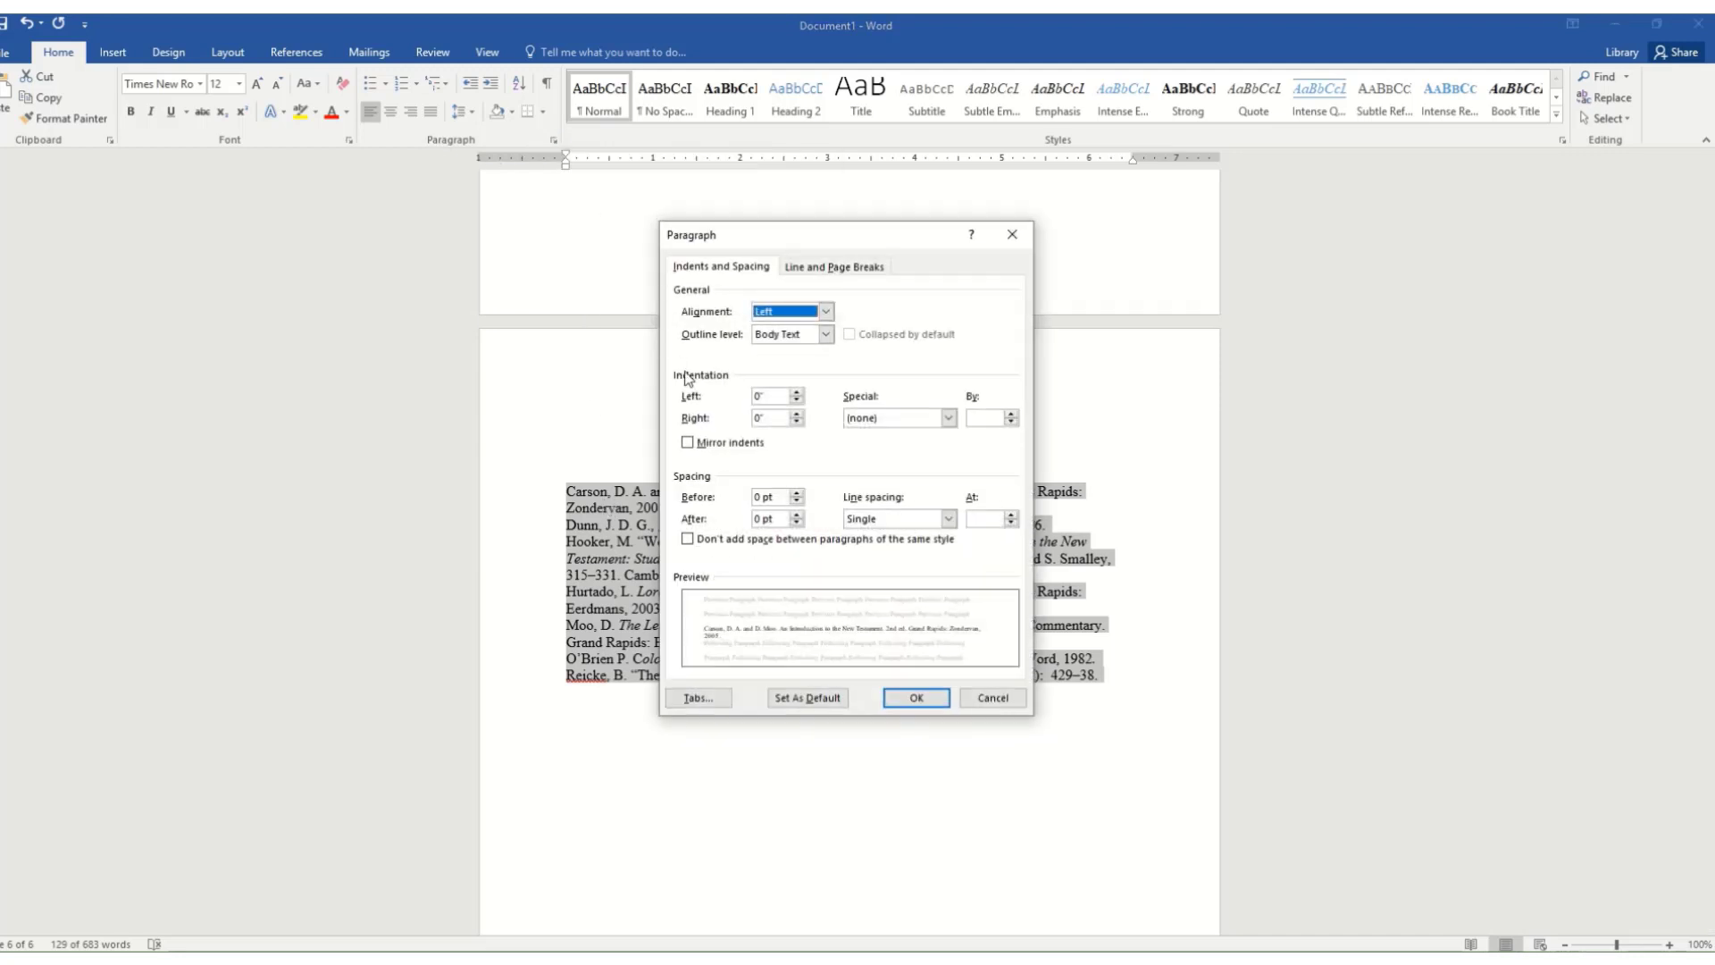
left_click(947, 418)
left_click(890, 458)
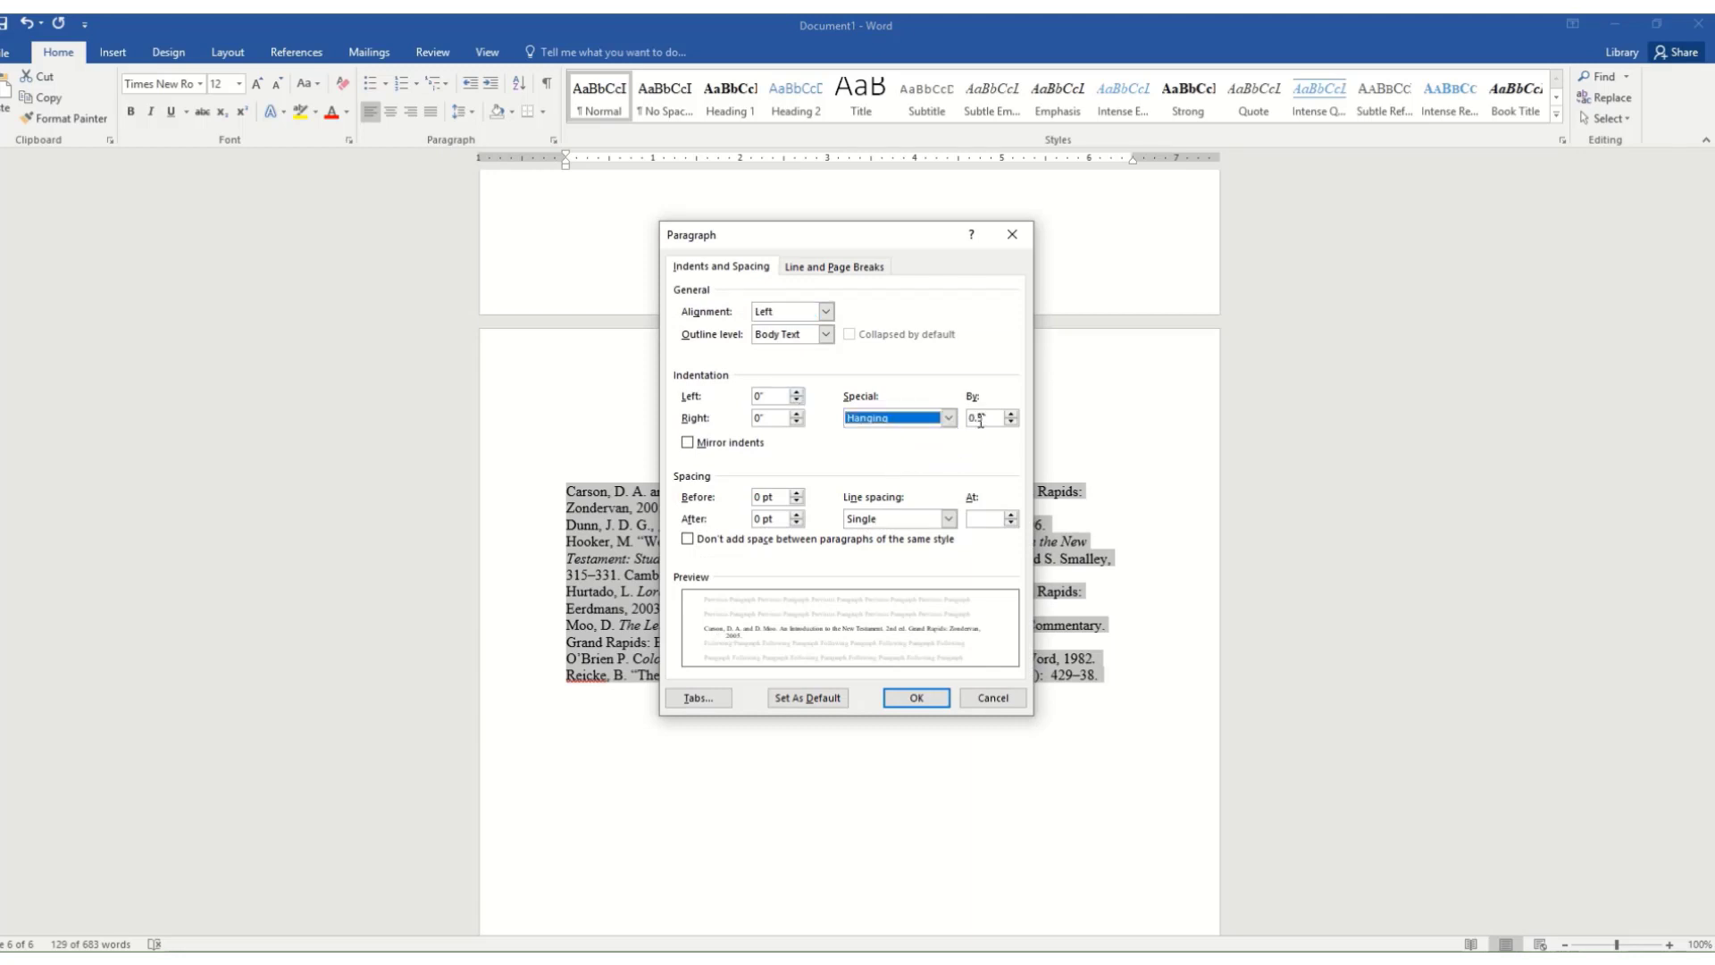
left_click(796, 515)
left_click(797, 515)
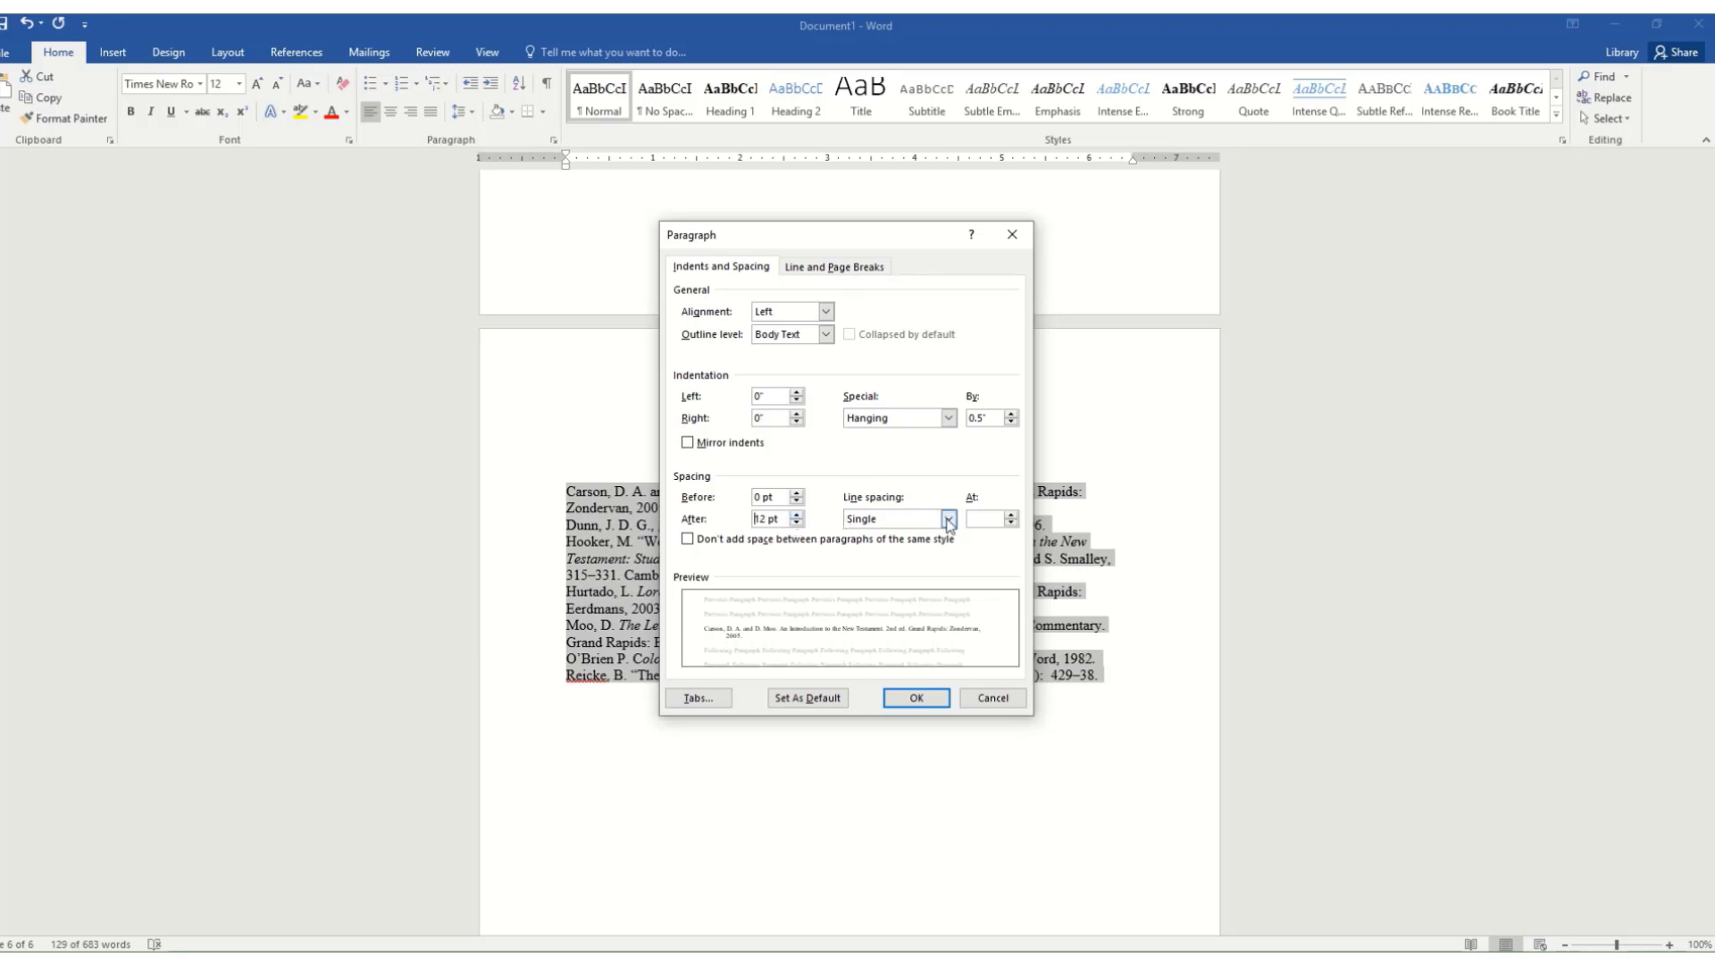
left_click(917, 699)
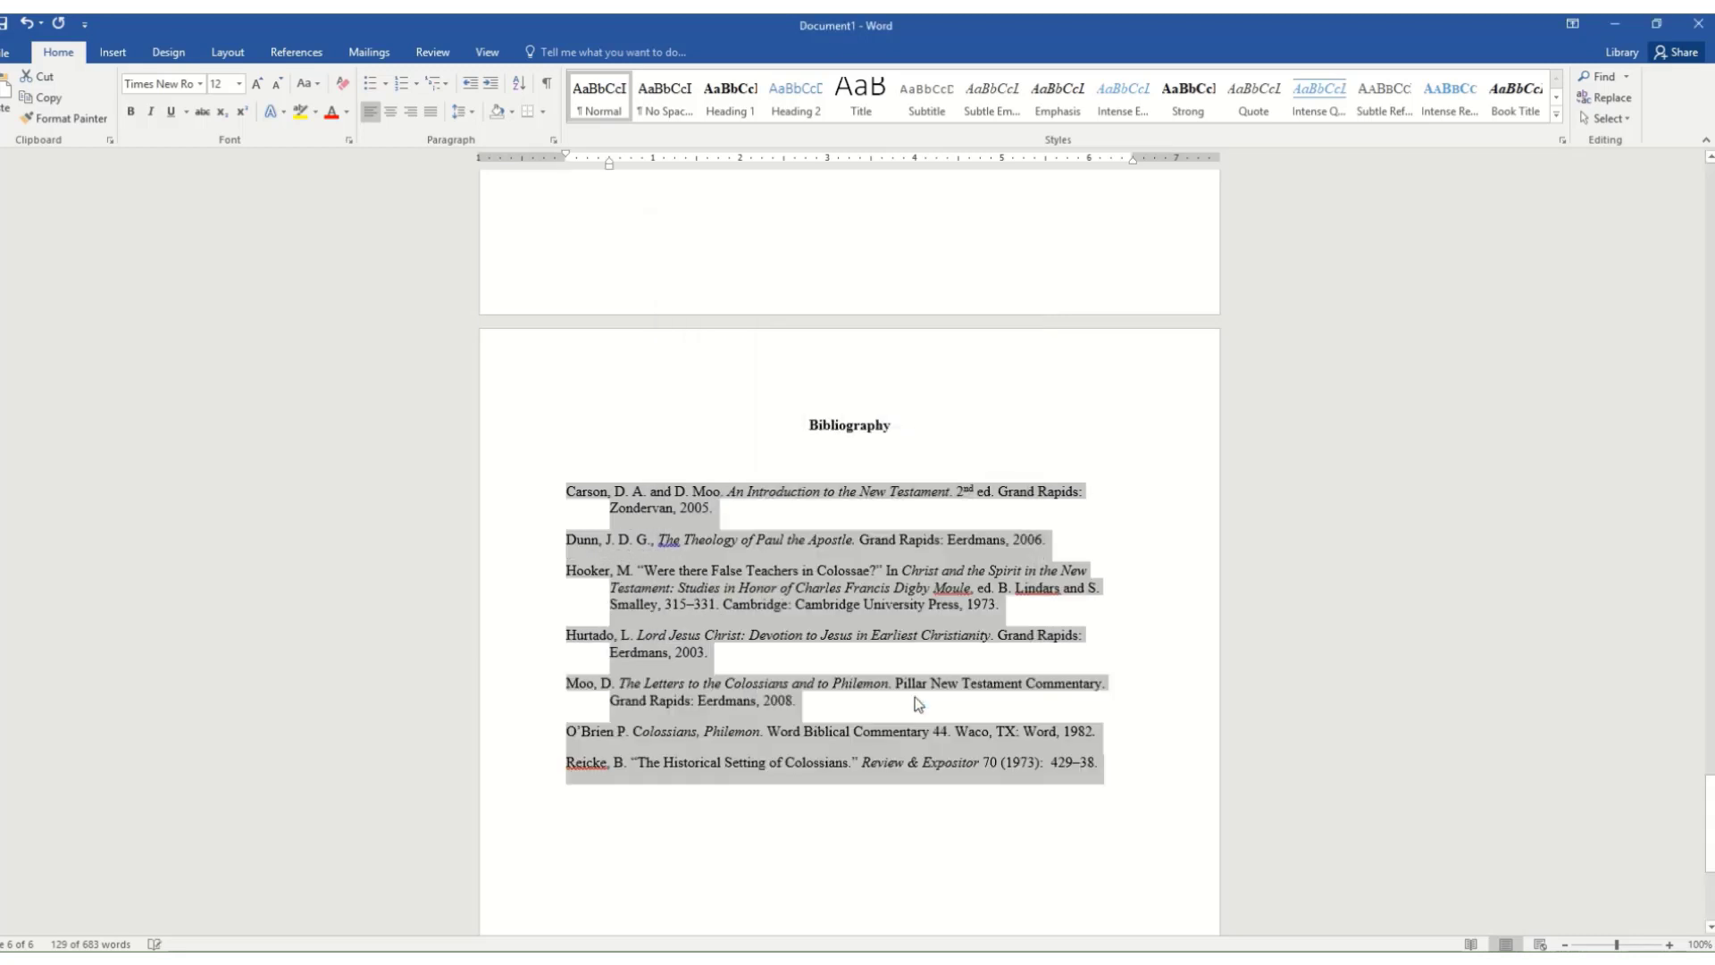
left_click(832, 671)
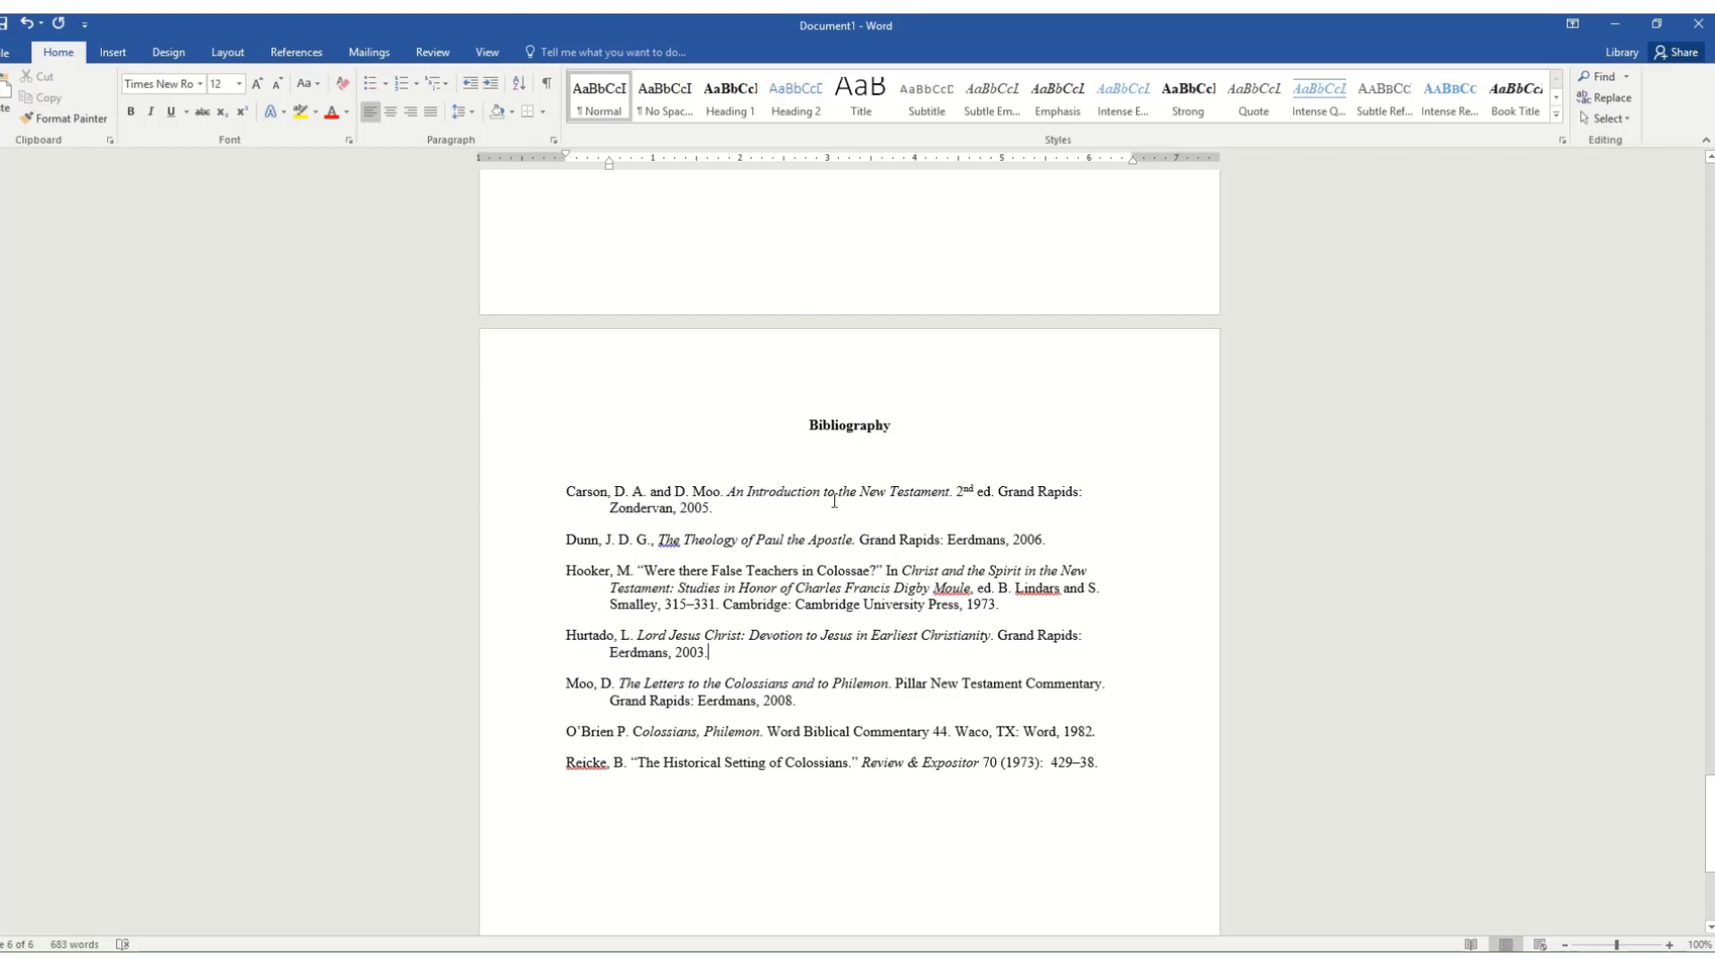
left_click(572, 463)
key("Delete")
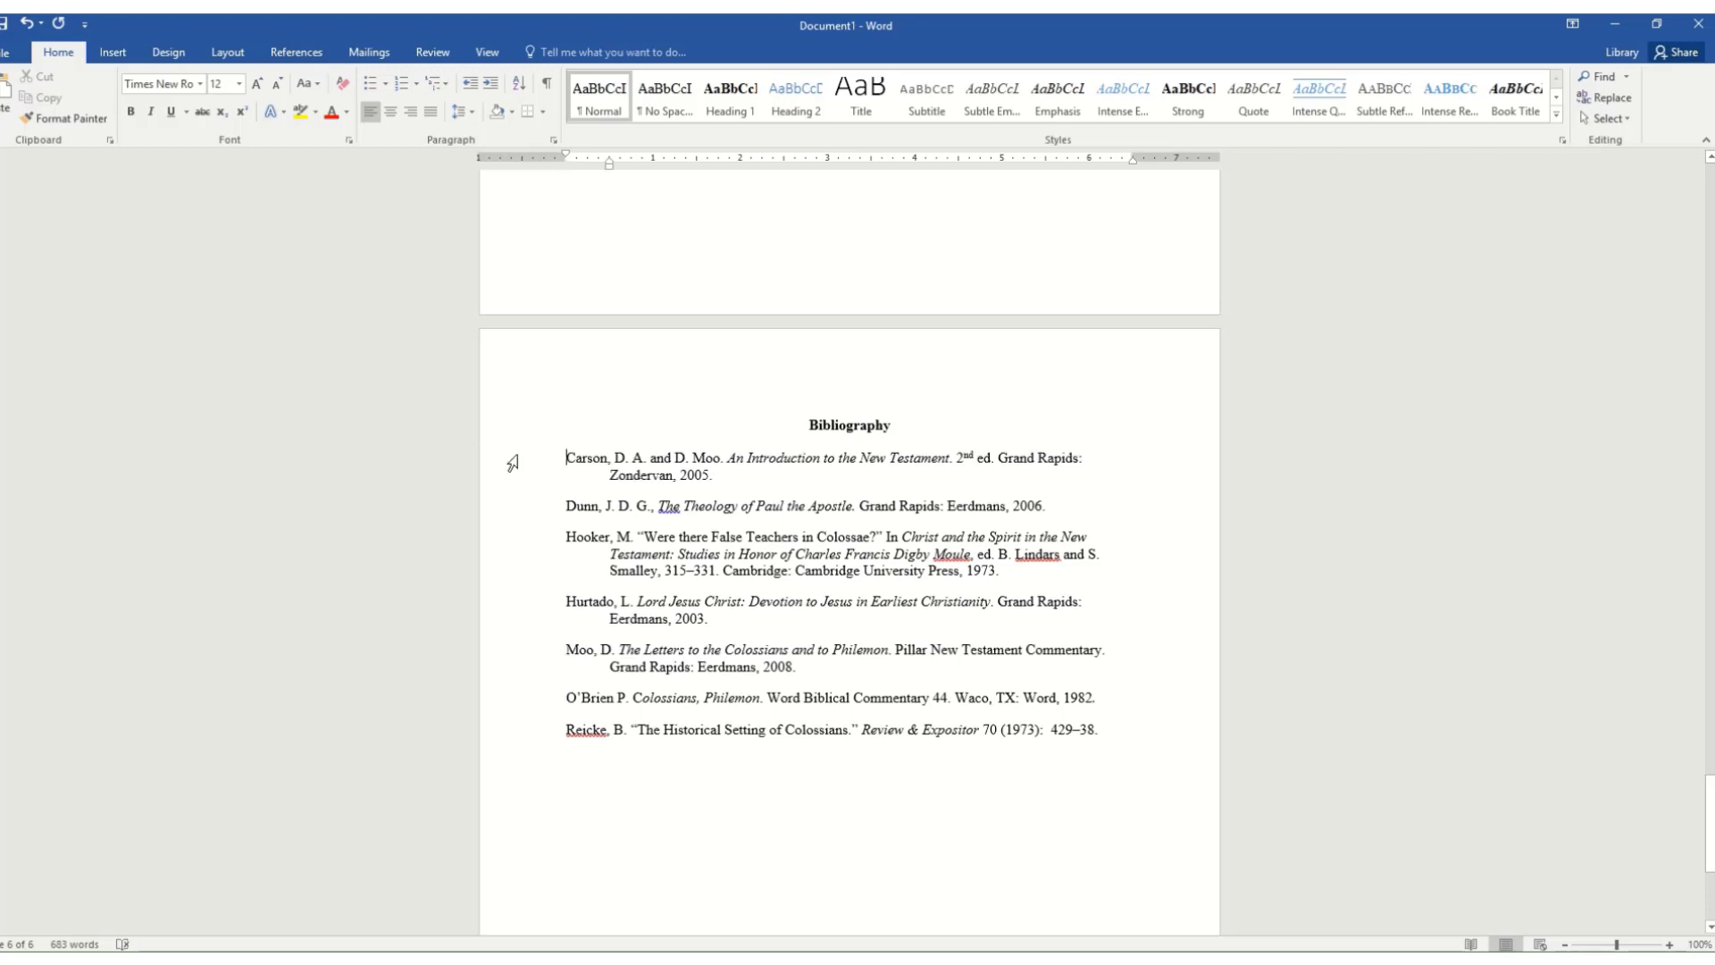
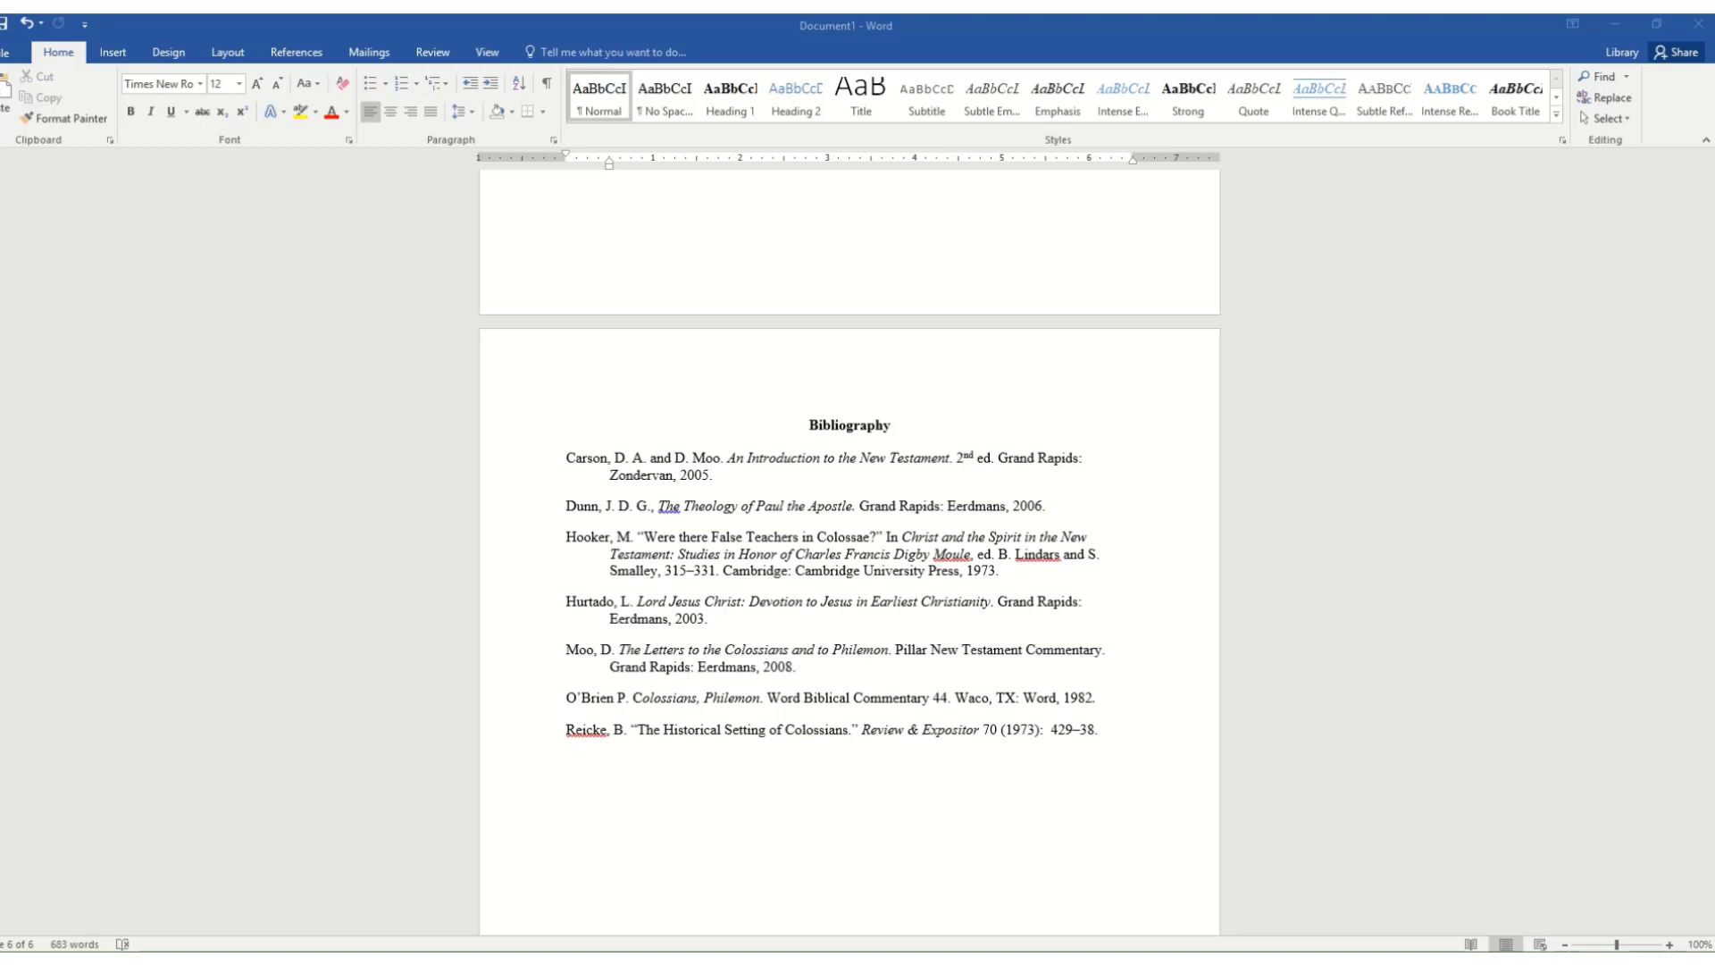
Paste the copied passage on Annas and Caiaphas, with its block quotation and footnotes, below the Turabian 9th edition note
scroll(624, 329, "up", 15)
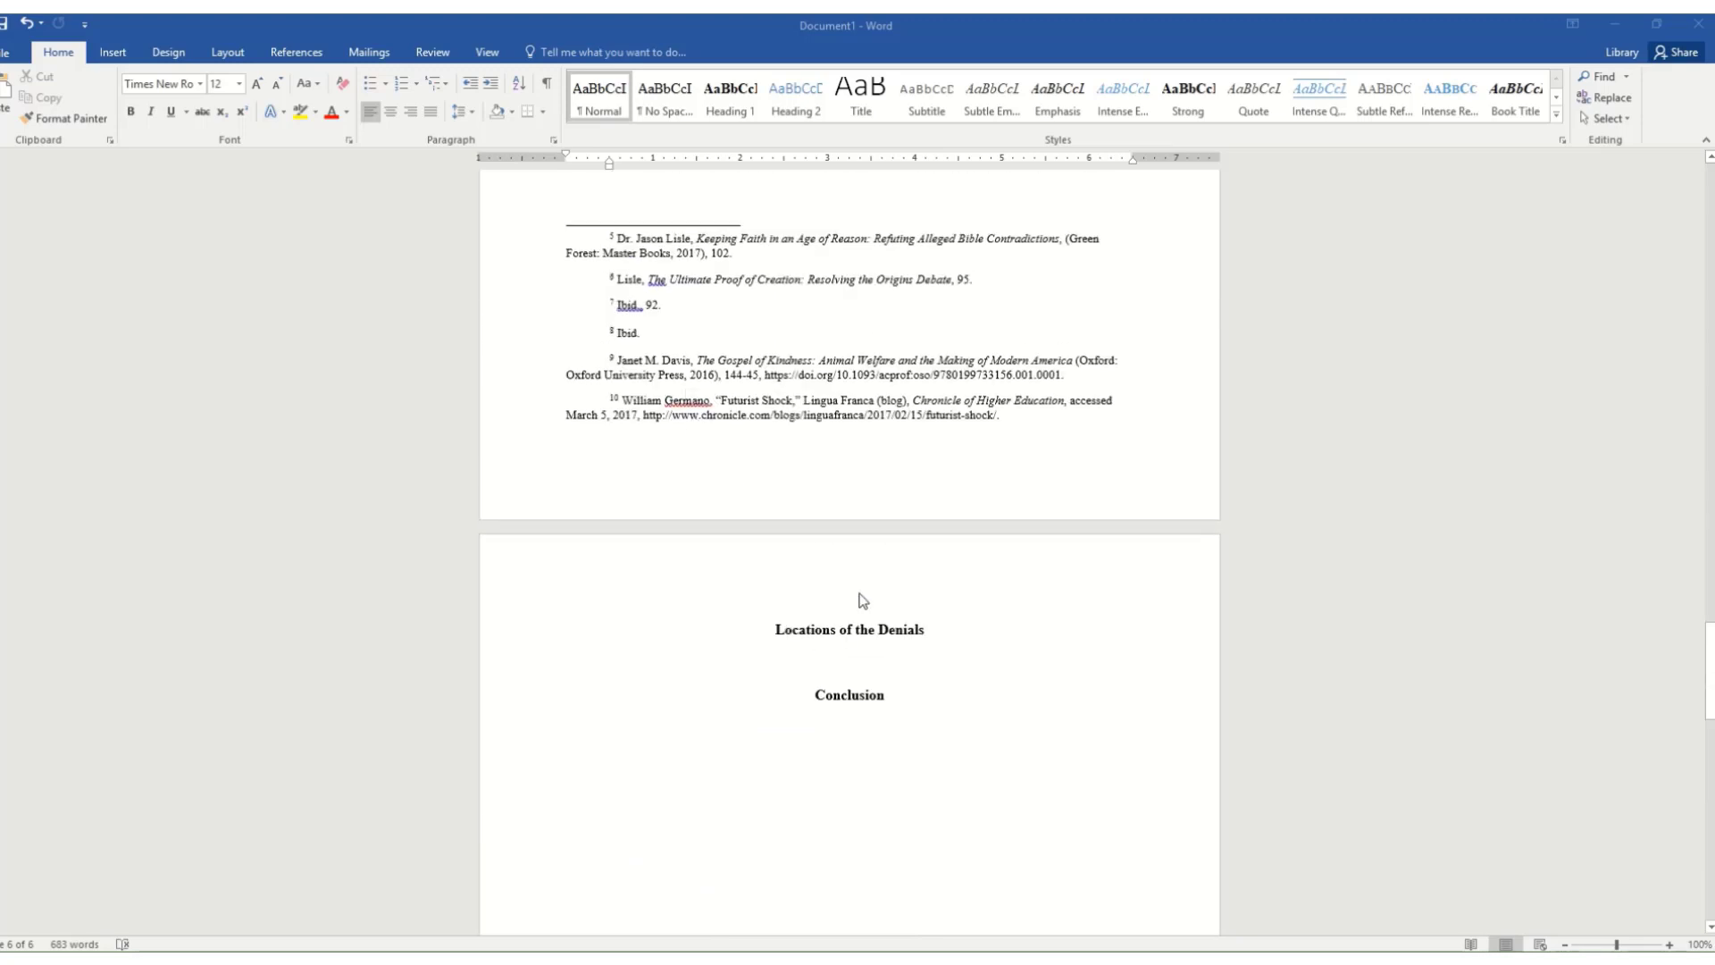
left_click(967, 629)
scroll(927, 590, "up", 6)
left_click(615, 582)
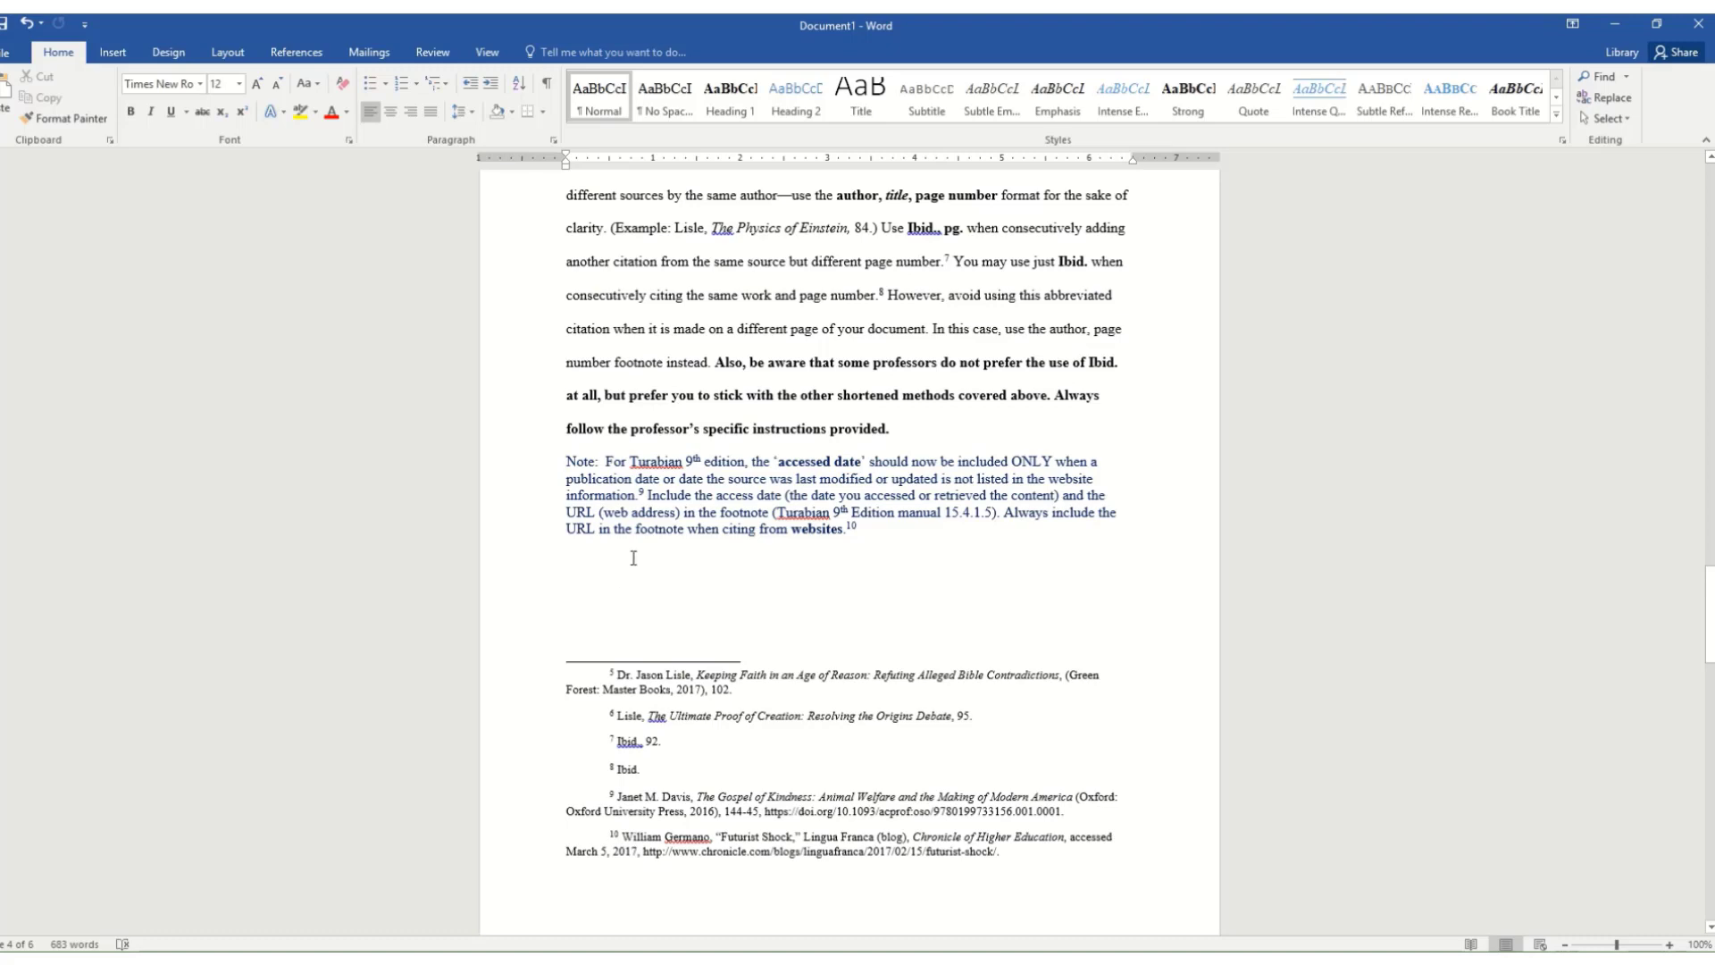
key("ctrl+v")
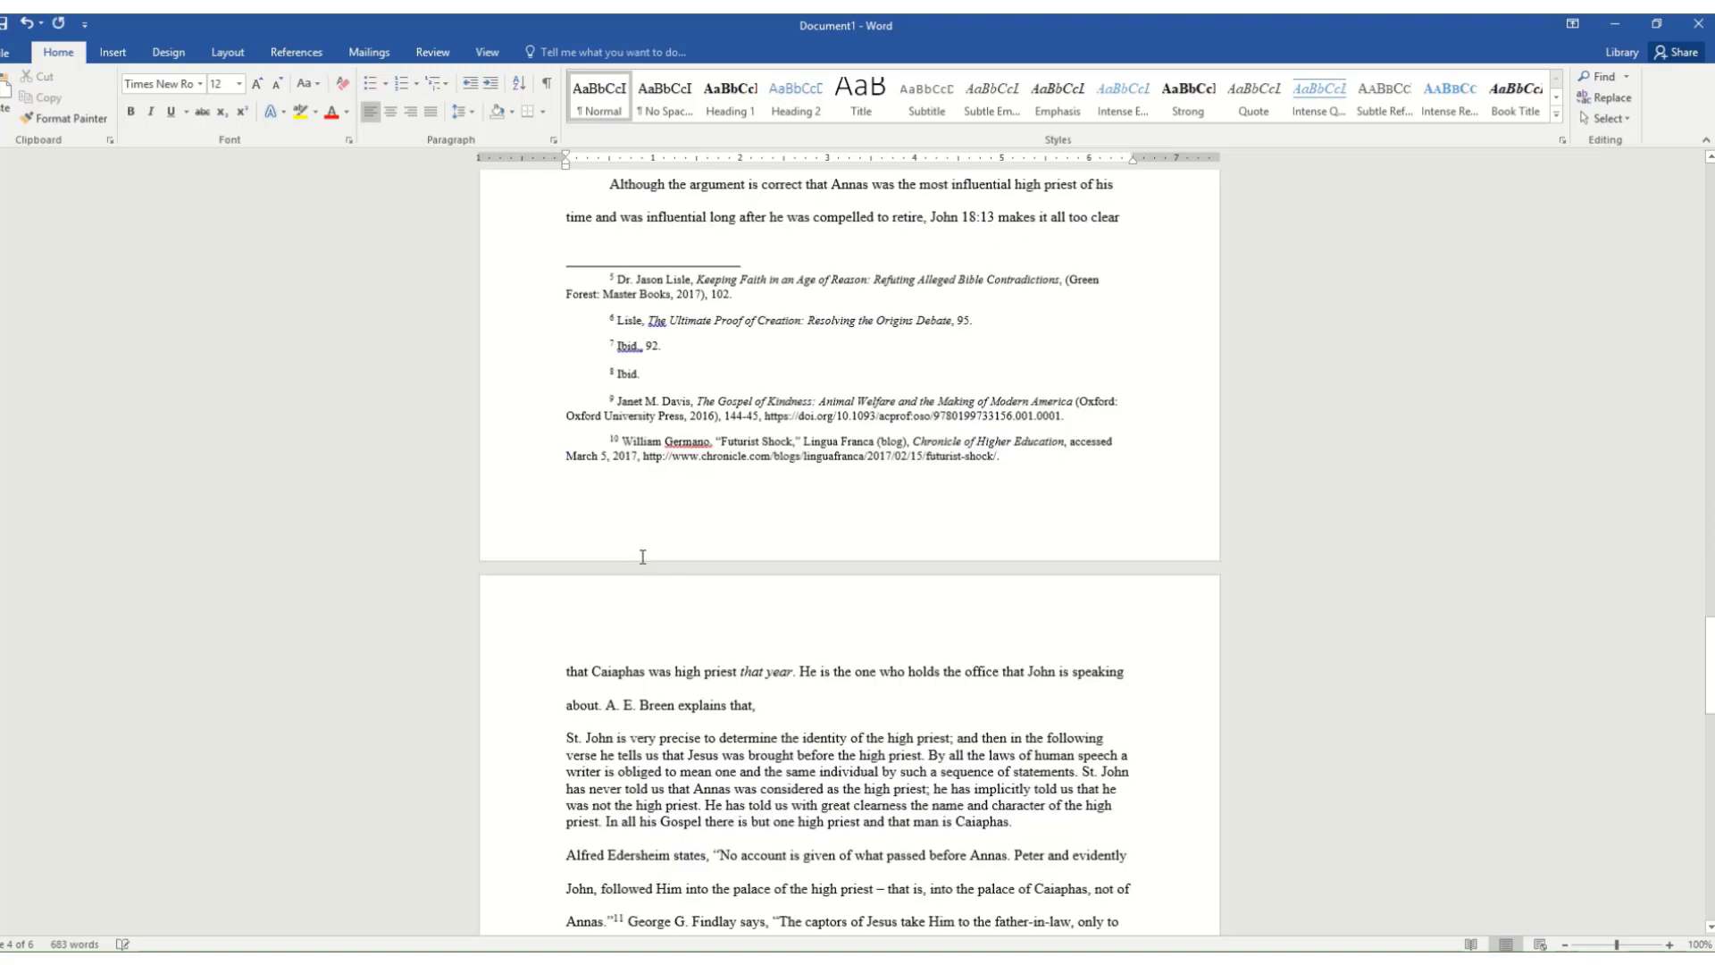
scroll(715, 525, "up", 3)
scroll(715, 525, "up", 5)
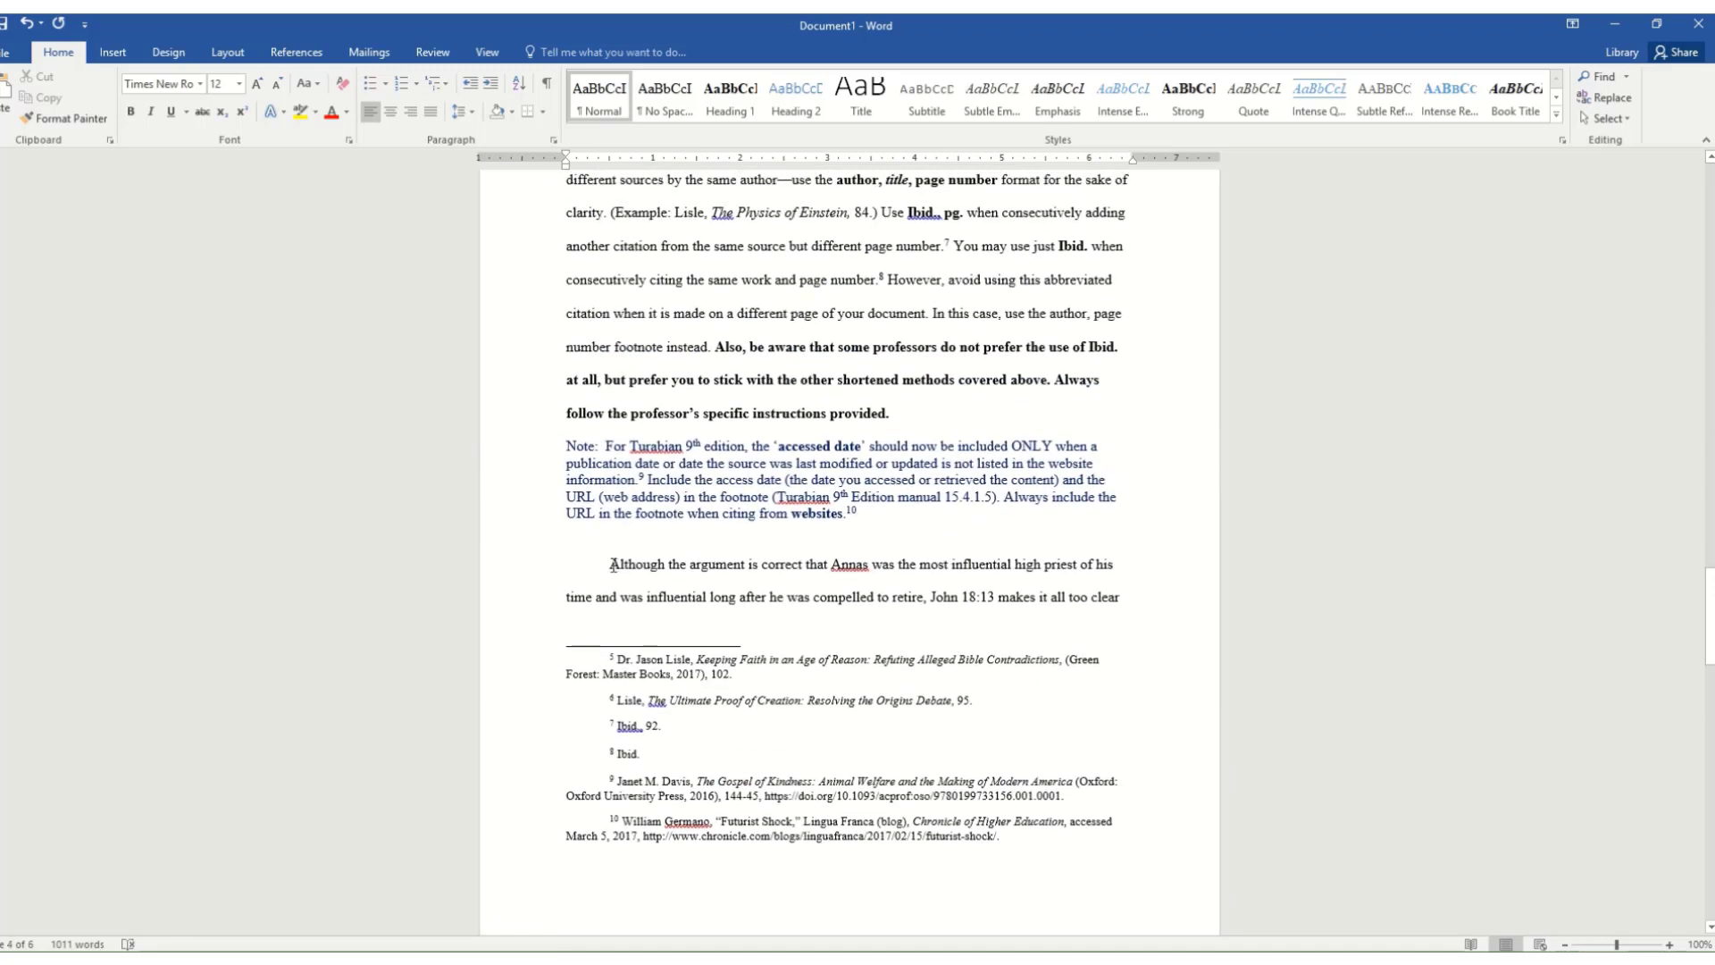
Indent the whole block quotation beginning "St. John is very precise" by one level from the left margin
scroll(706, 562, "down", 4)
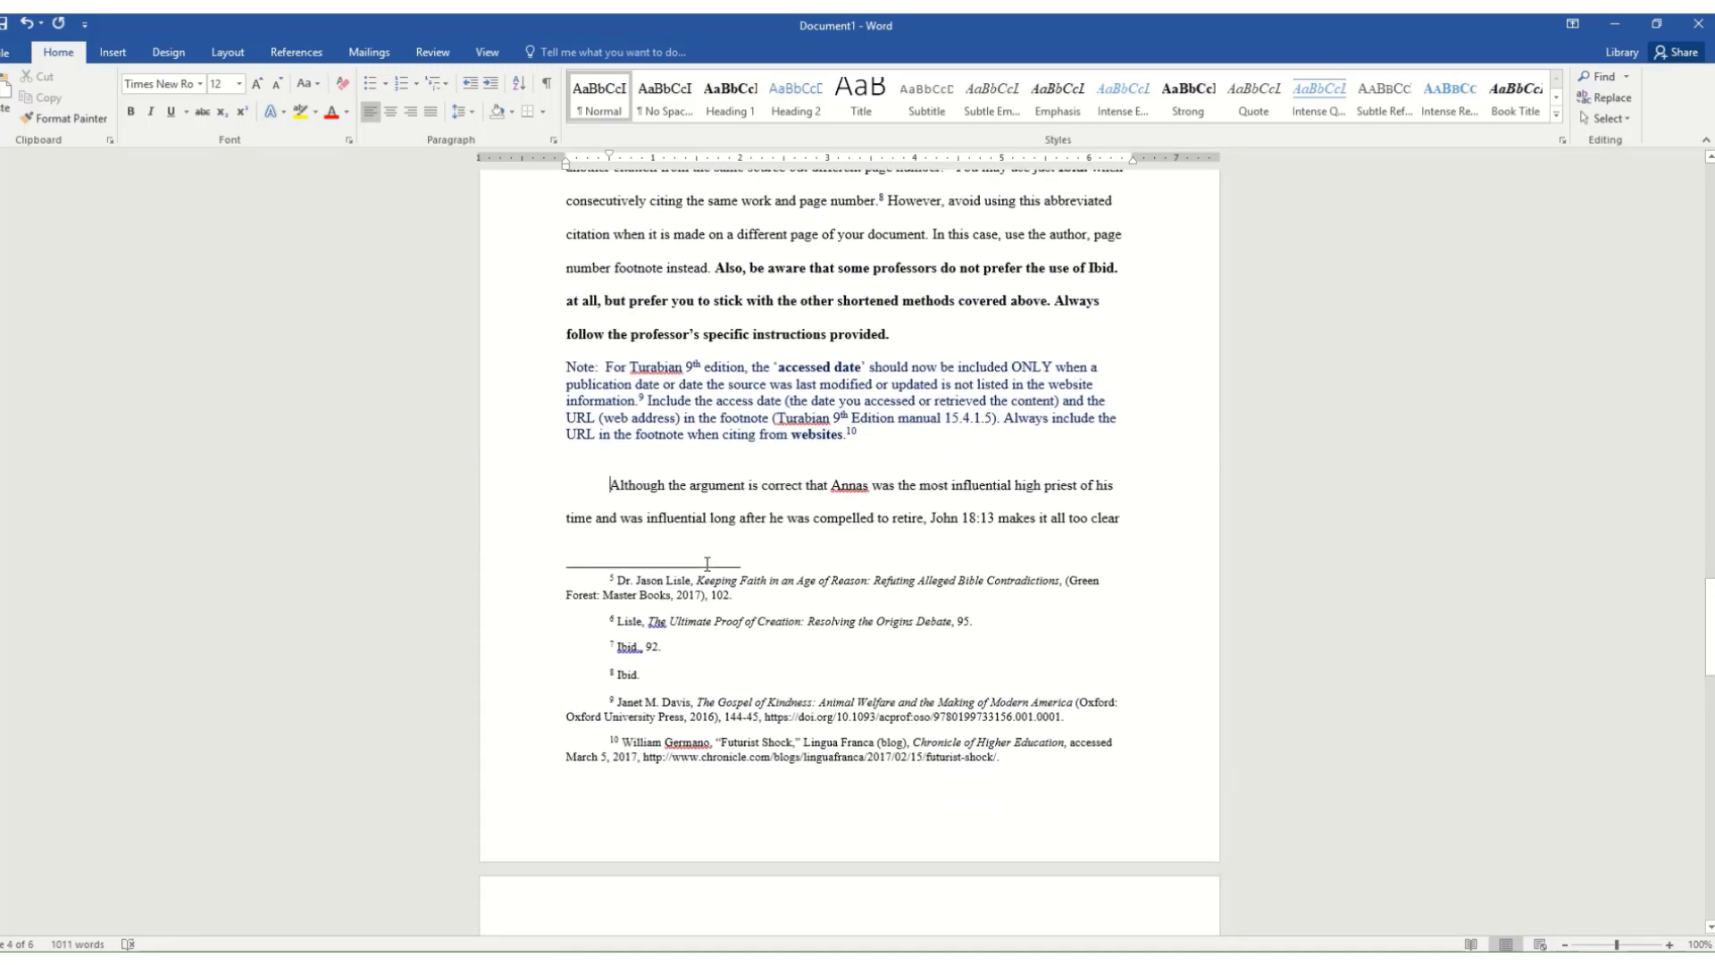
scroll(706, 563, "down", 4)
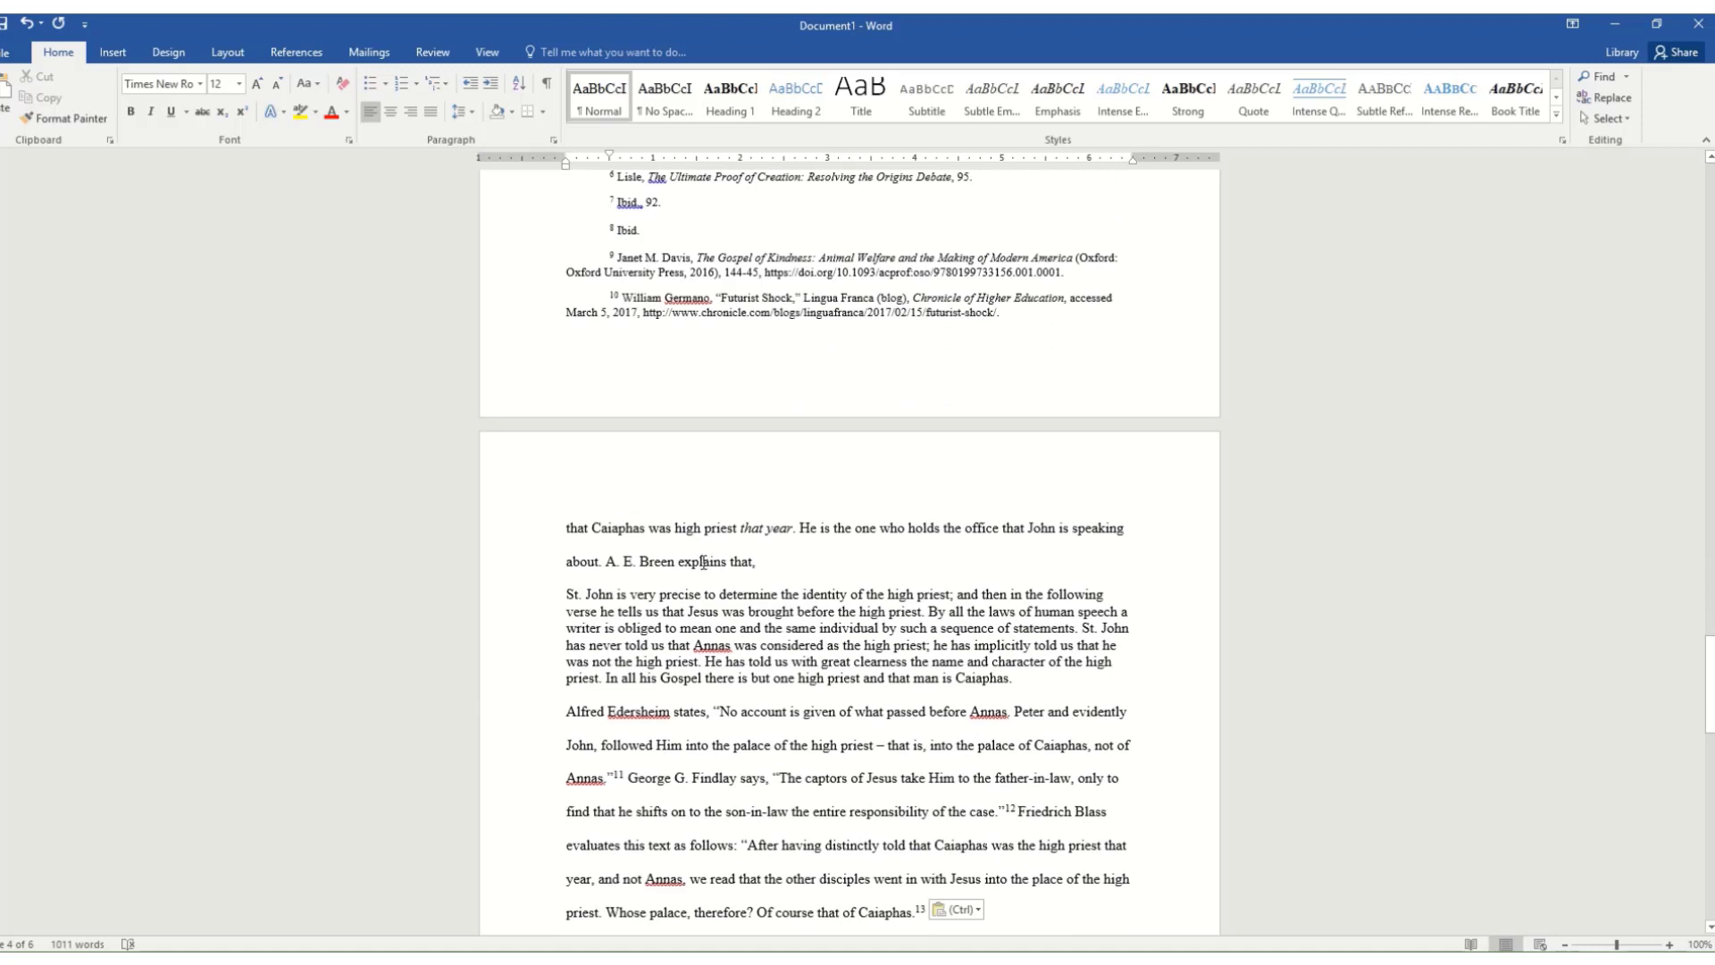
left_click(565, 594)
left_click_drag(568, 597, 1018, 681)
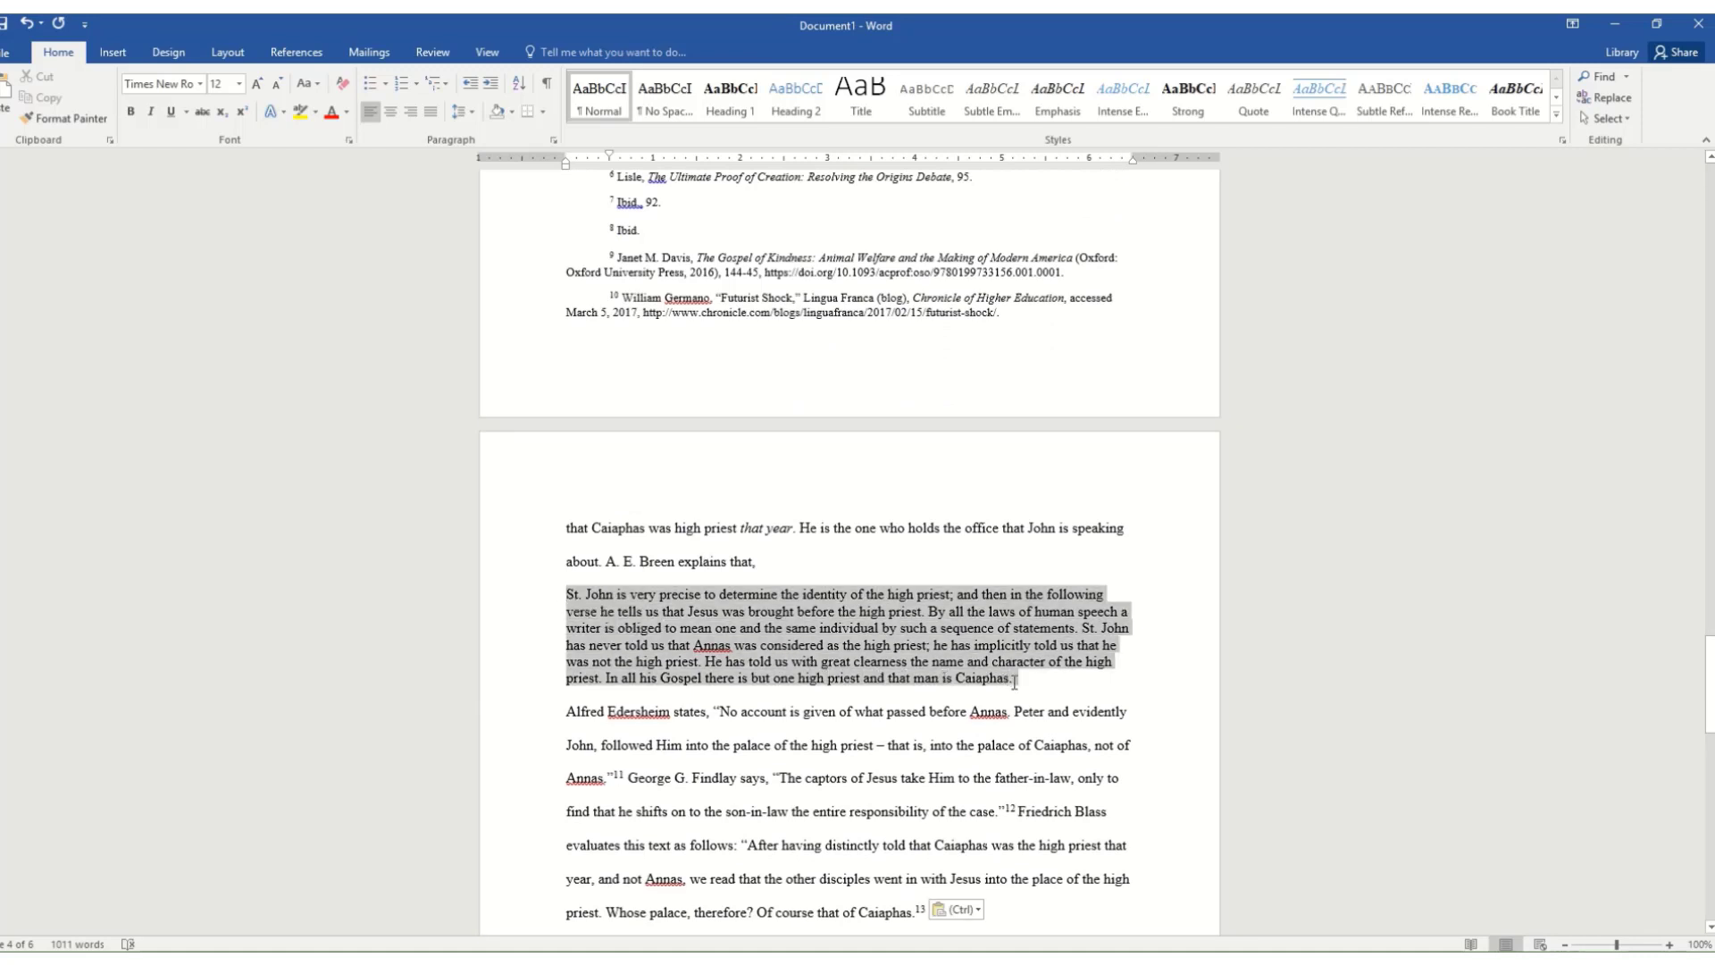
left_click(492, 86)
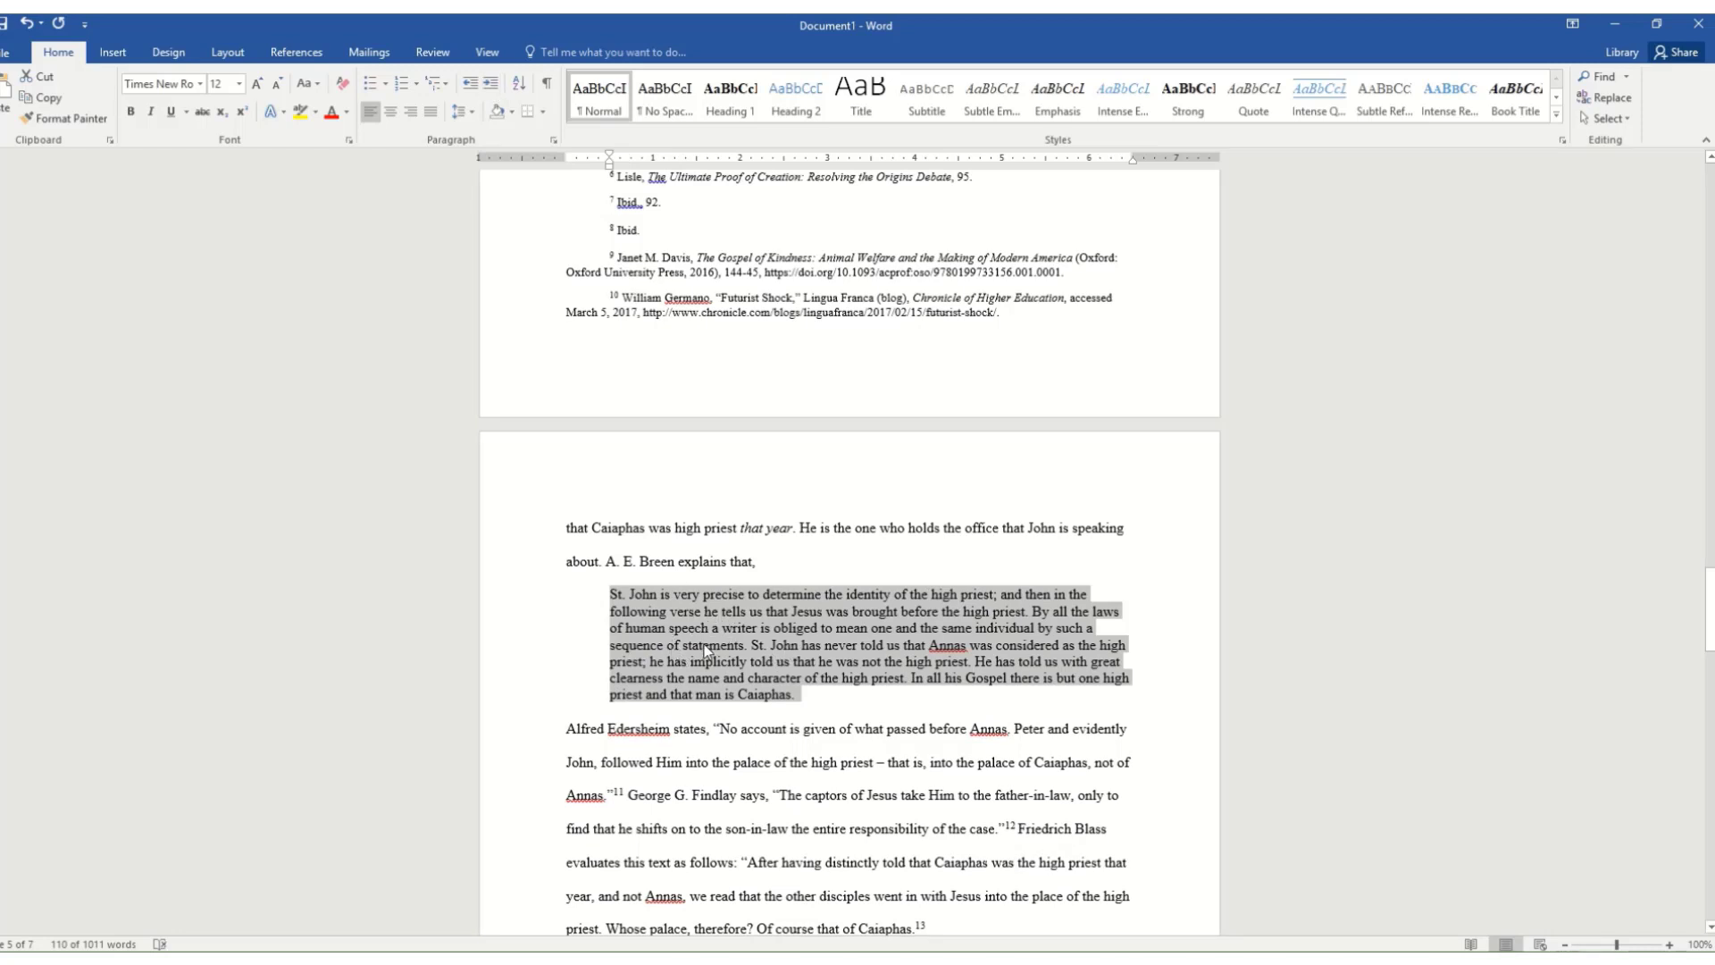
left_click(661, 627)
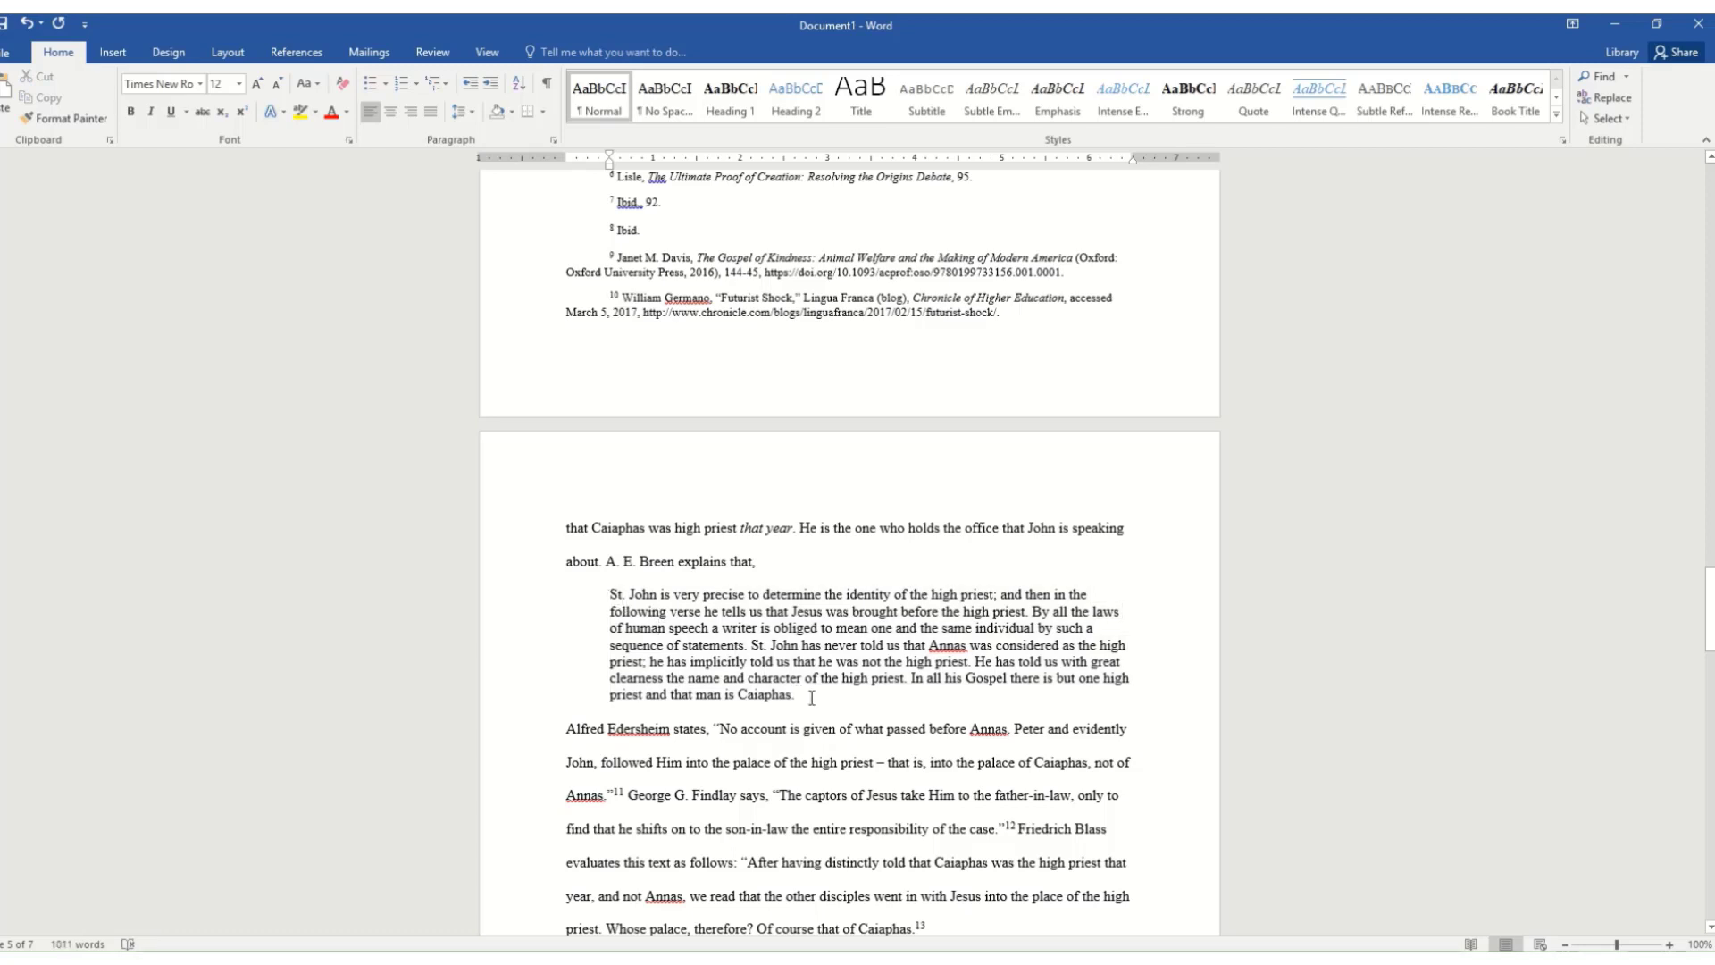
Add a footnote at the end of the block quotation citing Friedrich Blass, Philology of the Gospels (New York: MacMillan Company, 1898), 57
left_click(795, 696)
left_click(302, 57)
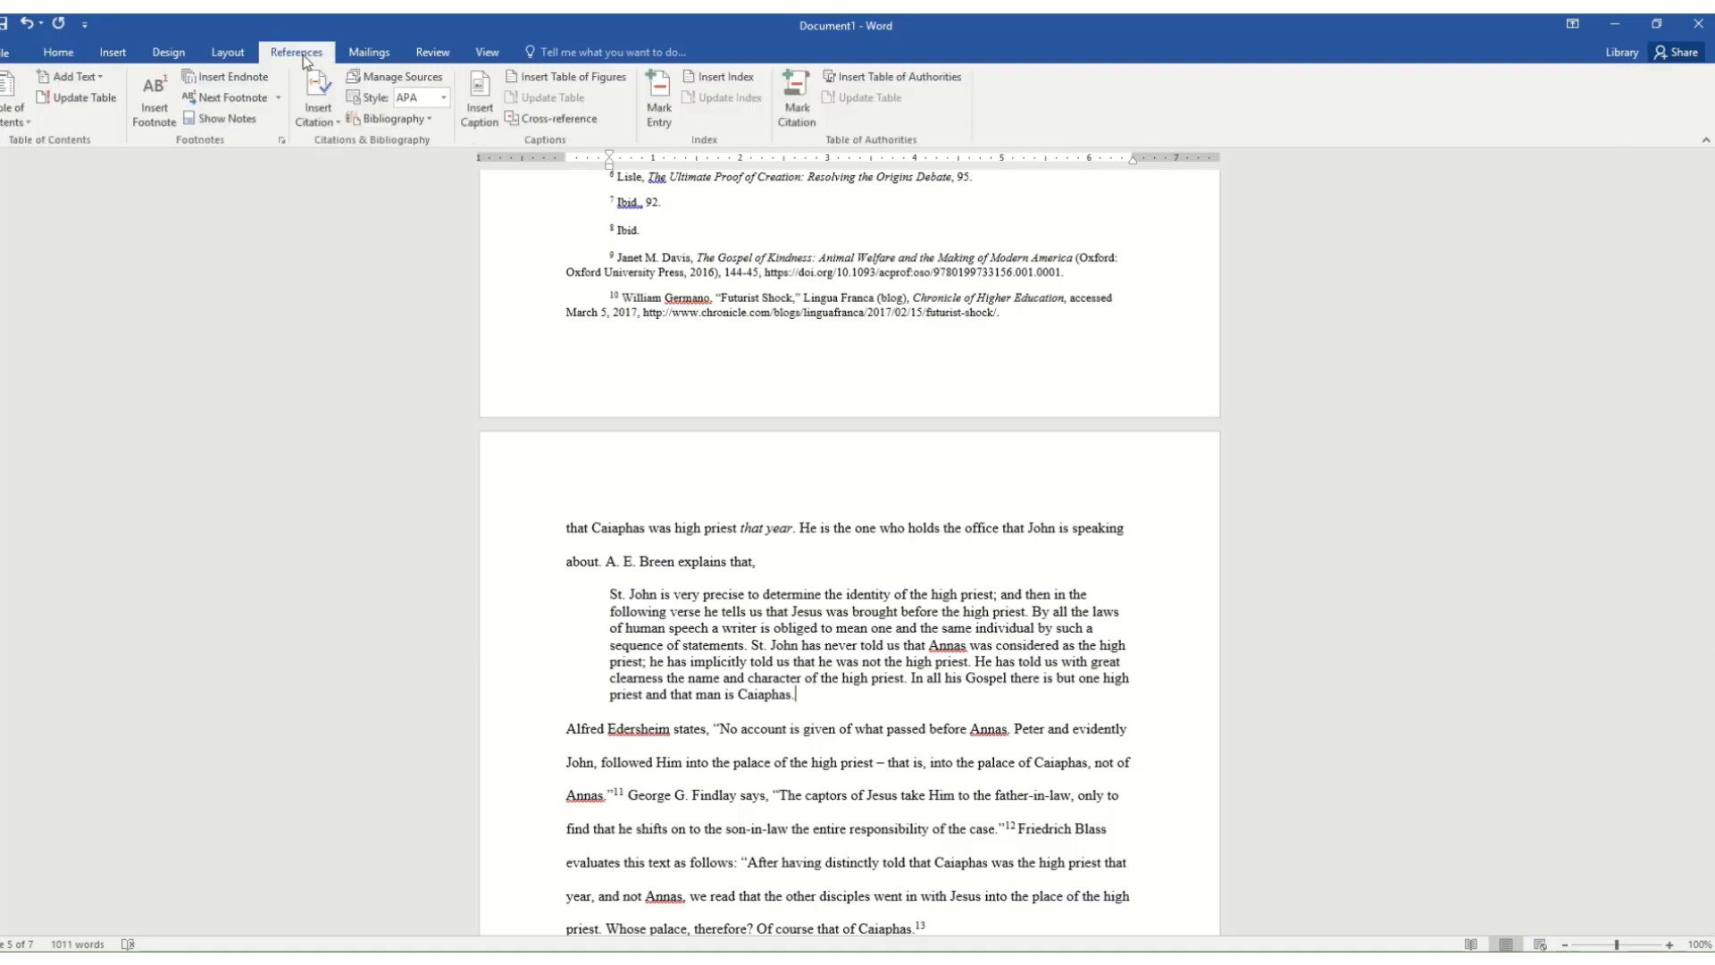
left_click(150, 113)
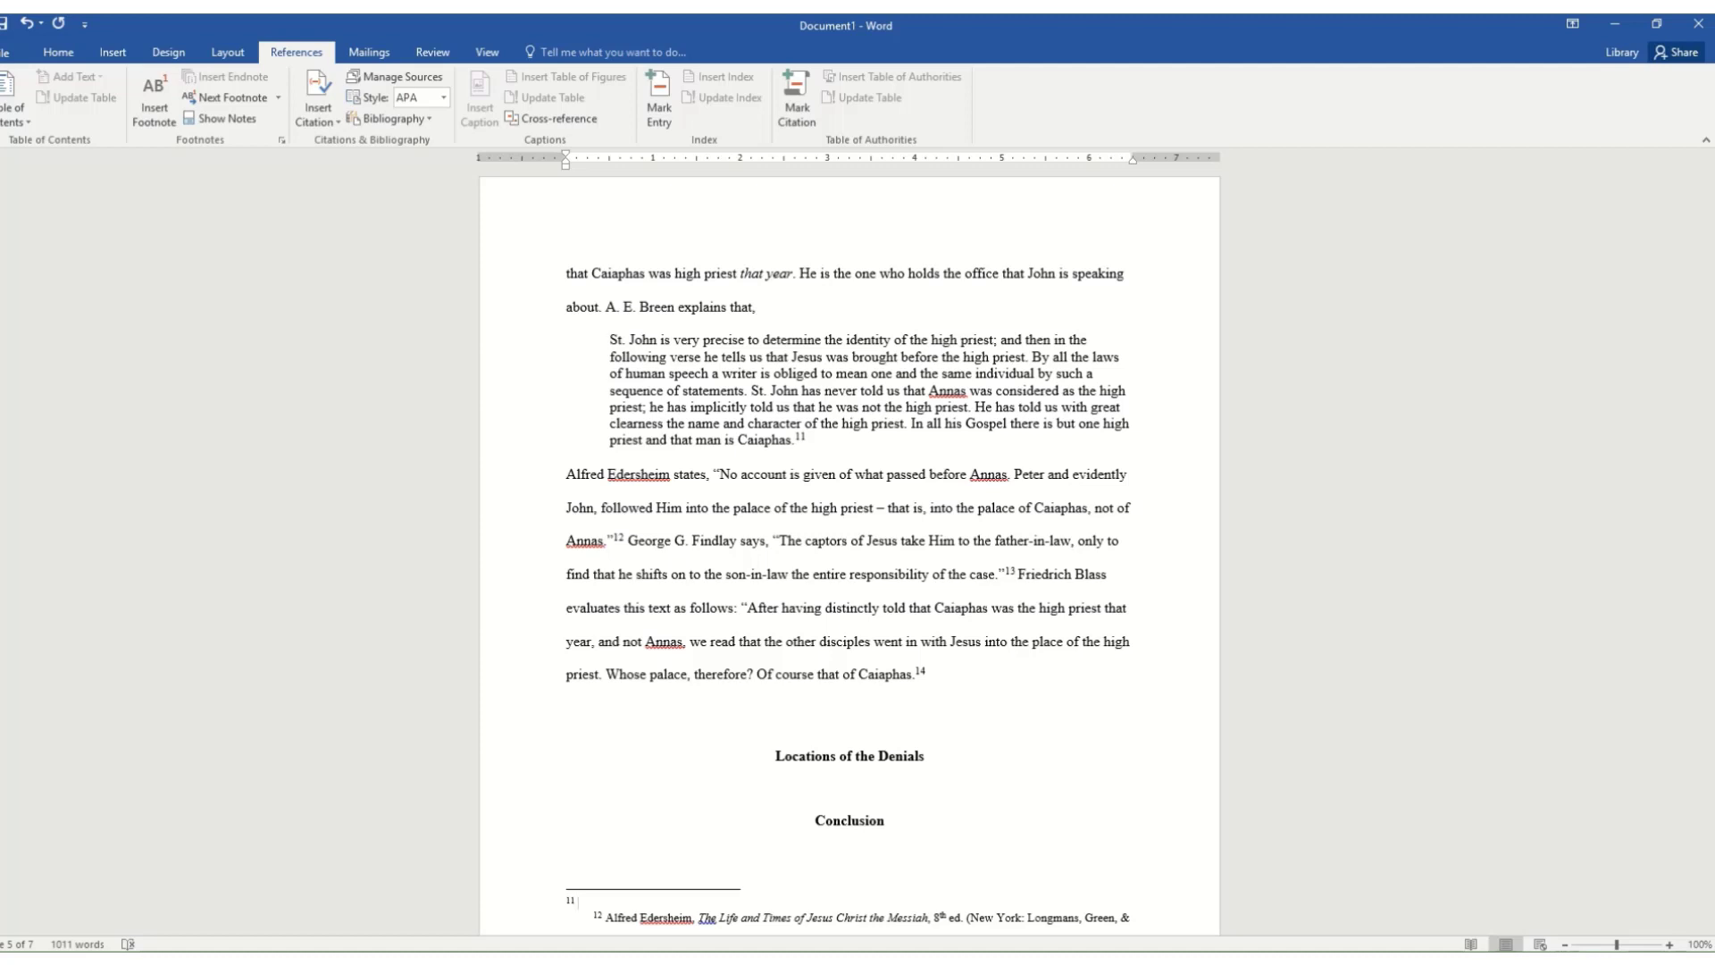
key("alt+Tab")
left_click(611, 903)
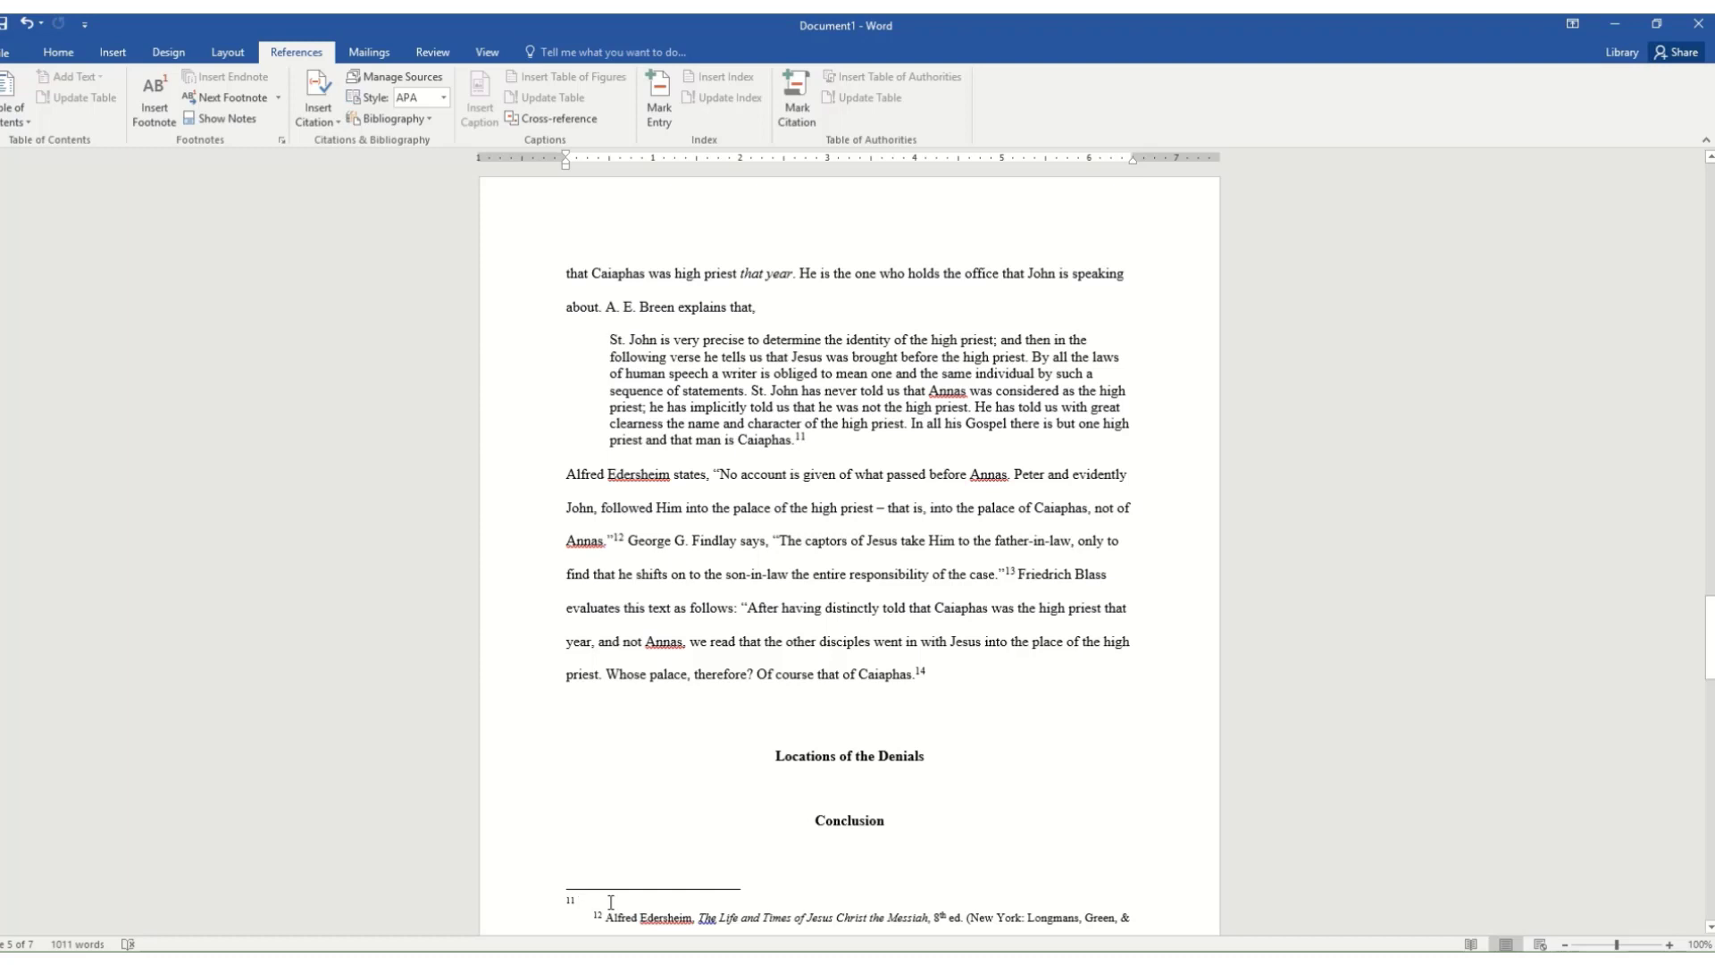
type("11 Friedrich Blass, Philology of the Gospels (New York: MacMillan Company, 1898), 57.")
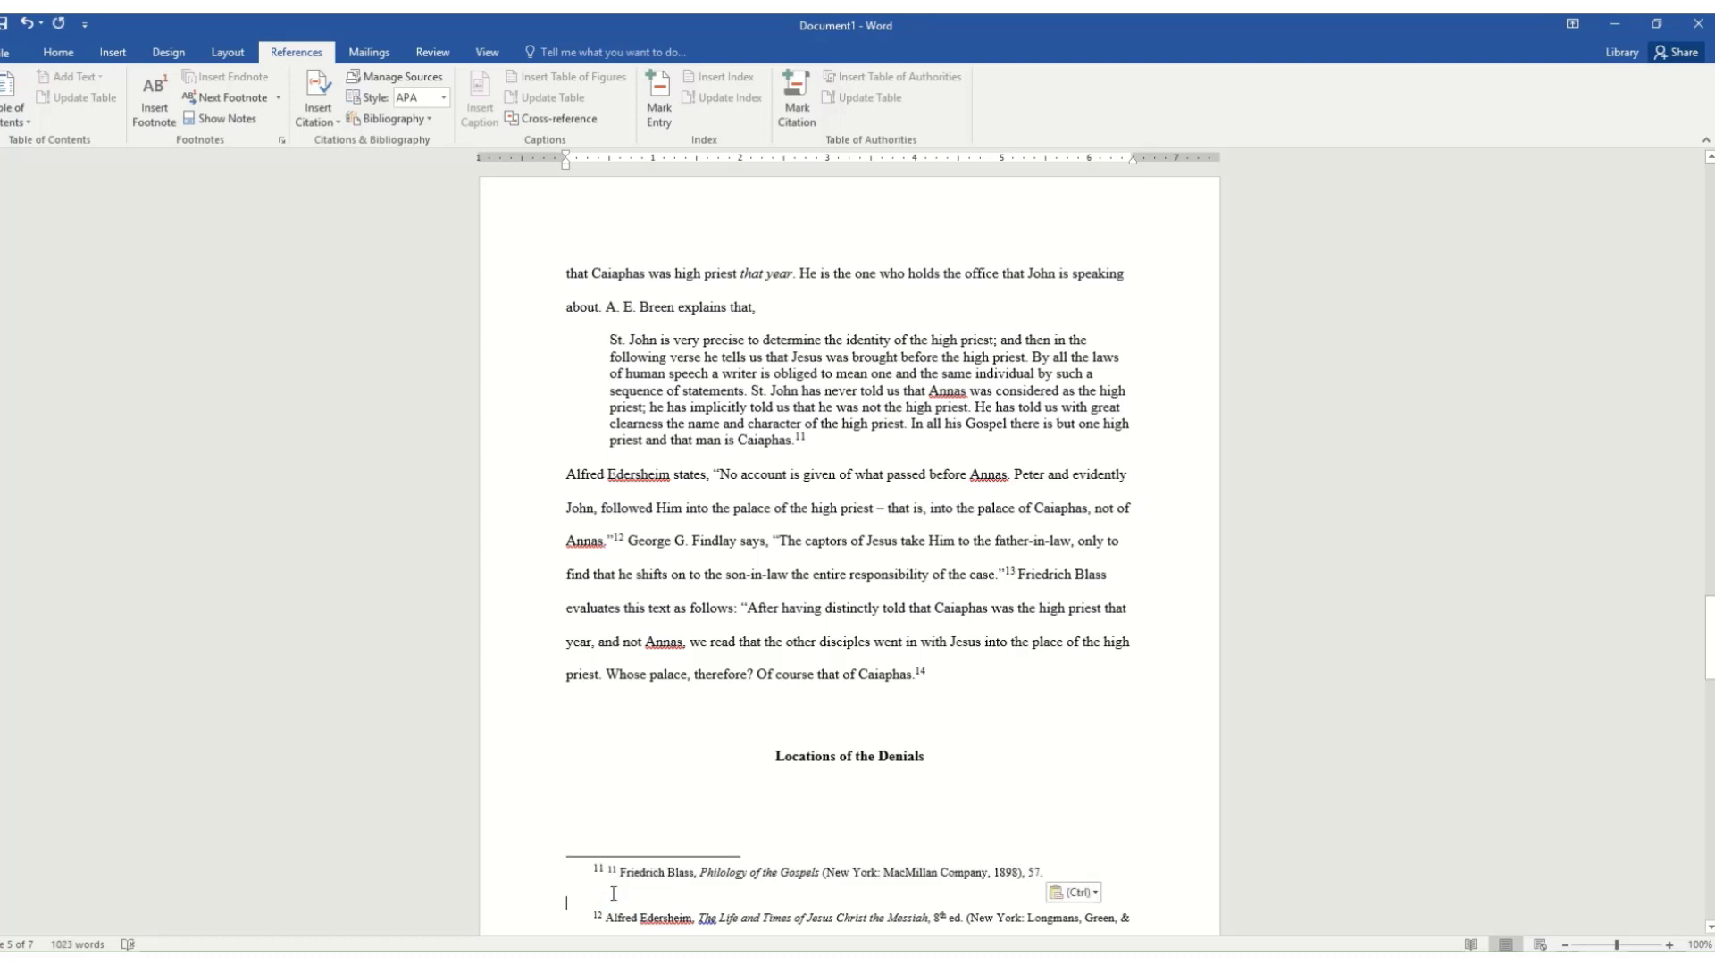
Remove the duplicate number 11 and the extra space from the Blass footnote, and delete the blank line beneath it
left_click(612, 870)
left_click(623, 868)
key("BackSpace")
key("BackSpace")
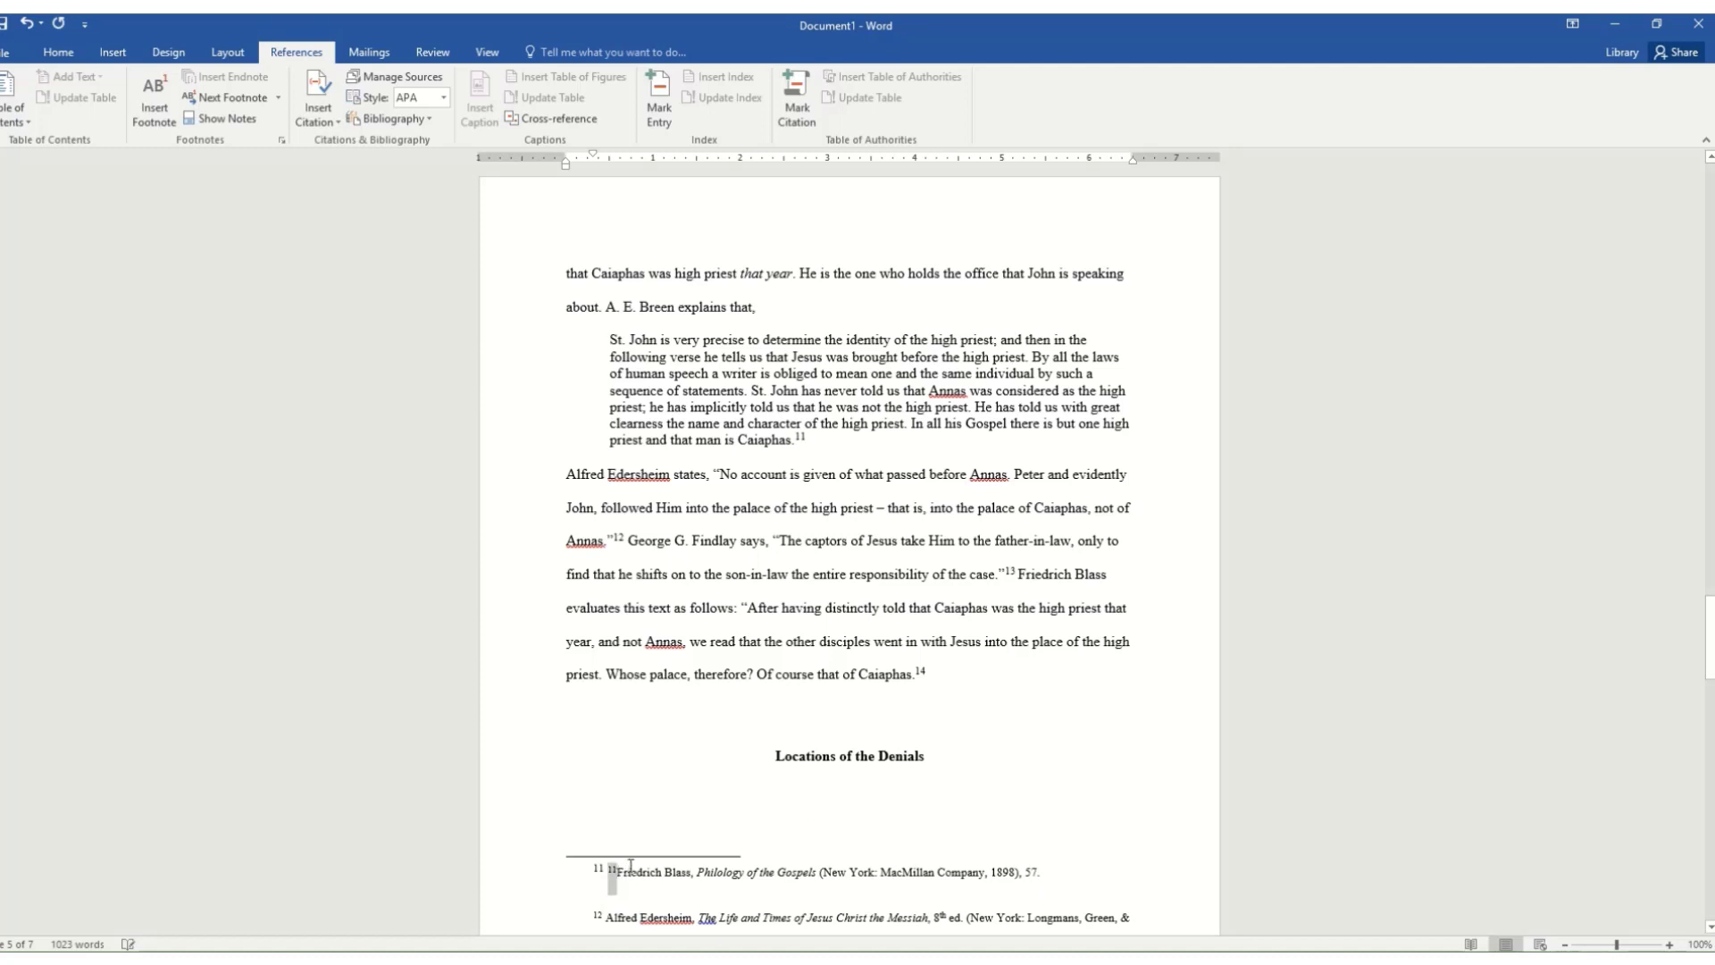
key("BackSpace")
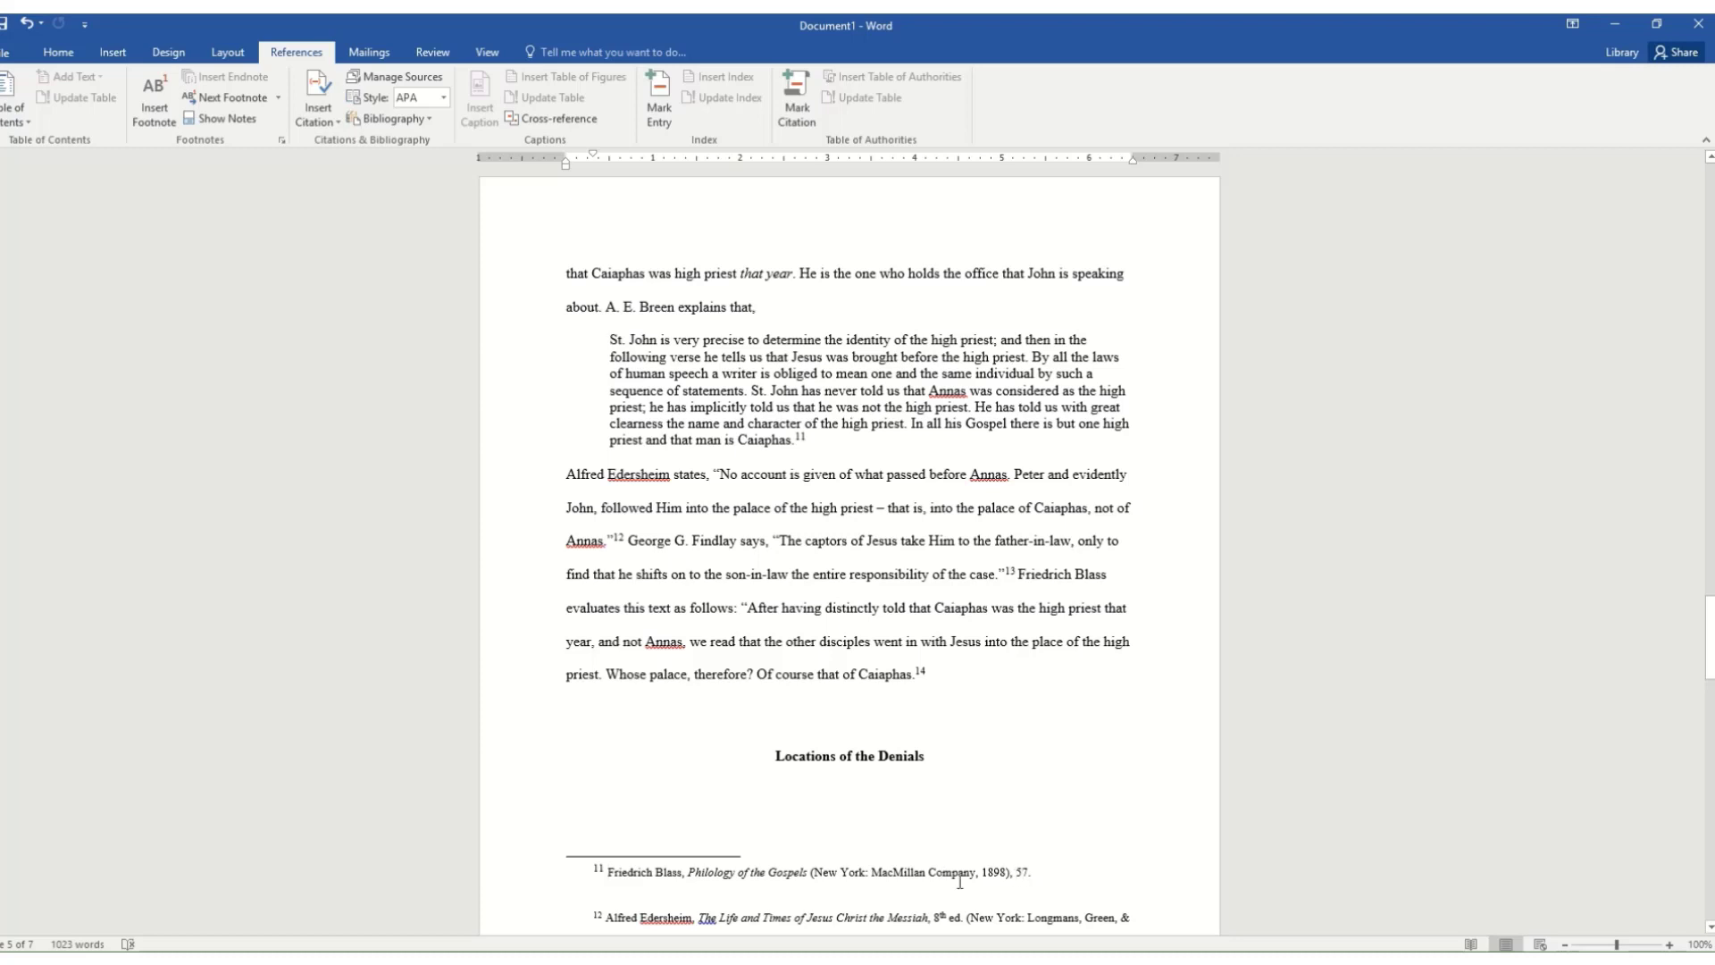
left_click(636, 895)
key("BackSpace")
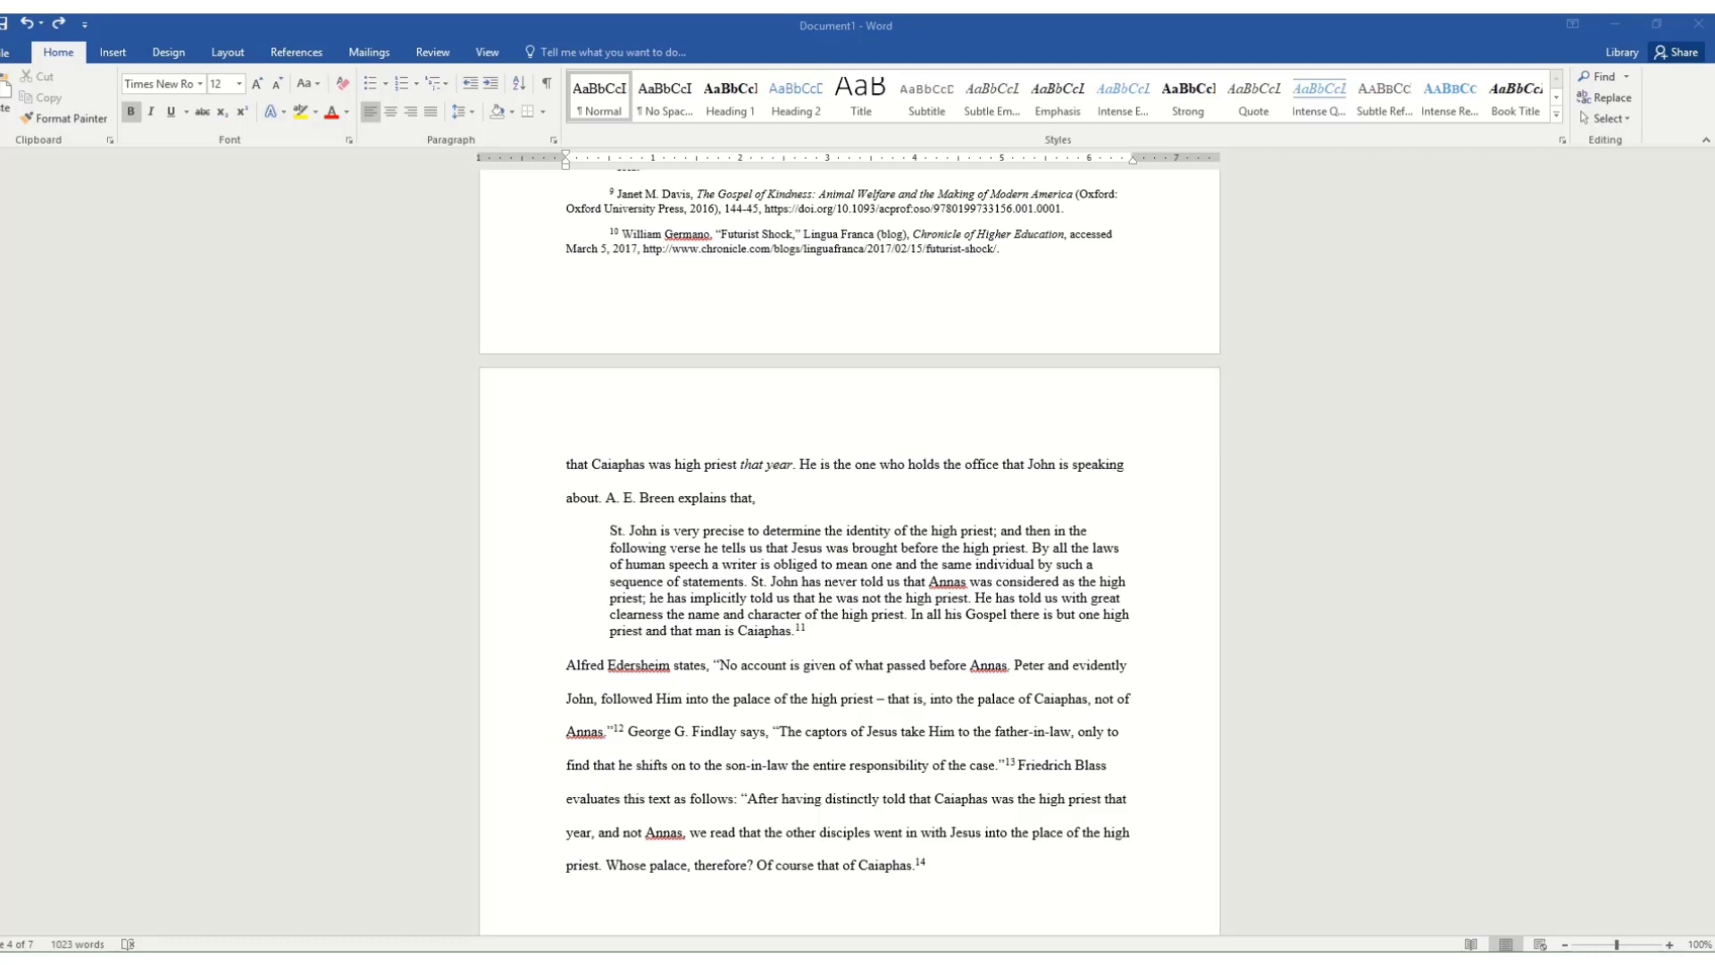
Below the Outline heading, add left-aligned, non-bold lines: Introduction, The Location of the Denials, The First Denial, The Second Denial, The Third Denial, Conclusion, Bibliography
scroll(738, 371, "up", 20)
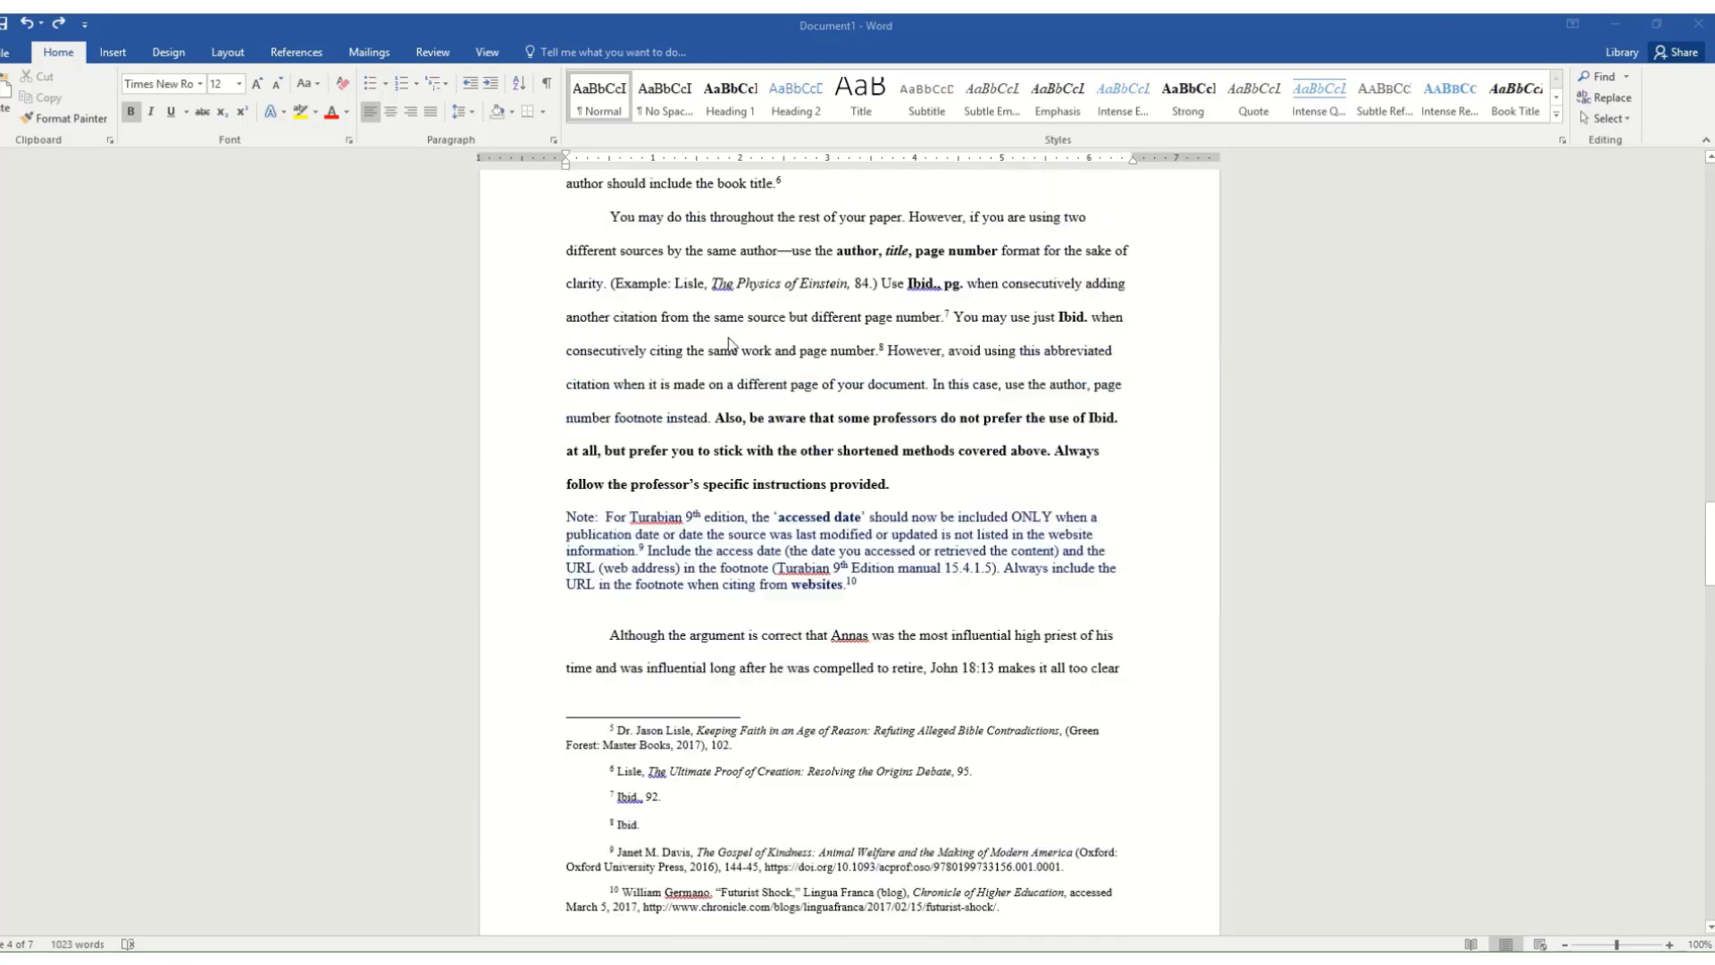
scroll(700, 346, "up", 20)
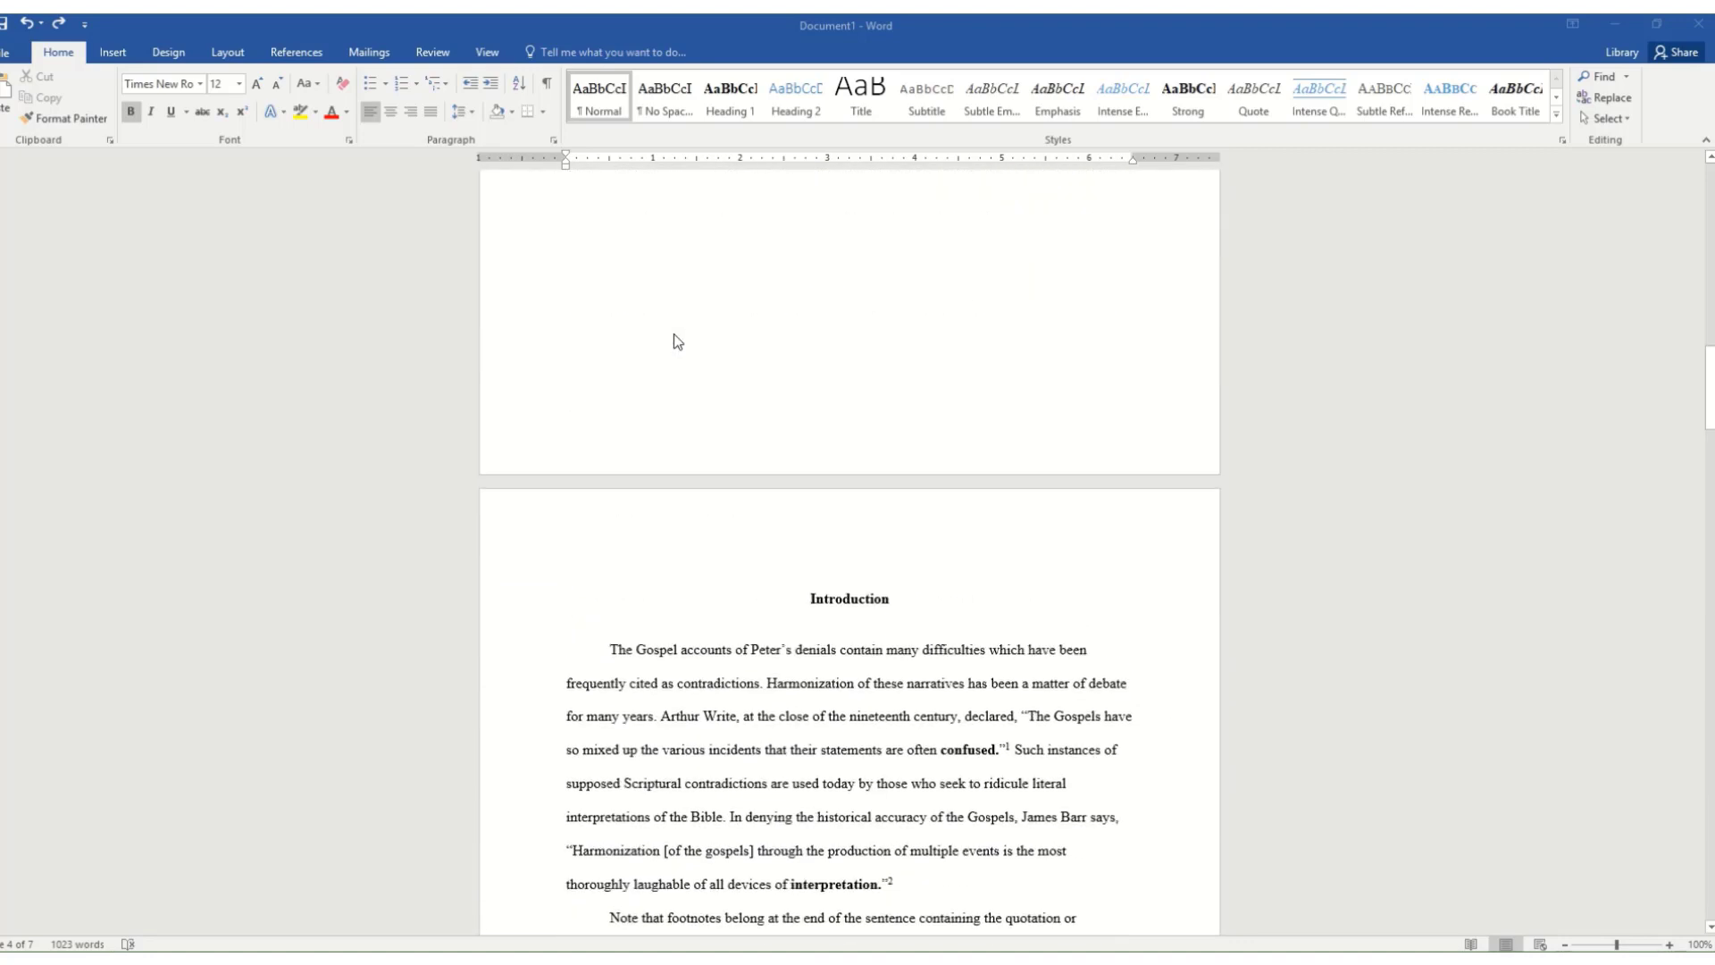
scroll(661, 327, "down", 15)
scroll(659, 323, "up", 2)
left_click(876, 382)
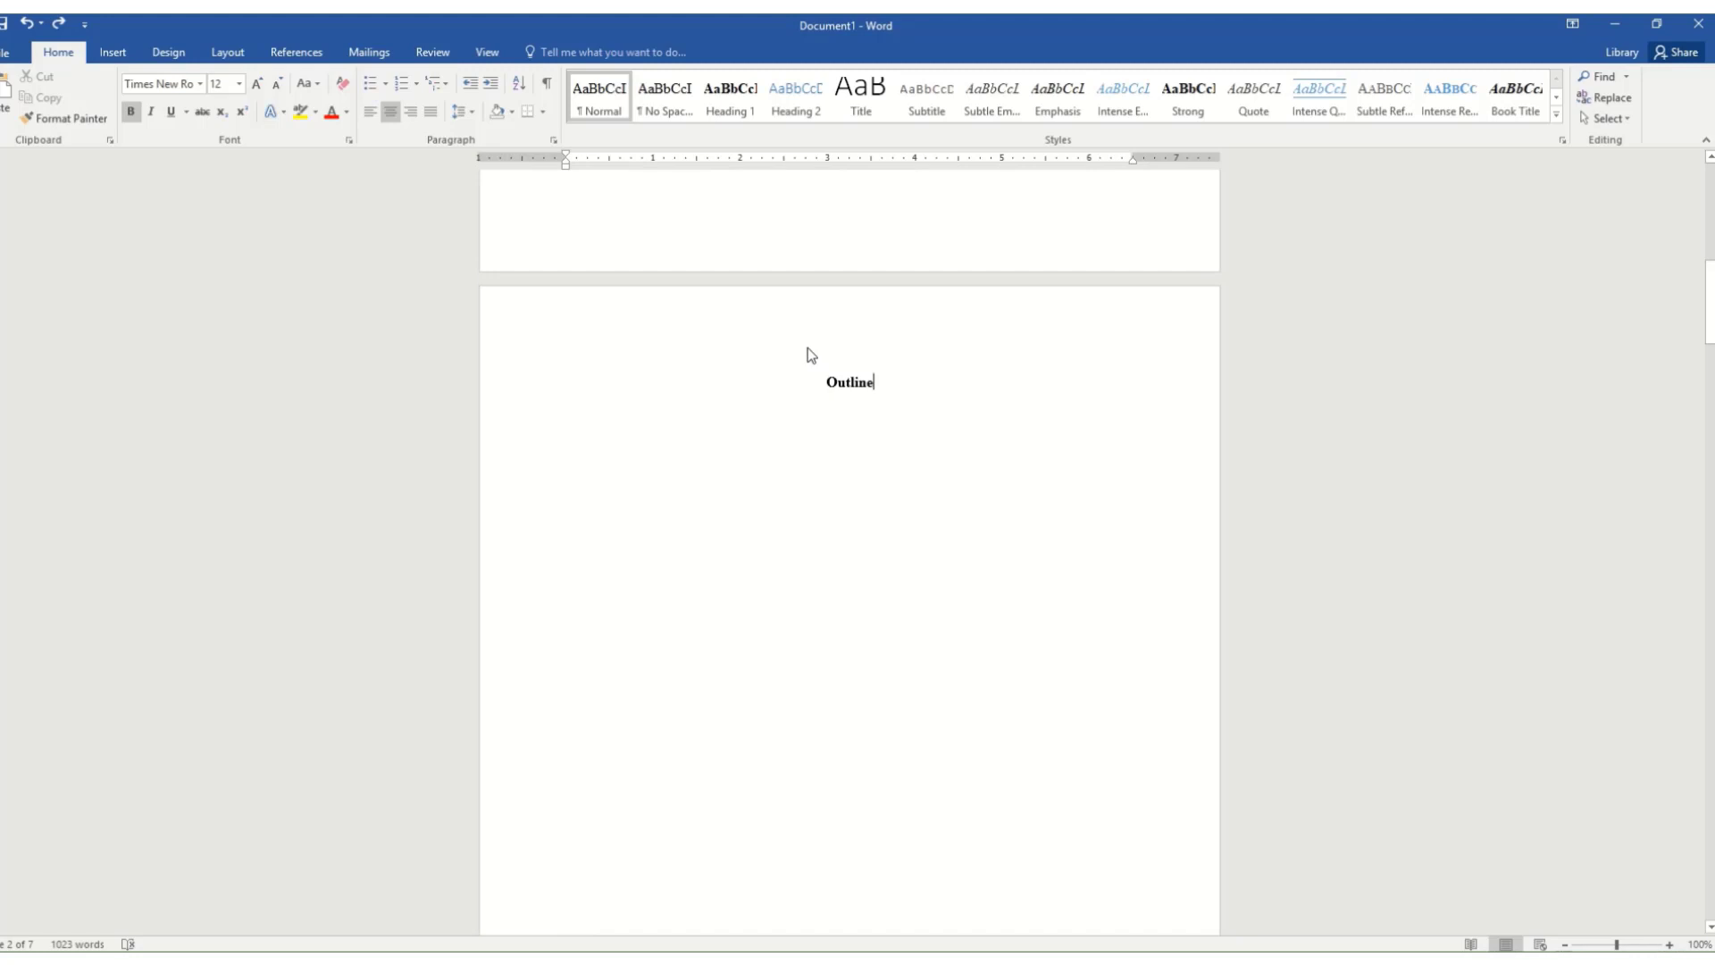
key("Return")
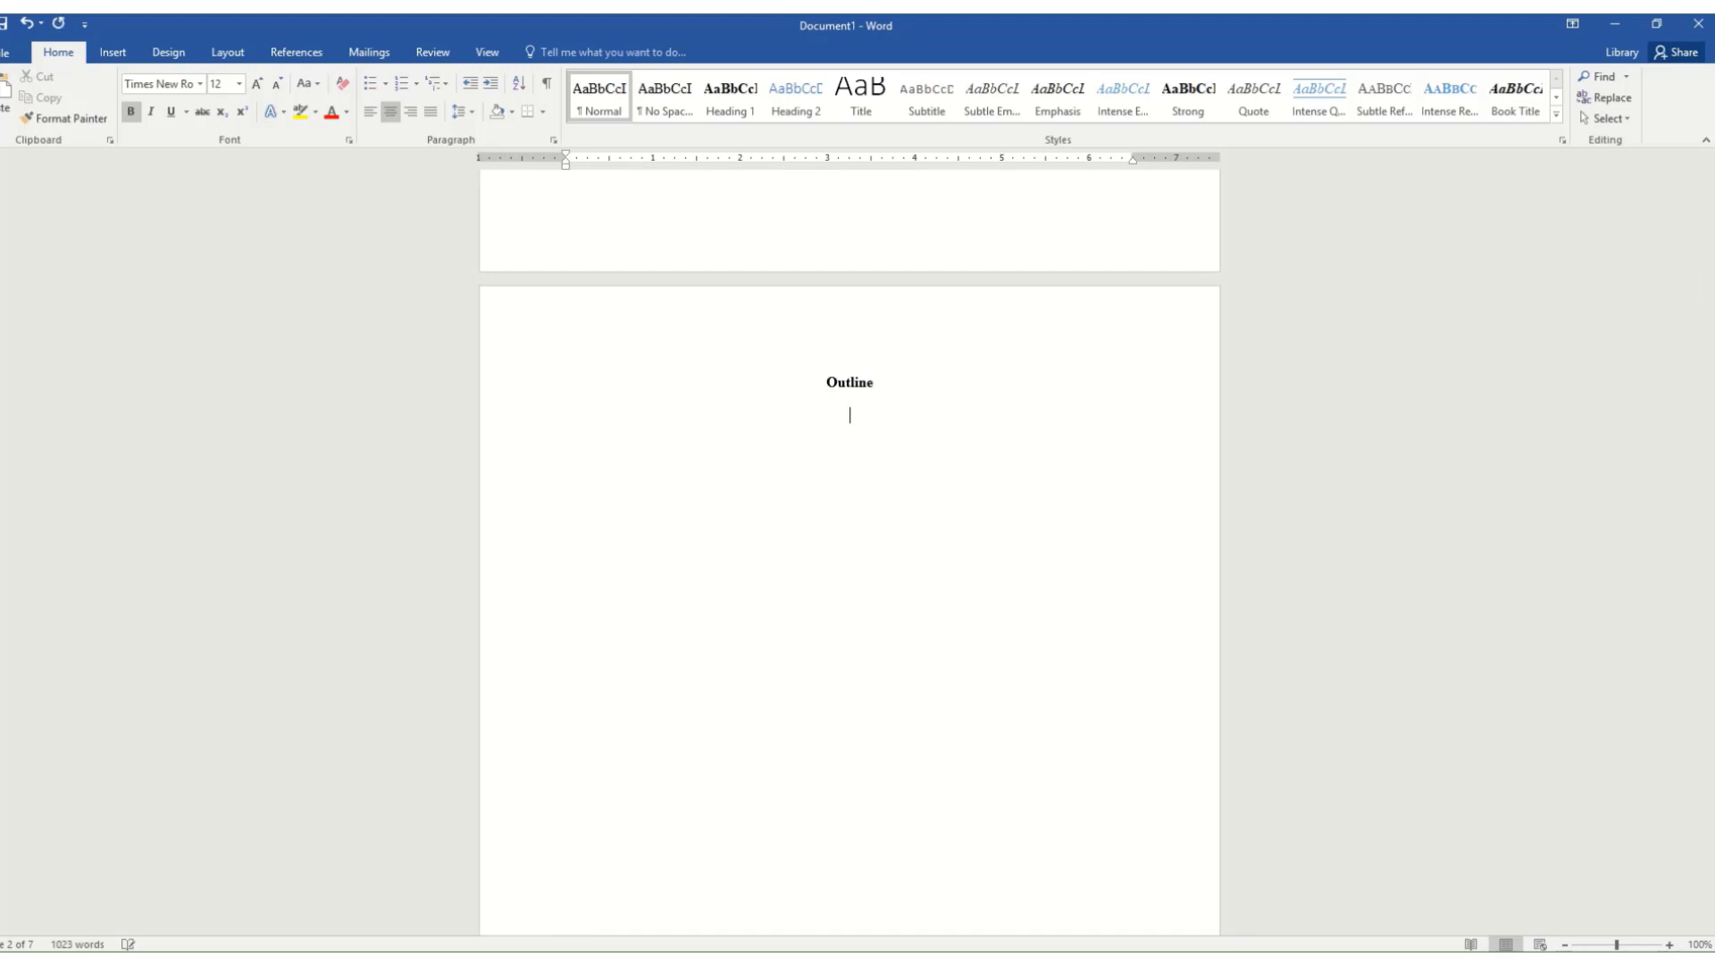
left_click(378, 113)
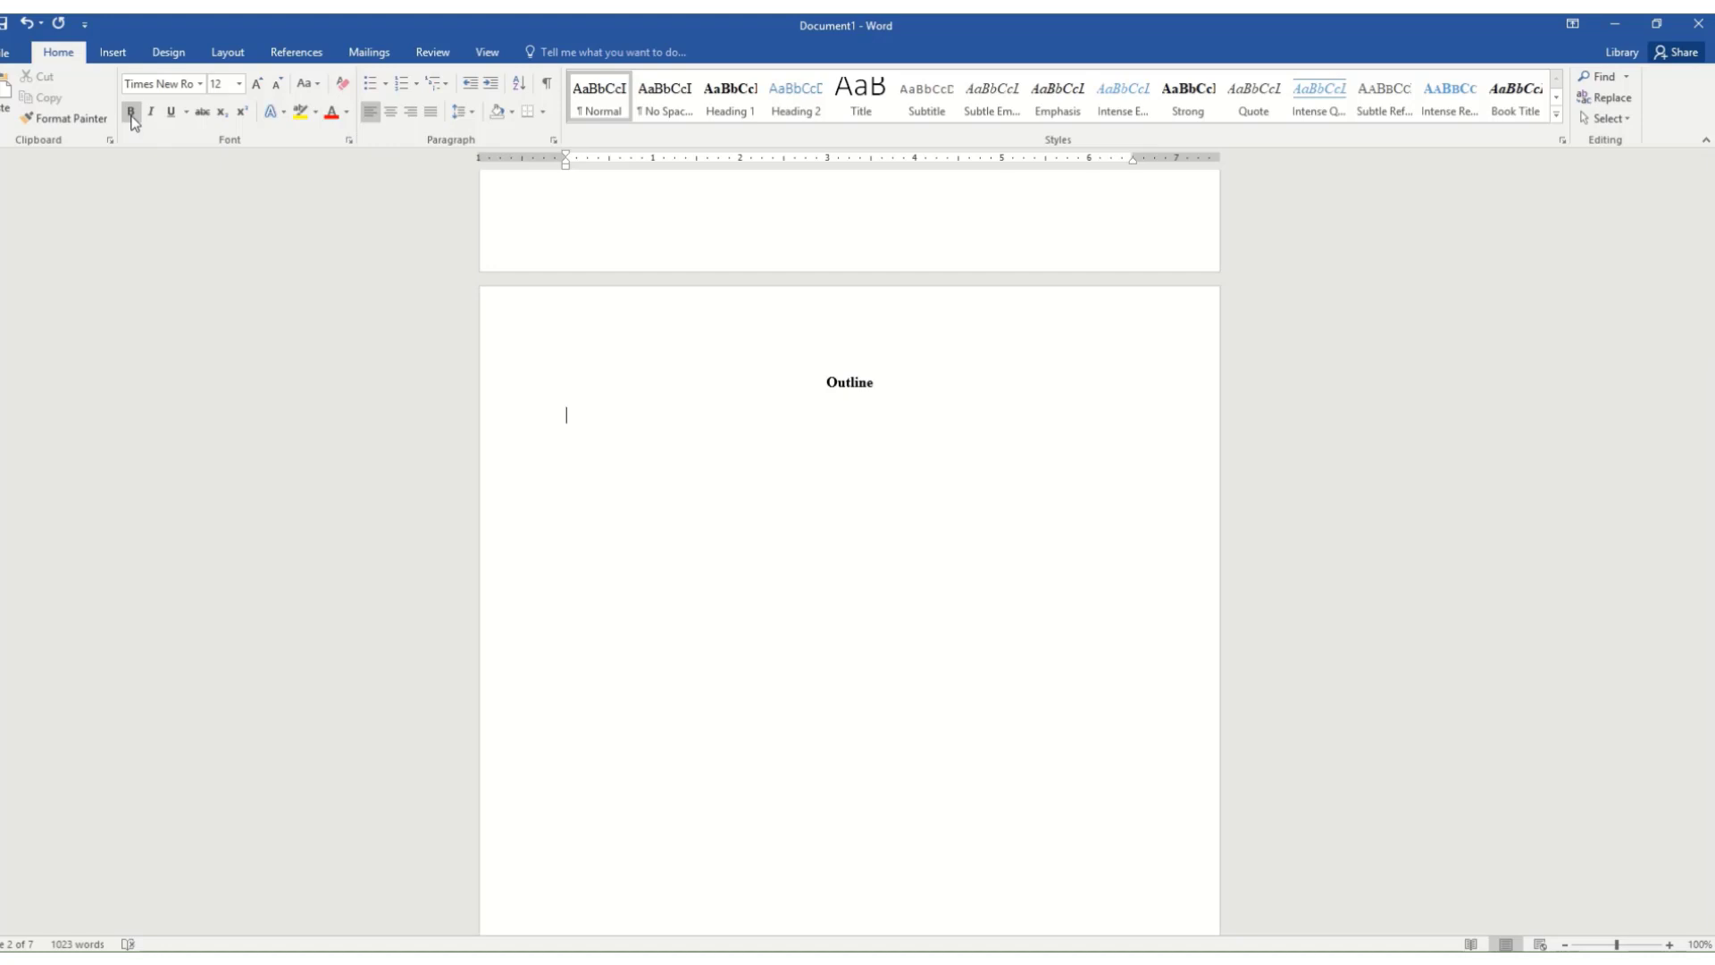
type("Introduction The Location of the Denials The First Denial The Second Denial The Third Denial Conclusion Bibliography")
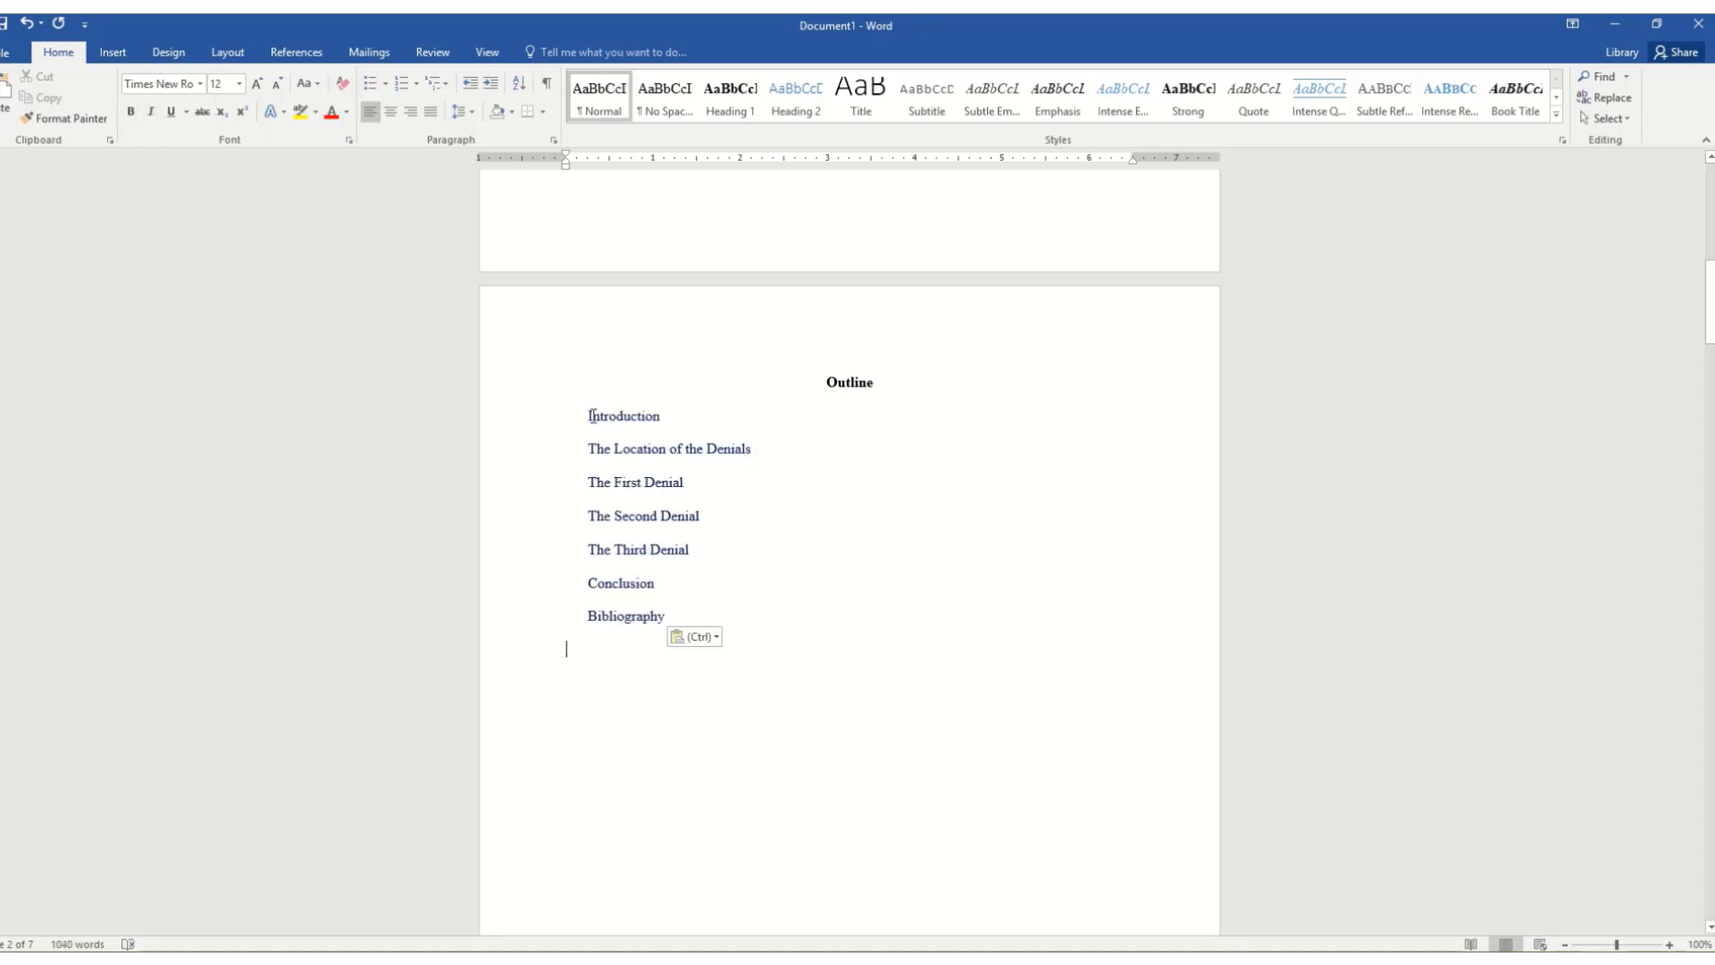
Number the outline entries with right-aligned uppercase Roman numerals (I., II., III.) and remove the bold from numeral VI
left_click_drag(586, 414, 693, 618)
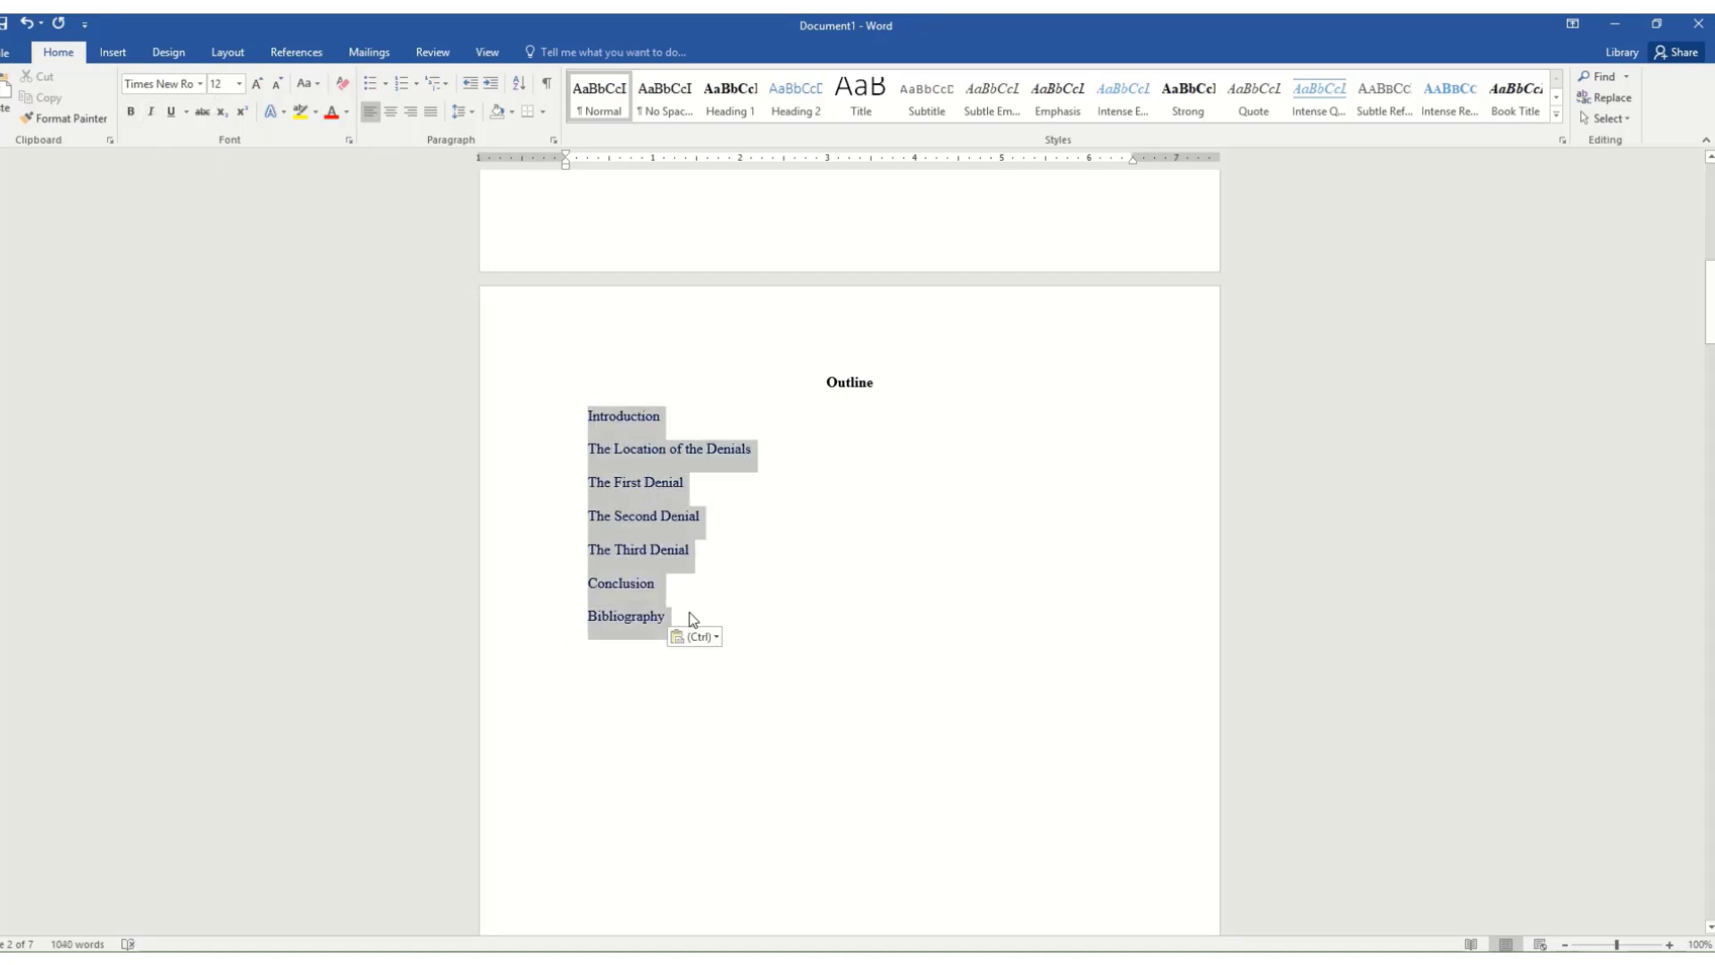
left_click(415, 84)
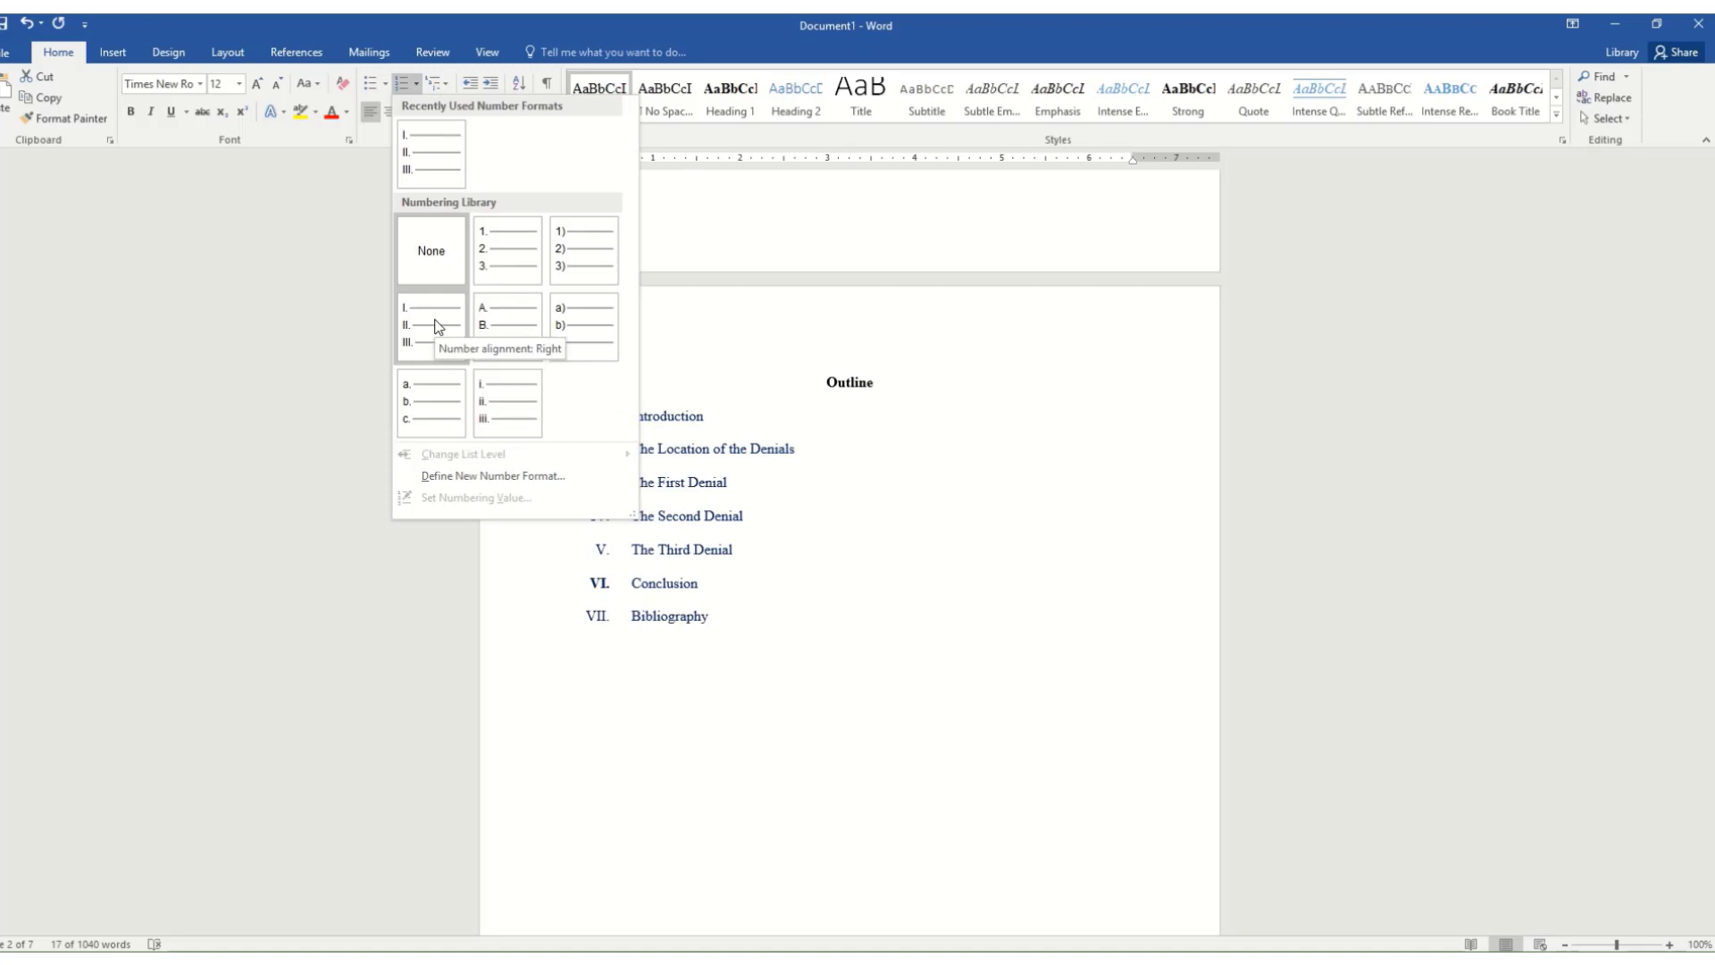
left_click(435, 327)
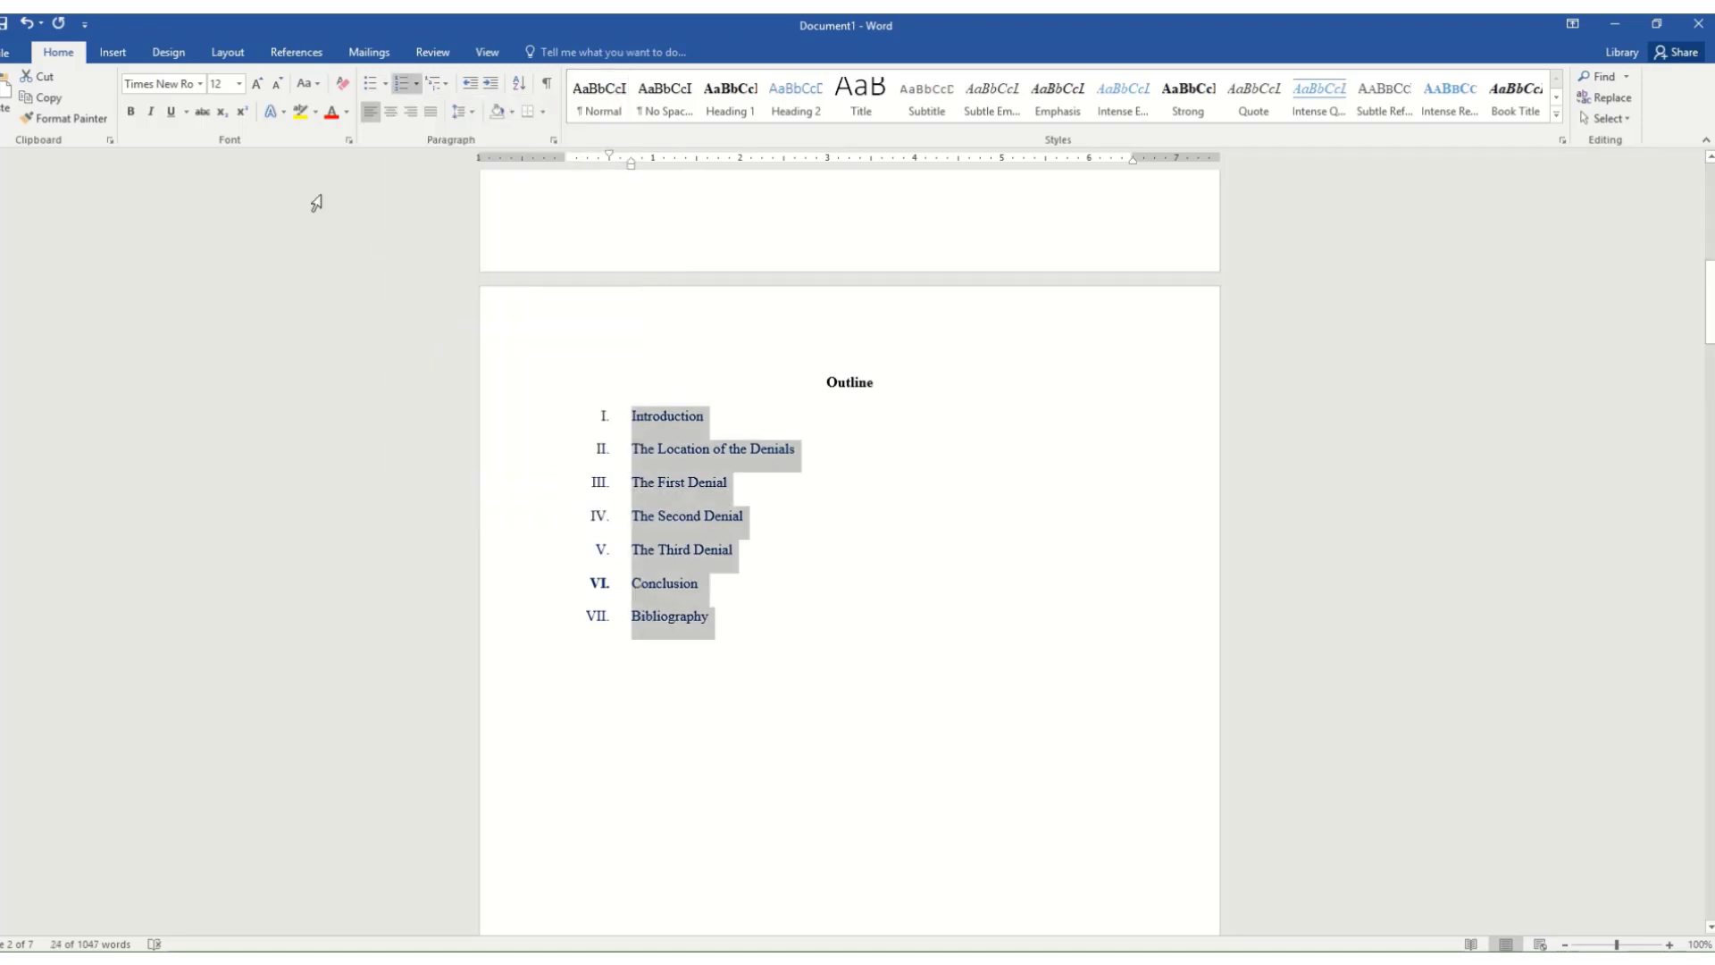
left_click(134, 112)
left_click(134, 113)
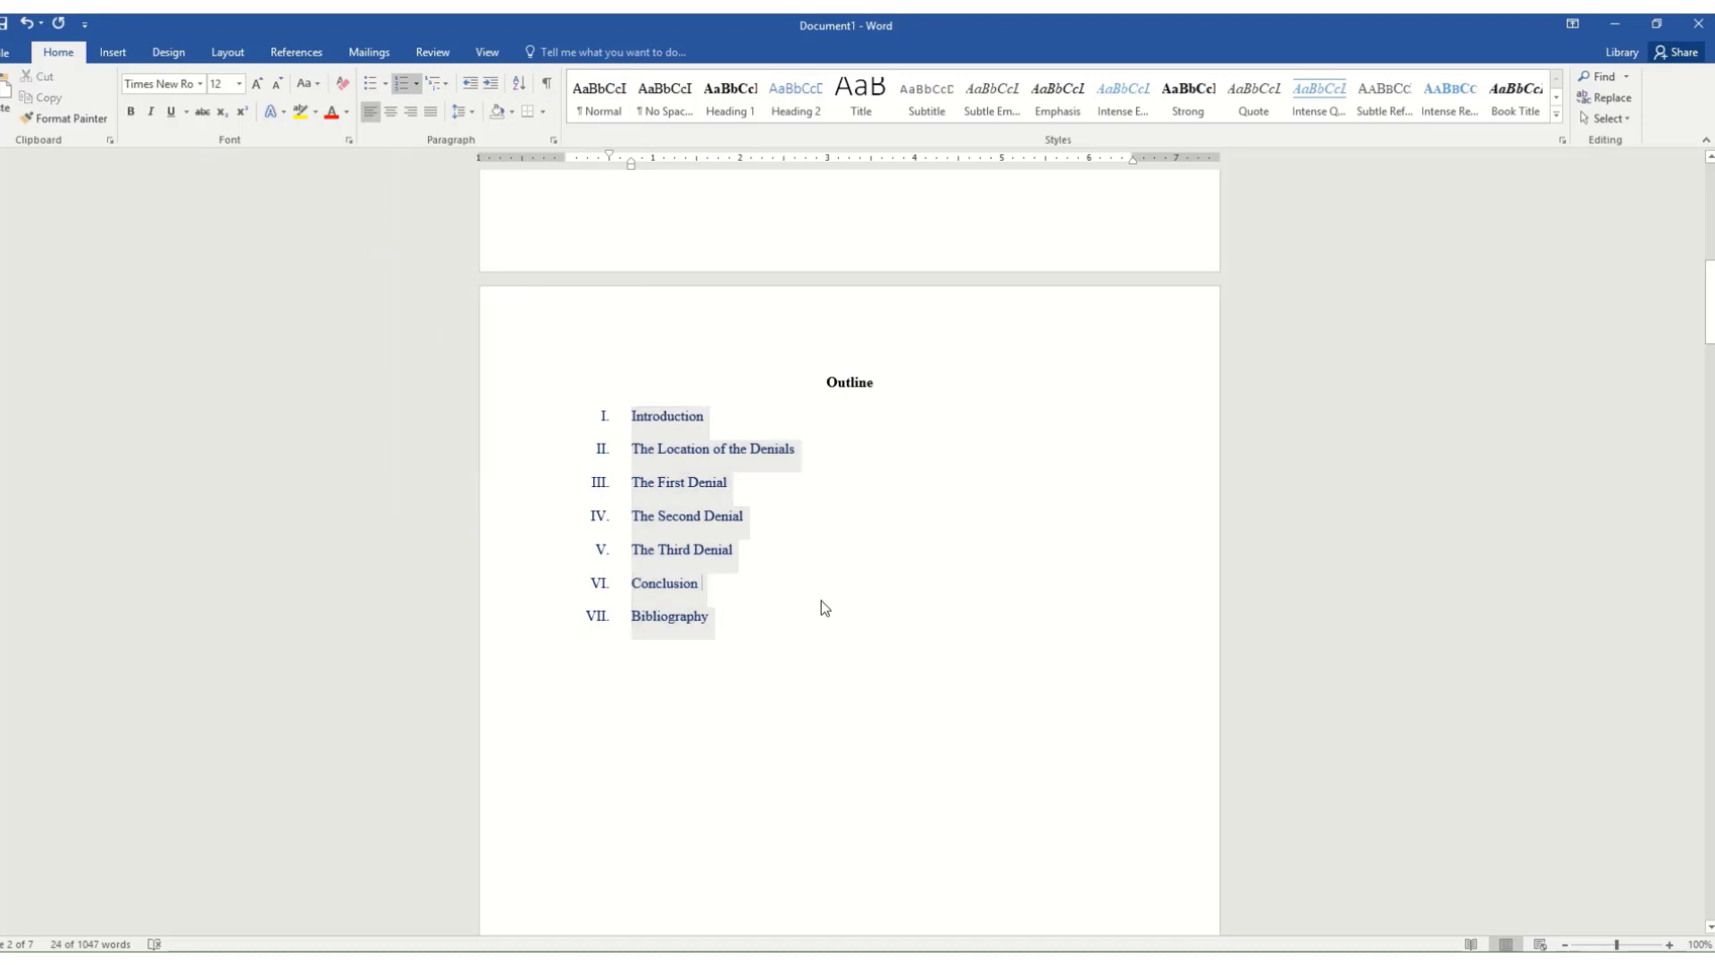
left_click(849, 598)
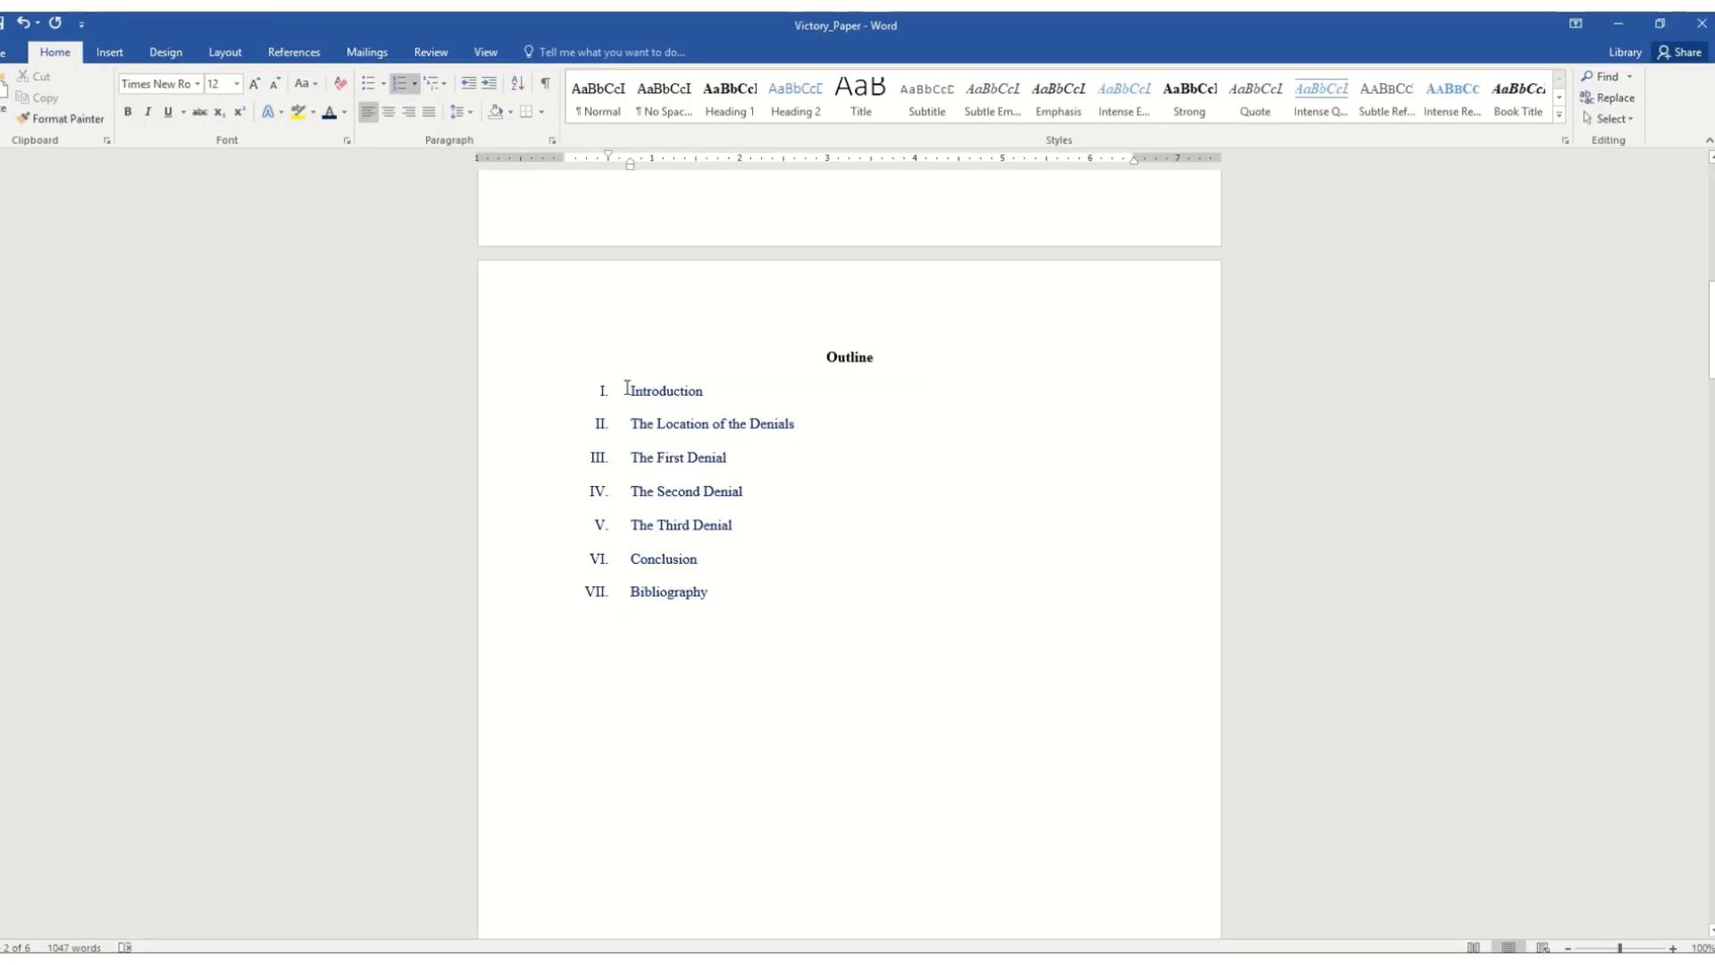
Set the font color of all outline entries, from Introduction to Bibliography, to Automatic
left_click_drag(628, 387, 773, 593)
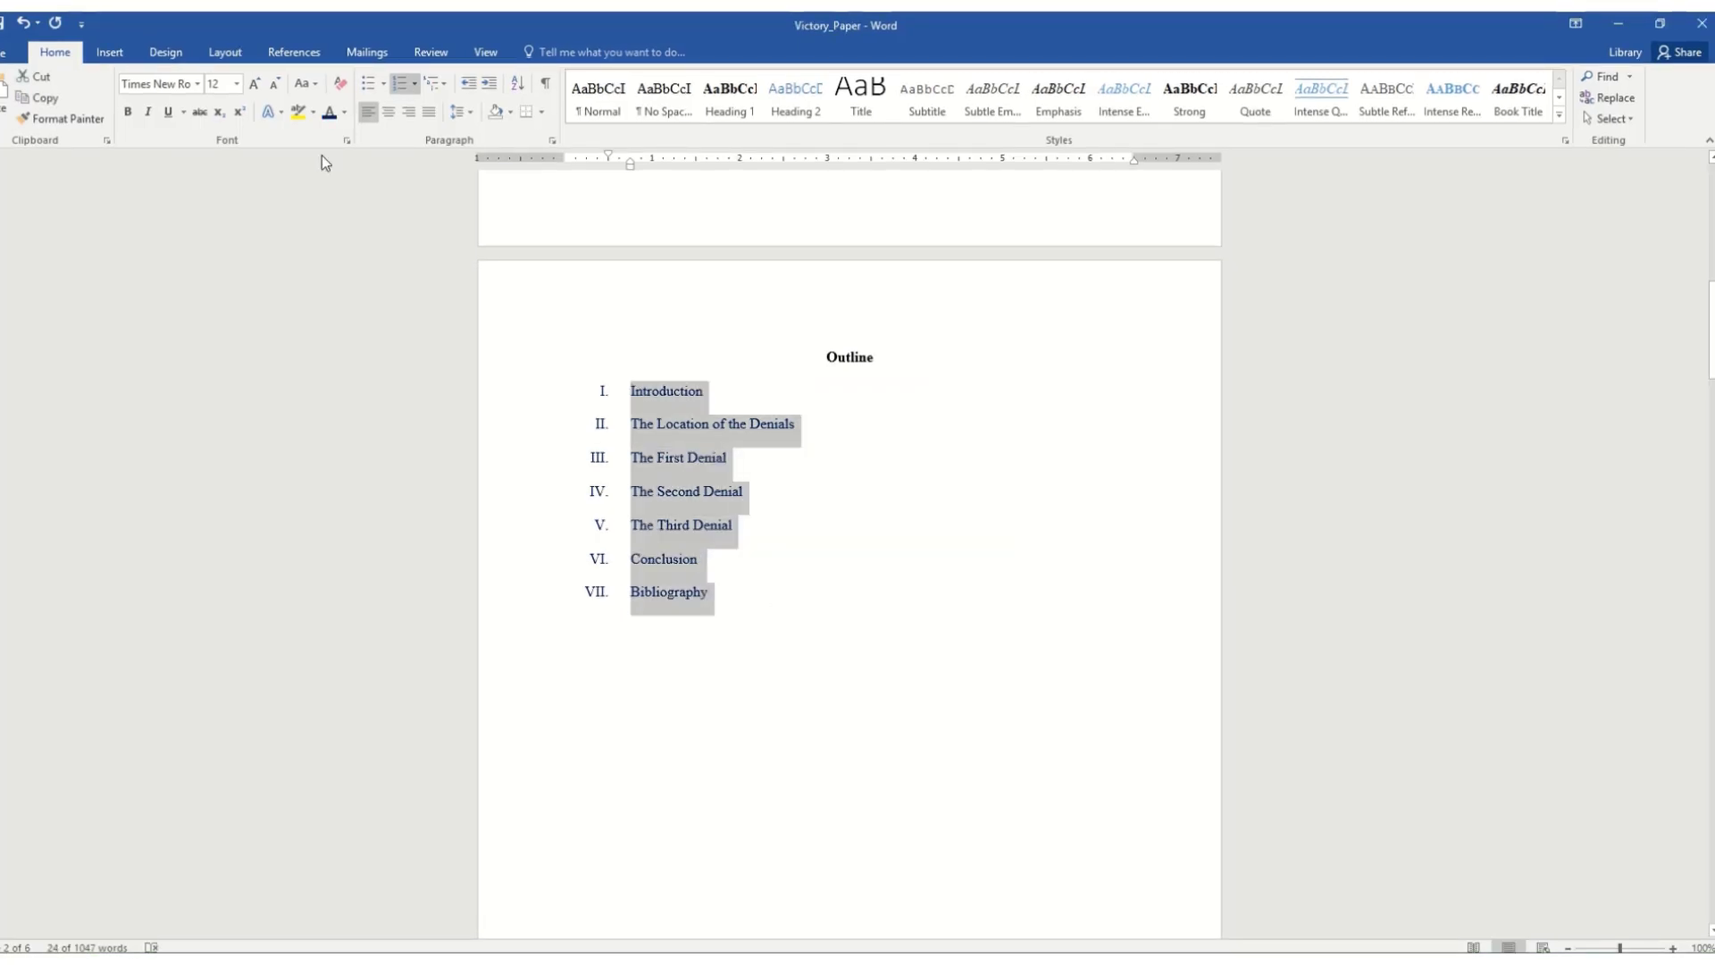
left_click(345, 112)
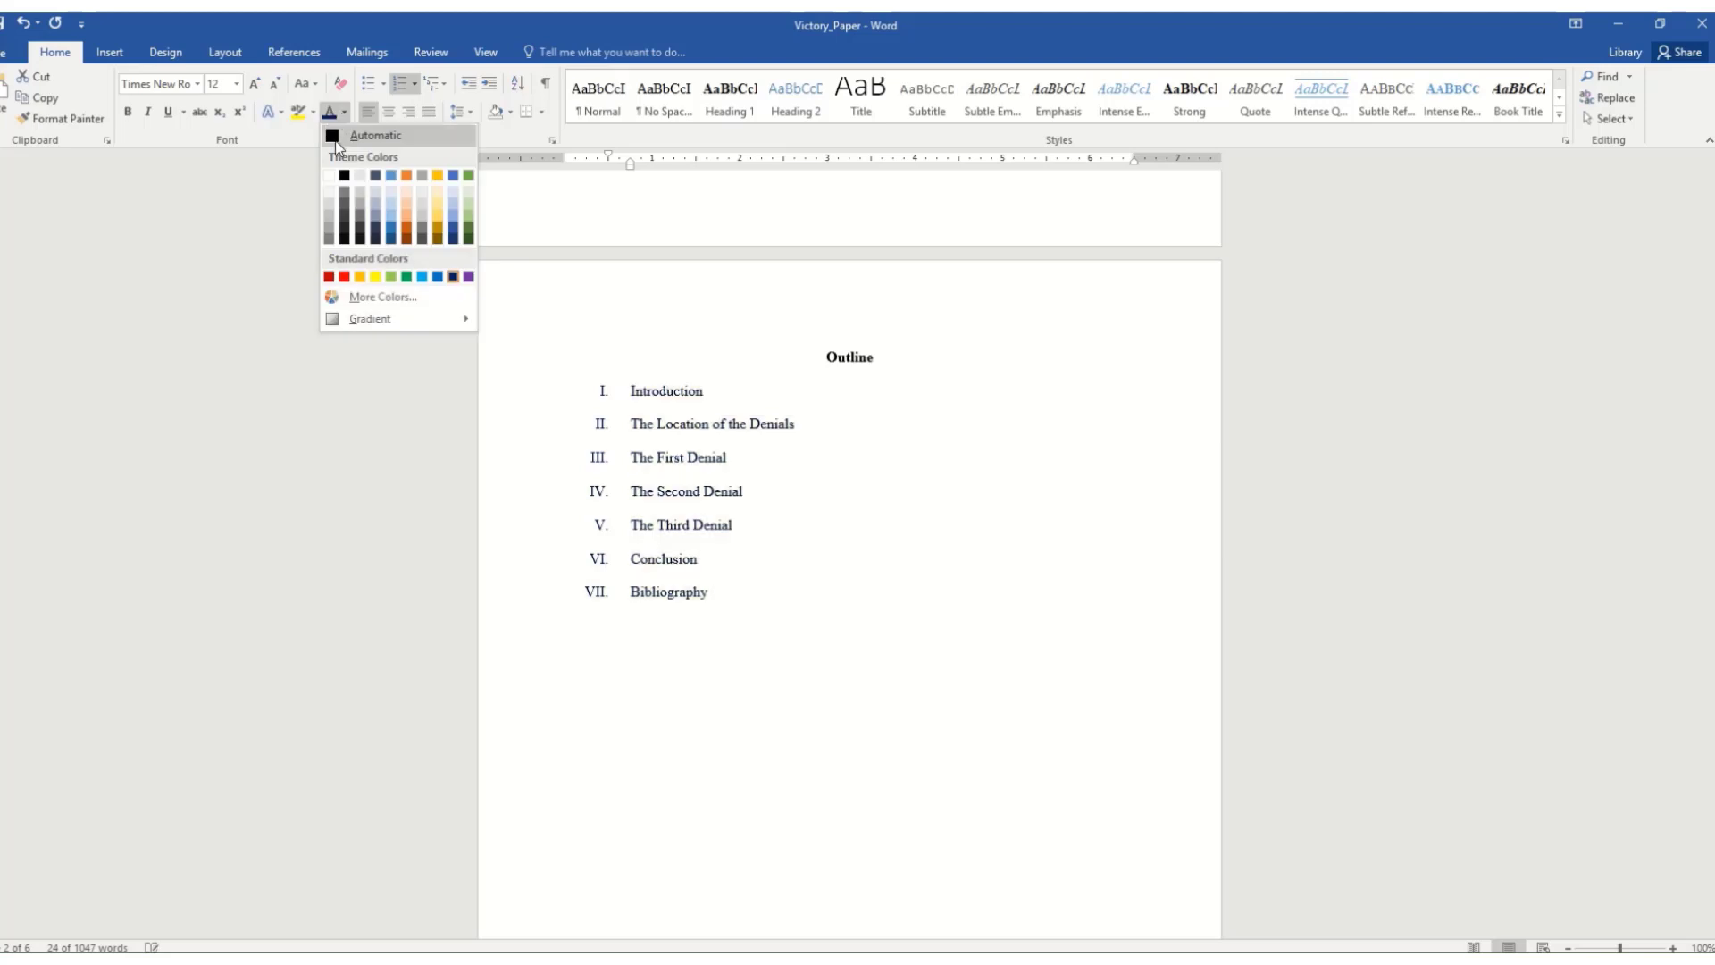
left_click(329, 134)
Review the title page layout and the outline page, including its numbered list and Roman page number
scroll(743, 497, "up", 5)
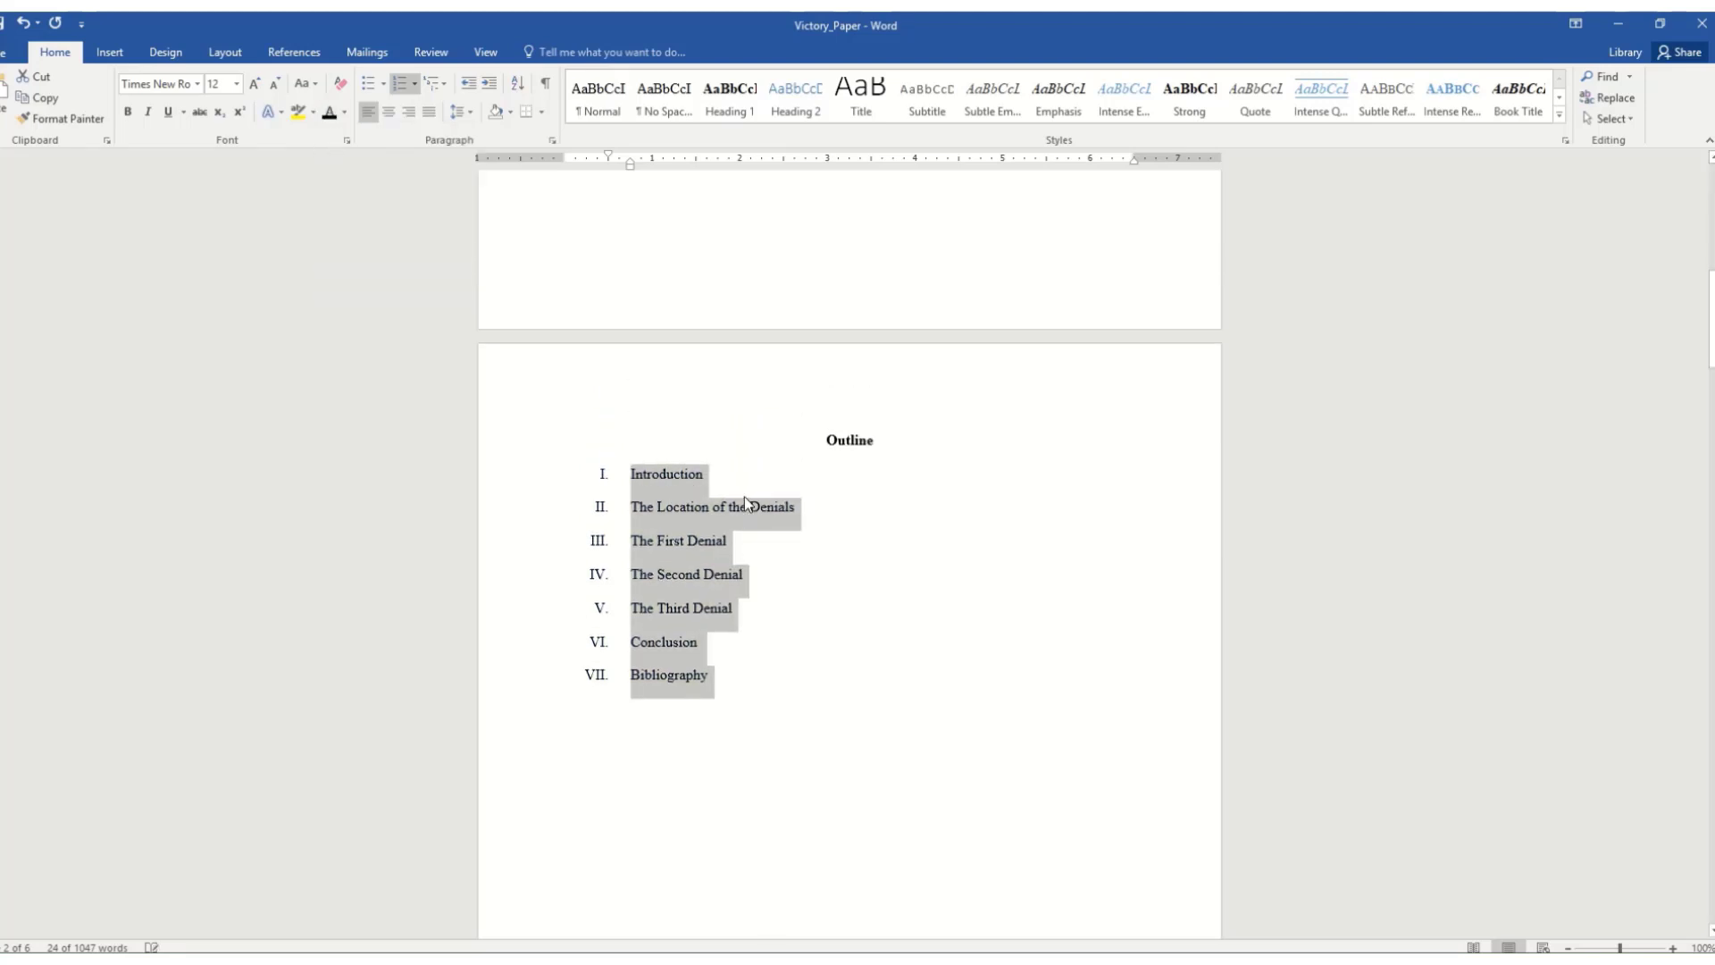
scroll(733, 490, "up", 4)
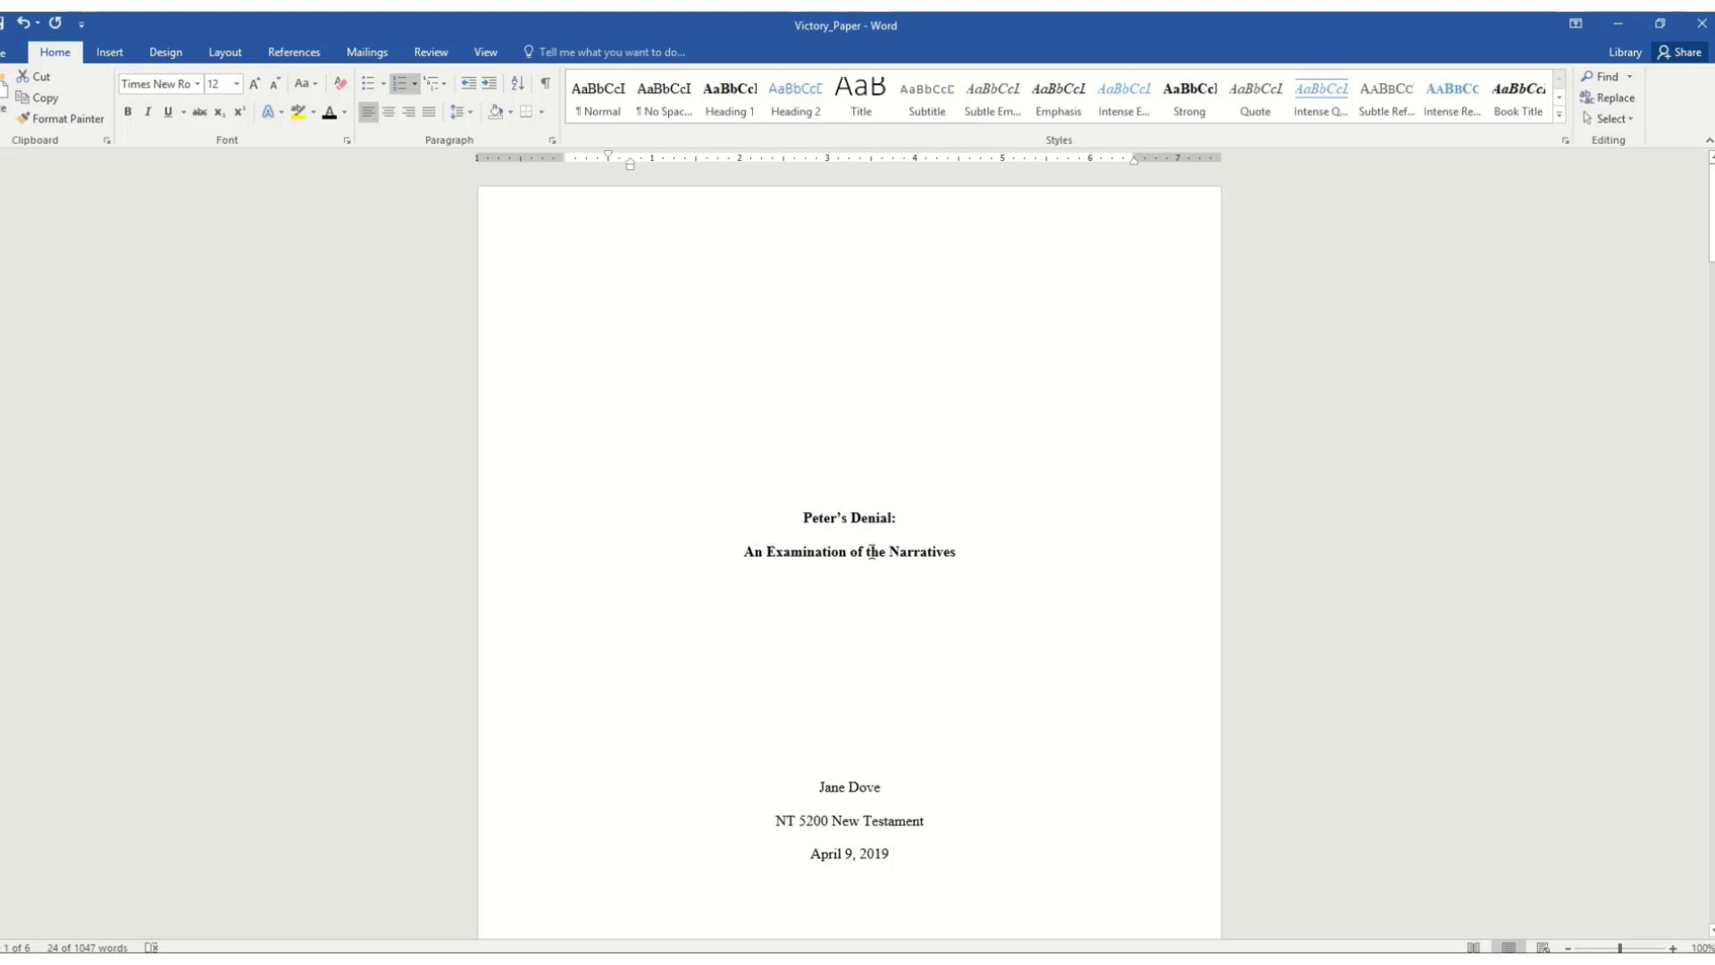
scroll(854, 586, "down", 3)
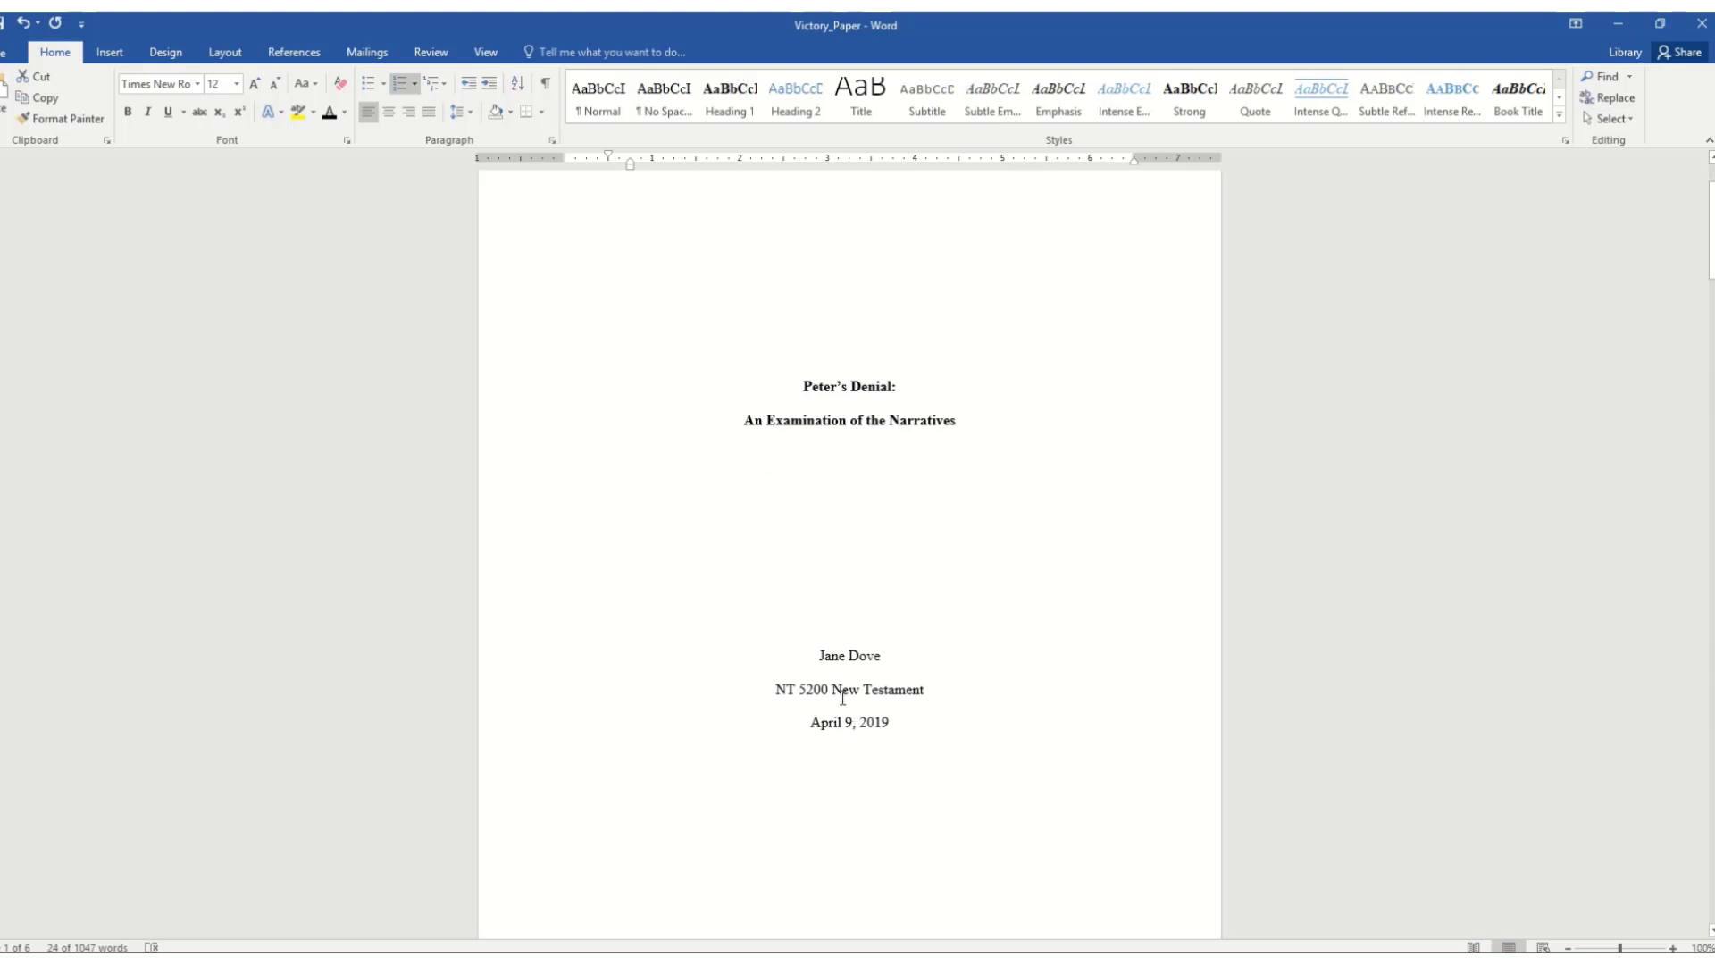
scroll(853, 689, "down", 7)
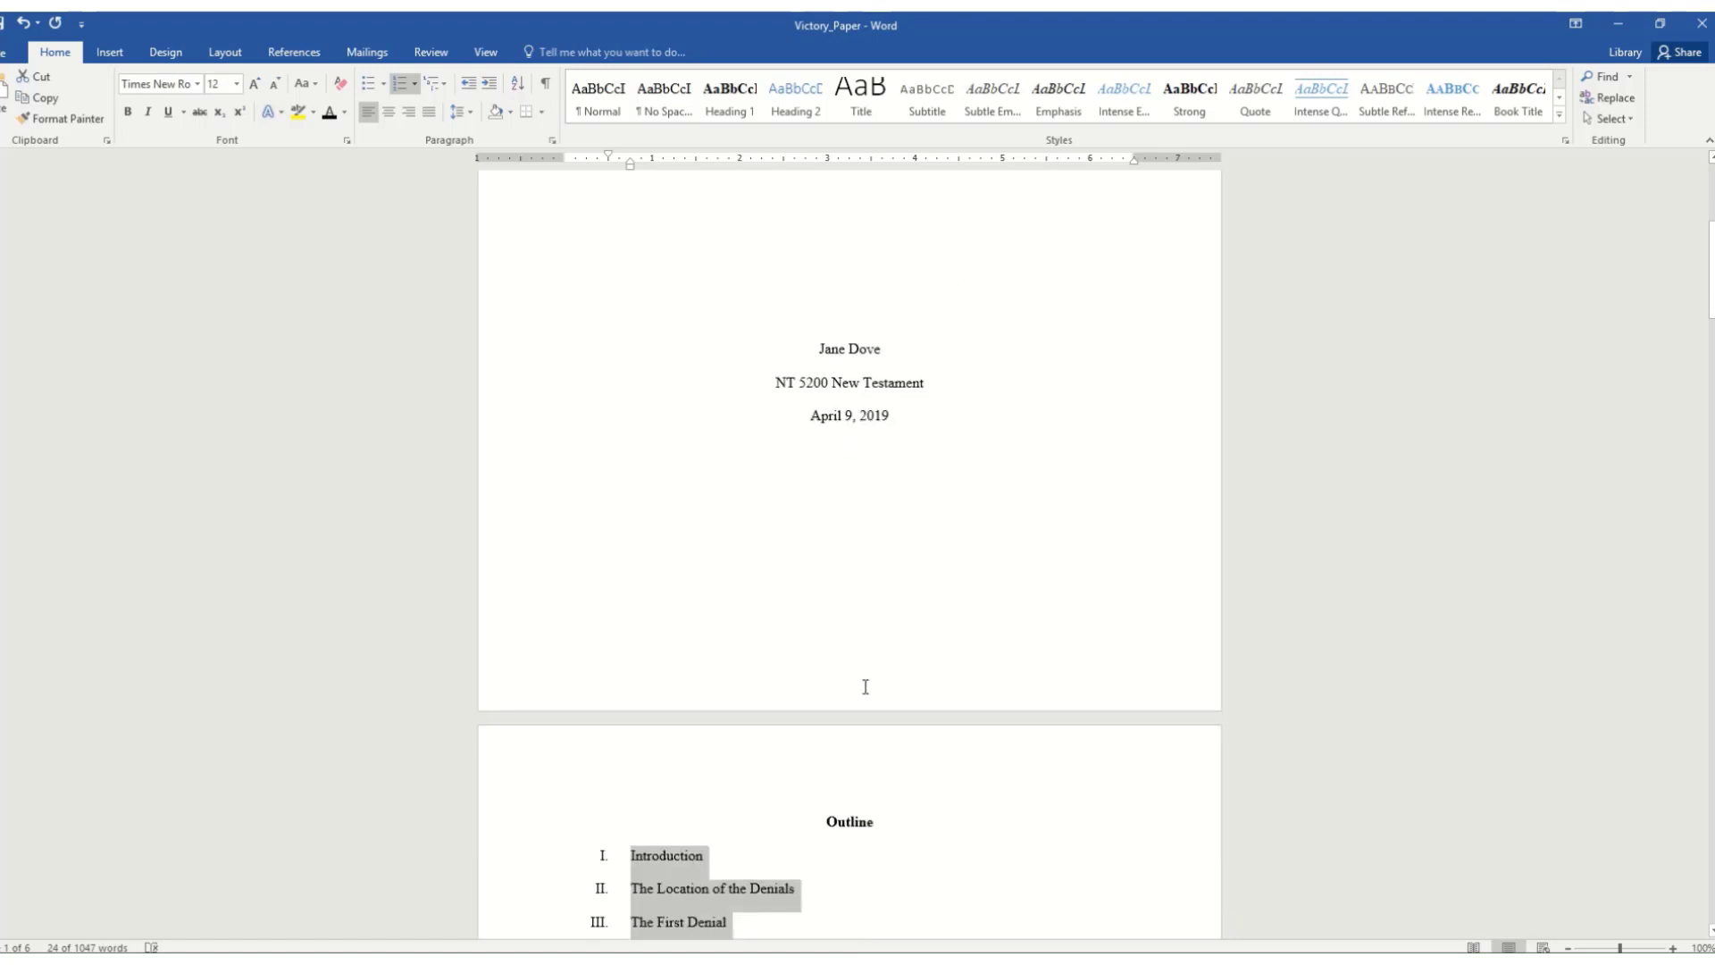
scroll(865, 686, "down", 9)
left_click(846, 505)
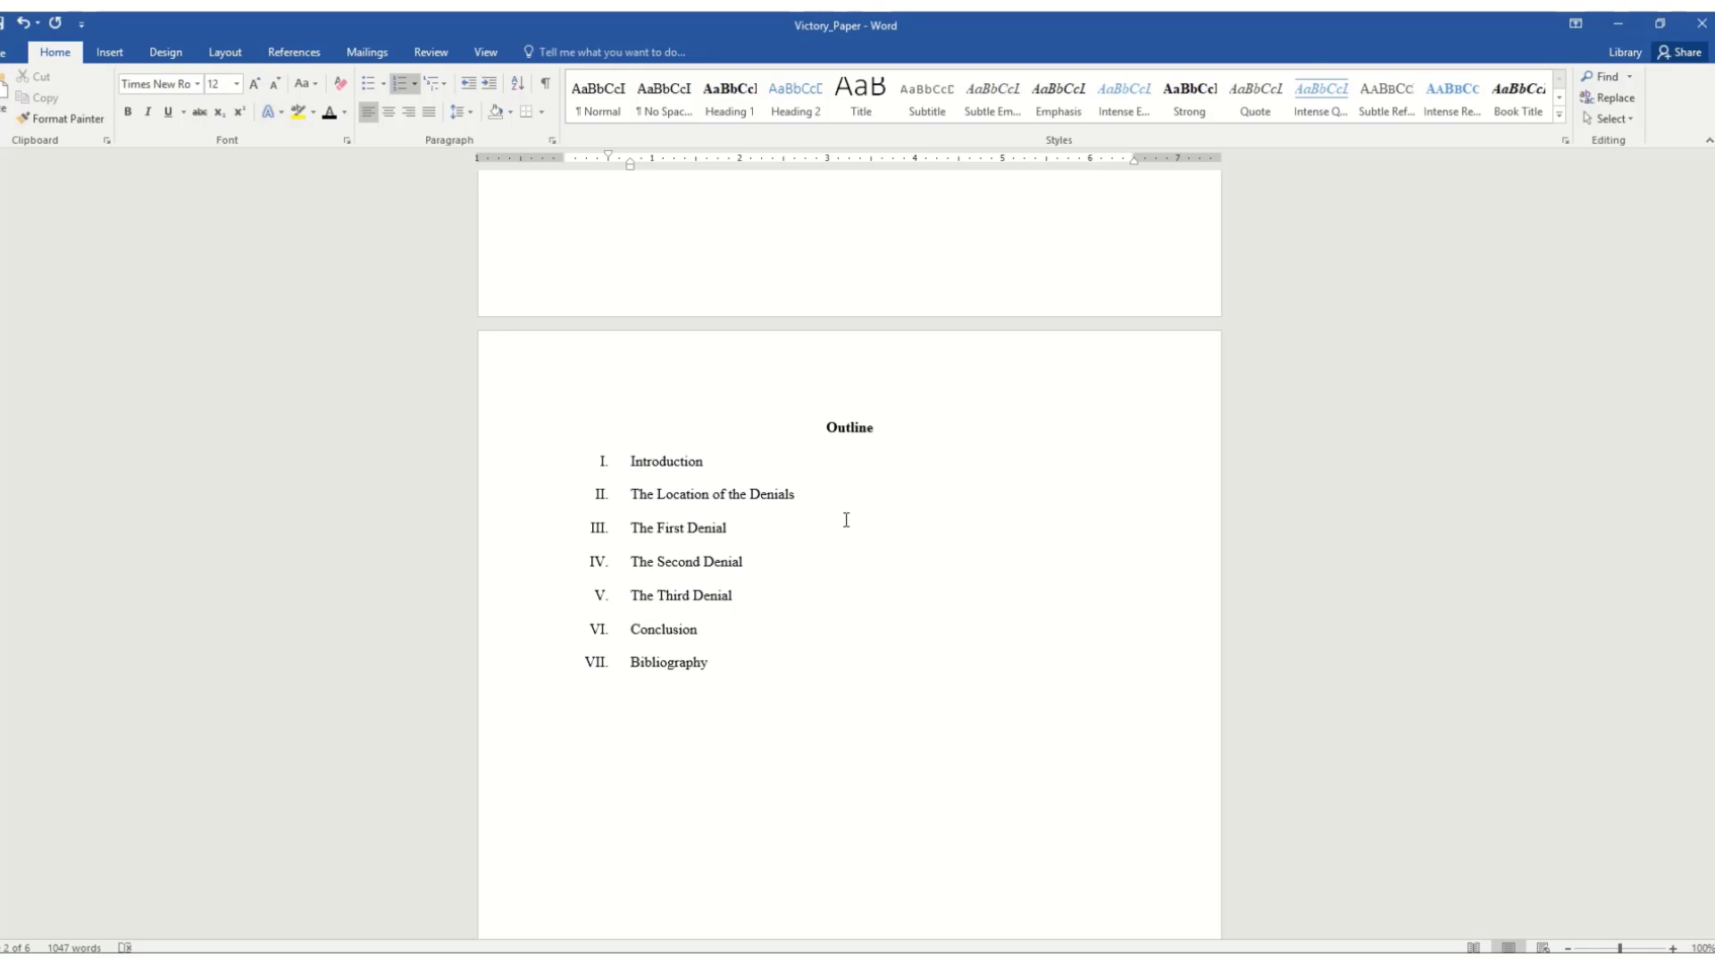
scroll(846, 519, "down", 10)
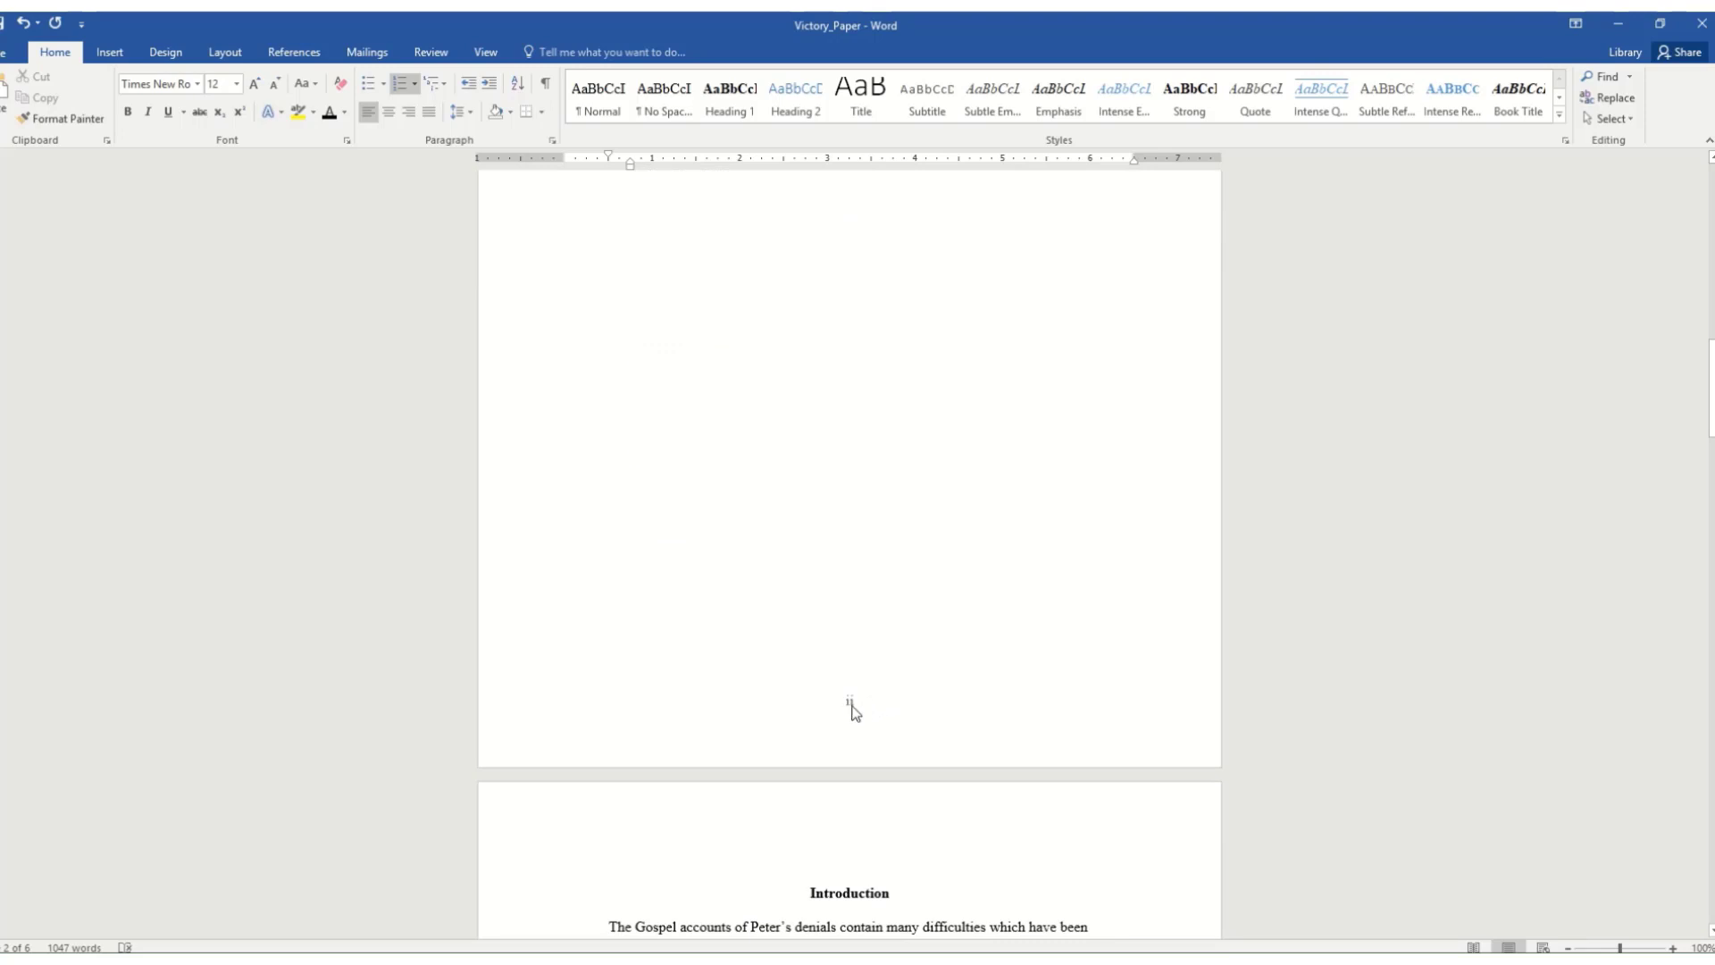
Review the body pages from the Introduction to the Conclusion, checking headings, footnotes, block quotations and Arabic page numbers
scroll(853, 712, "down", 5)
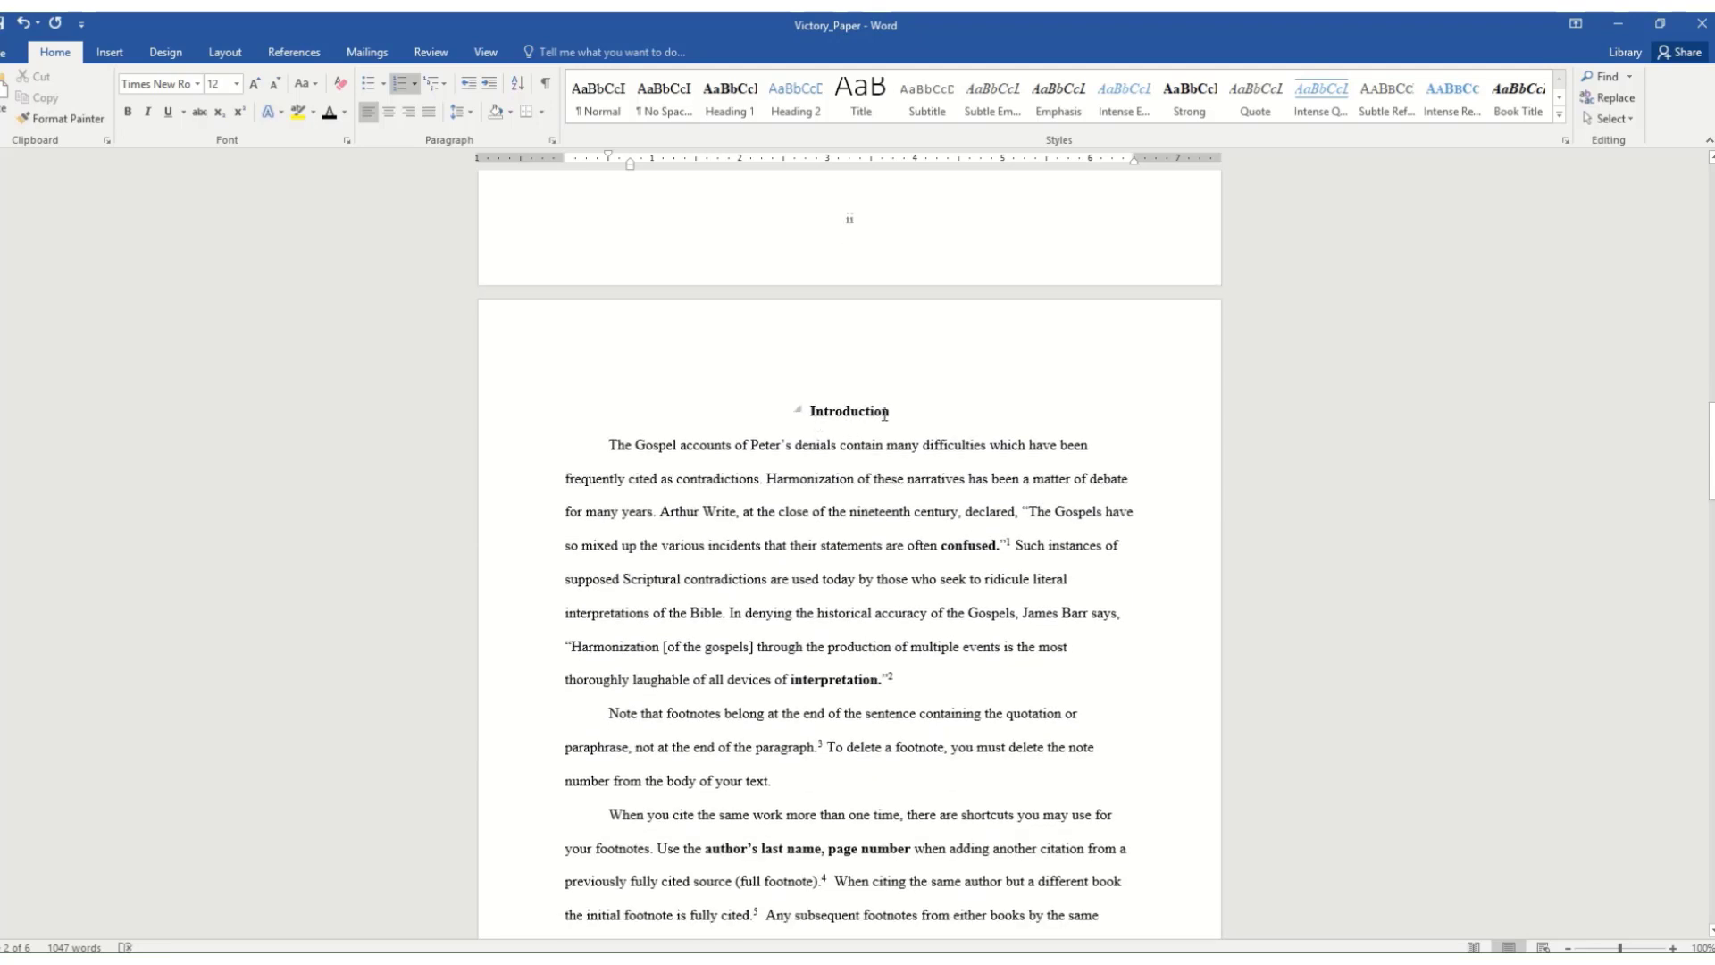
scroll(794, 538, "down", 2)
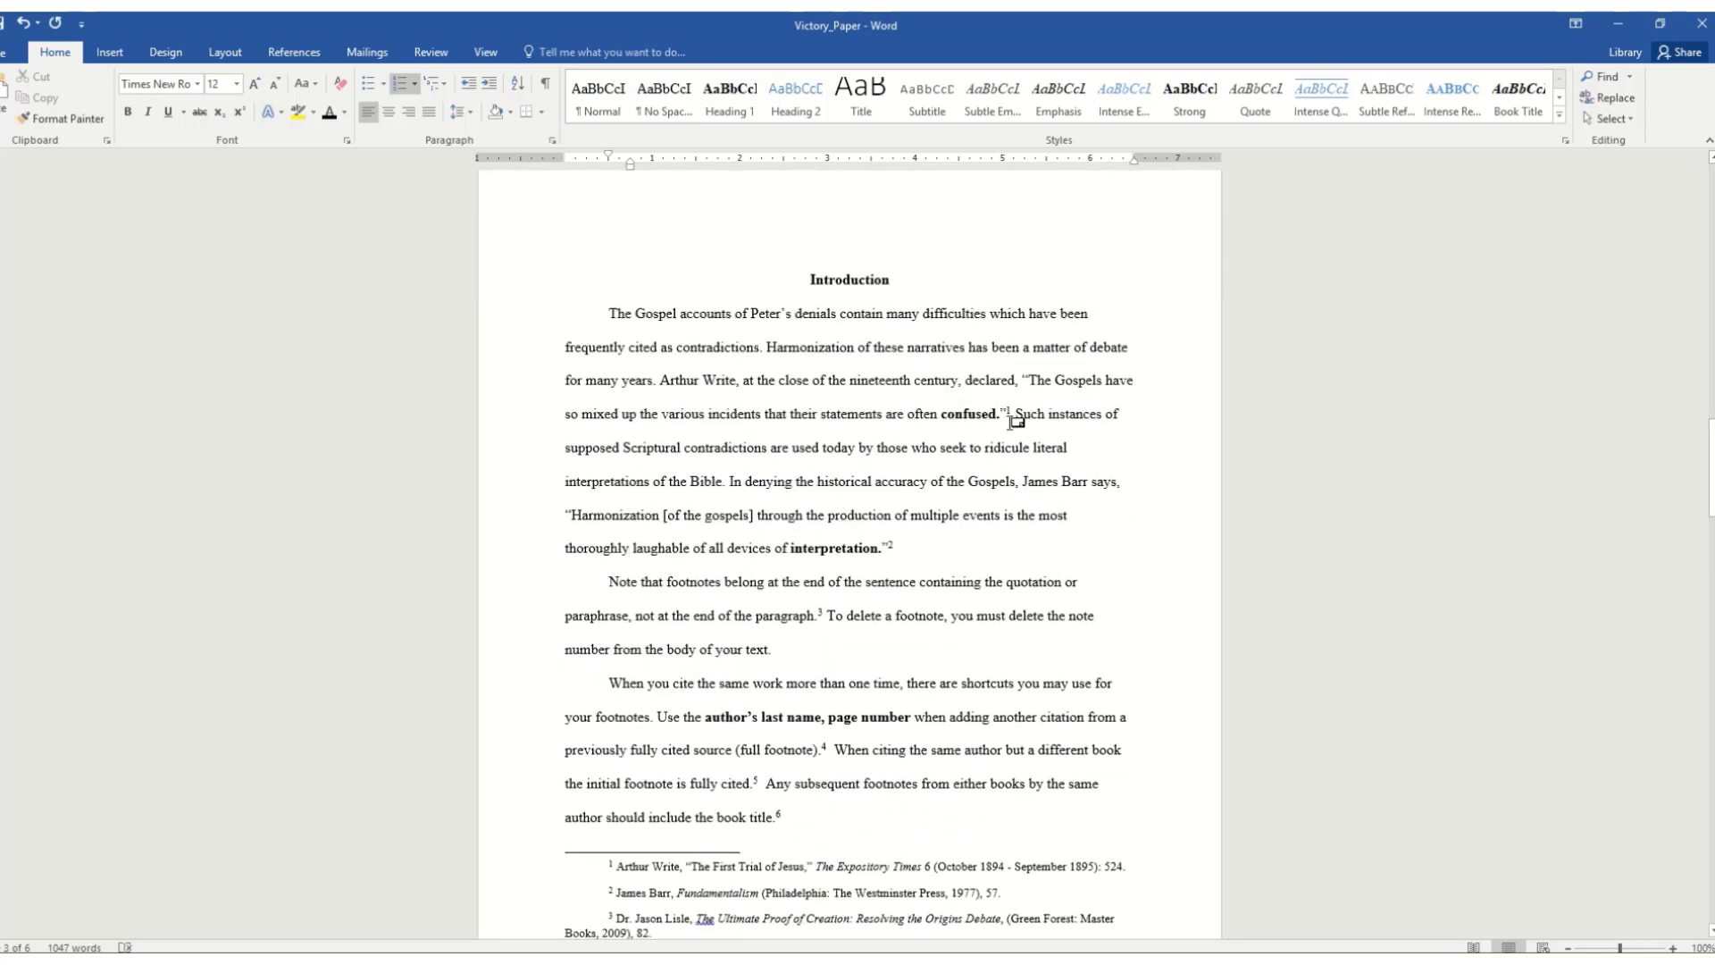
mouse_move(1016, 413)
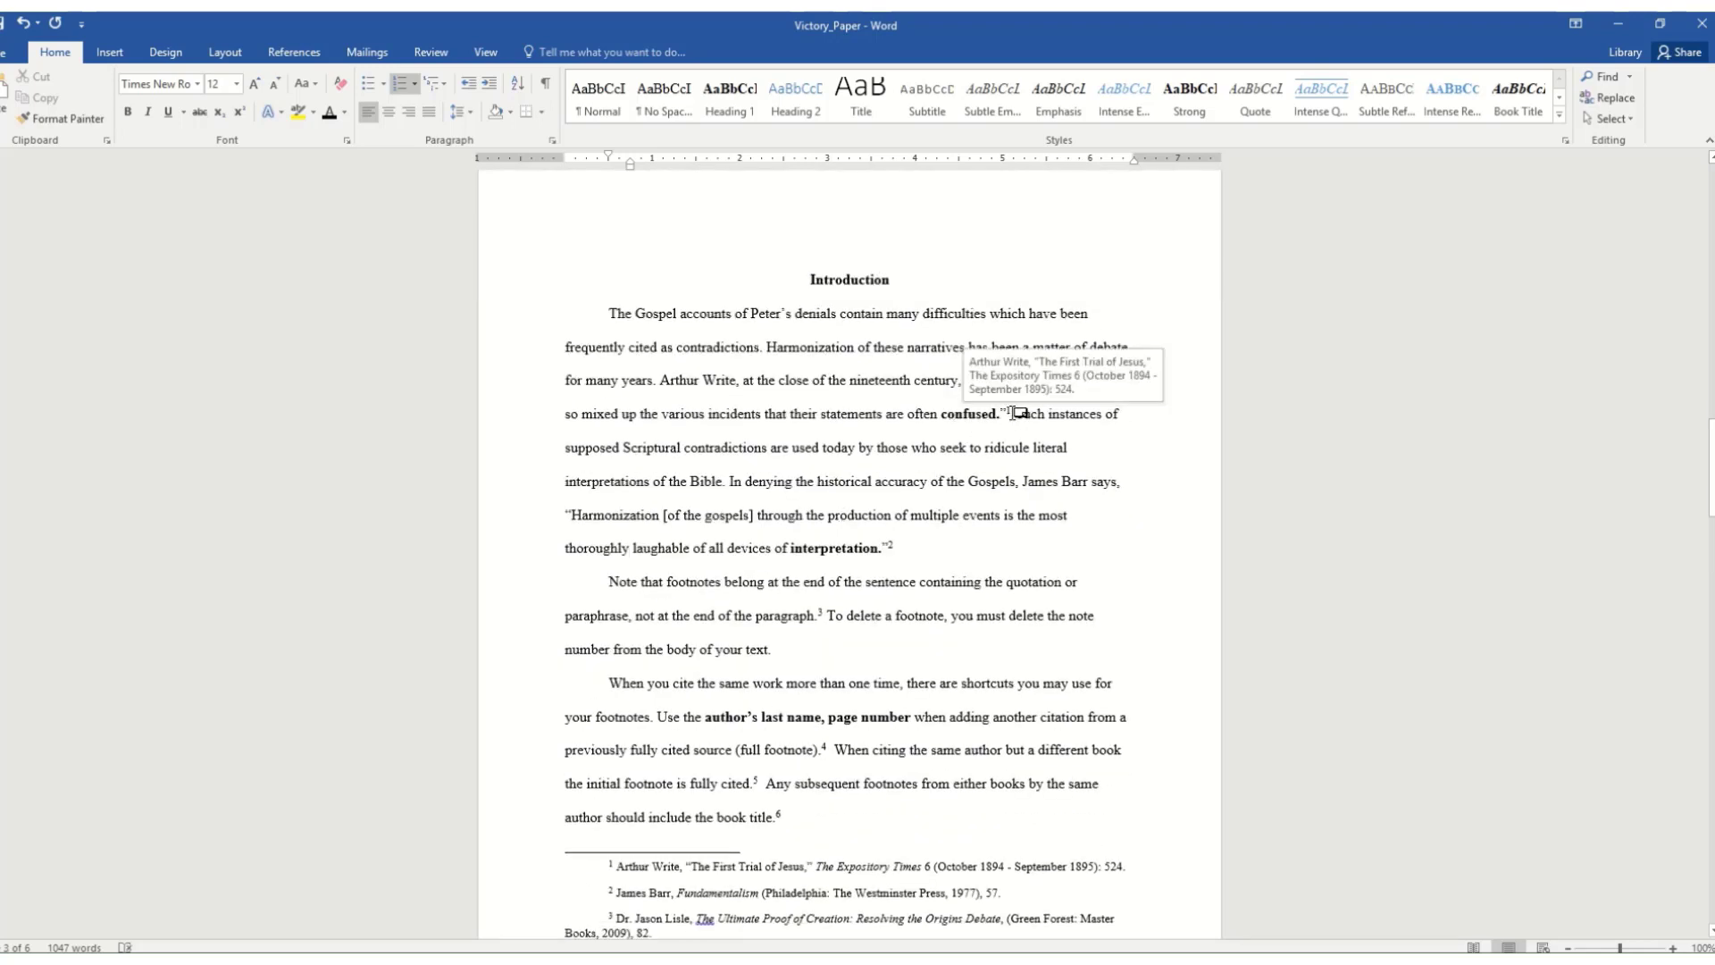
scroll(989, 480, "down", 3)
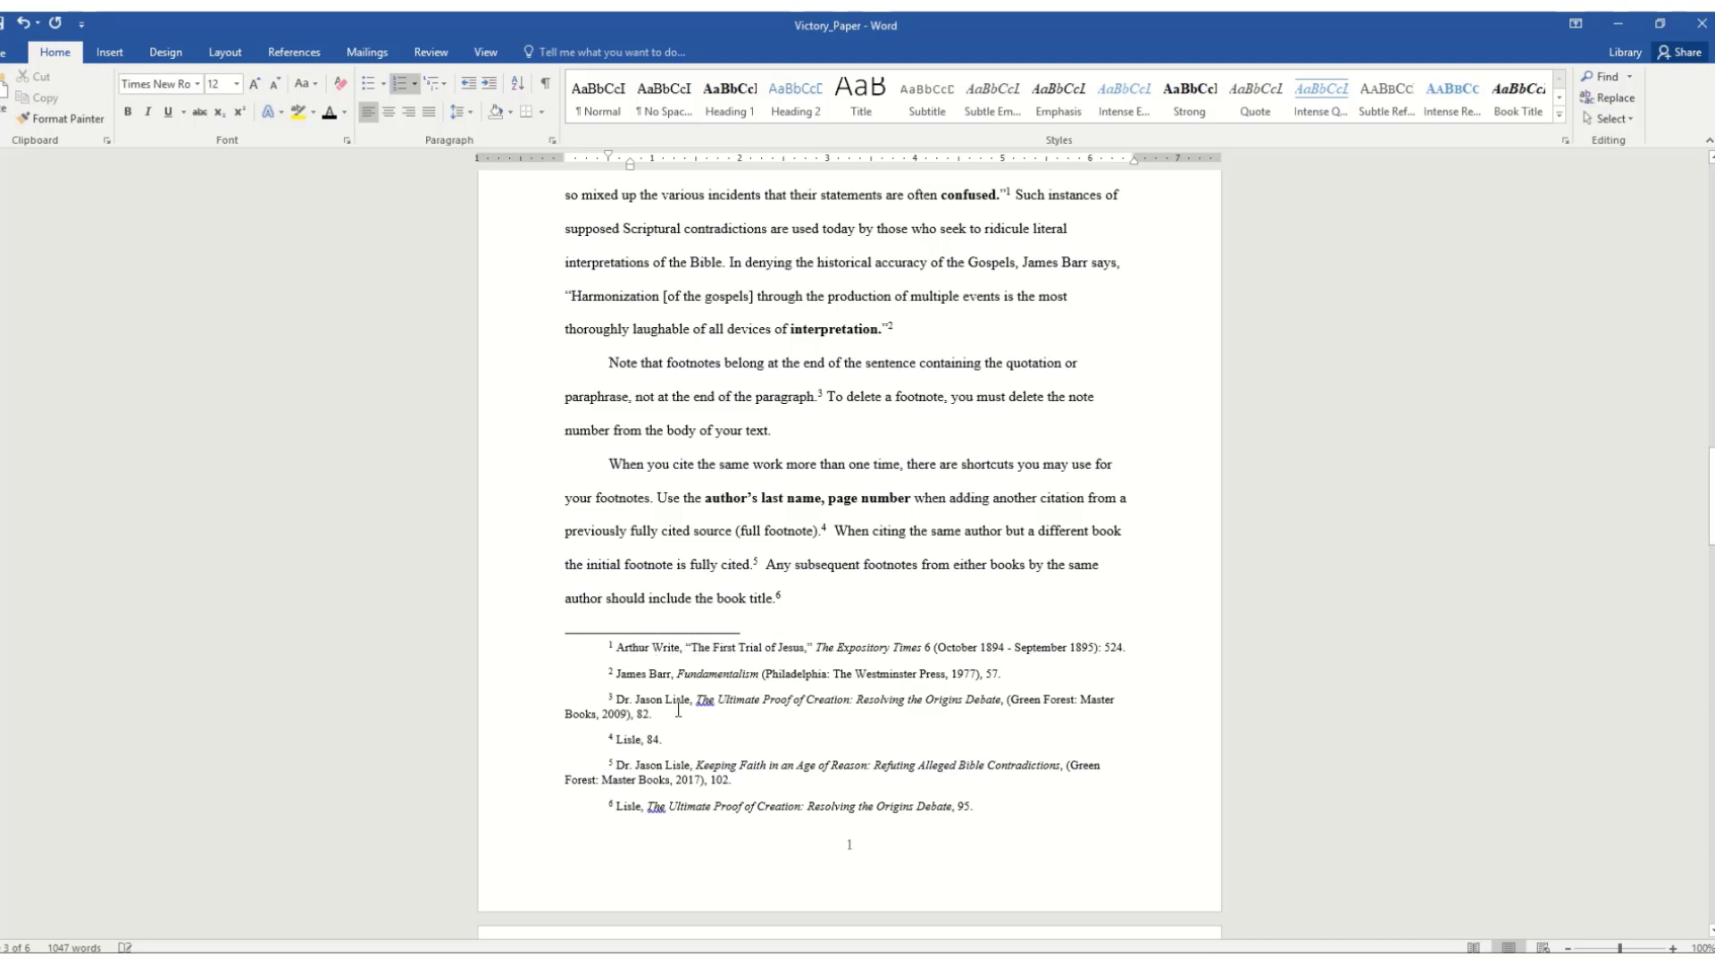
scroll(850, 745, "down", 4)
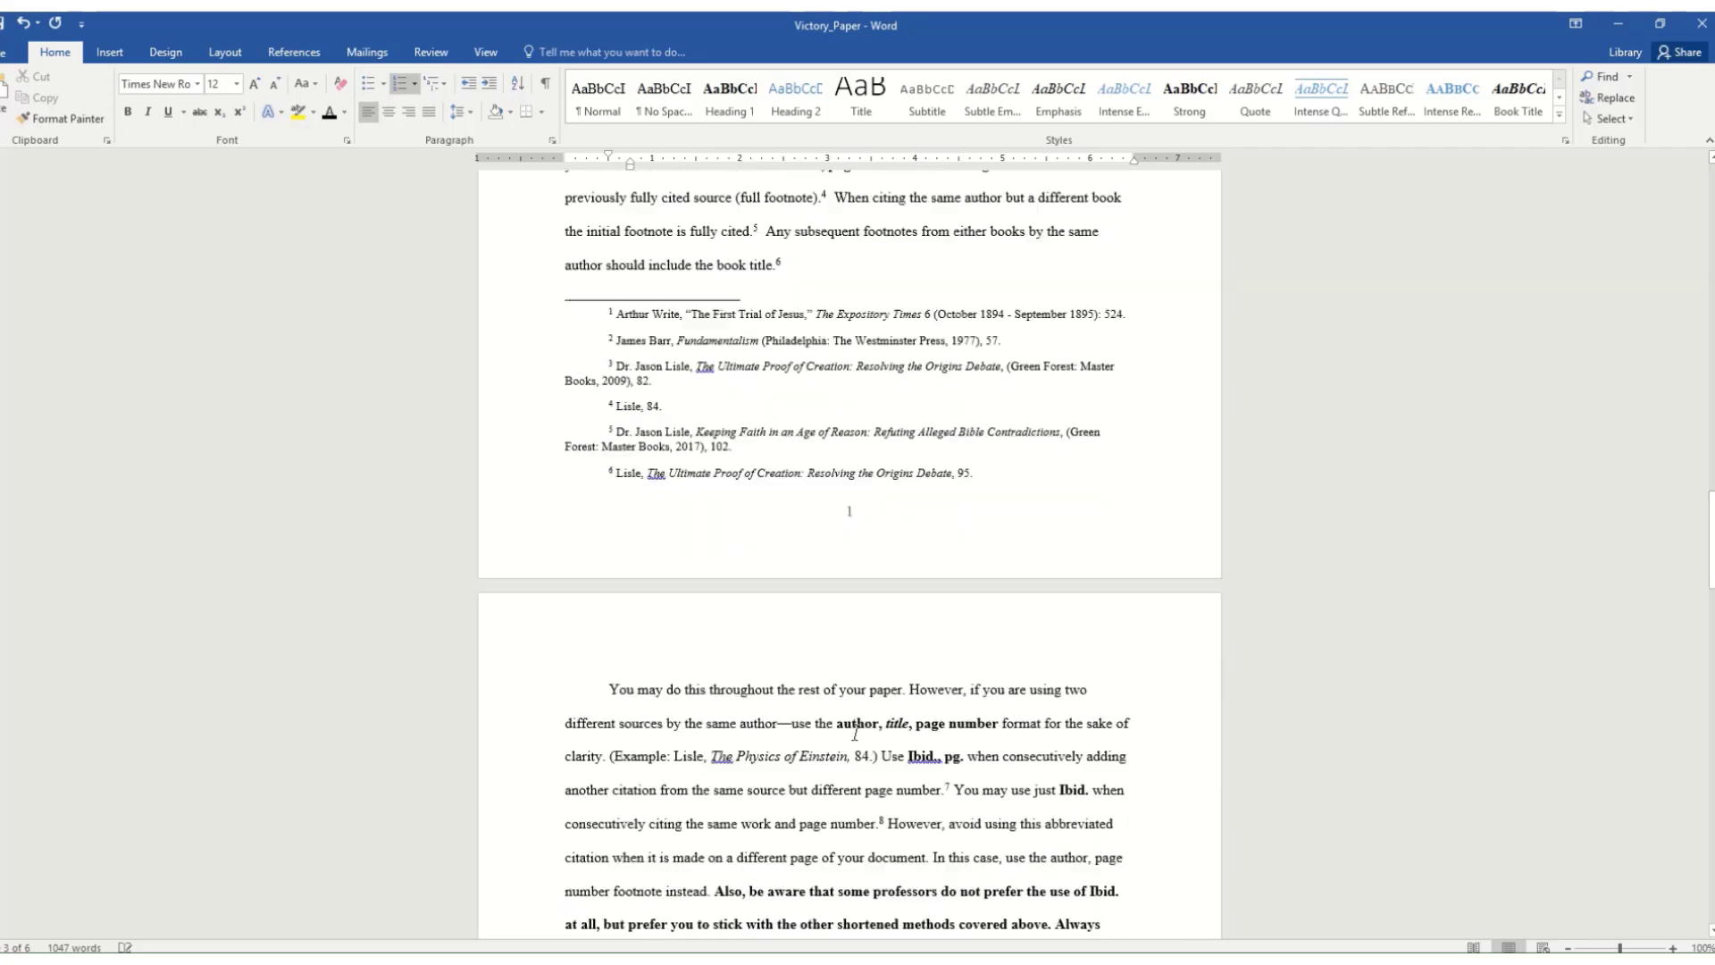
scroll(855, 734, "down", 5)
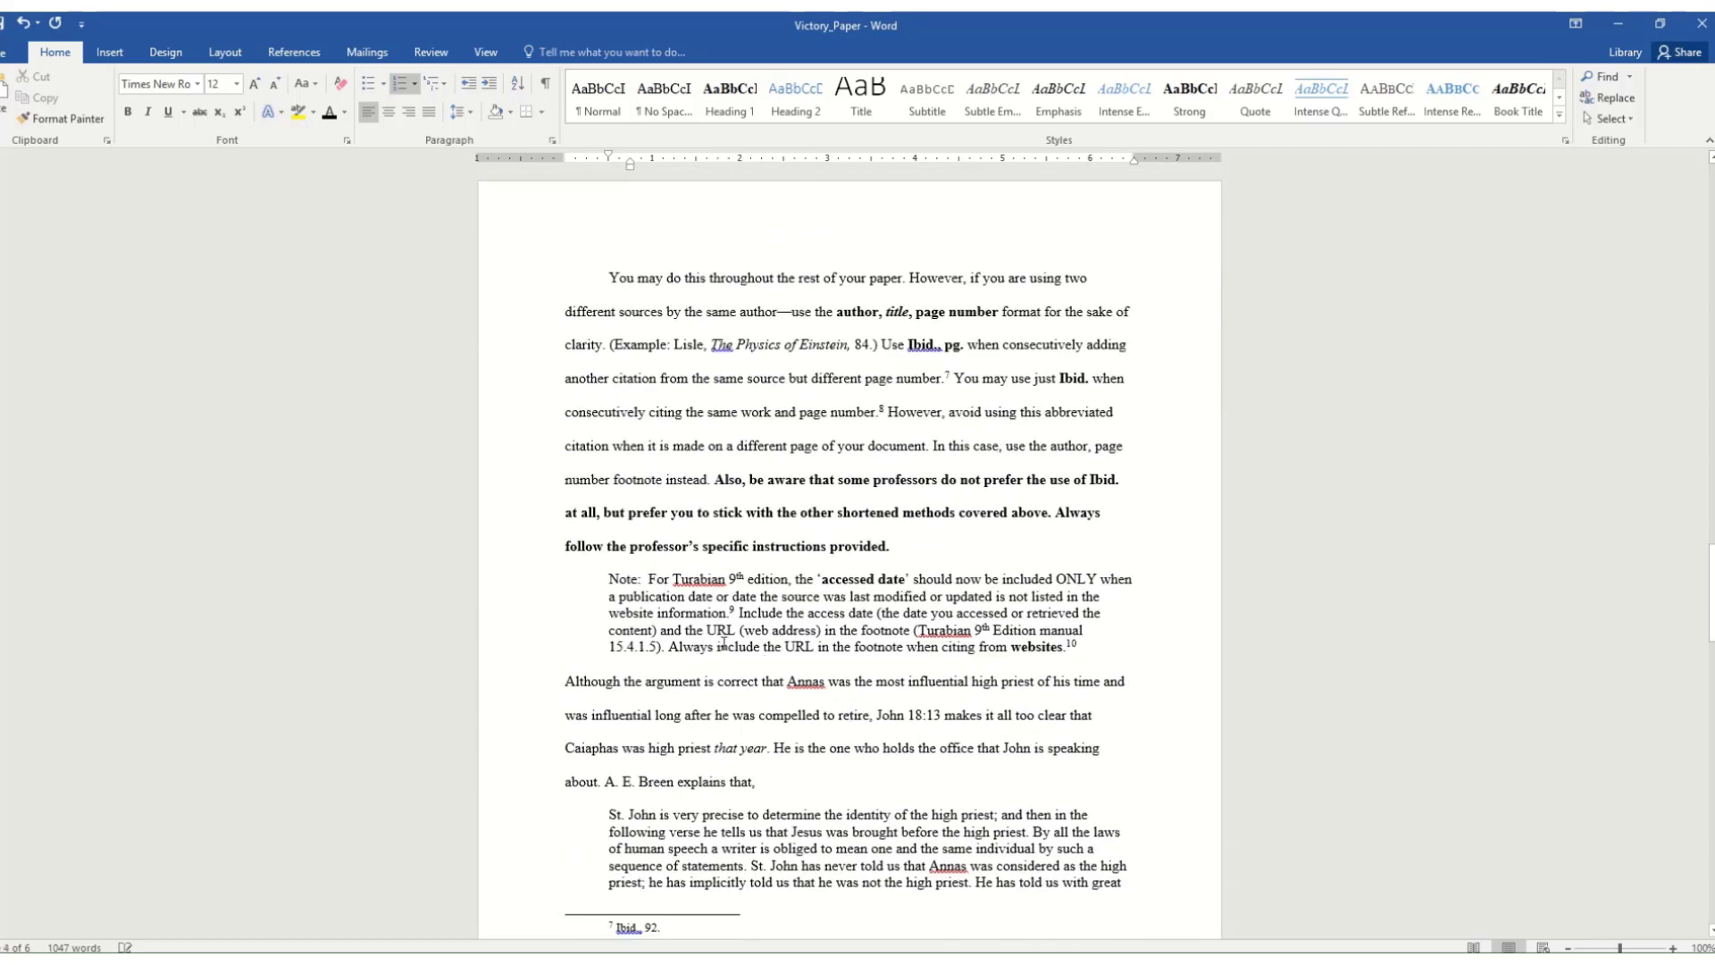
scroll(650, 608, "down", 3)
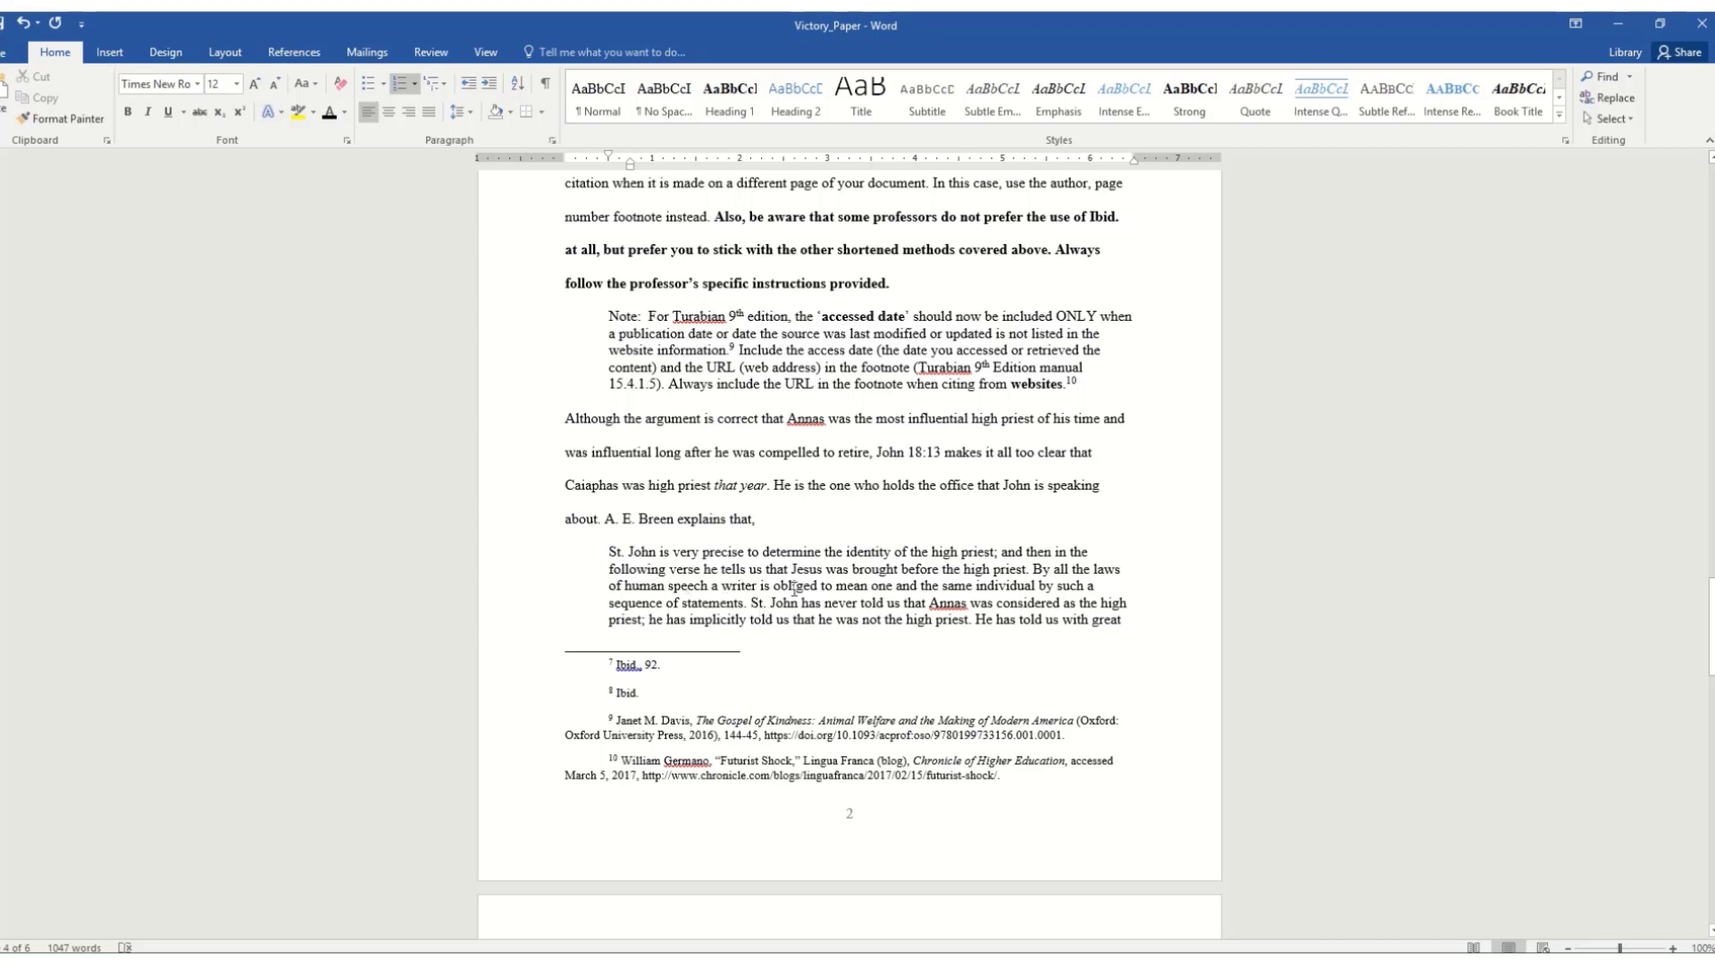
scroll(794, 588, "down", 8)
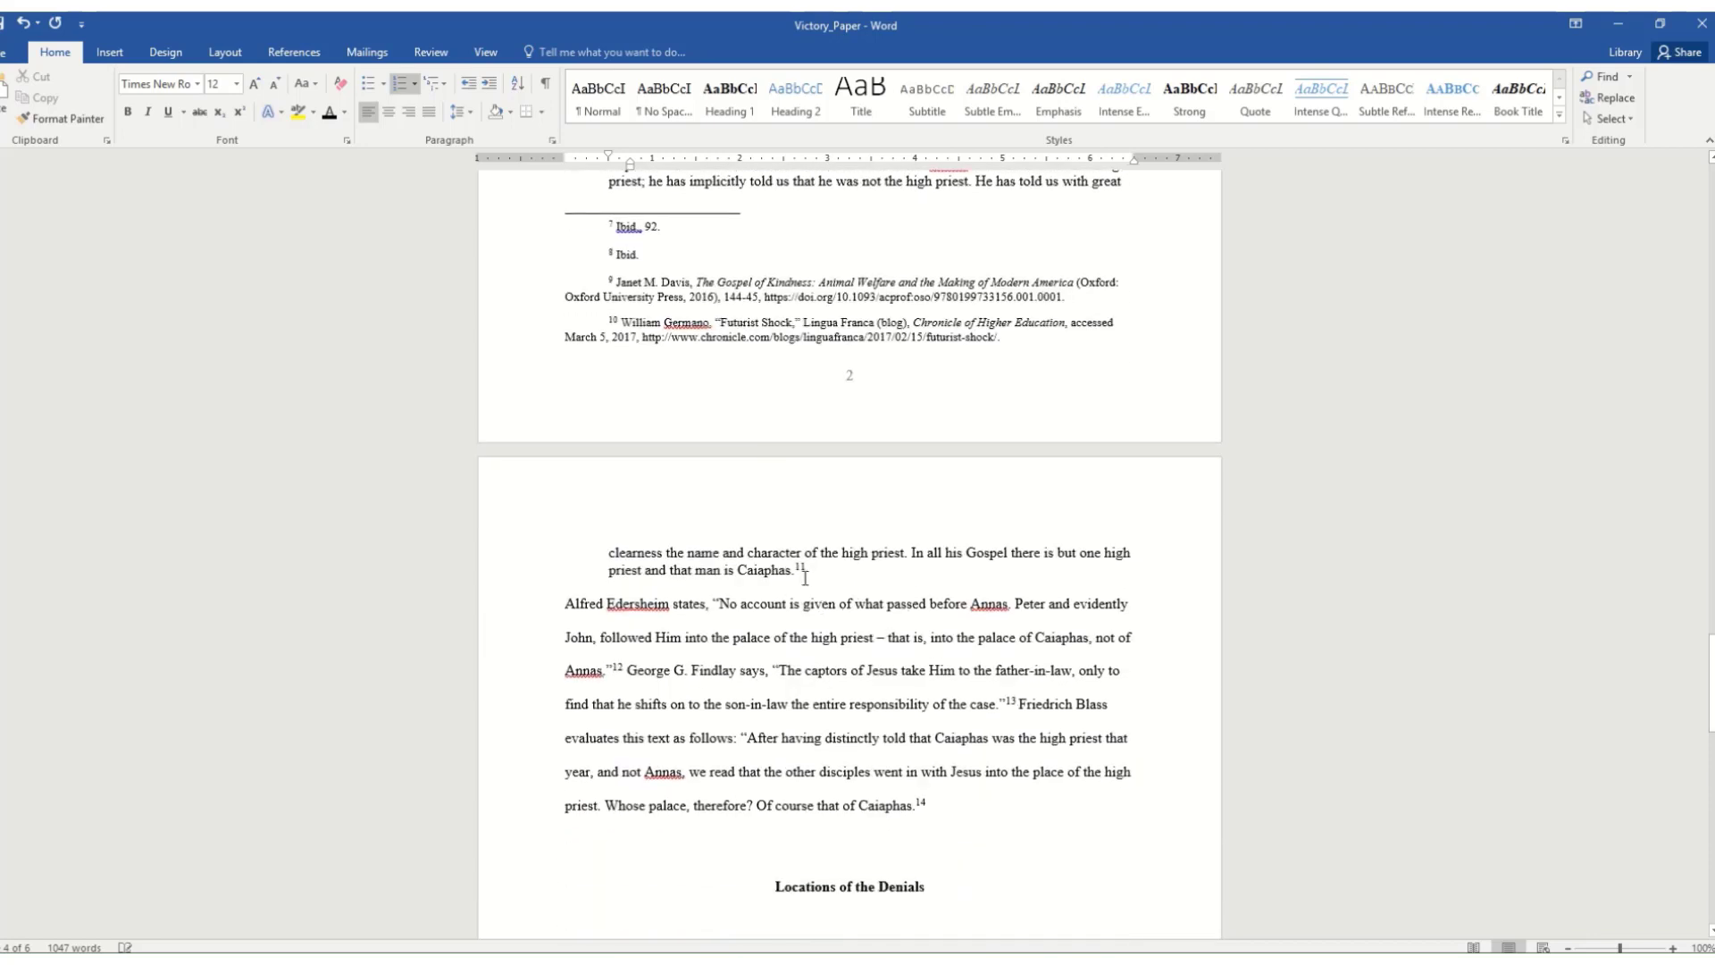
mouse_move(807, 575)
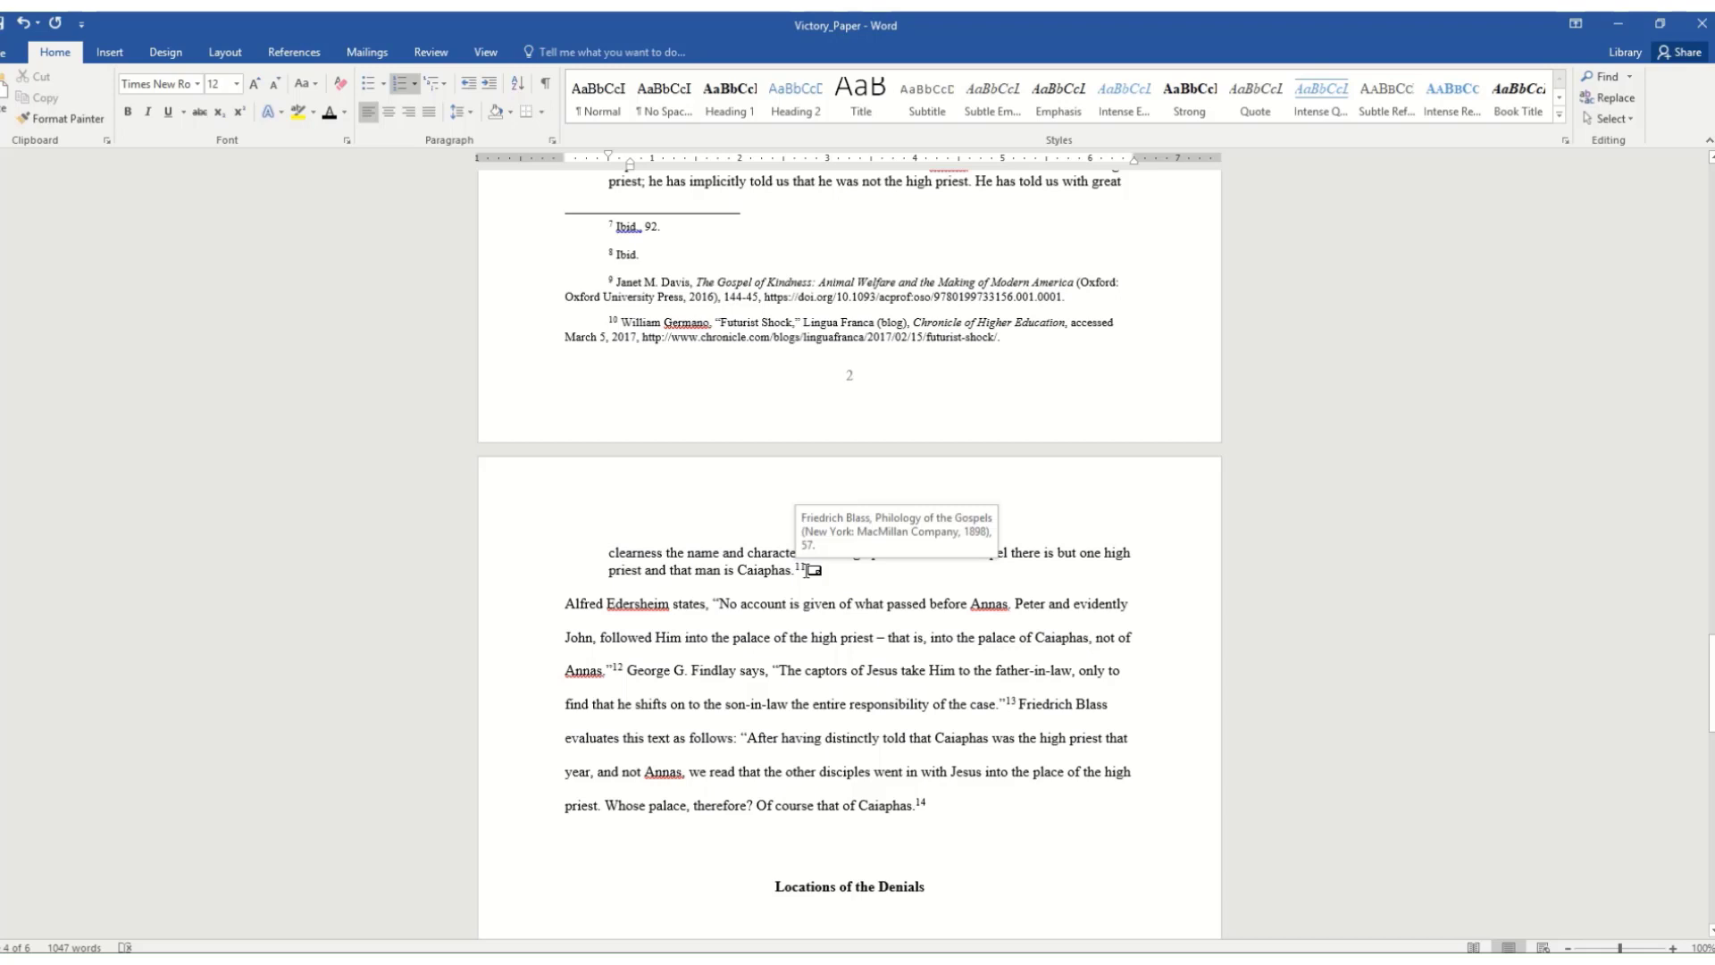
scroll(807, 570, "down", 1)
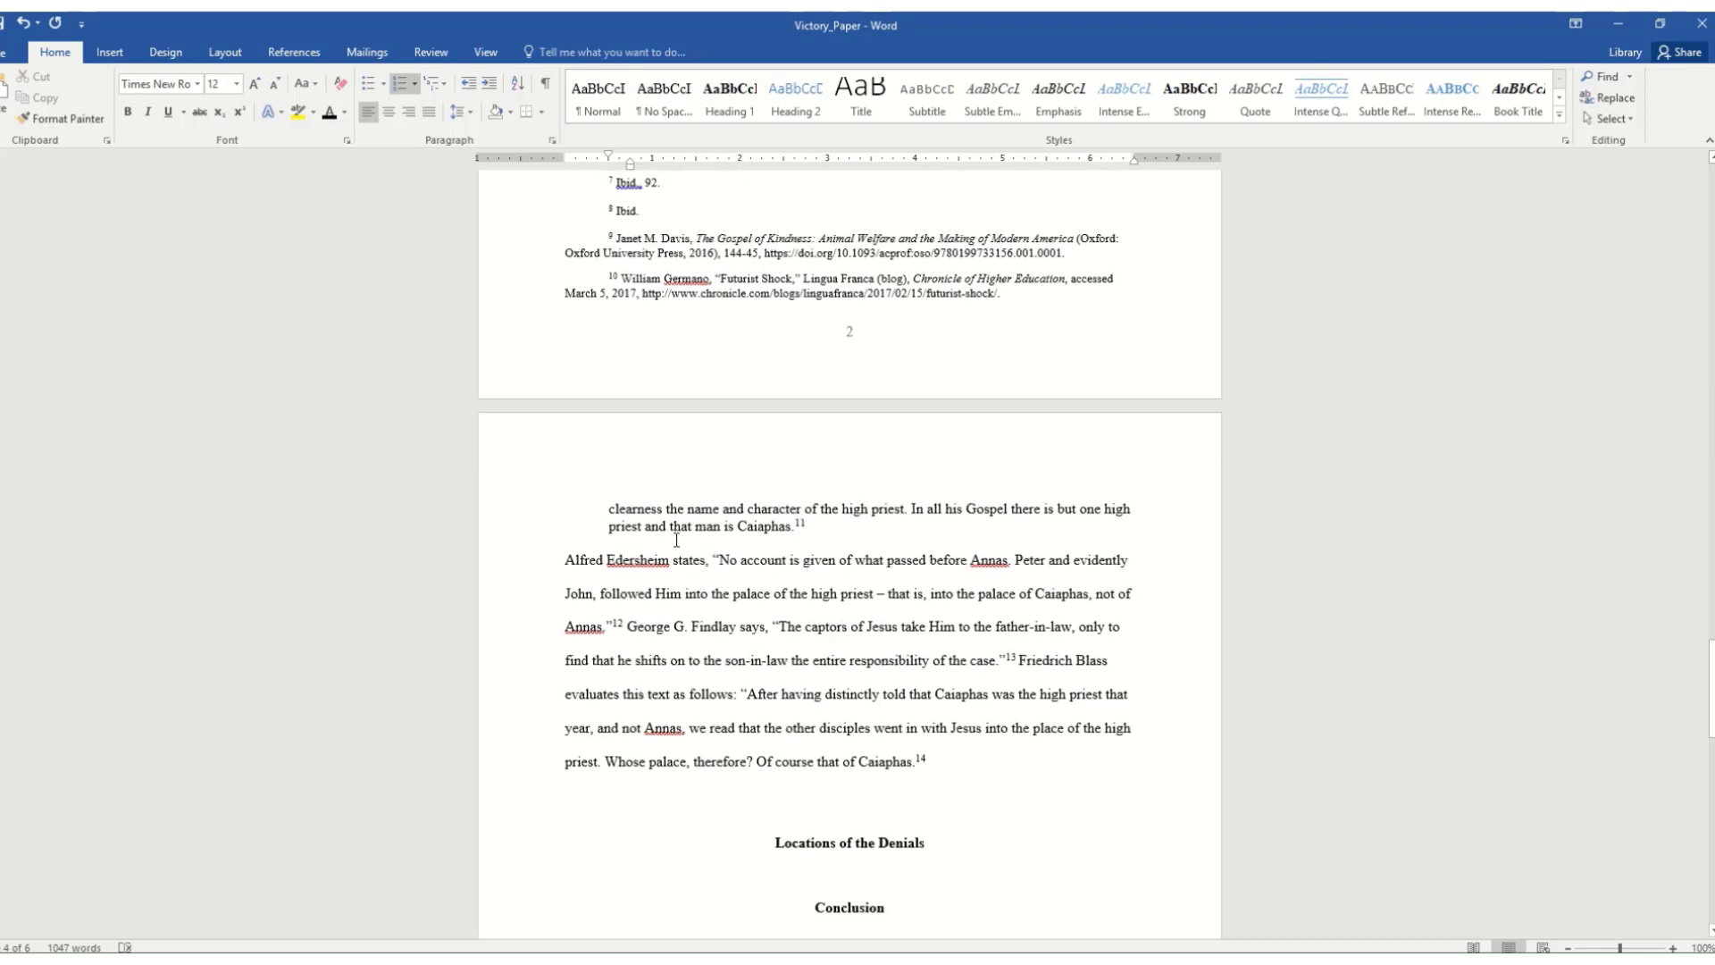
scroll(676, 540, "up", 8)
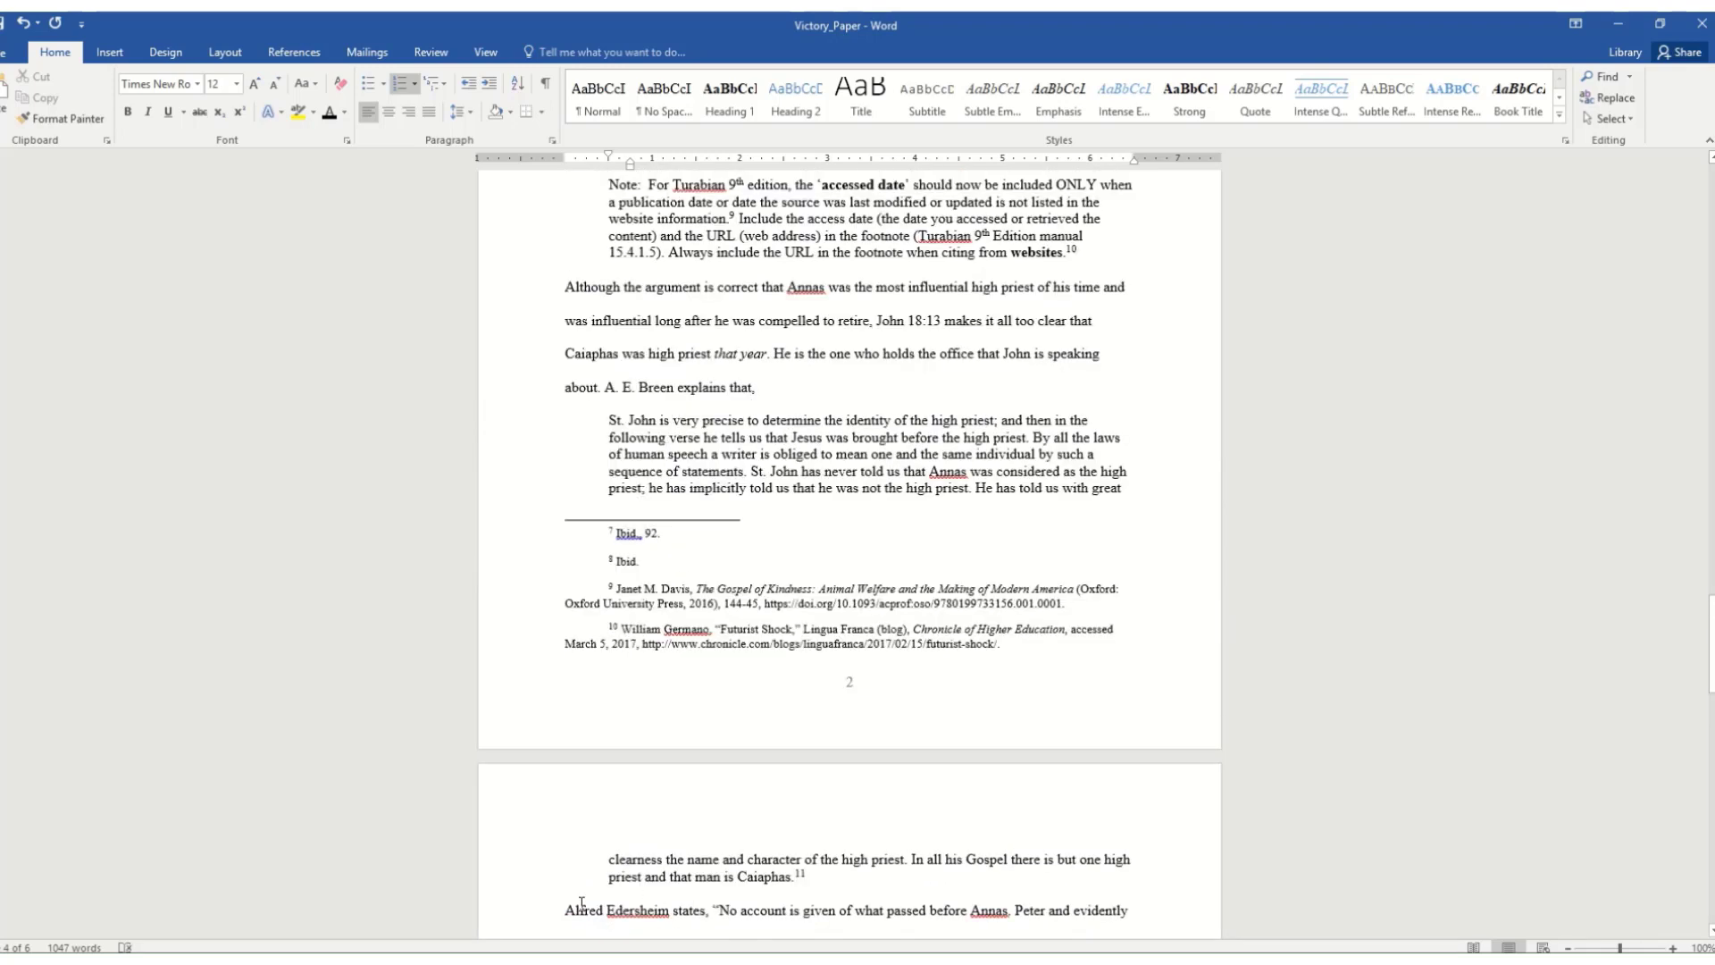
scroll(582, 904, "down", 2)
scroll(590, 829, "down", 15)
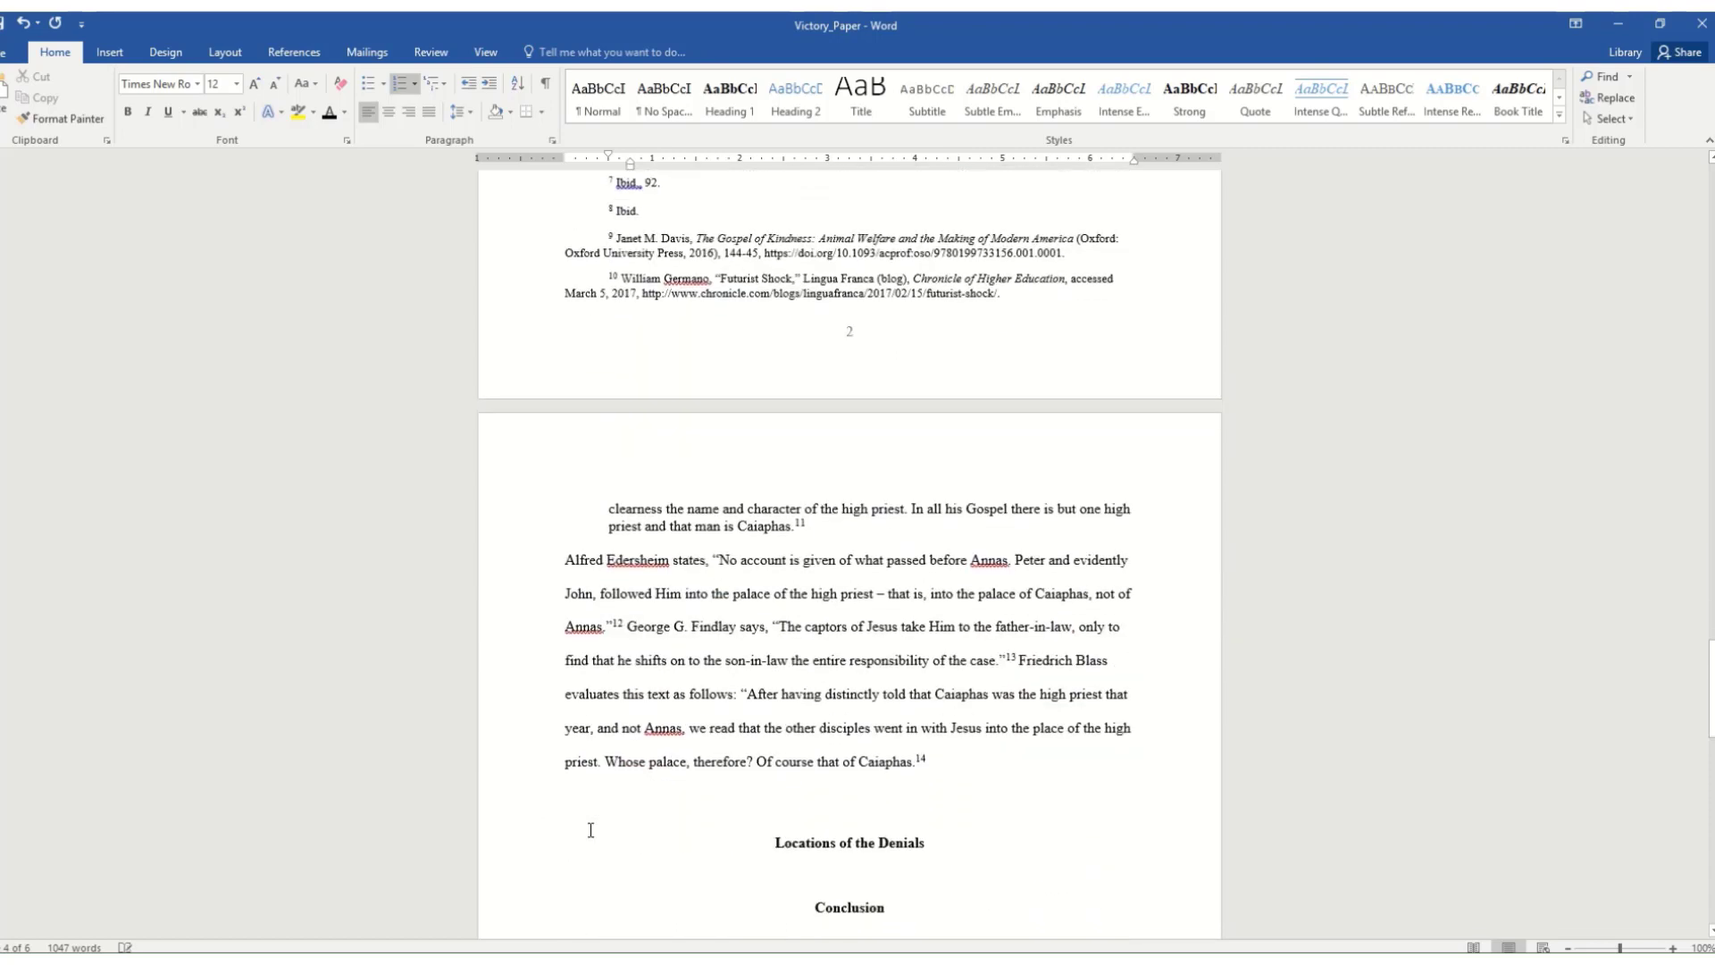
scroll(647, 804, "down", 2)
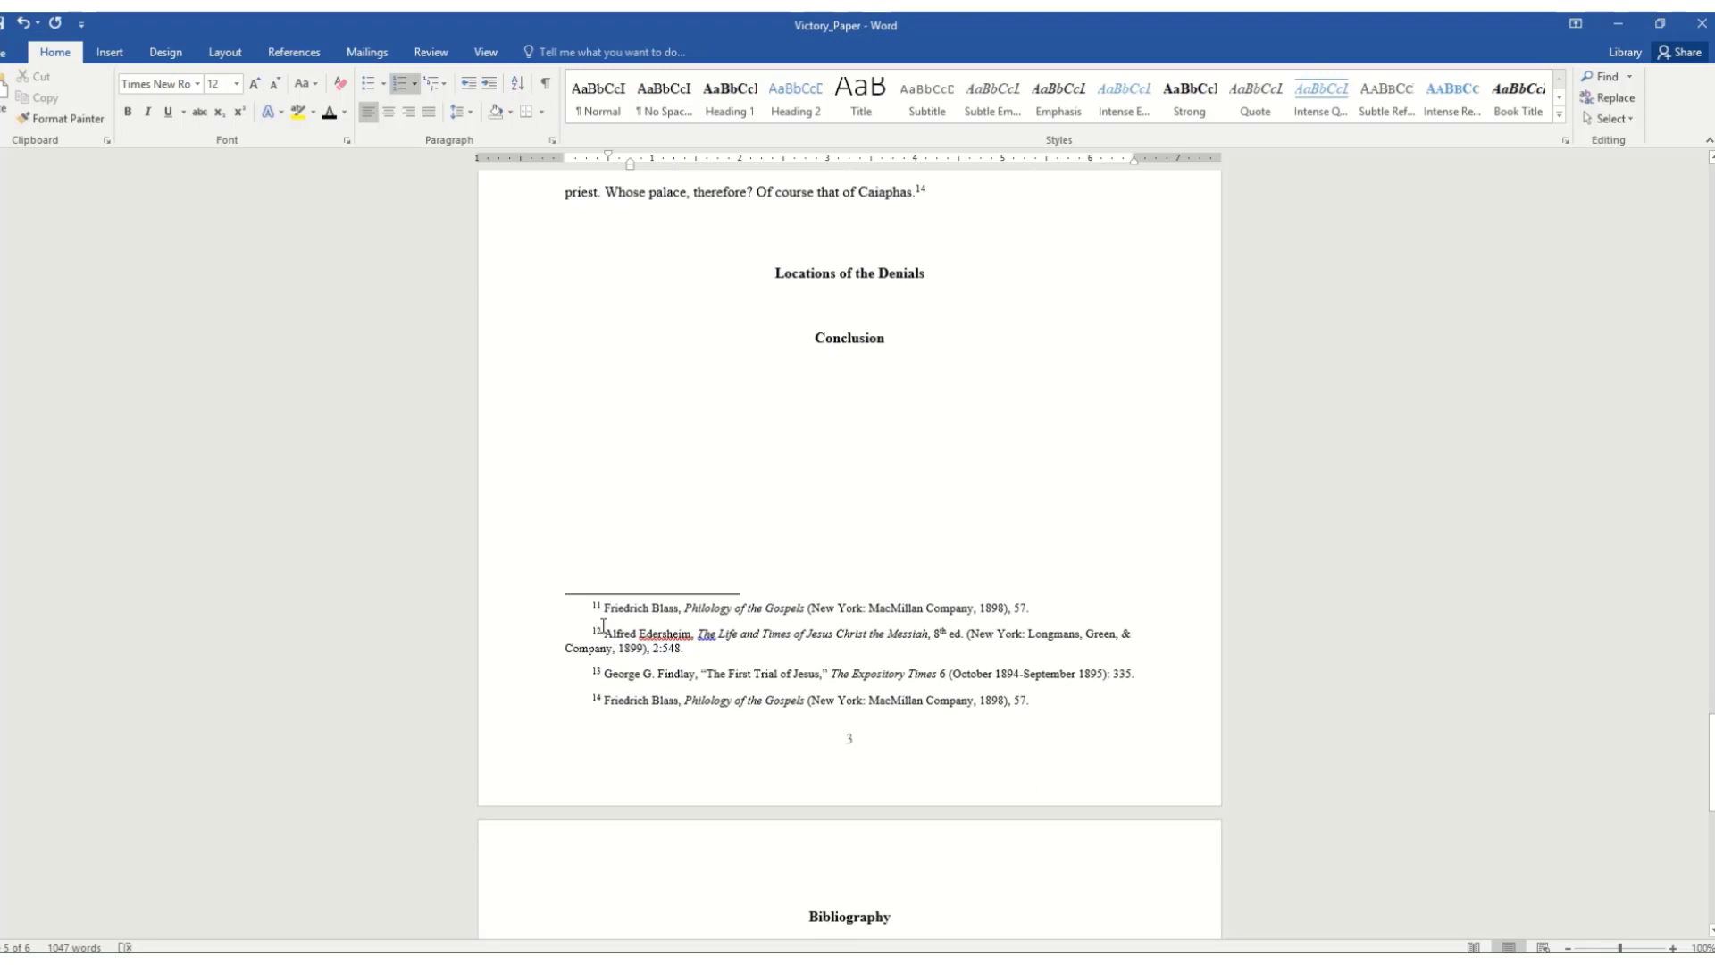
Review the bibliography page, checking the alphabetical order, hanging indents, entry spacing and page number
scroll(618, 633, "down", 9)
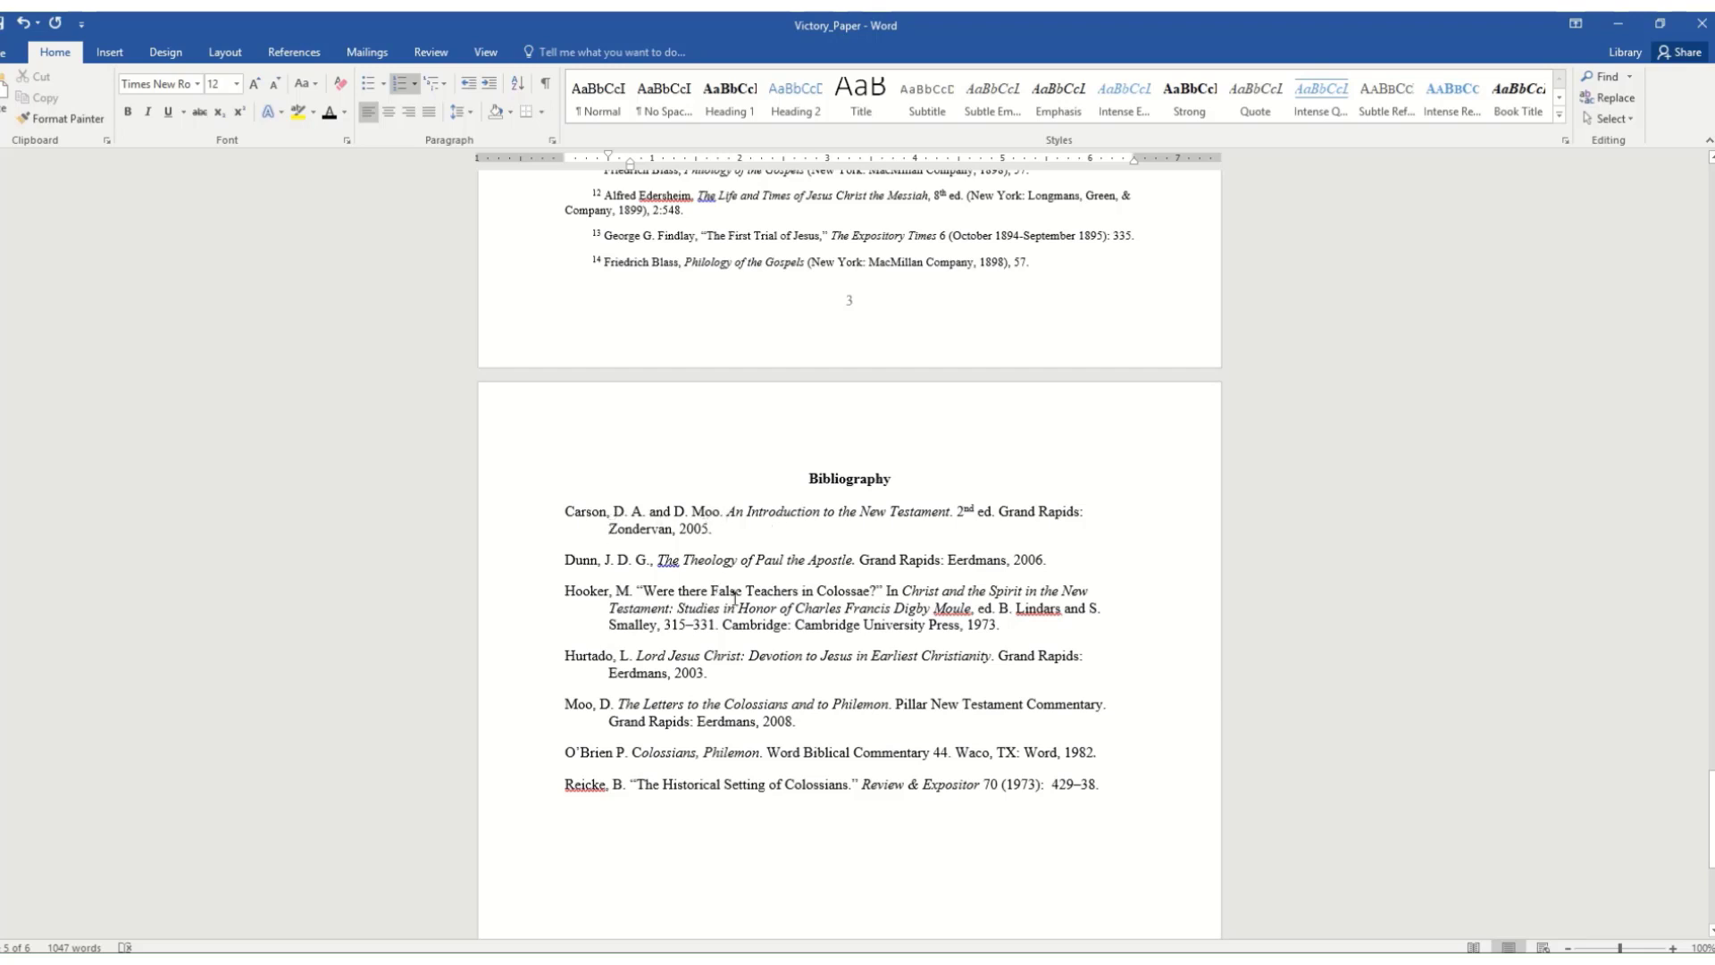
scroll(750, 613, "down", 8)
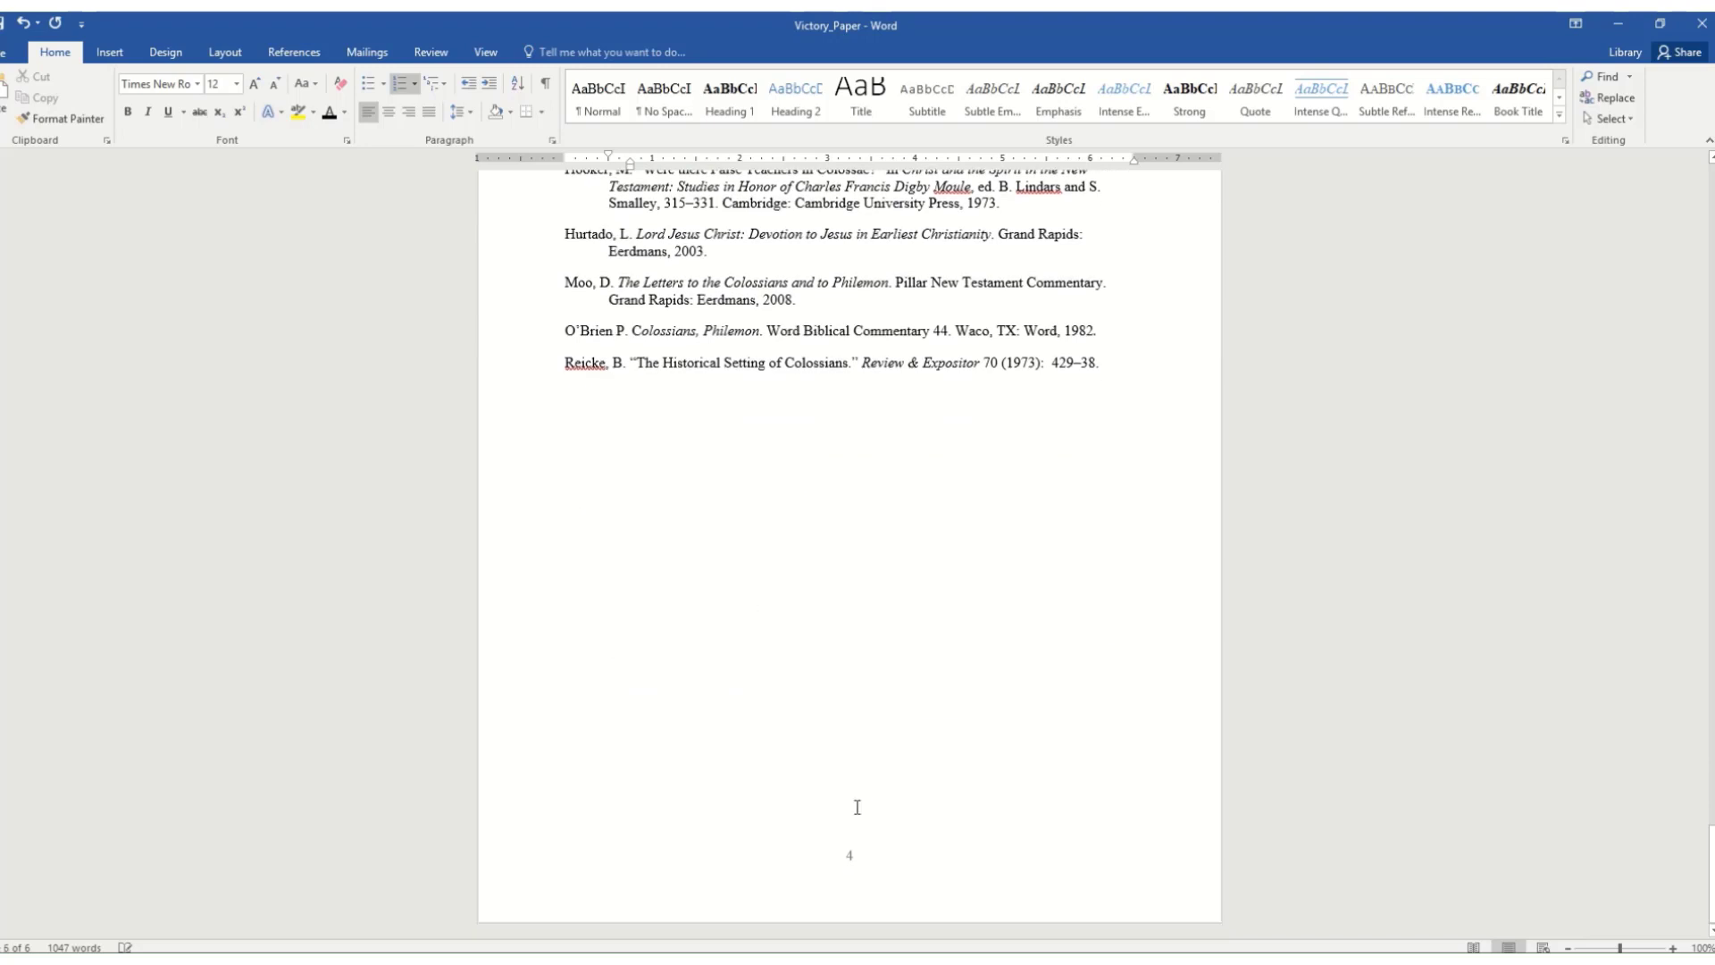
scroll(855, 802, "up", 5)
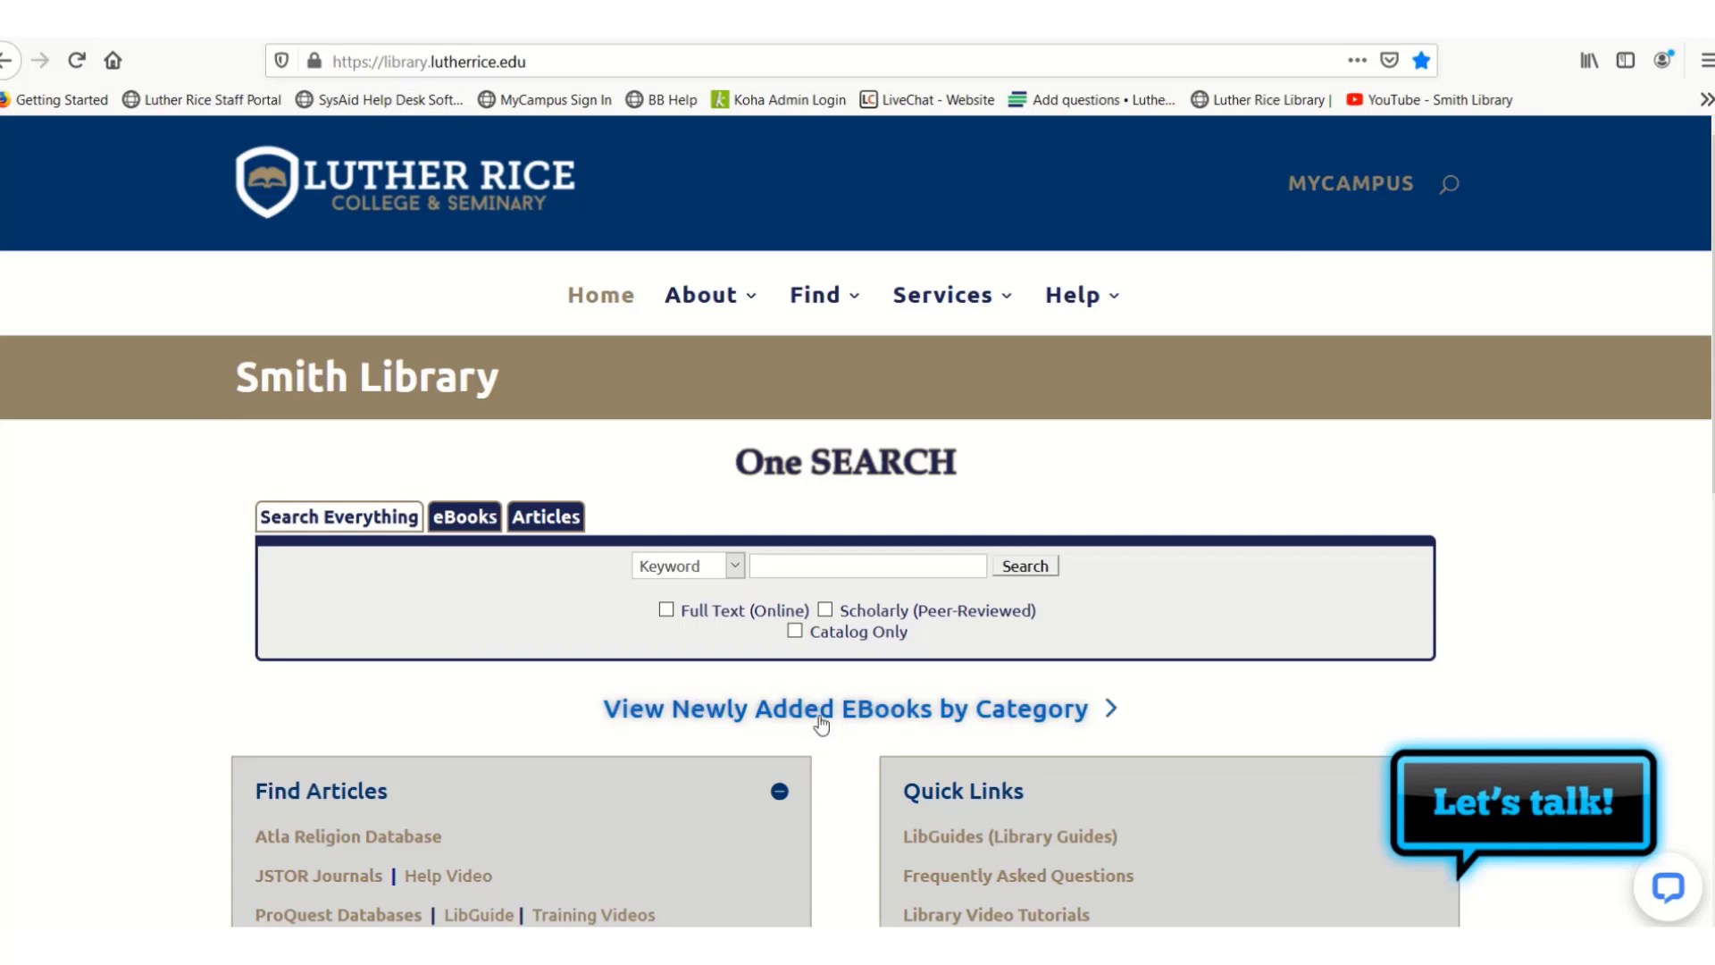
From the Smith Library website's LibGuides list, open the Turabian Citation Style Guide 9th Edition
left_click(945, 840)
scroll(916, 785, "down", 15)
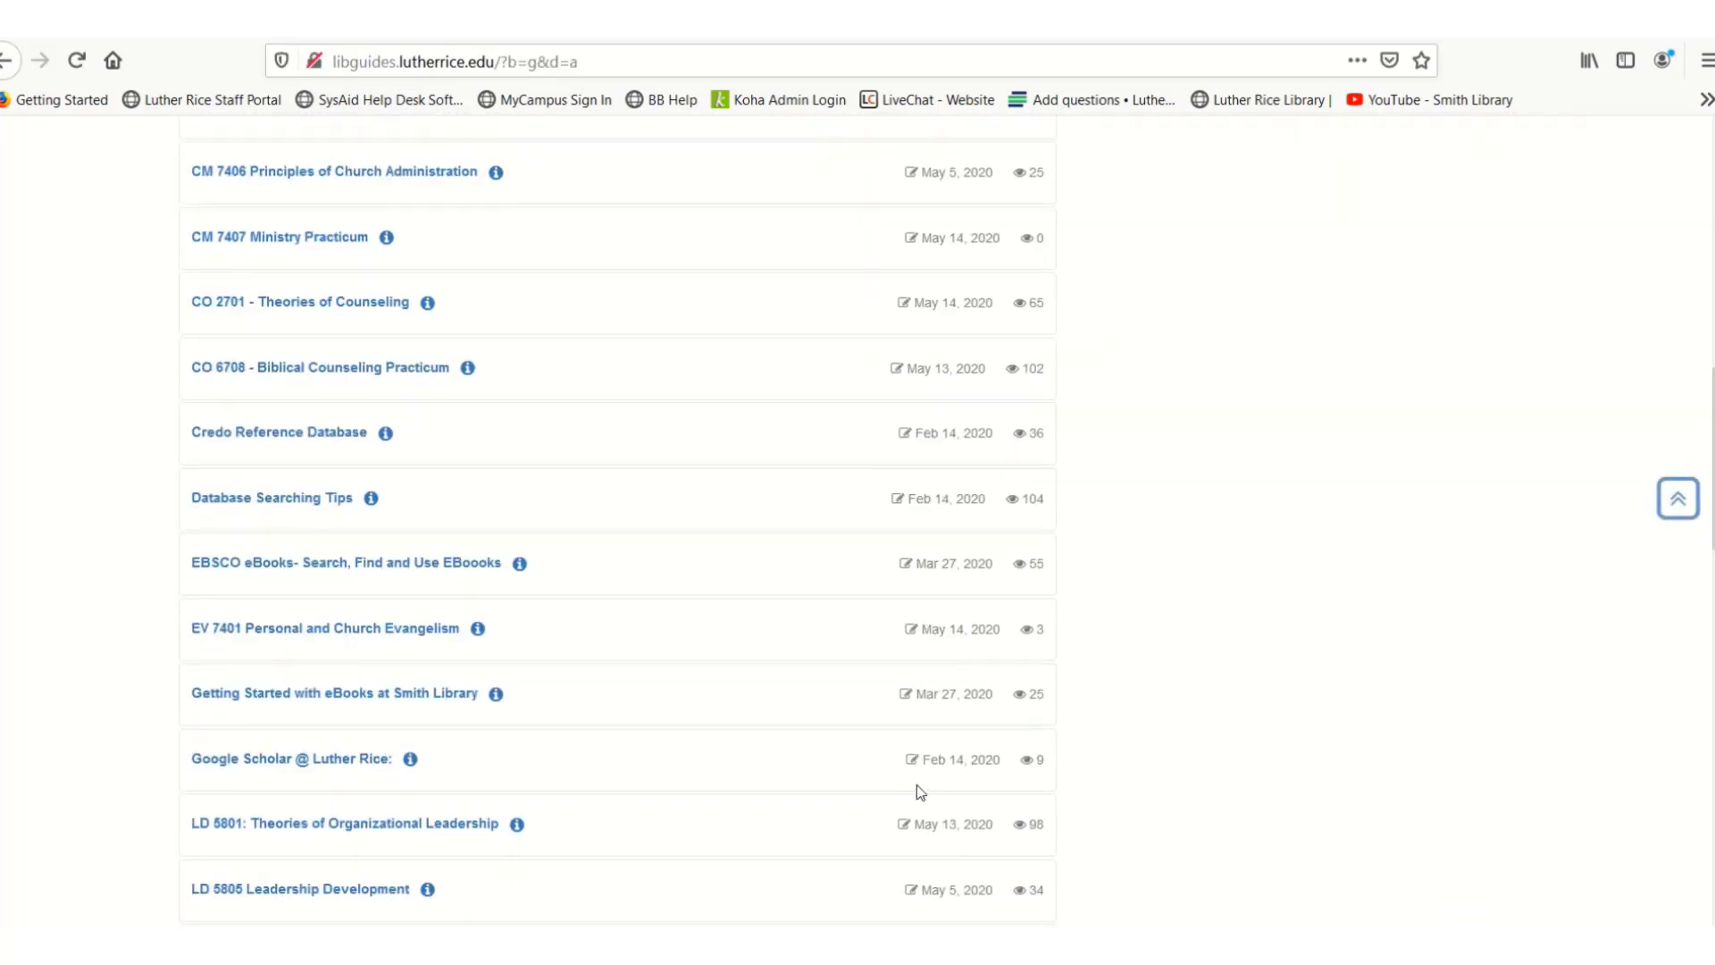
scroll(549, 919, "down", 10)
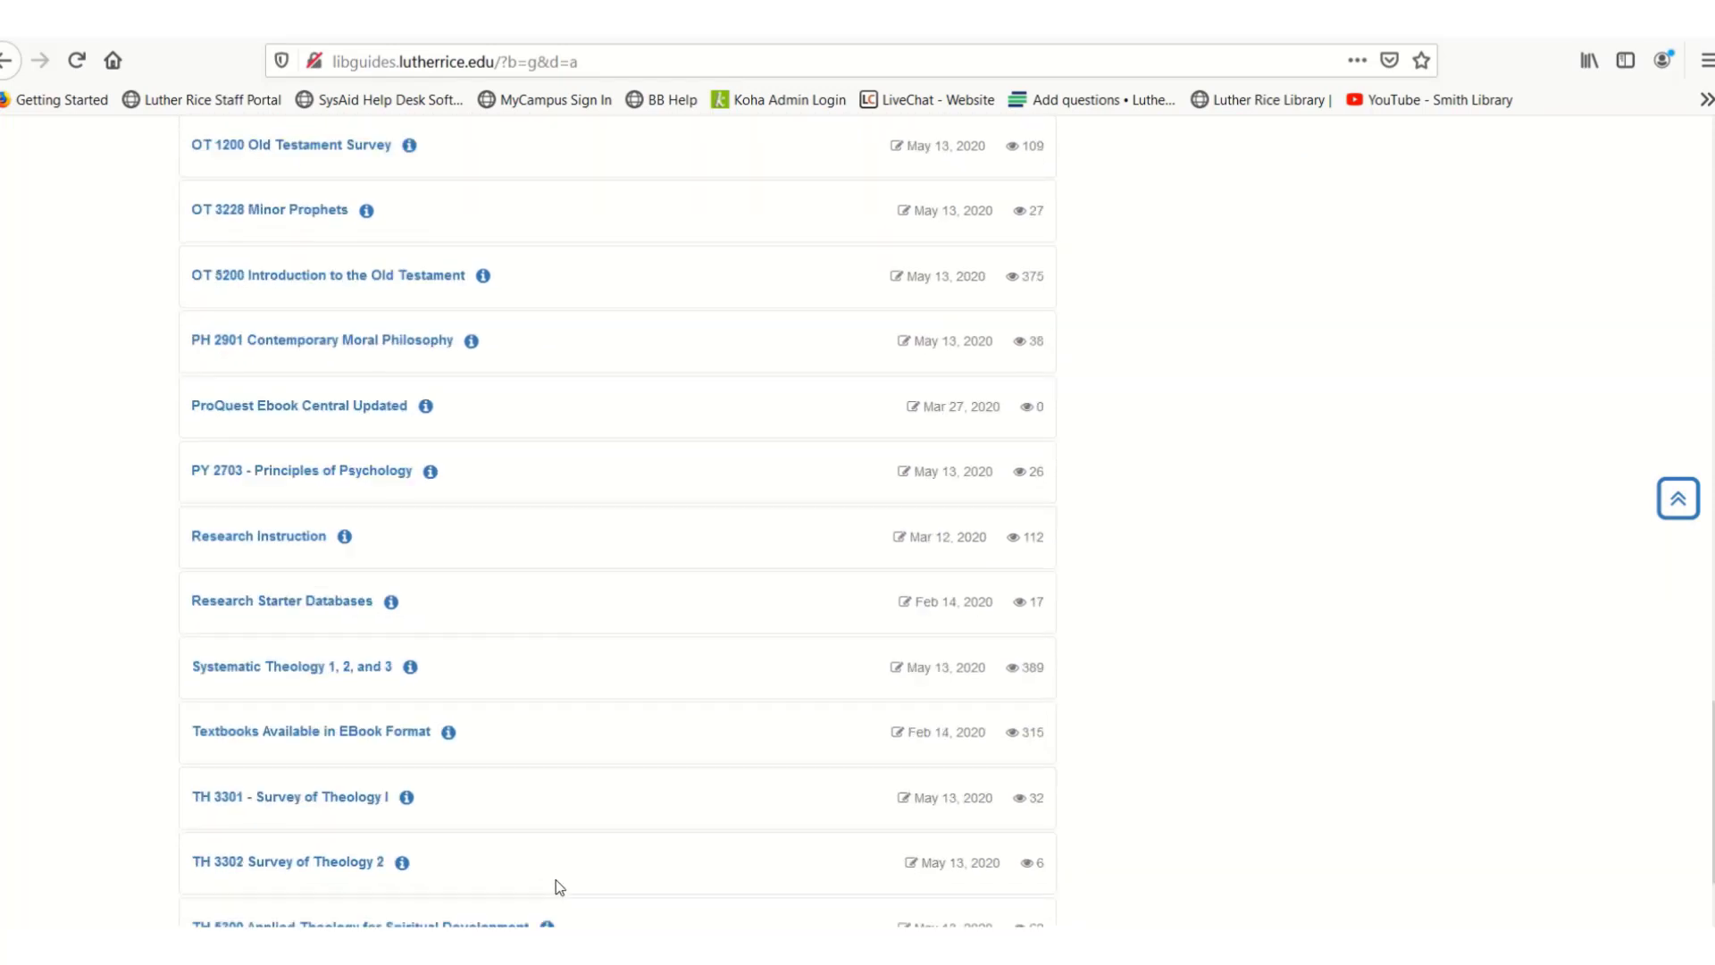
left_click(335, 840)
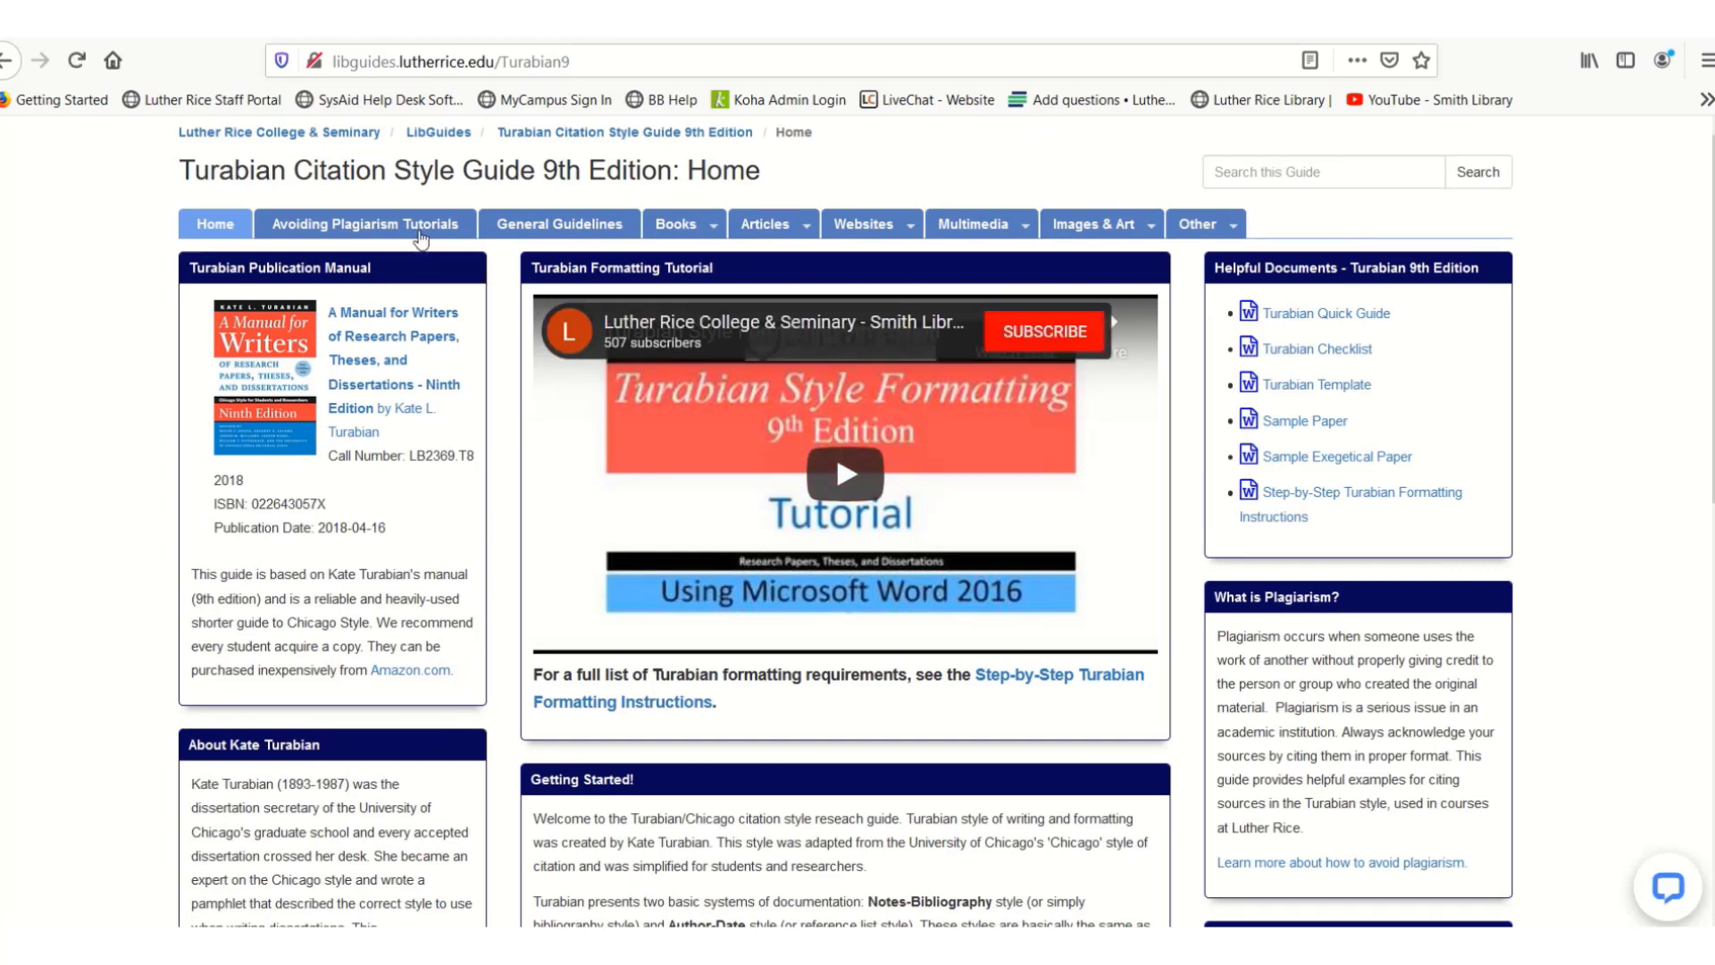
Examine the guide's citation categories, from Books to Other, and its helpful documents, including the Step-by-Step Turabian Formatting Instructions
mouse_move(674, 225)
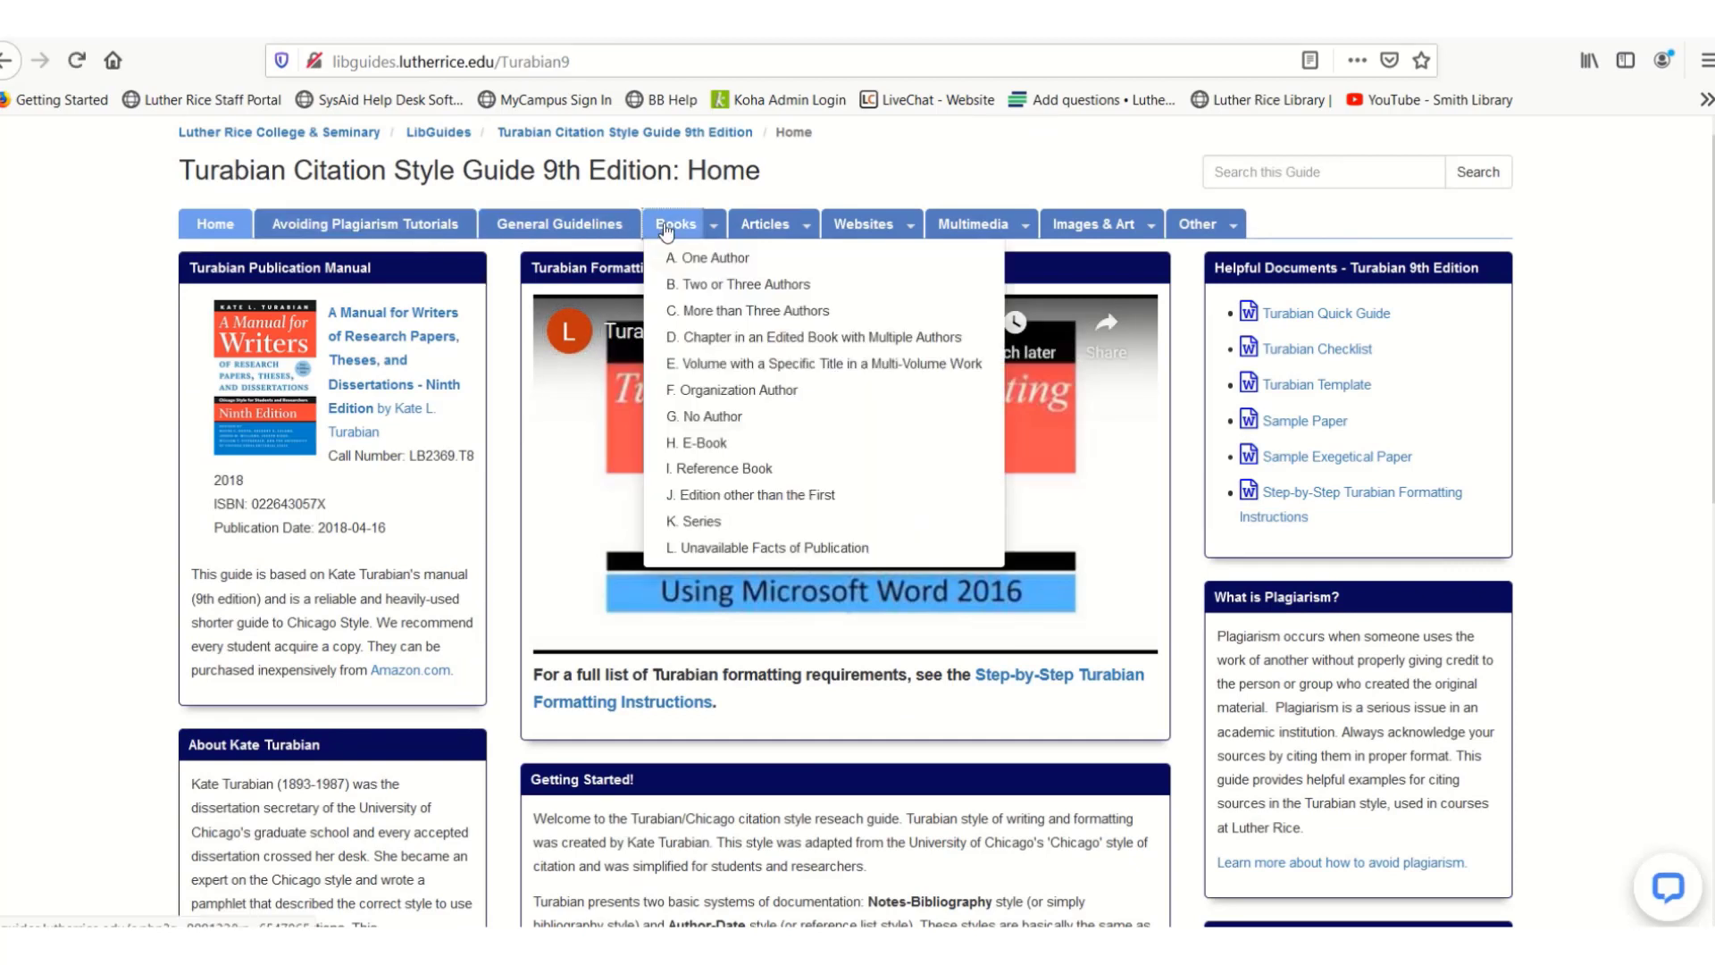
mouse_move(809, 228)
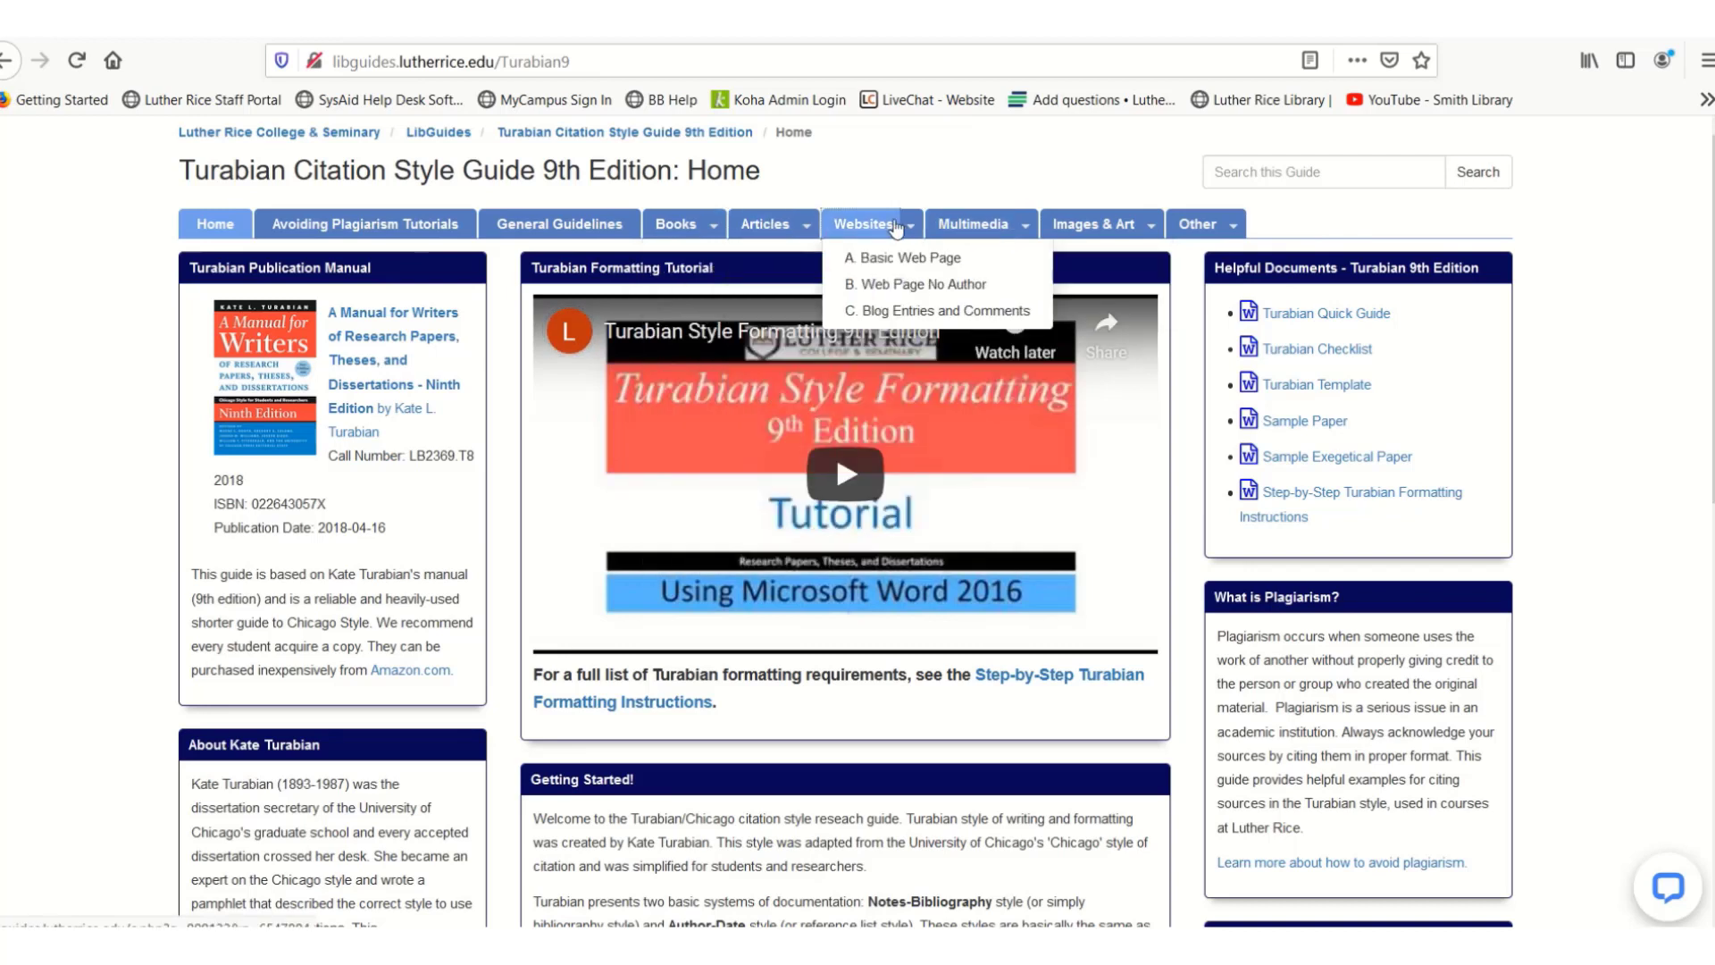
mouse_move(984, 227)
mouse_move(1123, 229)
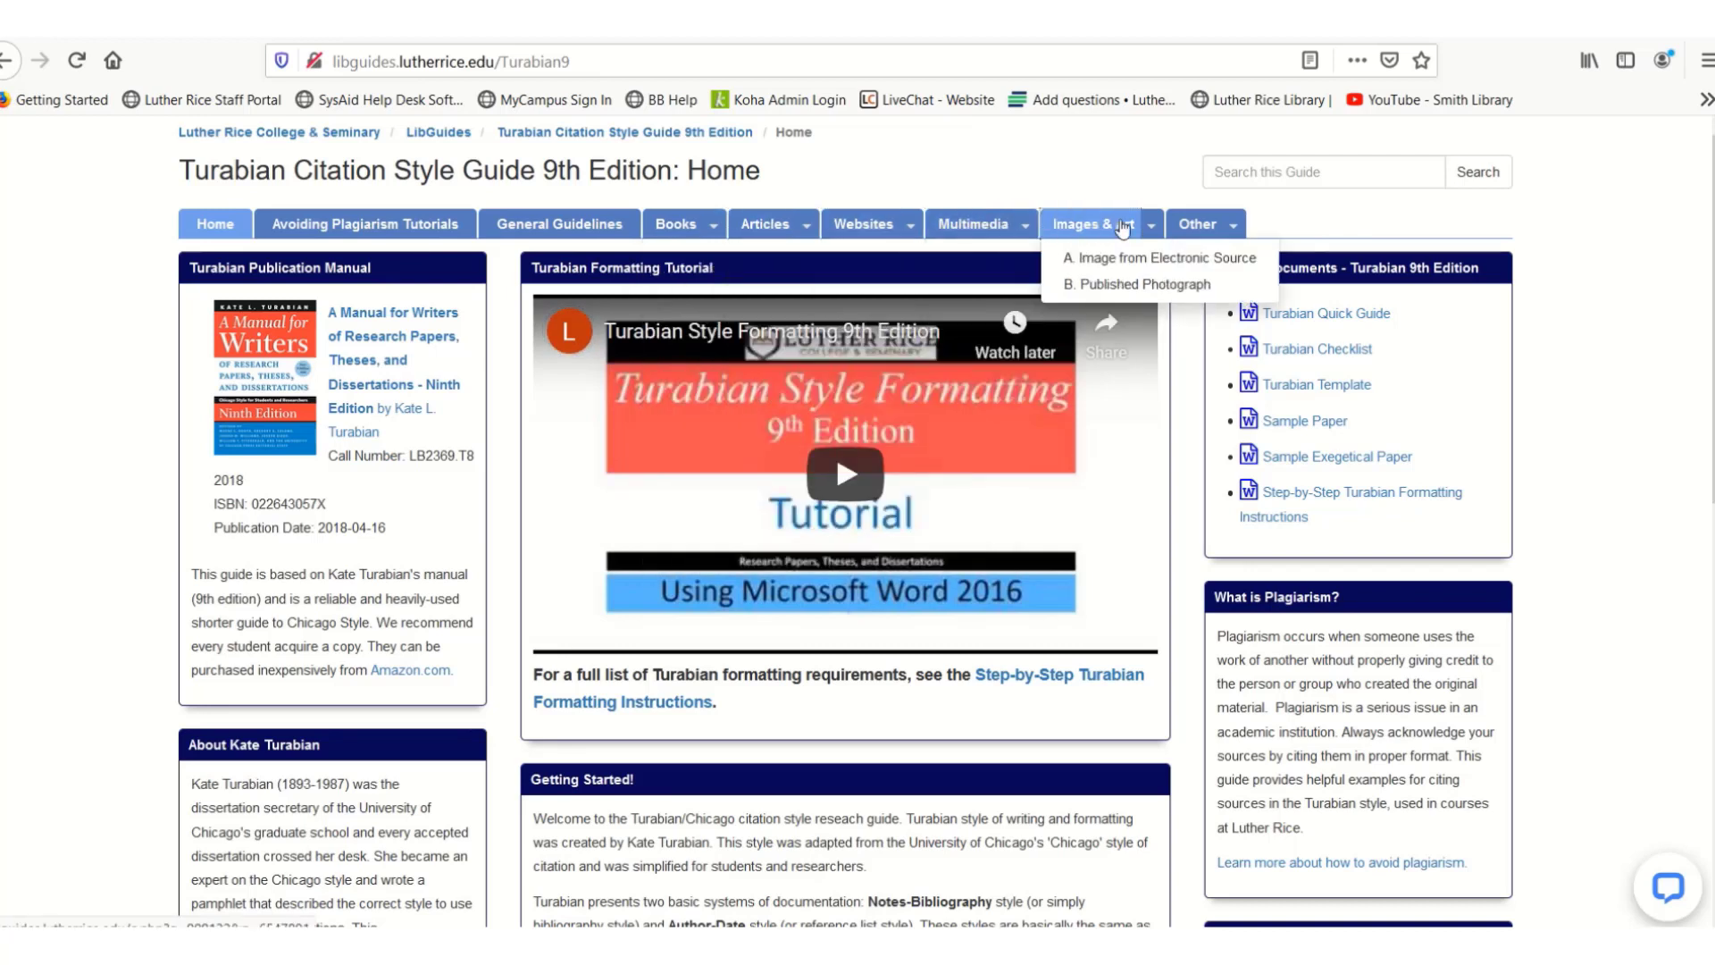
mouse_move(1237, 229)
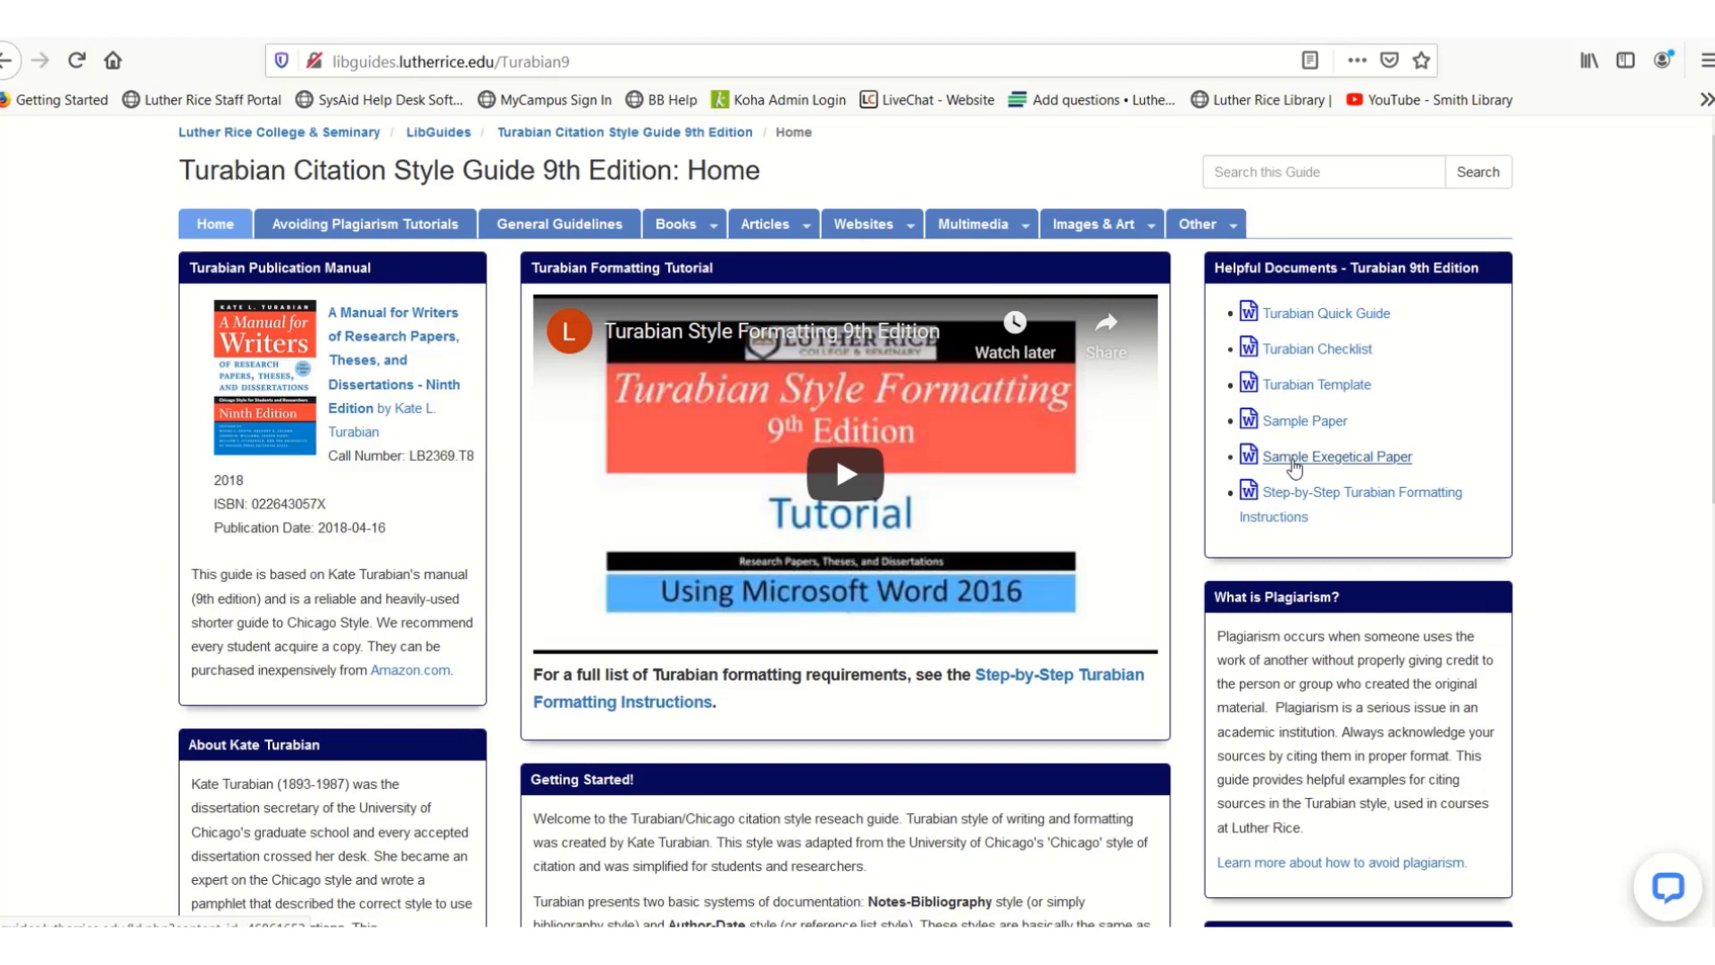
mouse_move(1295, 503)
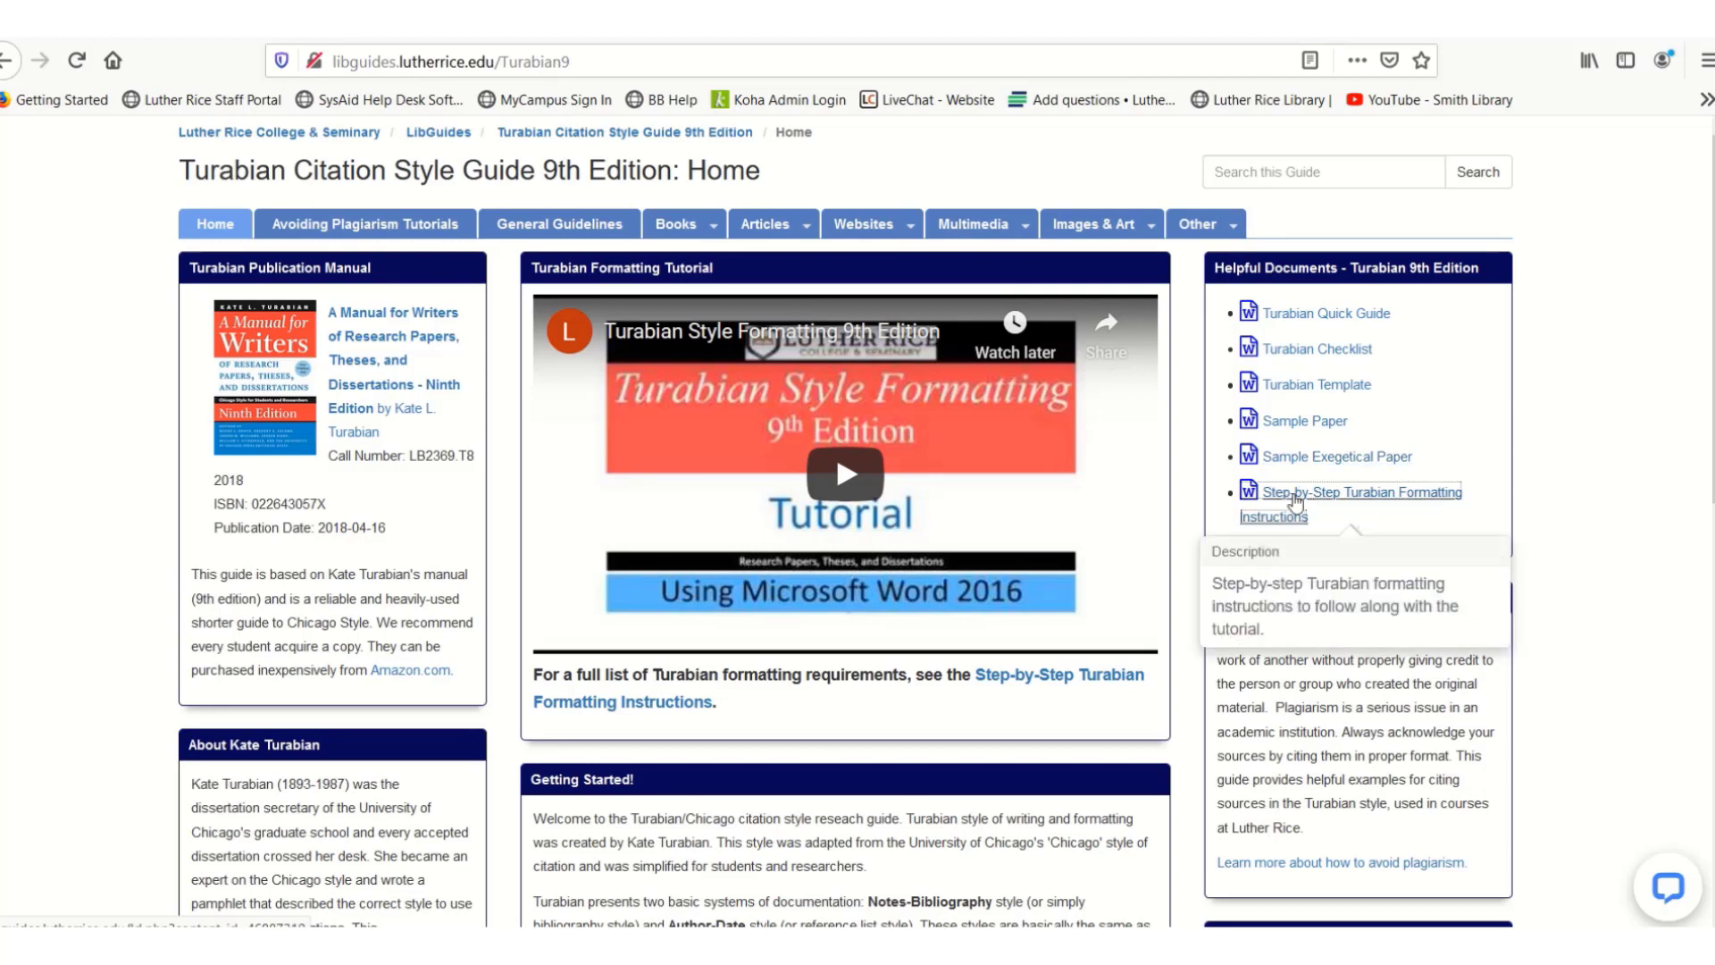